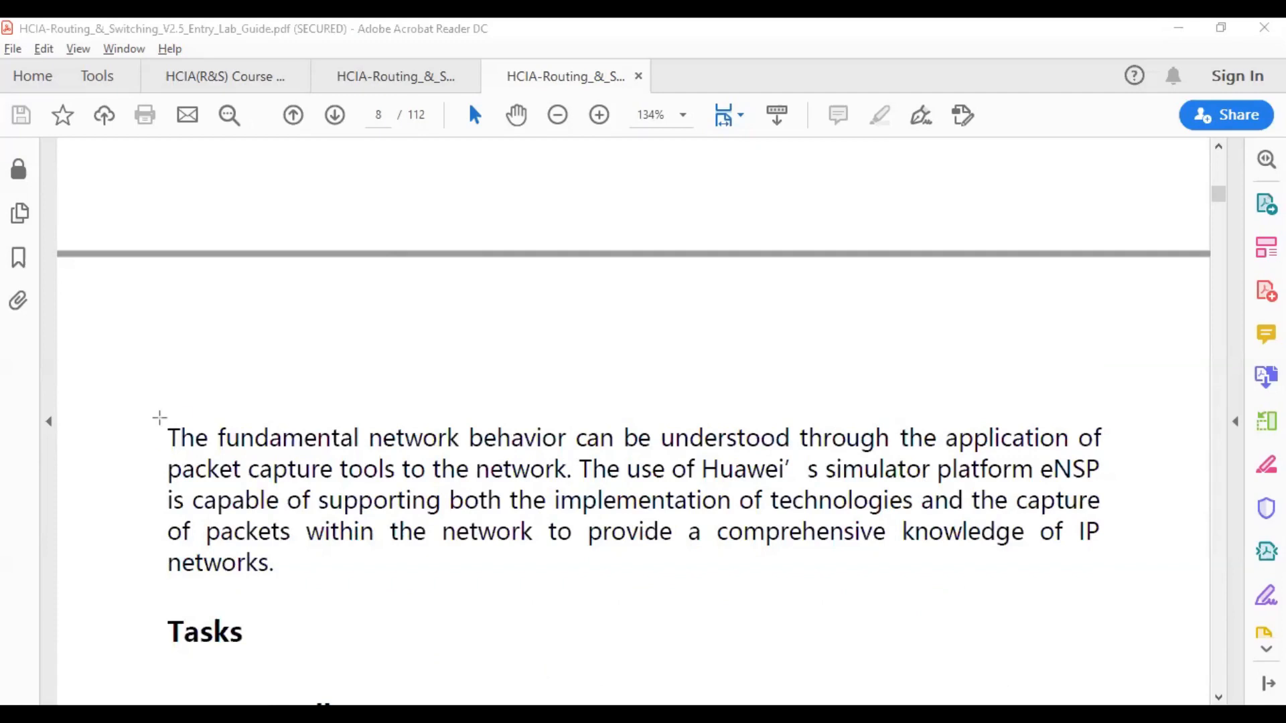
Step: Outline the guide's packet-capture introduction paragraph and the Install eNSP heading with red rectangles, and clear the annotations
{"action": "left_click_drag", "start_coordinate": [161, 419], "coordinate": [1142, 605]}
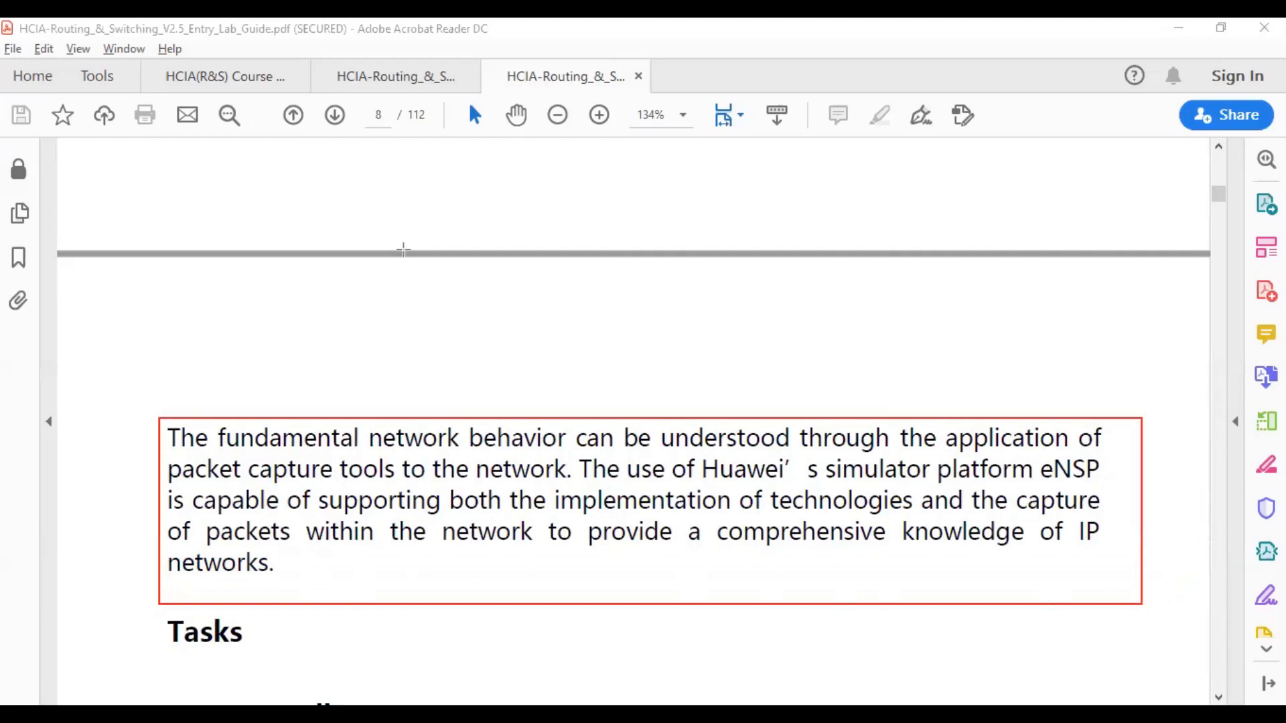
{"action": "scroll", "coordinate": [403, 302], "scroll_direction": "down", "scroll_amount": 5}
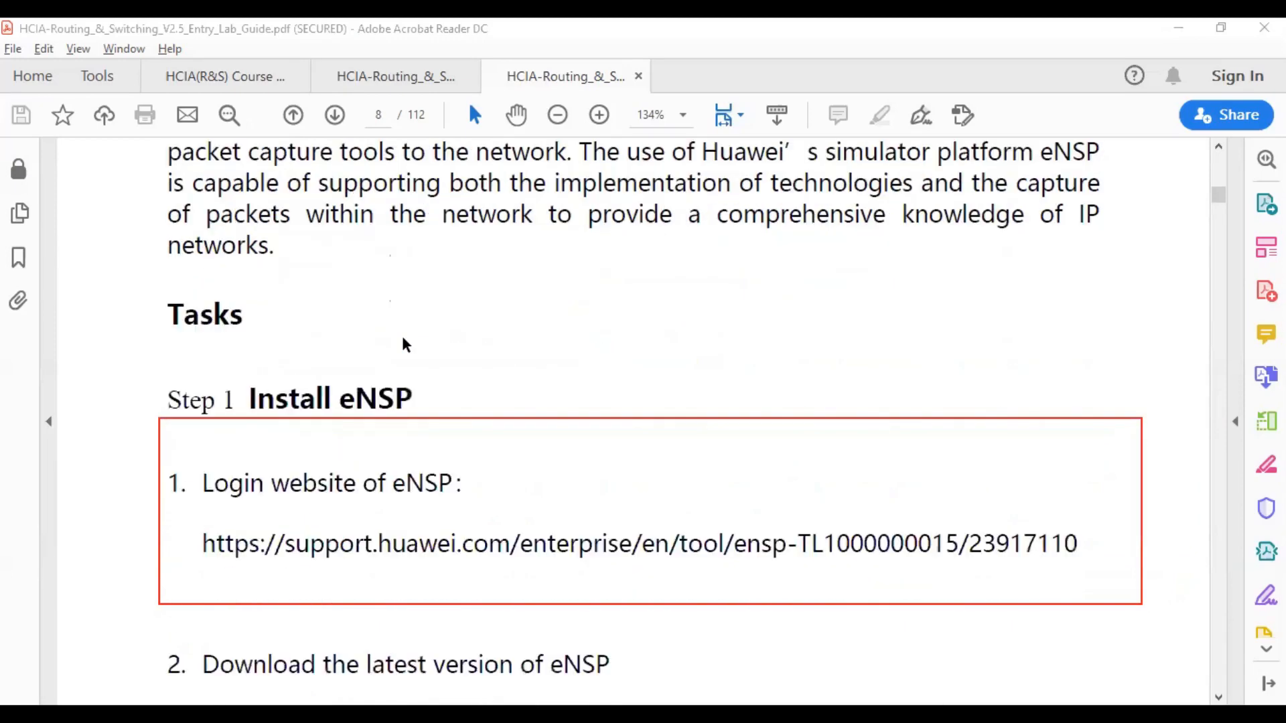
{"action": "scroll", "coordinate": [311, 296], "scroll_direction": "down", "scroll_amount": 1}
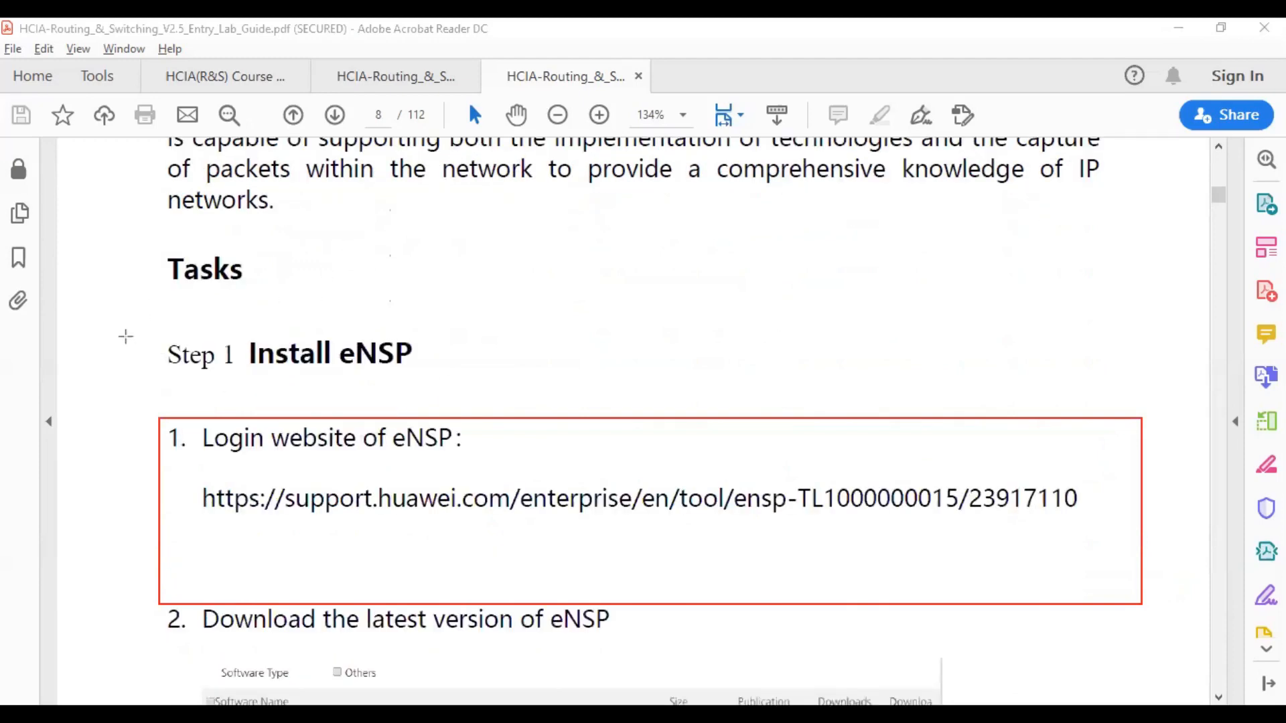
{"action": "mouse_move", "coordinate": [139, 333]}
{"action": "left_mouse_down"}
{"action": "mouse_move", "coordinate": [160, 352]}
{"action": "mouse_move", "coordinate": [456, 380]}
{"action": "left_mouse_up"}
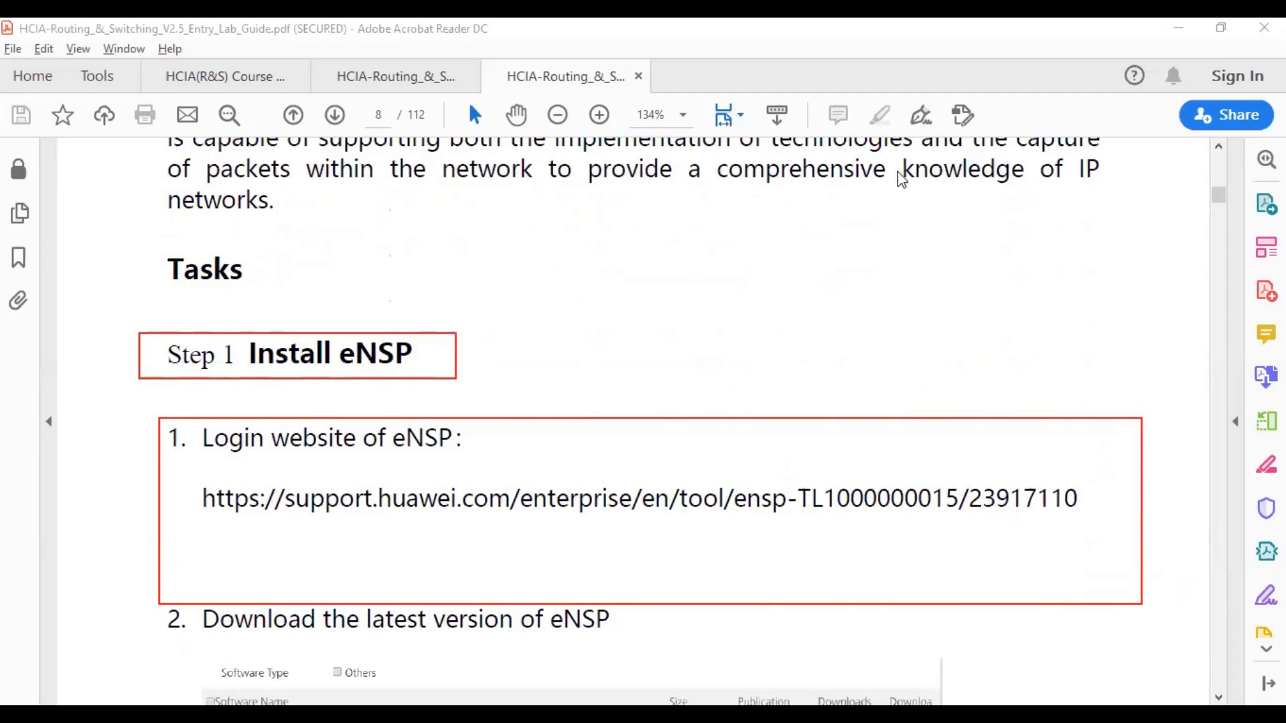
{"action": "key", "text": "e"}
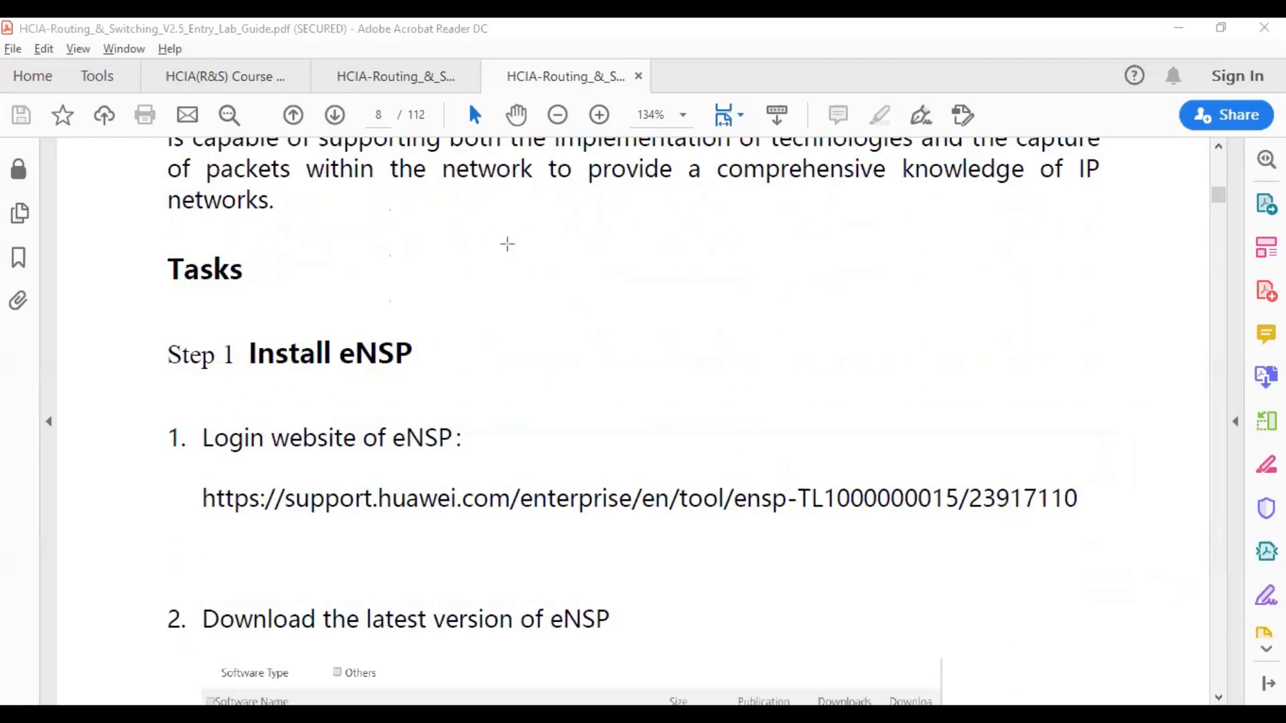
Step: Examine the lab guide's instructions for downloading and installing eNSP and importing the USG6000V package
{"action": "scroll", "coordinate": [512, 412], "scroll_direction": "down", "scroll_amount": 20}
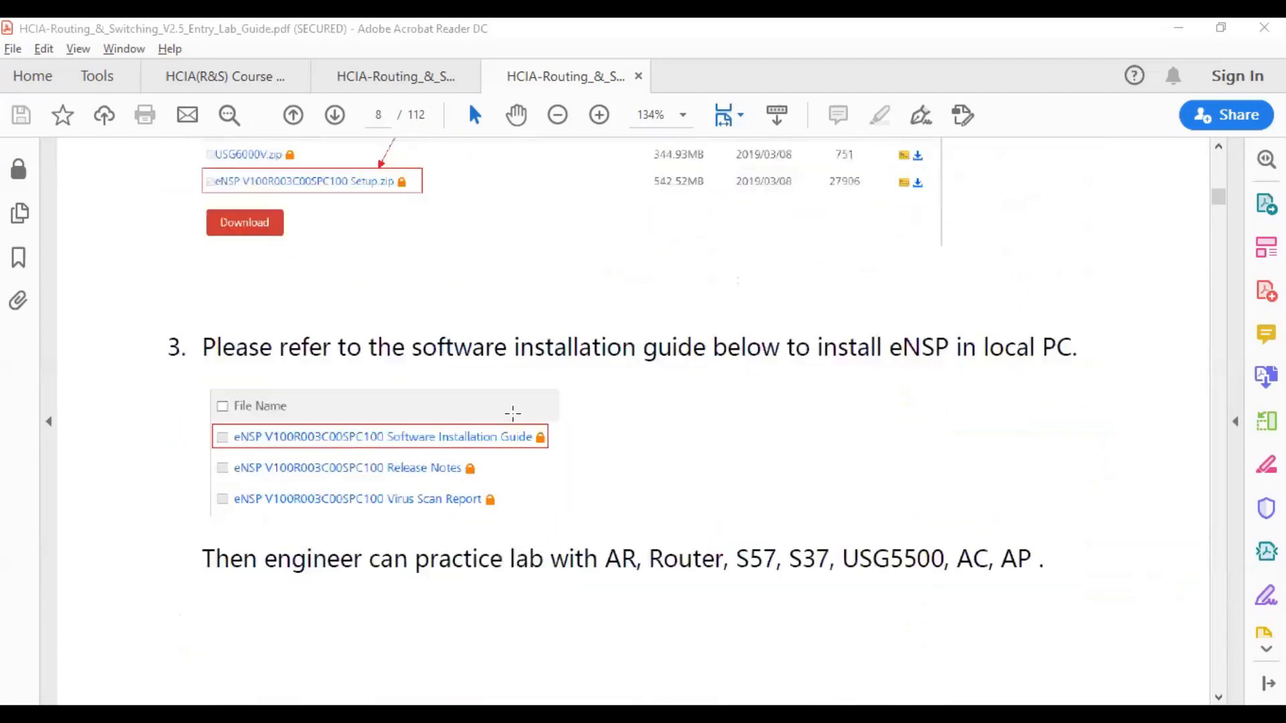
{"action": "scroll", "coordinate": [512, 420], "scroll_direction": "down", "scroll_amount": 18}
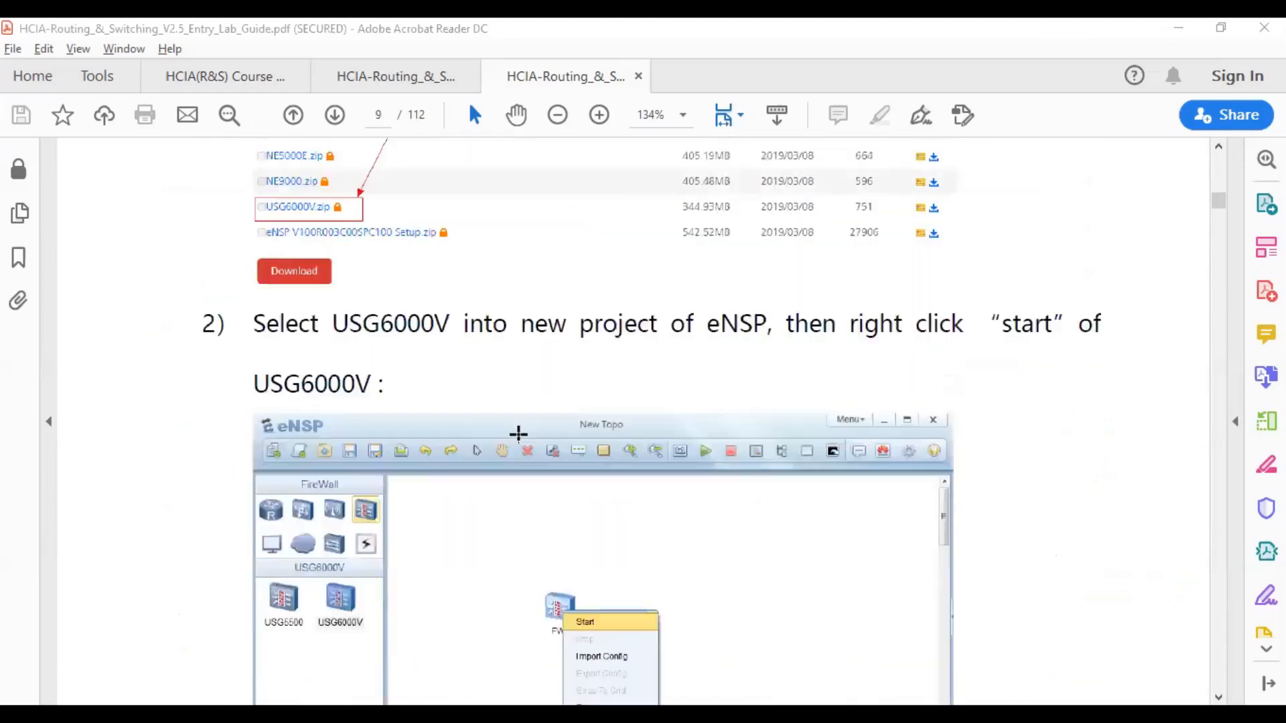
{"action": "scroll", "coordinate": [517, 436], "scroll_direction": "up", "scroll_amount": 10}
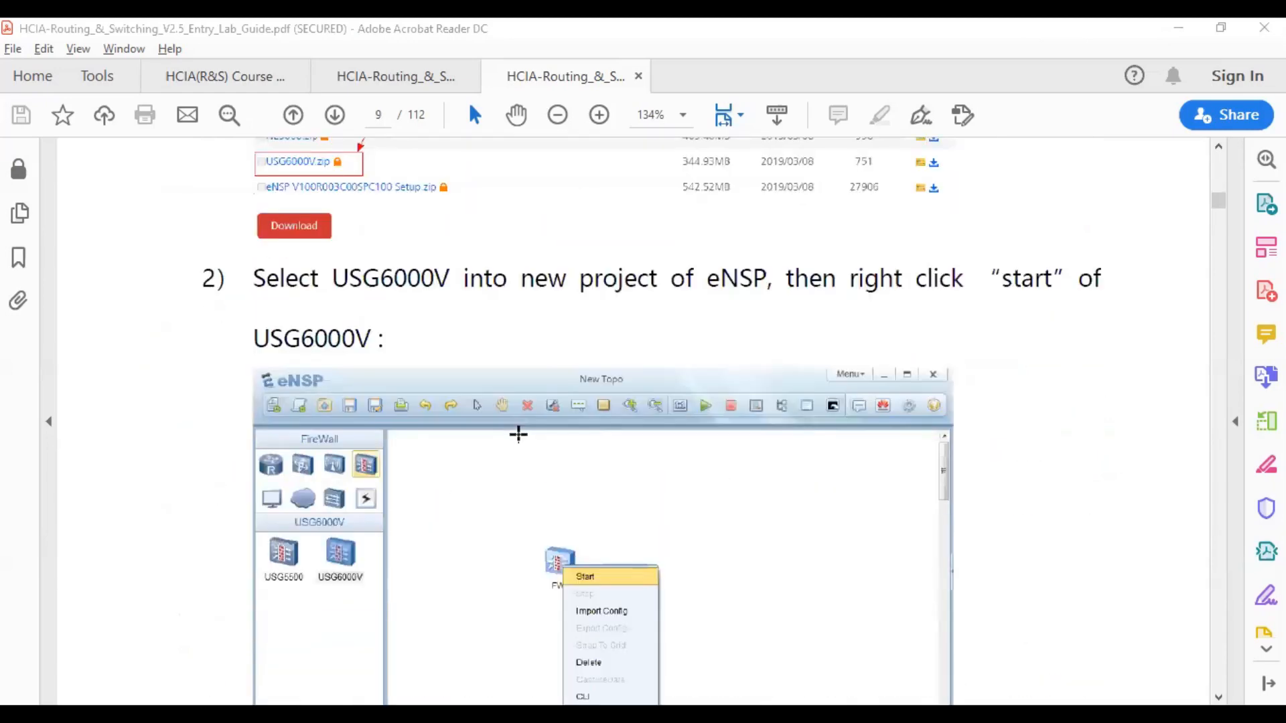
{"action": "scroll", "coordinate": [884, 434], "scroll_direction": "down", "scroll_amount": 17}
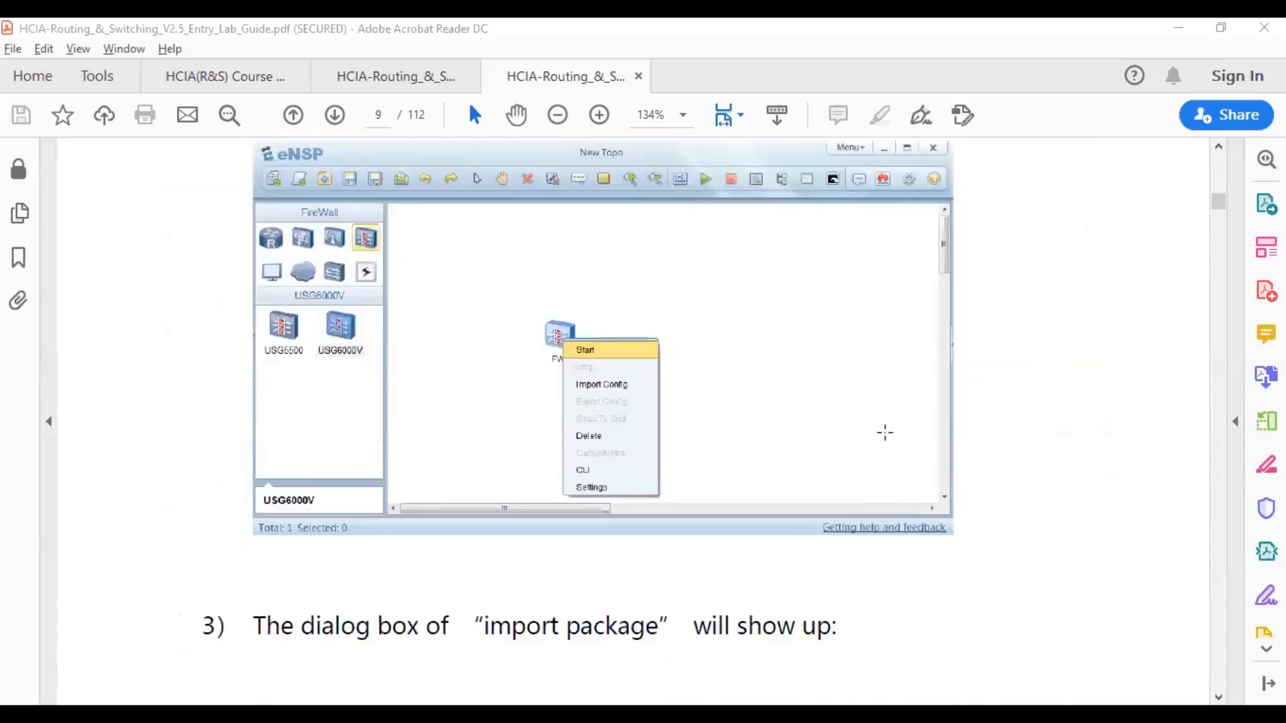
{"action": "scroll", "coordinate": [884, 439], "scroll_direction": "down", "scroll_amount": 10}
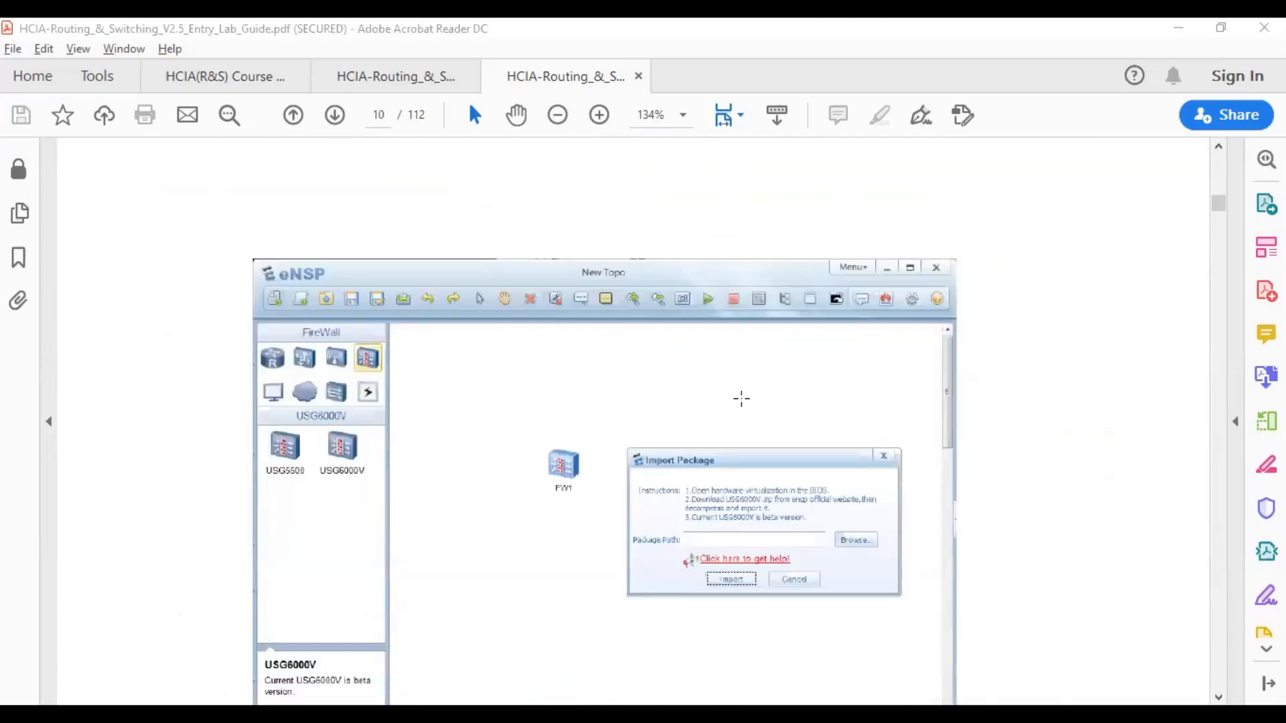
{"action": "scroll", "coordinate": [740, 396], "scroll_direction": "up", "scroll_amount": 14}
{"action": "scroll", "coordinate": [632, 416], "scroll_direction": "up", "scroll_amount": 13}
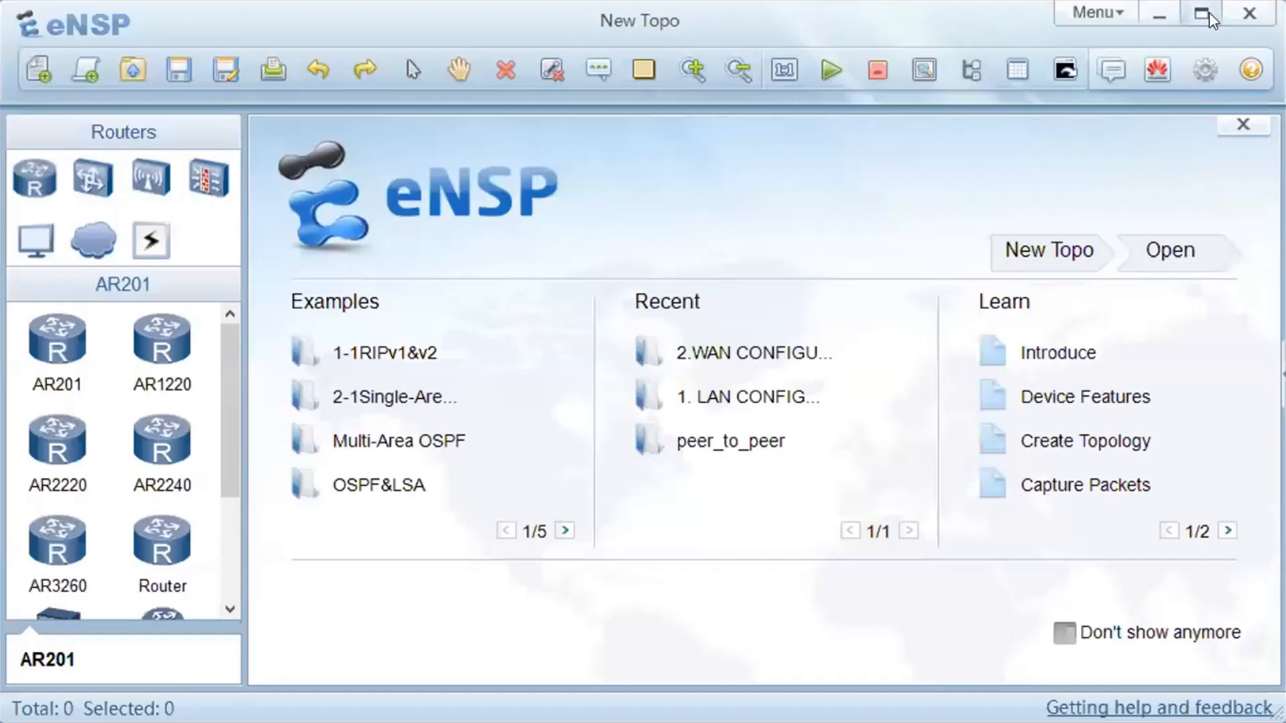
Step: Switch to eNSP, maximize its window and outline the eNSP name with a red rectangle
{"action": "left_click", "coordinate": [1208, 13]}
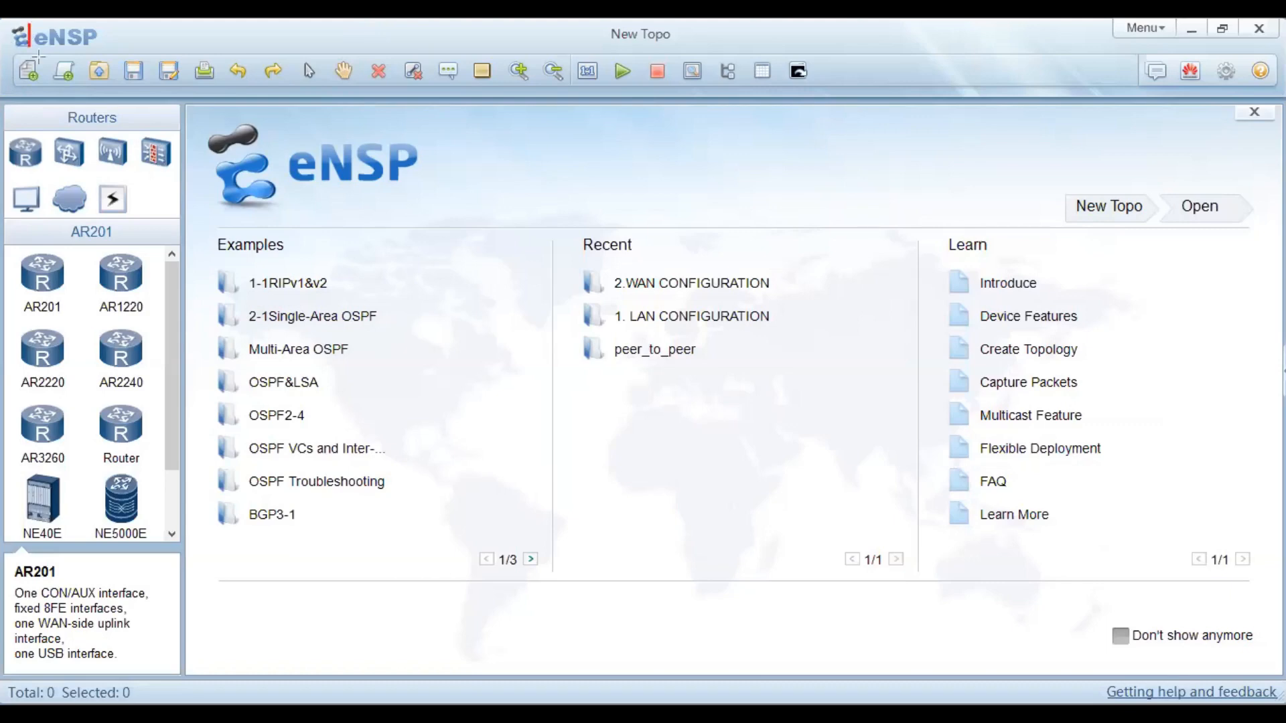
{"action": "mouse_move", "coordinate": [29, 25]}
{"action": "left_mouse_down"}
{"action": "mouse_move", "coordinate": [107, 64]}
{"action": "mouse_move", "coordinate": [118, 48]}
{"action": "left_mouse_up"}
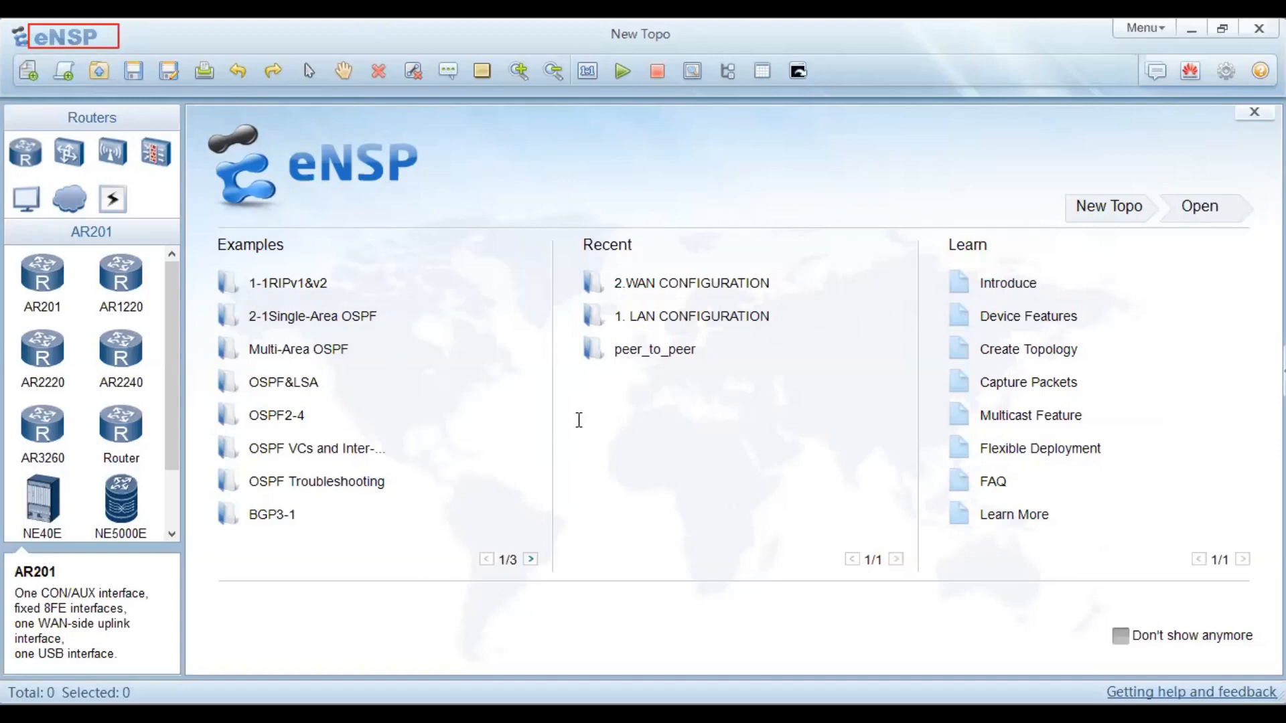
Step: Write the red annotation text "Network Simulation Software" over the welcome page and position it across the Examples and Recent lists
{"action": "left_click", "coordinate": [578, 420]}
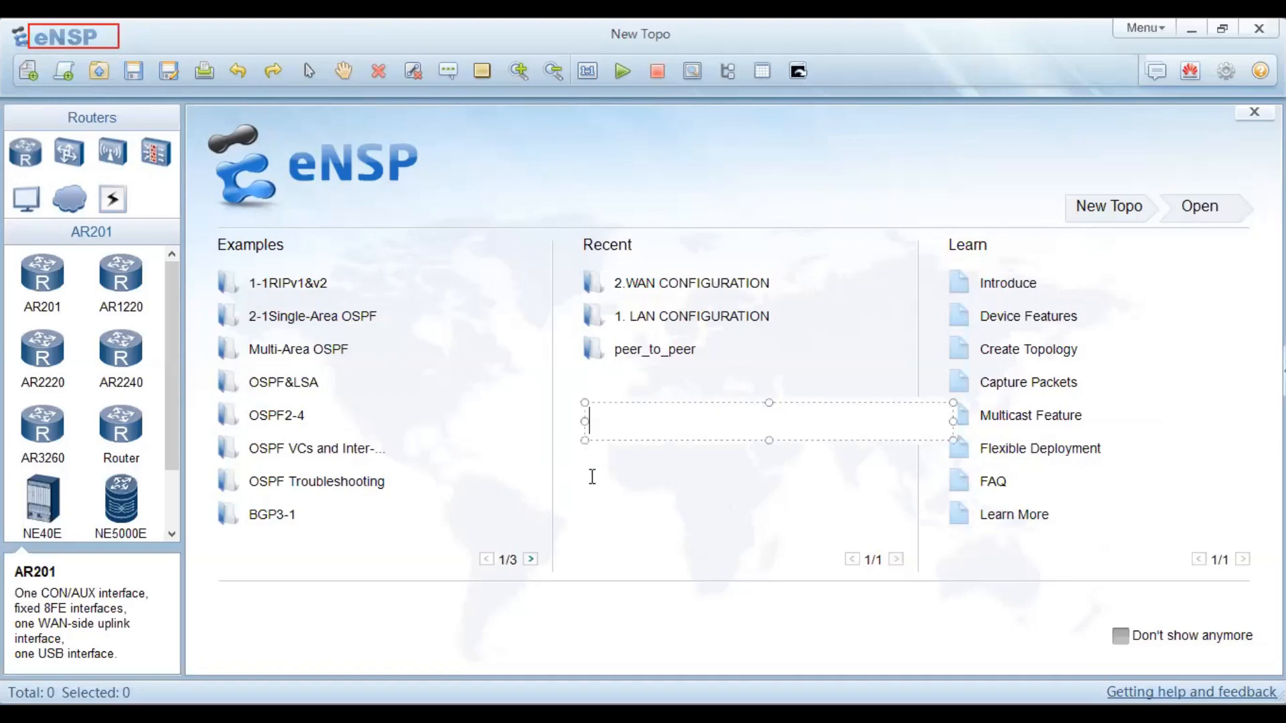
{"action": "type", "text": "Netwow"}
{"action": "key", "text": "BackSpace"}
{"action": "key", "text": "BackSpace"}
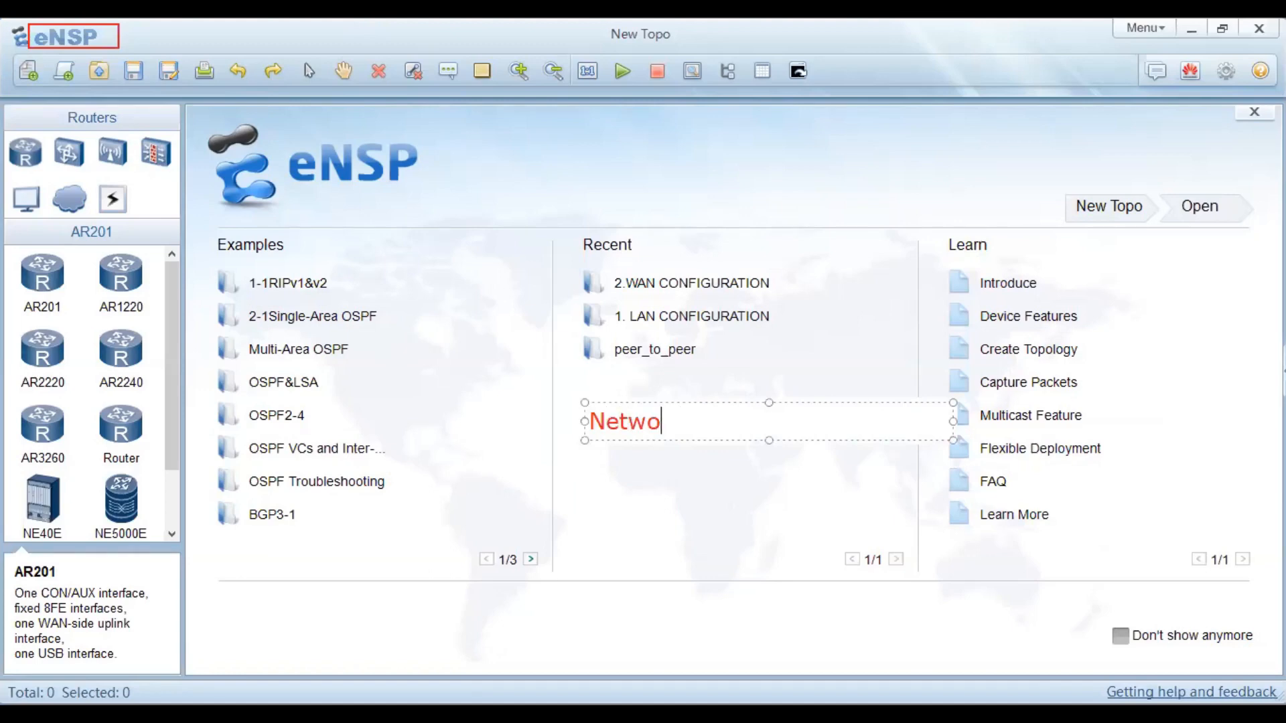
{"action": "type", "text": "ork Sim"}
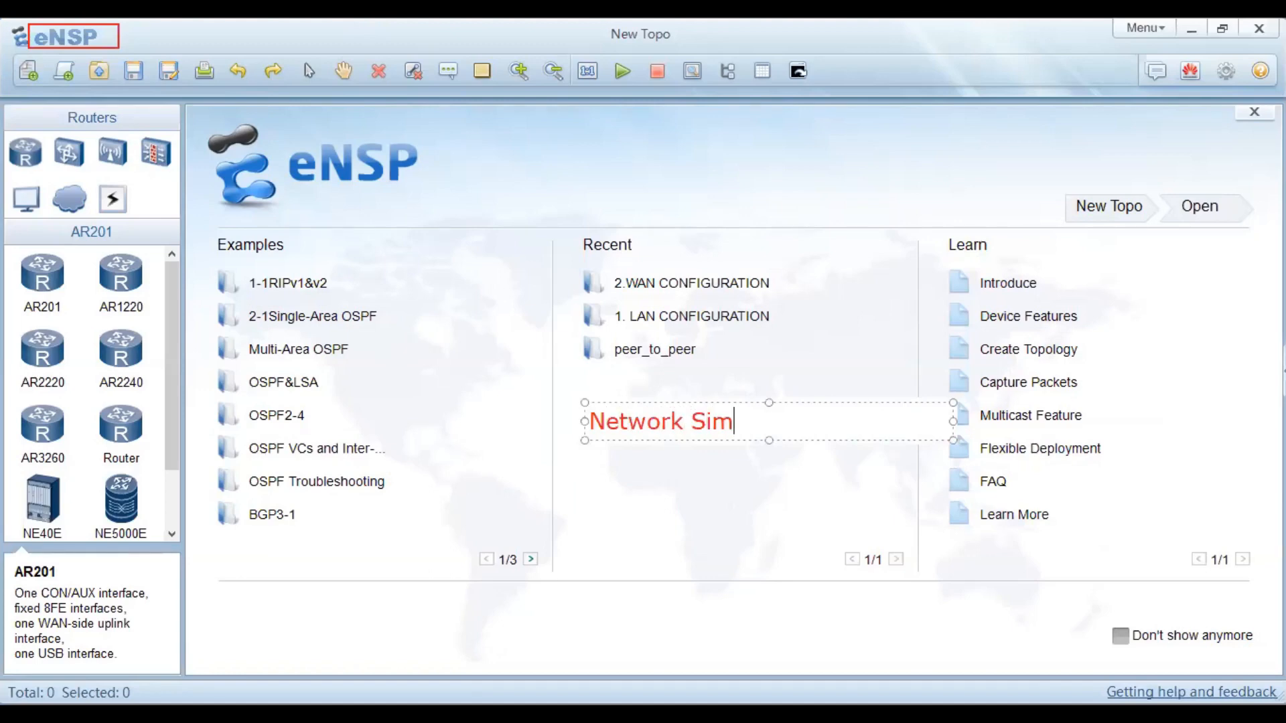
{"action": "type", "text": "ulation Soft"}
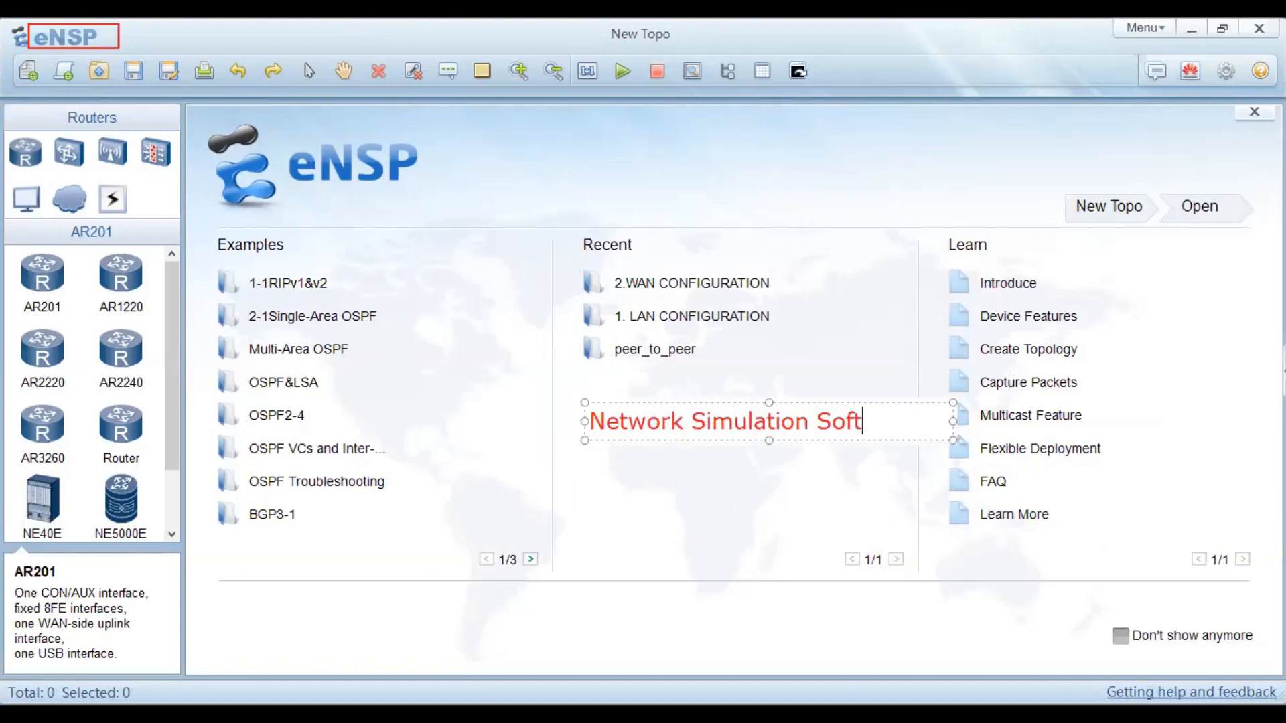
{"action": "type", "text": "ware"}
{"action": "key", "text": "Return"}
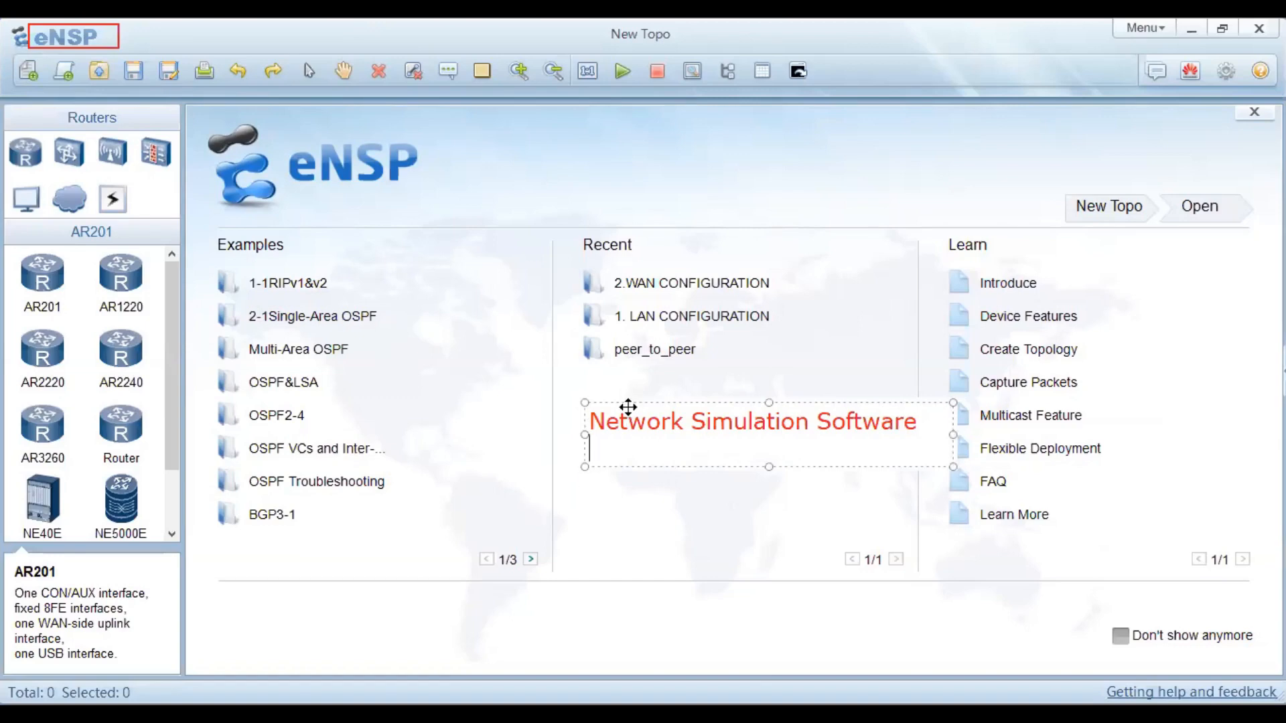
{"action": "left_click_drag", "start_coordinate": [627, 406], "coordinate": [494, 395]}
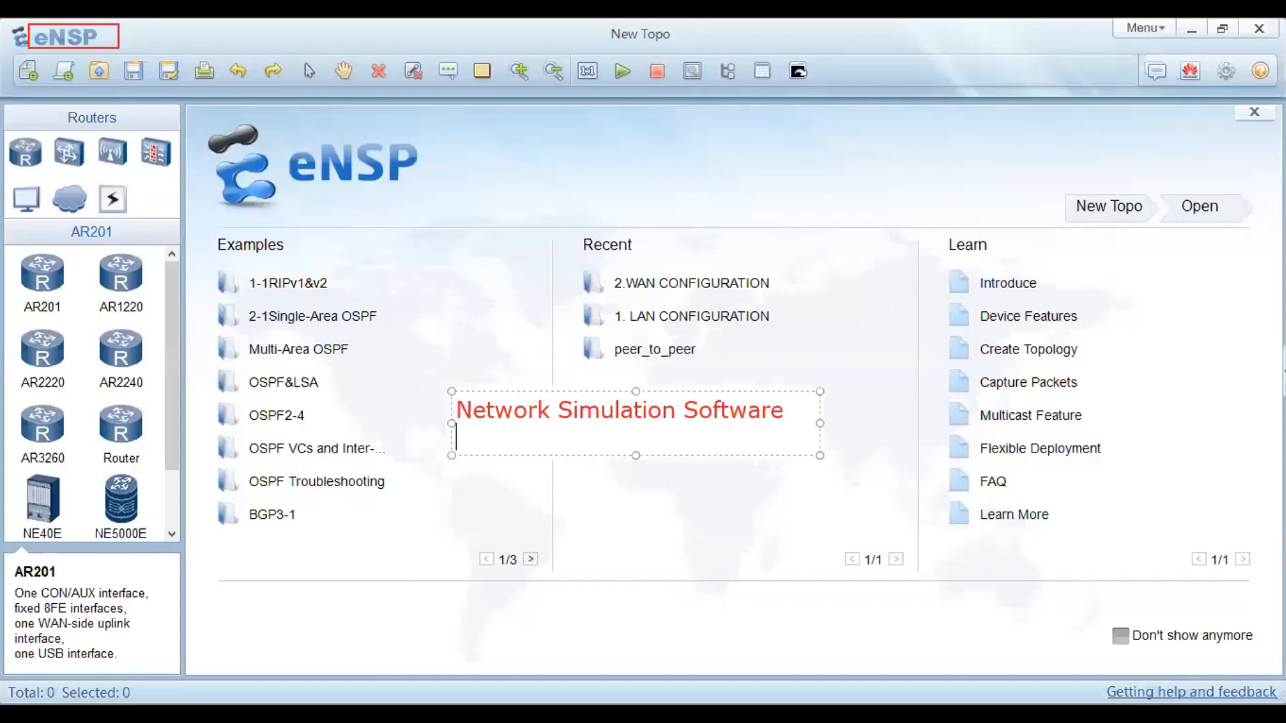
Step: Add the lines "Cisco - Packet Tracer" and "Open Source - GNS3" below the annotation's title and finish the text note
{"action": "type", "text": "Cisc"}
{"action": "key", "text": "BackSpace"}
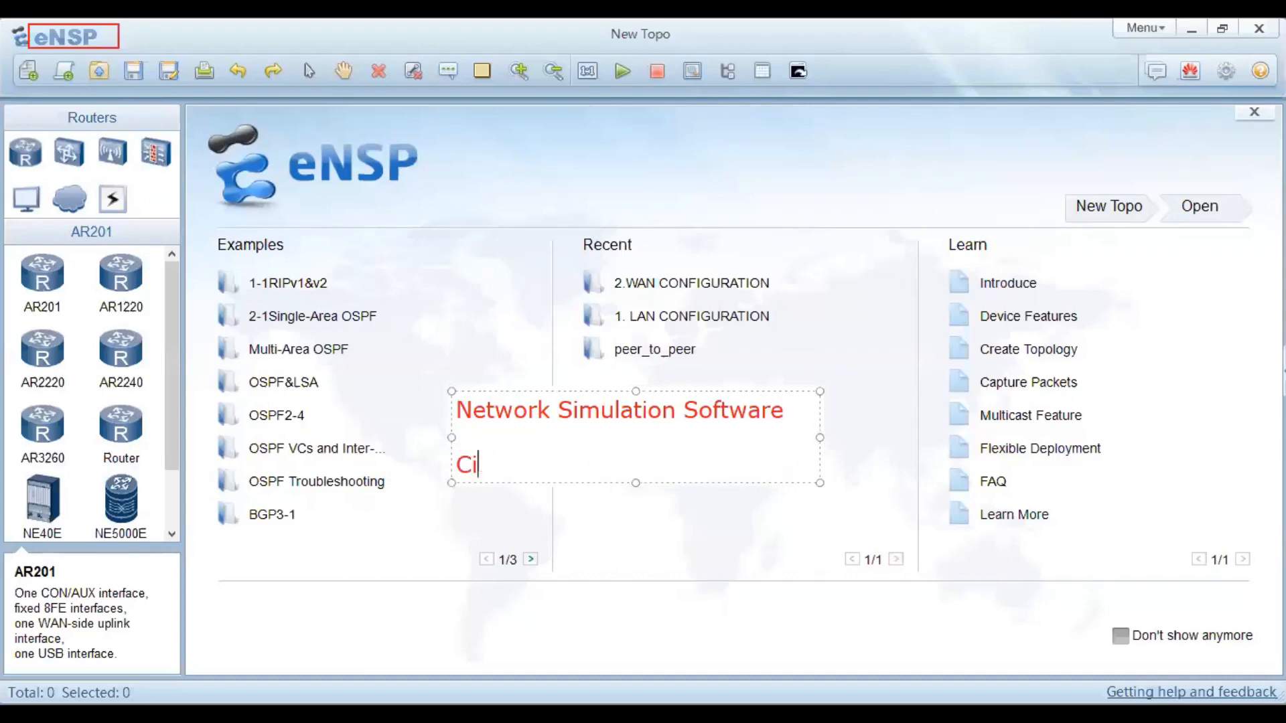
{"action": "type", "text": "sco - Pace"}
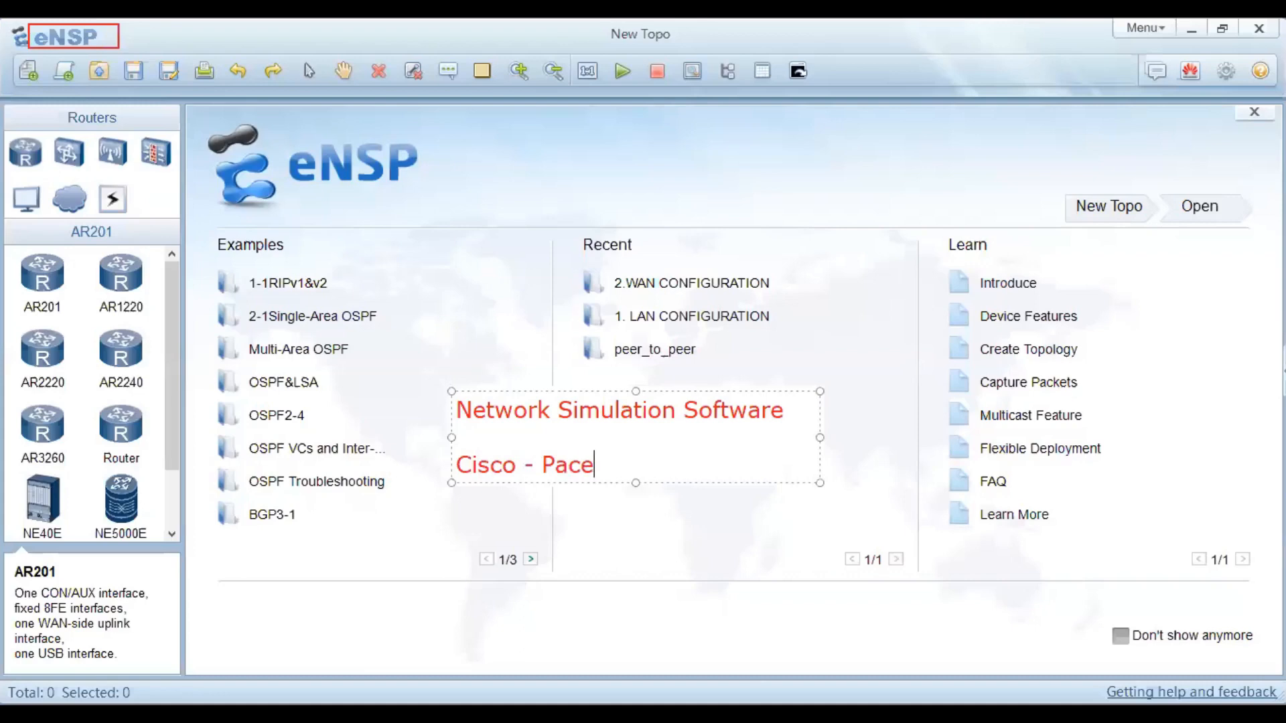
{"action": "key", "text": "BackSpace"}
{"action": "type", "text": "ket Tracer"}
{"action": "key", "text": "Return"}
{"action": "type", "text": "O"}
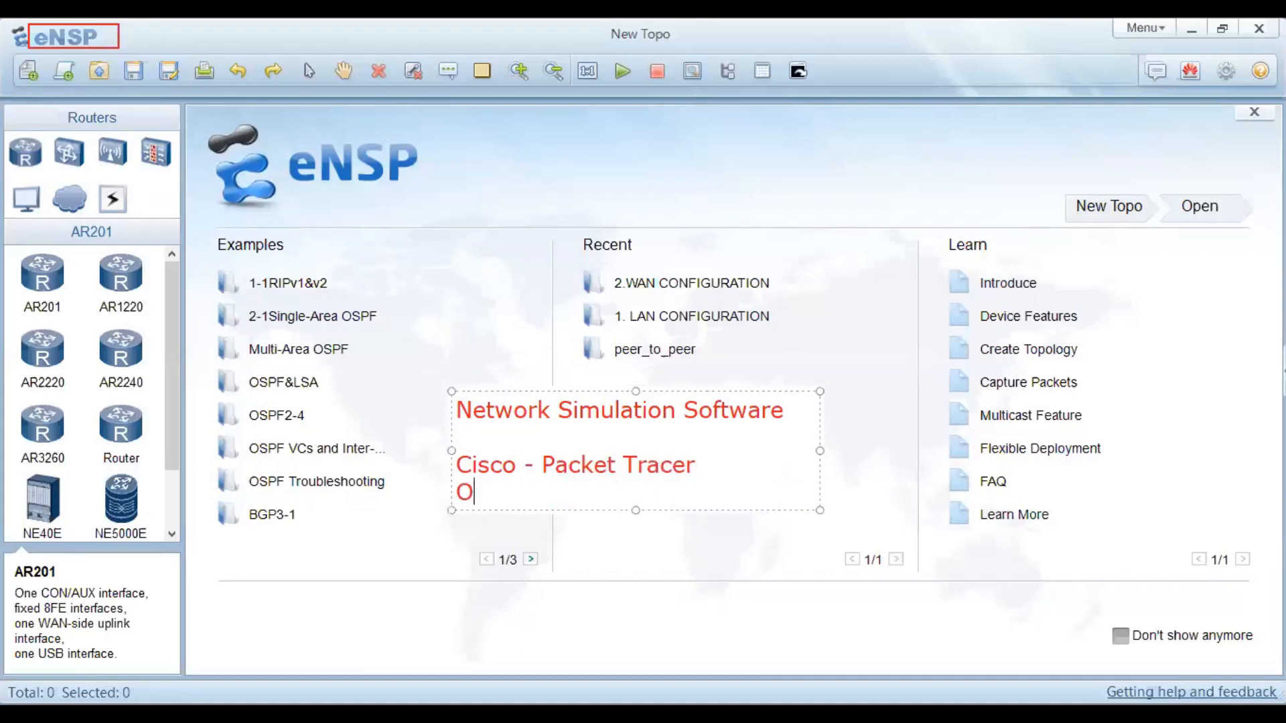
{"action": "type", "text": "pen Sourc"}
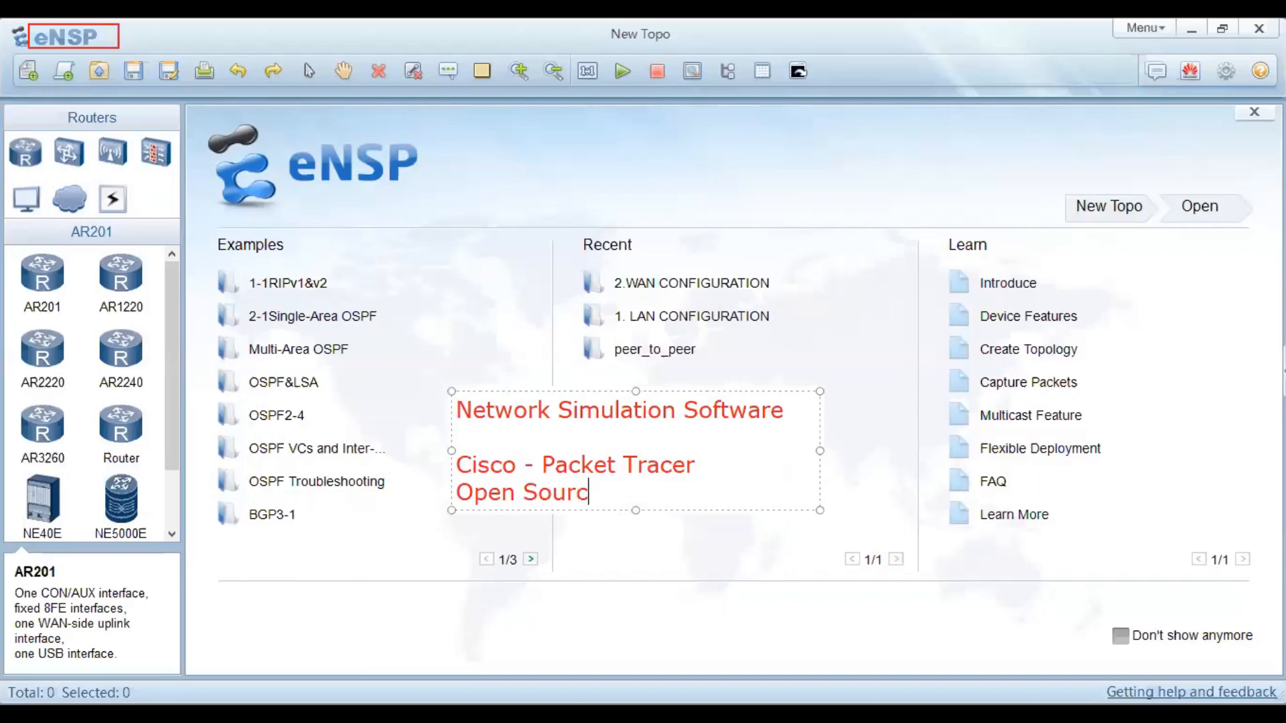
{"action": "type", "text": "e - GNS3"}
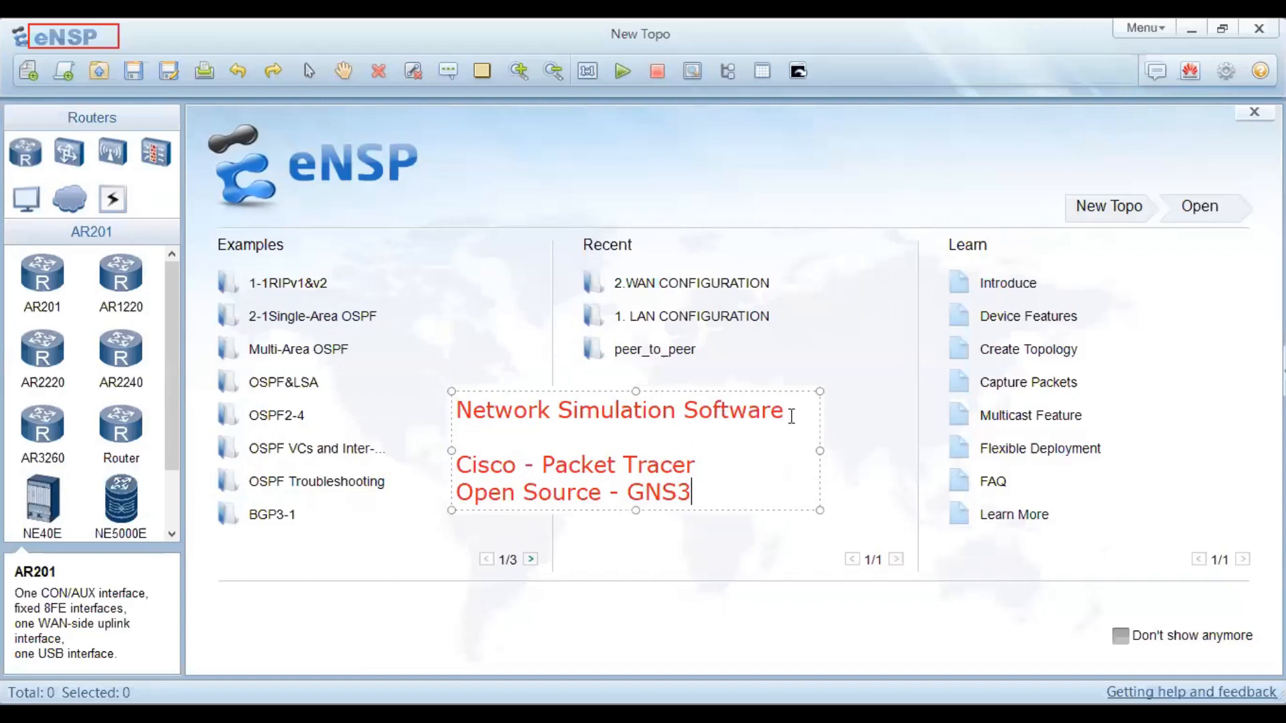
{"action": "left_click_drag", "start_coordinate": [790, 411], "coordinate": [413, 425]}
{"action": "left_click", "coordinate": [514, 405]}
{"action": "left_click", "coordinate": [563, 428]}
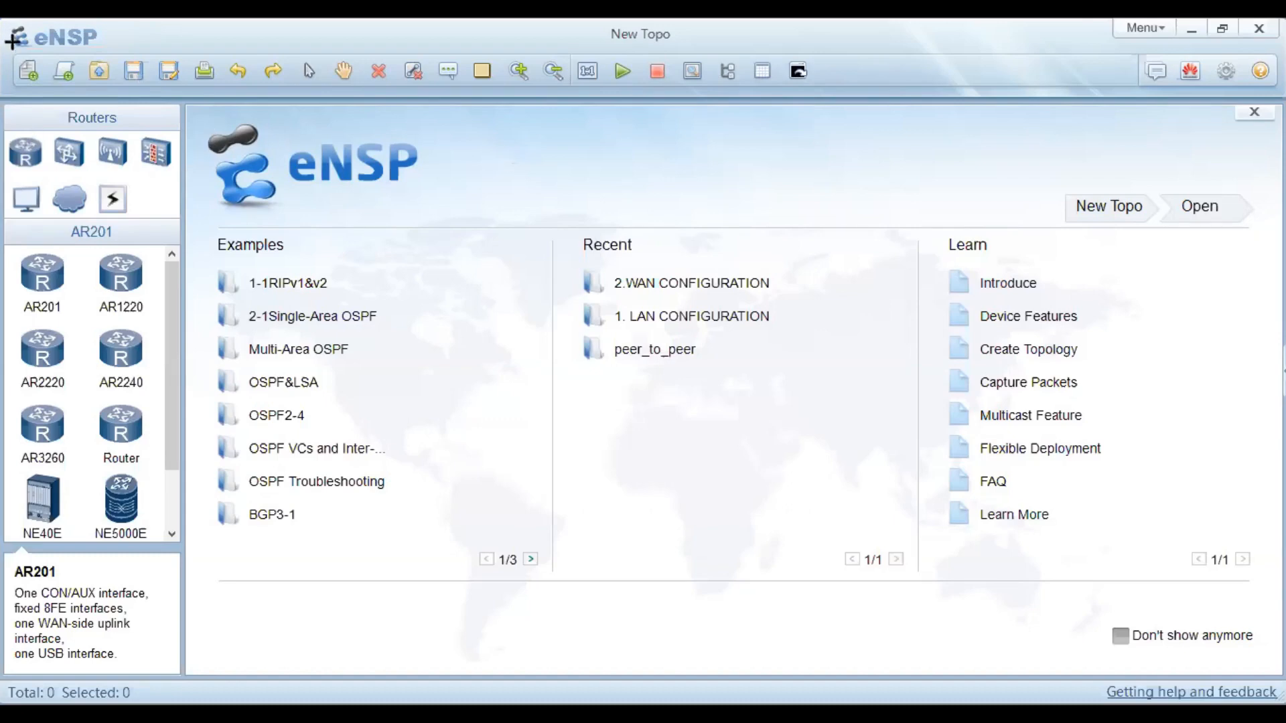
Step: Outline the toolbar, the device library and the main workspace area with separate red rectangles
{"action": "mouse_move", "coordinate": [7, 49]}
{"action": "left_mouse_down"}
{"action": "mouse_move", "coordinate": [494, 106]}
{"action": "mouse_move", "coordinate": [1282, 114]}
{"action": "mouse_move", "coordinate": [1280, 98]}
{"action": "left_mouse_up"}
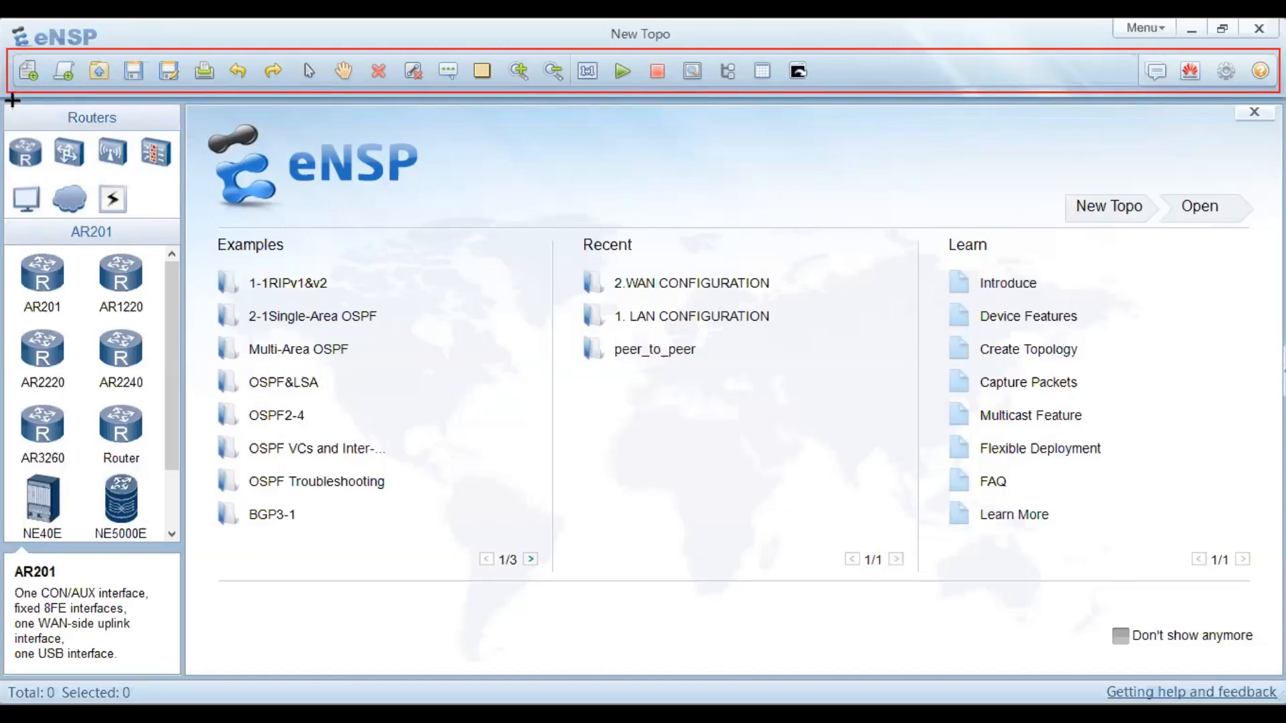
{"action": "mouse_move", "coordinate": [12, 101]}
{"action": "left_mouse_down"}
{"action": "mouse_move", "coordinate": [85, 227]}
{"action": "mouse_move", "coordinate": [182, 576]}
{"action": "mouse_move", "coordinate": [178, 682]}
{"action": "left_mouse_up"}
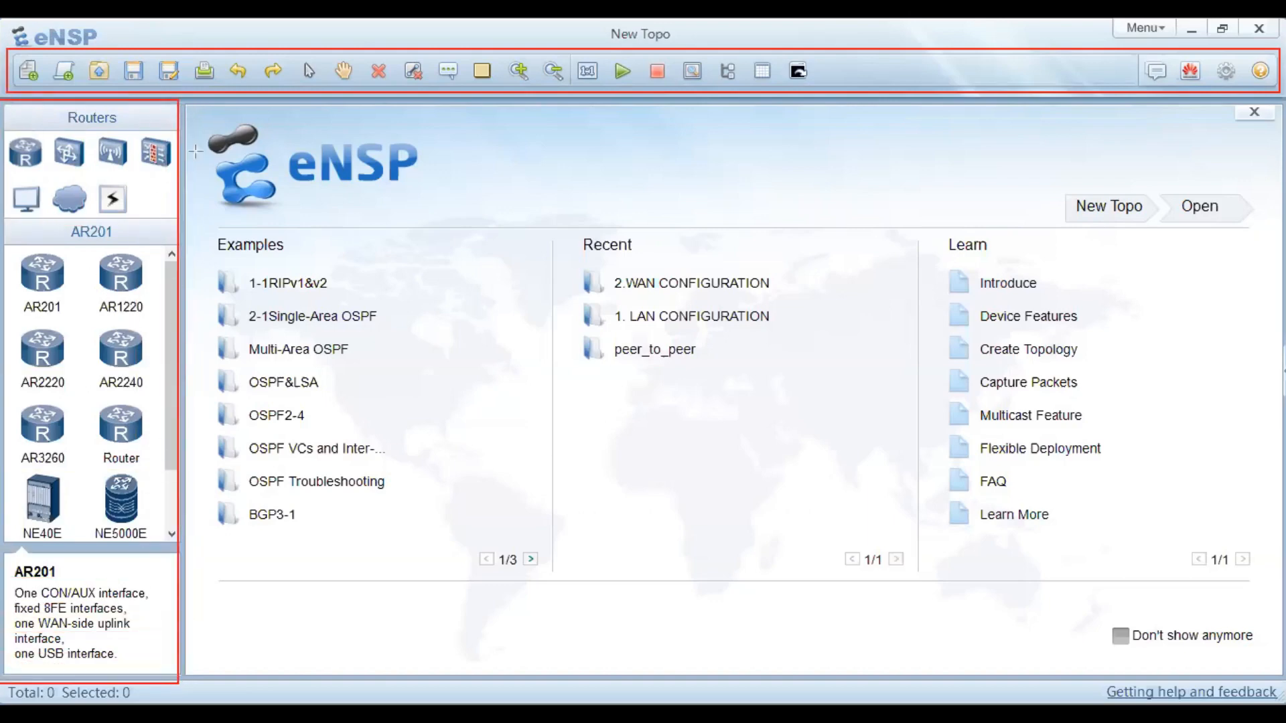
{"action": "mouse_move", "coordinate": [180, 98]}
{"action": "left_mouse_down"}
{"action": "mouse_move", "coordinate": [1217, 432]}
{"action": "mouse_move", "coordinate": [1284, 589]}
{"action": "mouse_move", "coordinate": [1281, 678]}
{"action": "left_mouse_up"}
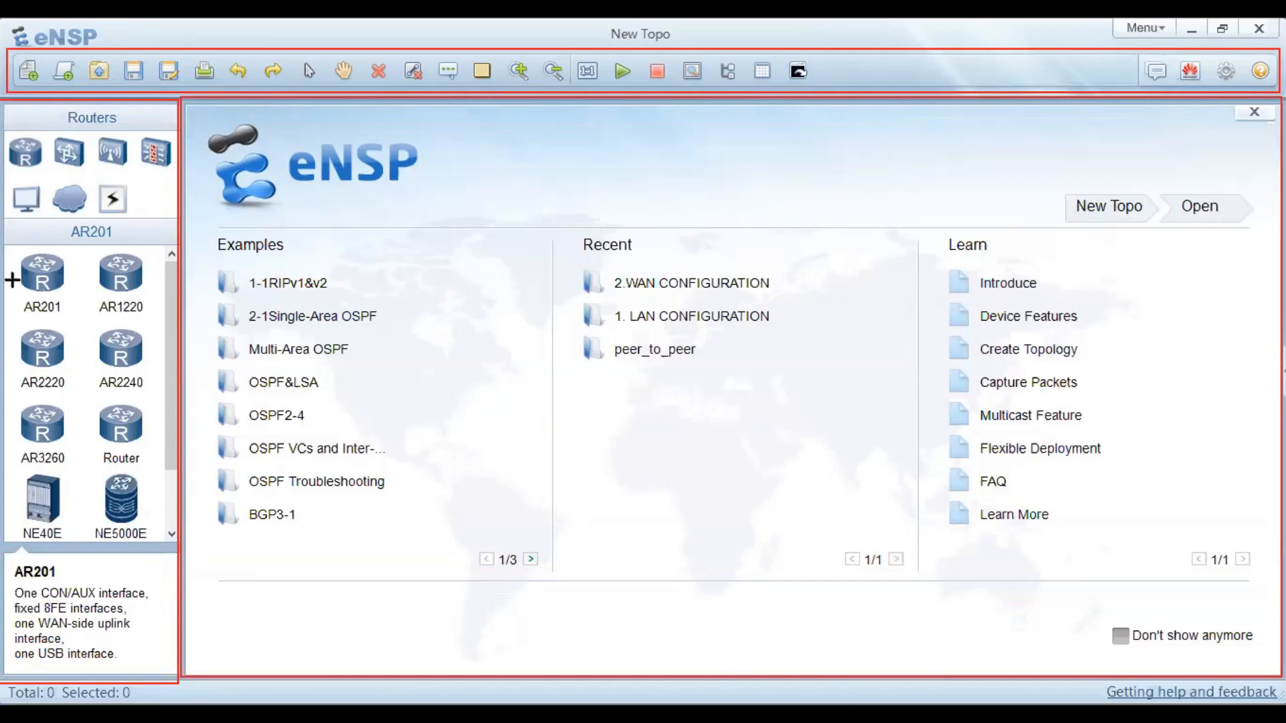
Step: Draw an extra rectangle over the workspace's lower corner, and undo it together with the workspace and device library outlines
{"action": "left_click_drag", "start_coordinate": [172, 539], "coordinate": [539, 677]}
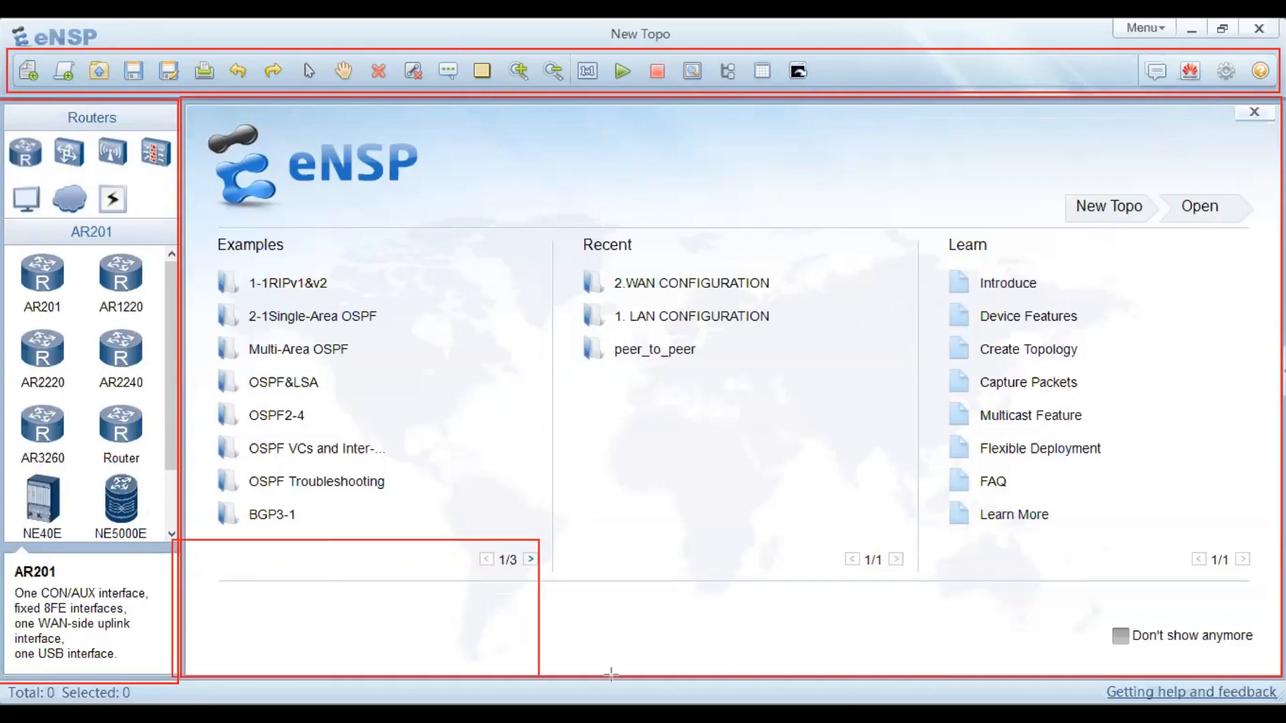
{"action": "key", "text": "ctrl+z"}
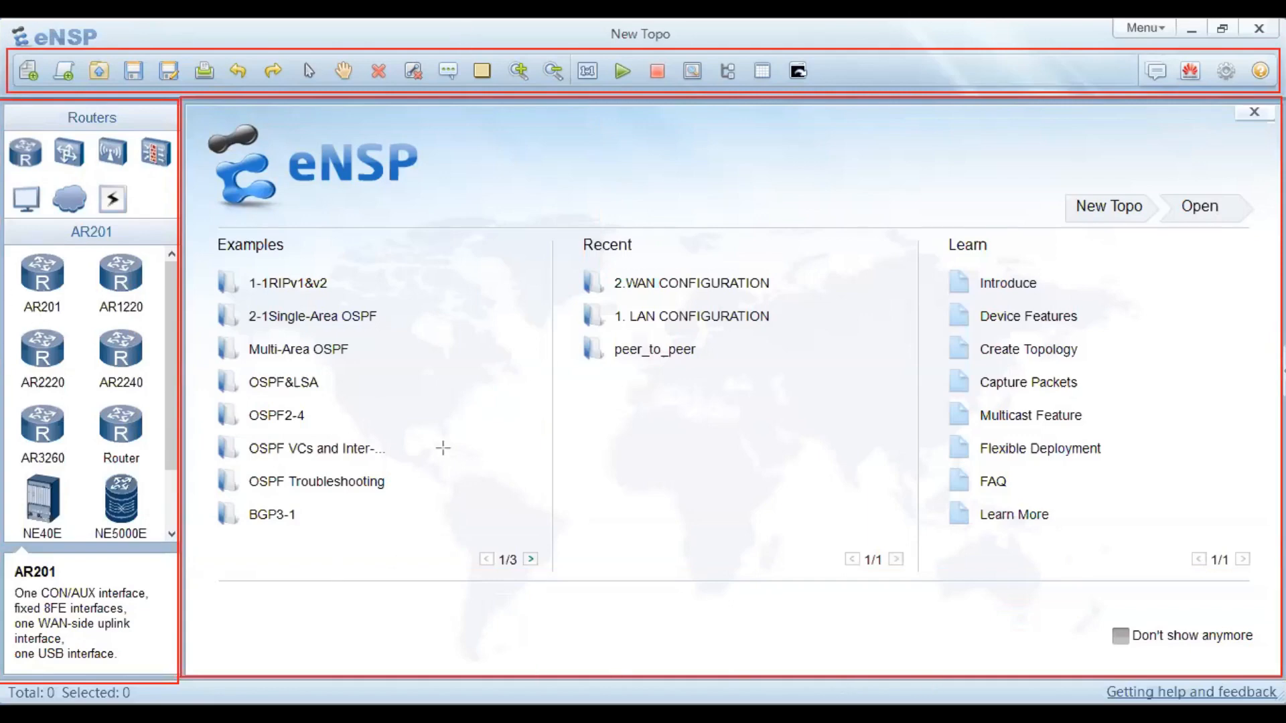
{"action": "key", "text": "ctrl+z"}
{"action": "key", "text": "ctrl+z"}
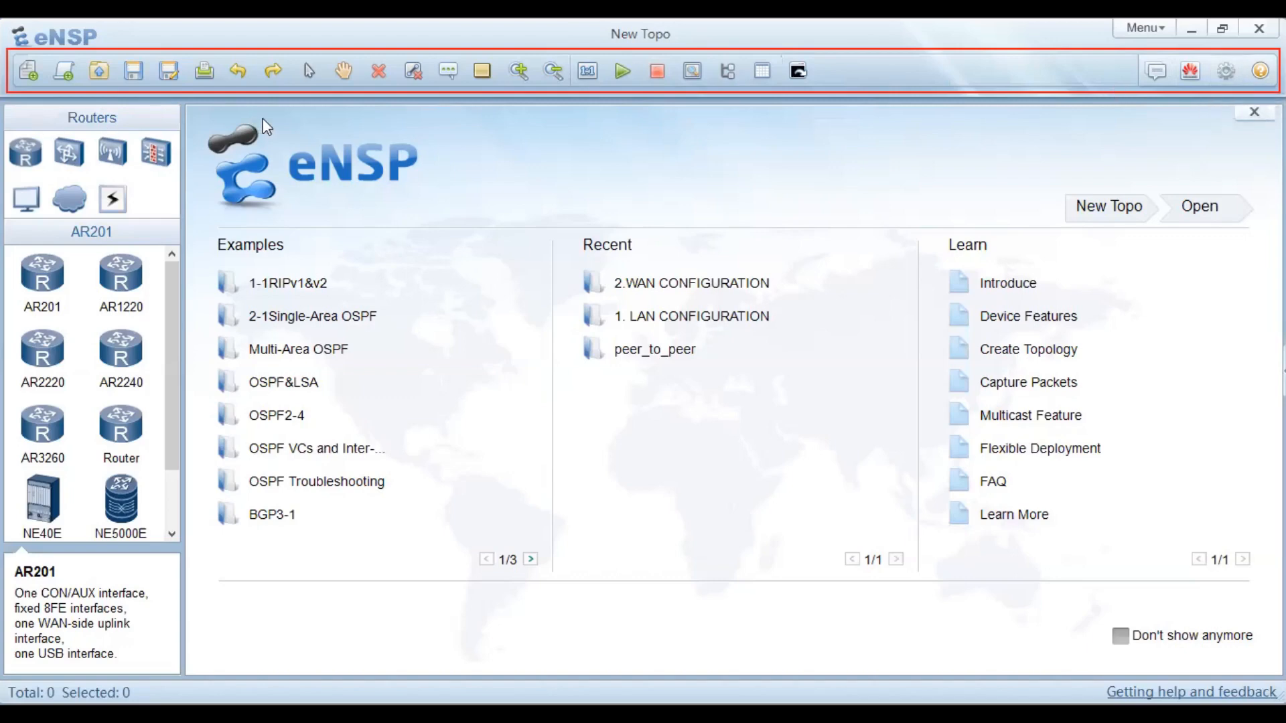
Step: Create a new blank topology in place of the welcome page
{"action": "left_click", "coordinate": [35, 66]}
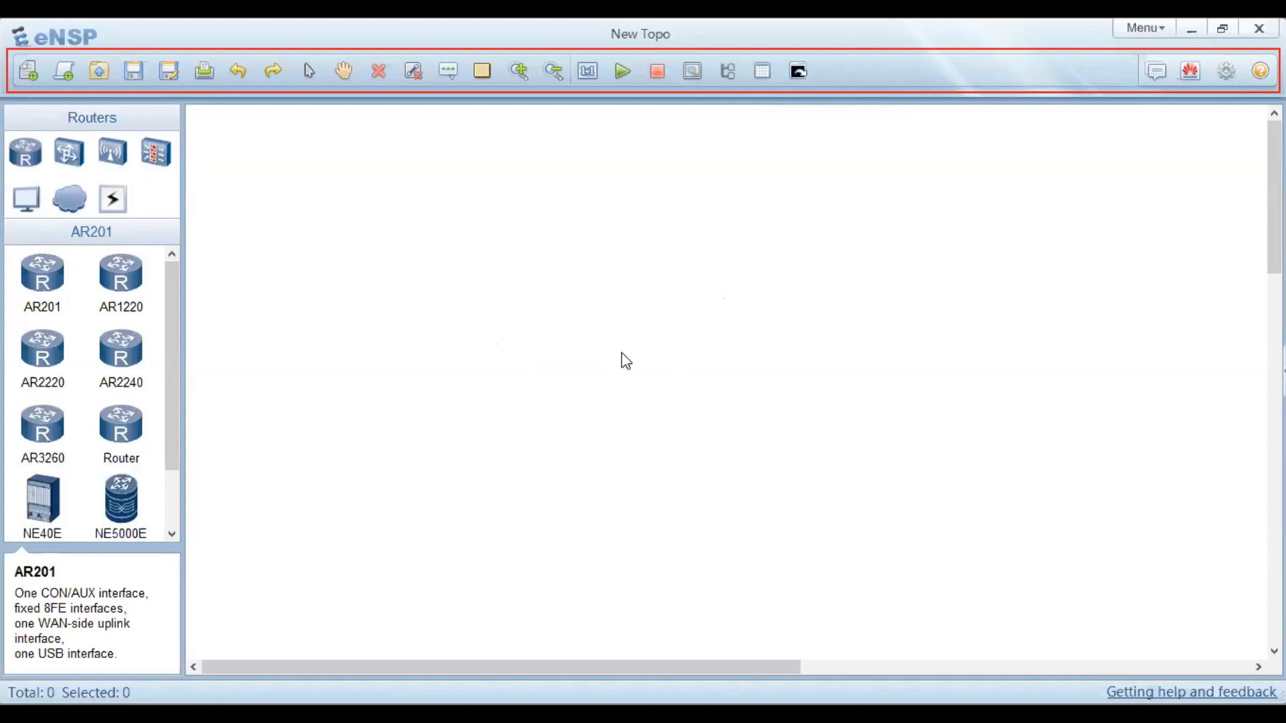
Step: Toggle the topology canvas grid on and off repeatedly, leaving it hidden
{"action": "left_click", "coordinate": [759, 72]}
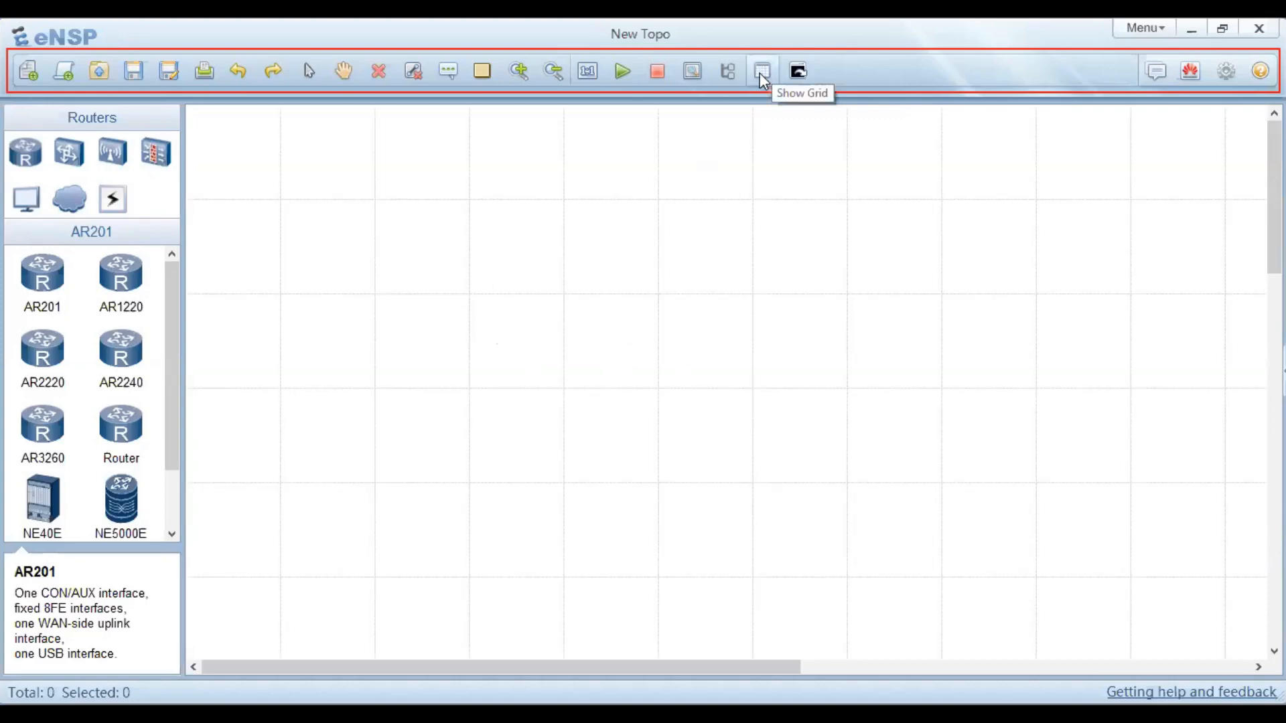
{"action": "left_click", "coordinate": [760, 72]}
{"action": "left_click", "coordinate": [760, 74]}
{"action": "left_click", "coordinate": [759, 74]}
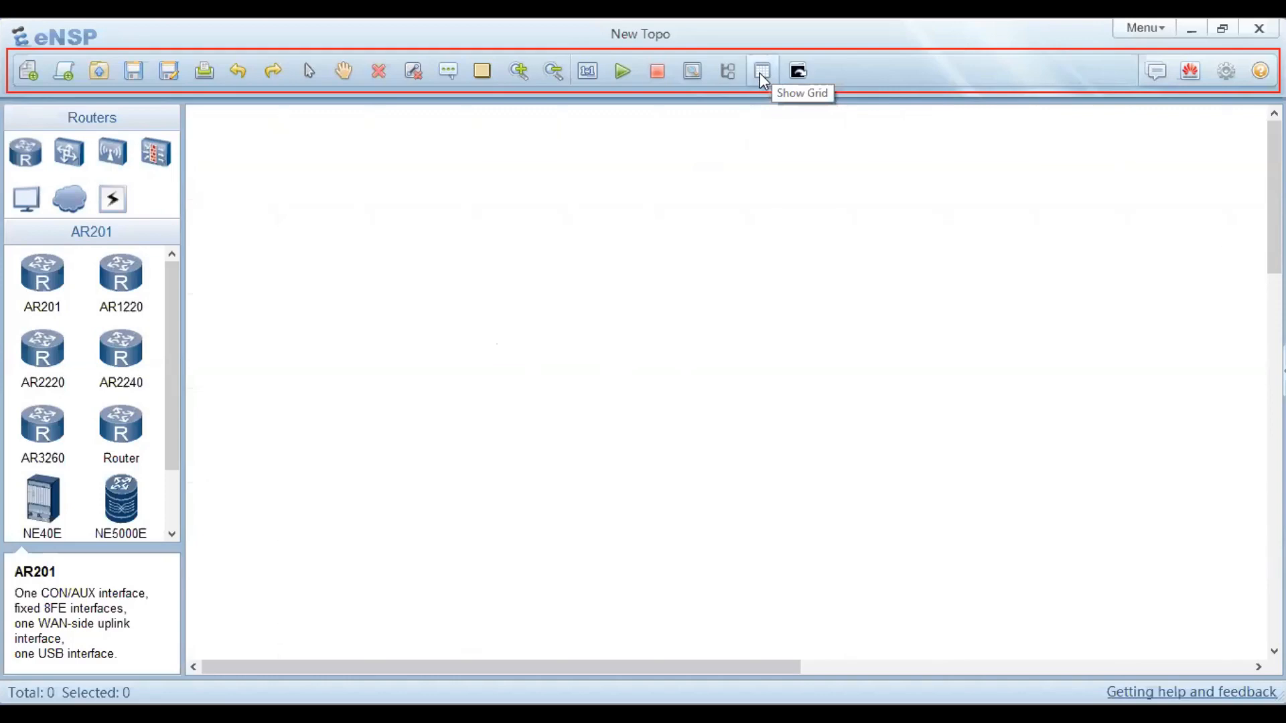
{"action": "left_click", "coordinate": [760, 73]}
{"action": "left_click", "coordinate": [759, 73]}
{"action": "left_click", "coordinate": [759, 74]}
{"action": "left_click", "coordinate": [759, 74]}
{"action": "left_click", "coordinate": [760, 74]}
{"action": "left_click", "coordinate": [759, 73]}
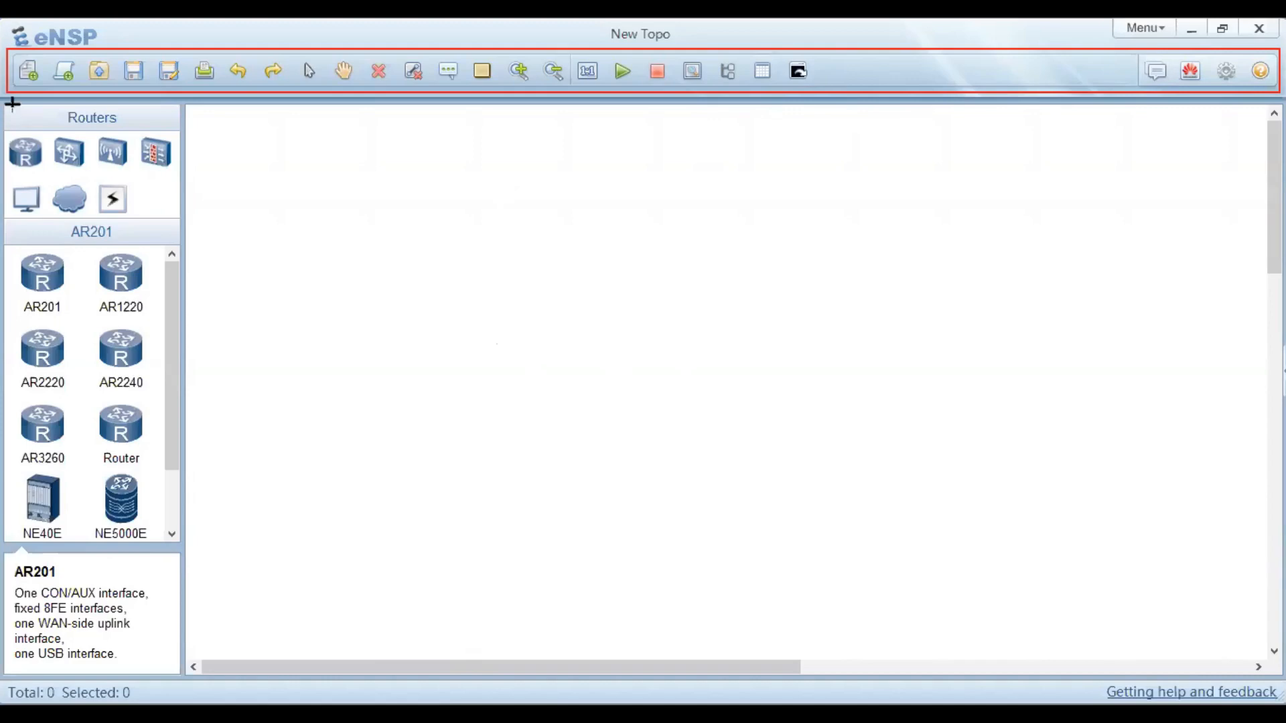
Step: Outline the device category icons and the device model list with two separate red rectangles
{"action": "mouse_move", "coordinate": [2, 103]}
{"action": "left_mouse_down"}
{"action": "mouse_move", "coordinate": [142, 230]}
{"action": "mouse_move", "coordinate": [166, 244]}
{"action": "mouse_move", "coordinate": [183, 227]}
{"action": "left_mouse_up"}
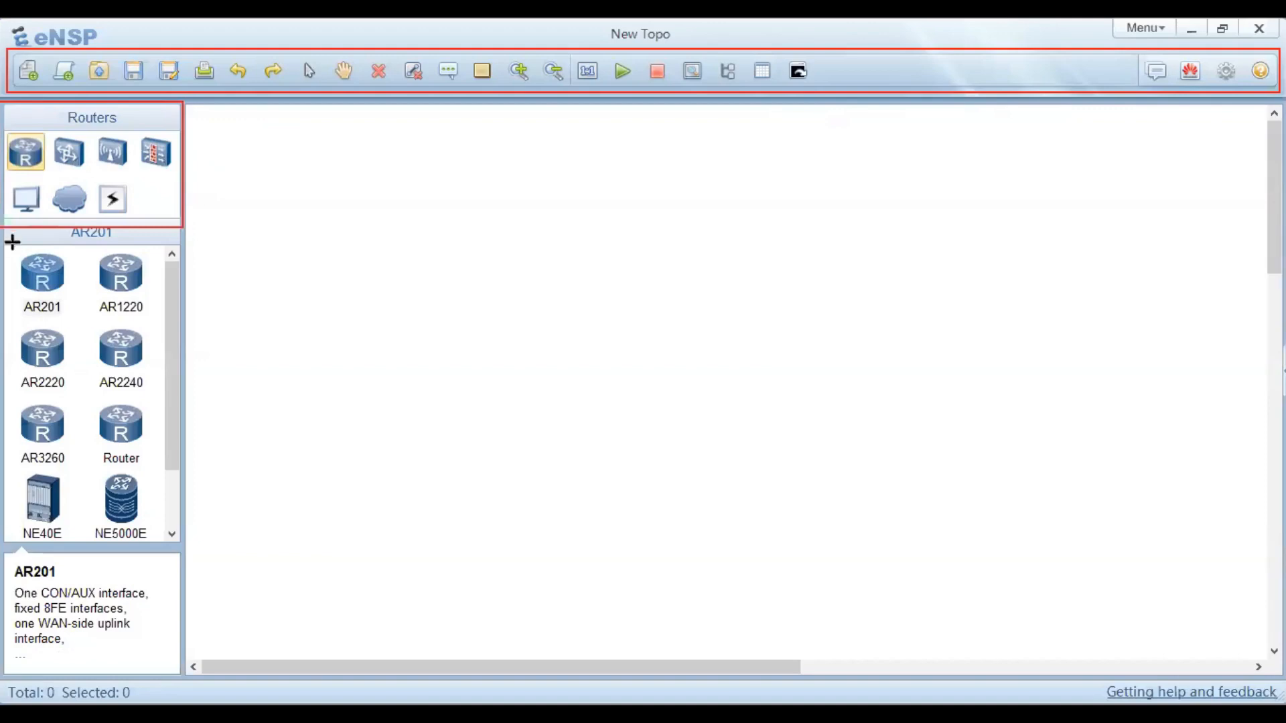
{"action": "mouse_move", "coordinate": [12, 241]}
{"action": "left_mouse_down"}
{"action": "mouse_move", "coordinate": [148, 543]}
{"action": "mouse_move", "coordinate": [171, 556]}
{"action": "mouse_move", "coordinate": [176, 540]}
{"action": "left_mouse_up"}
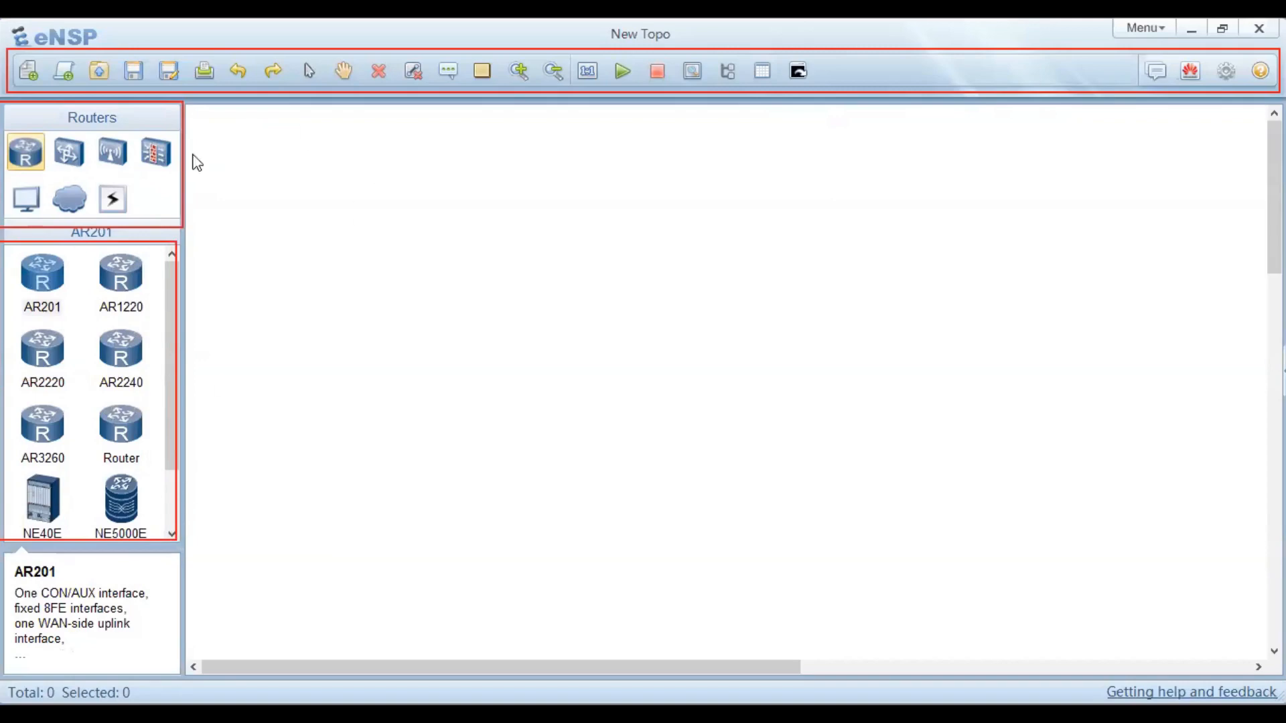
Step: Browse the models offered under Switches, WLAN, FireWall, End Devices, Other Devices and Connections in the device library
{"action": "left_click", "coordinate": [69, 153]}
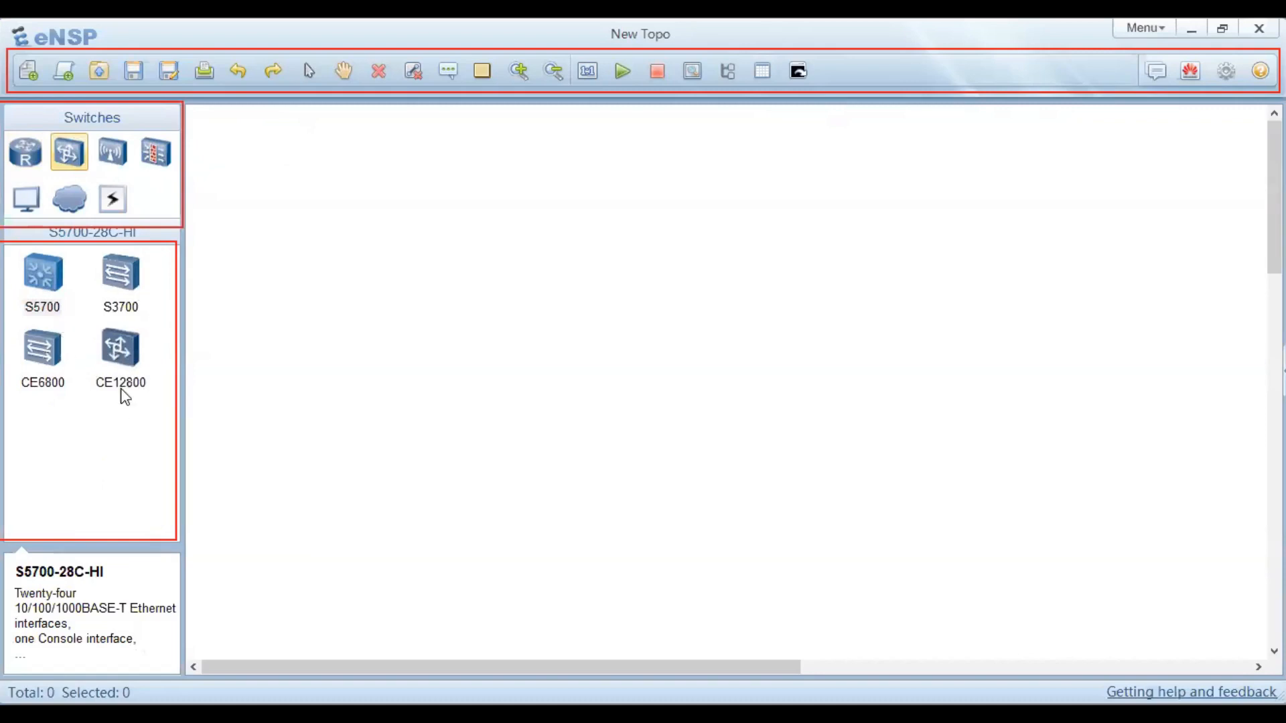
{"action": "left_click", "coordinate": [122, 163]}
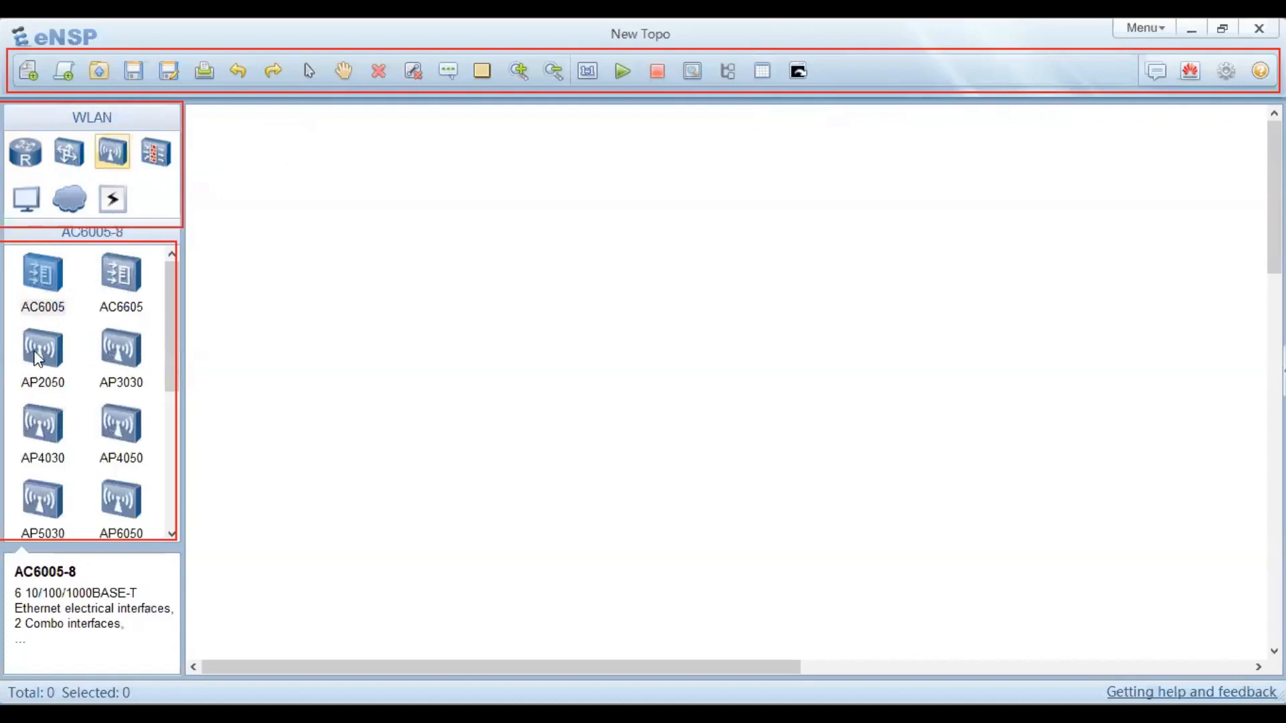
{"action": "left_click", "coordinate": [159, 158]}
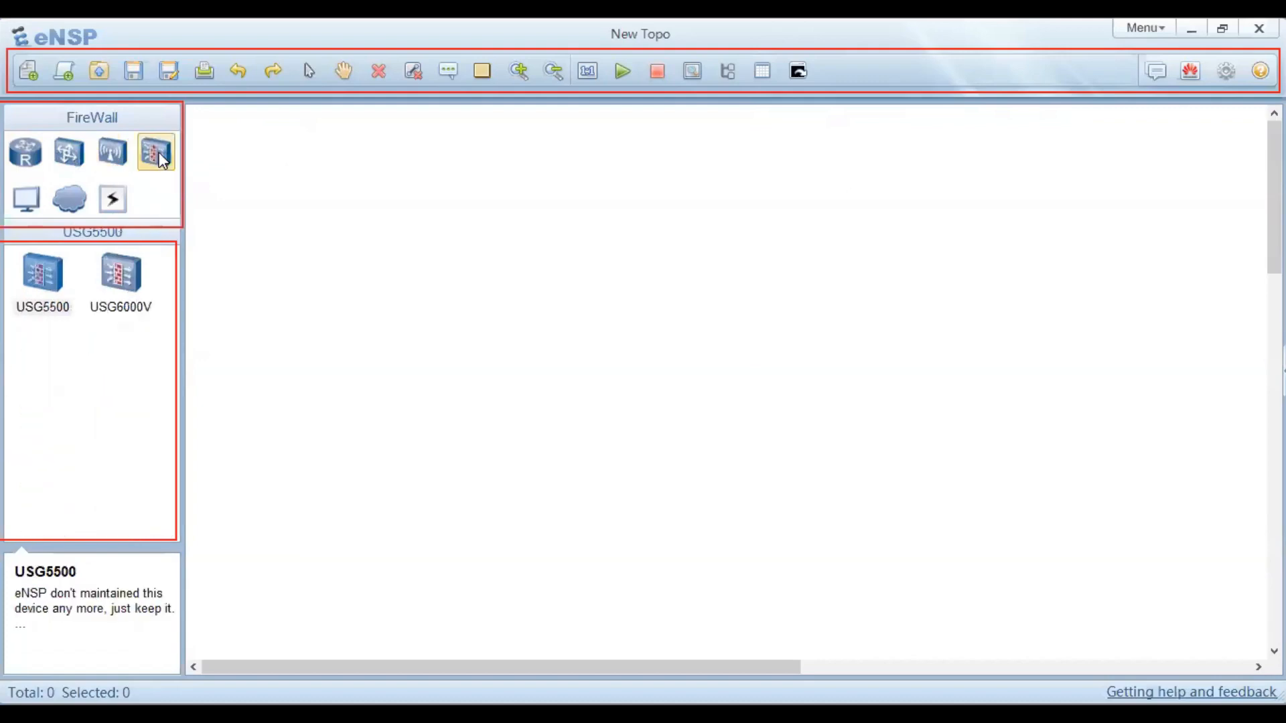
{"action": "left_click", "coordinate": [27, 200]}
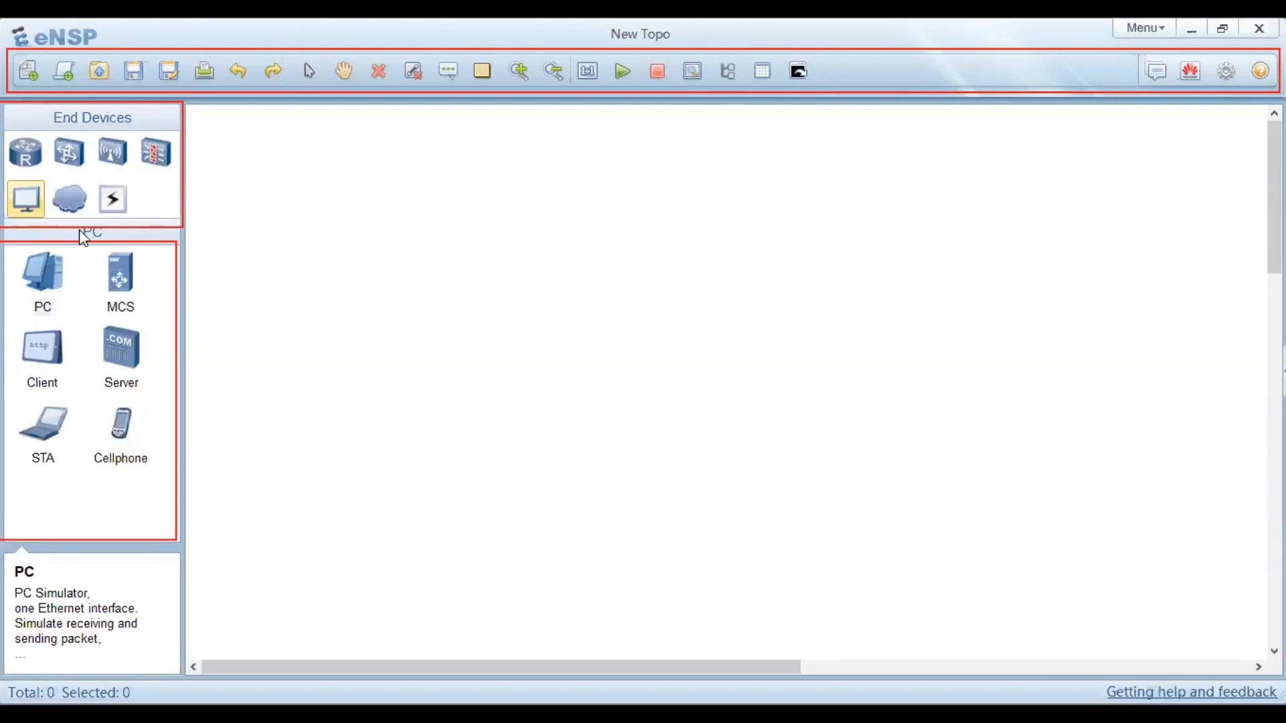
{"action": "left_click", "coordinate": [70, 201]}
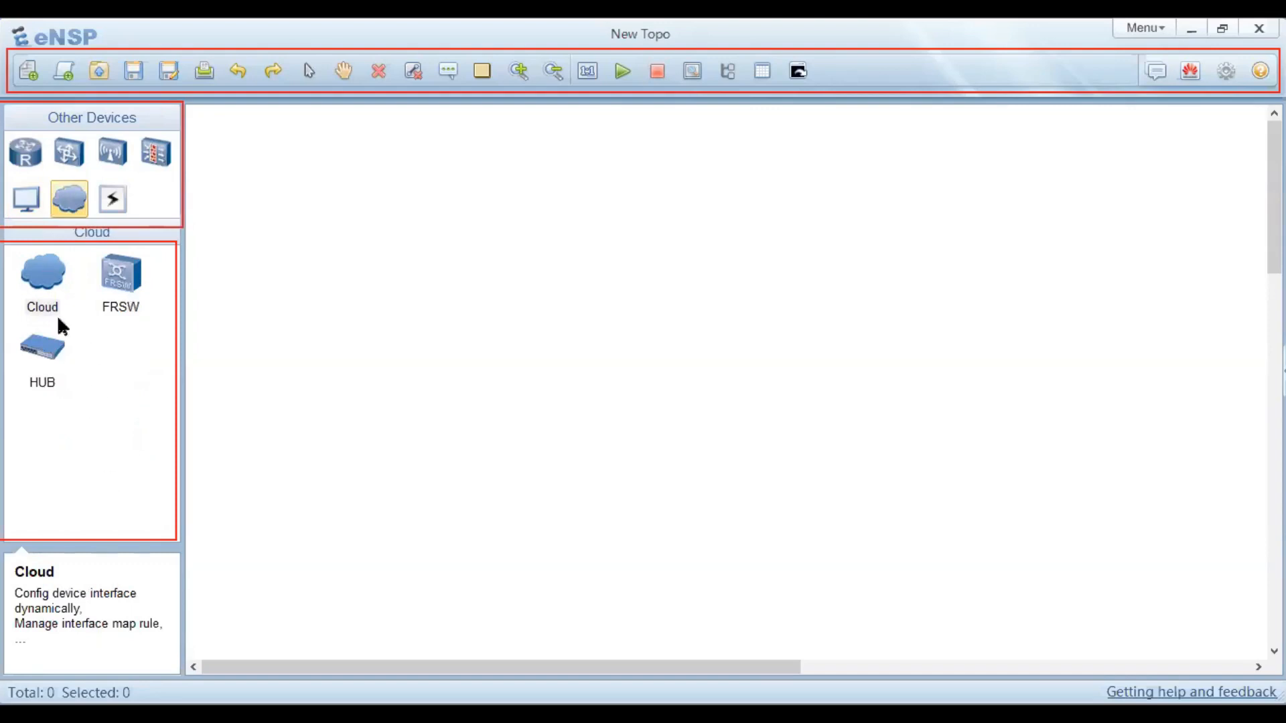
{"action": "left_click", "coordinate": [112, 205]}
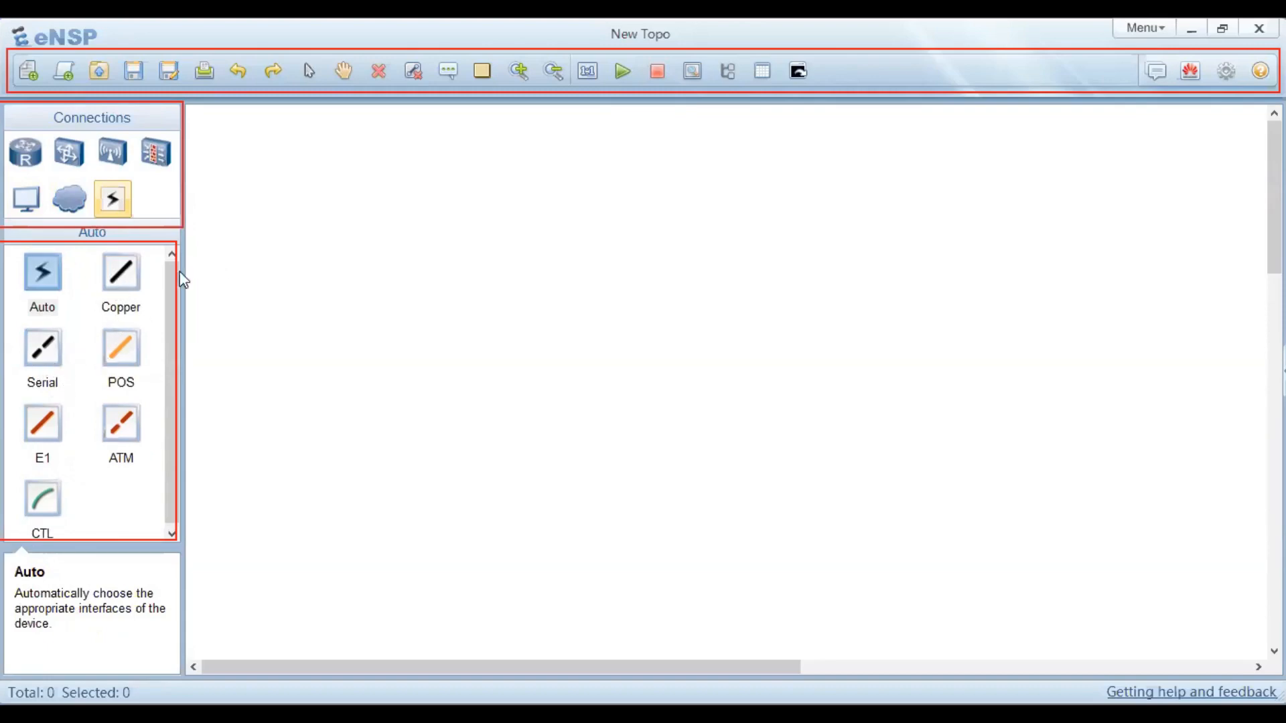
Step: Place three PC end devices on the canvas in a triangle, and return to the selection tool
{"action": "left_click", "coordinate": [26, 201]}
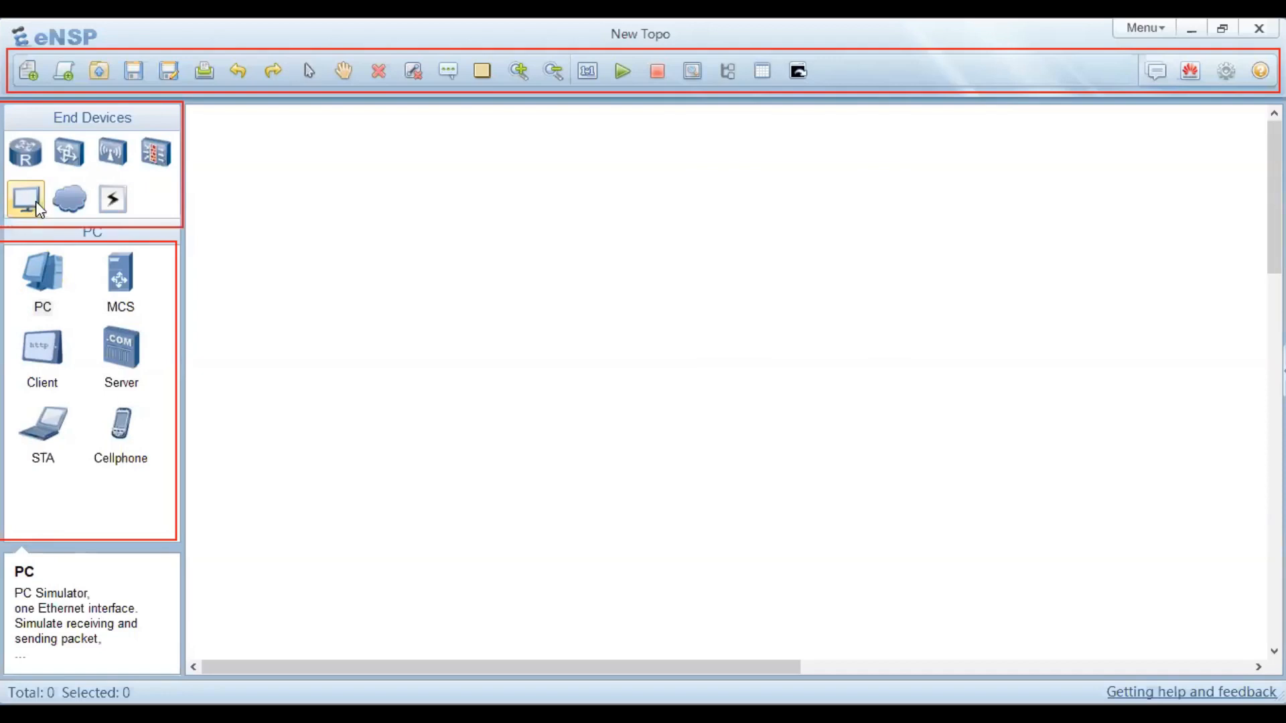
{"action": "left_click", "coordinate": [38, 293]}
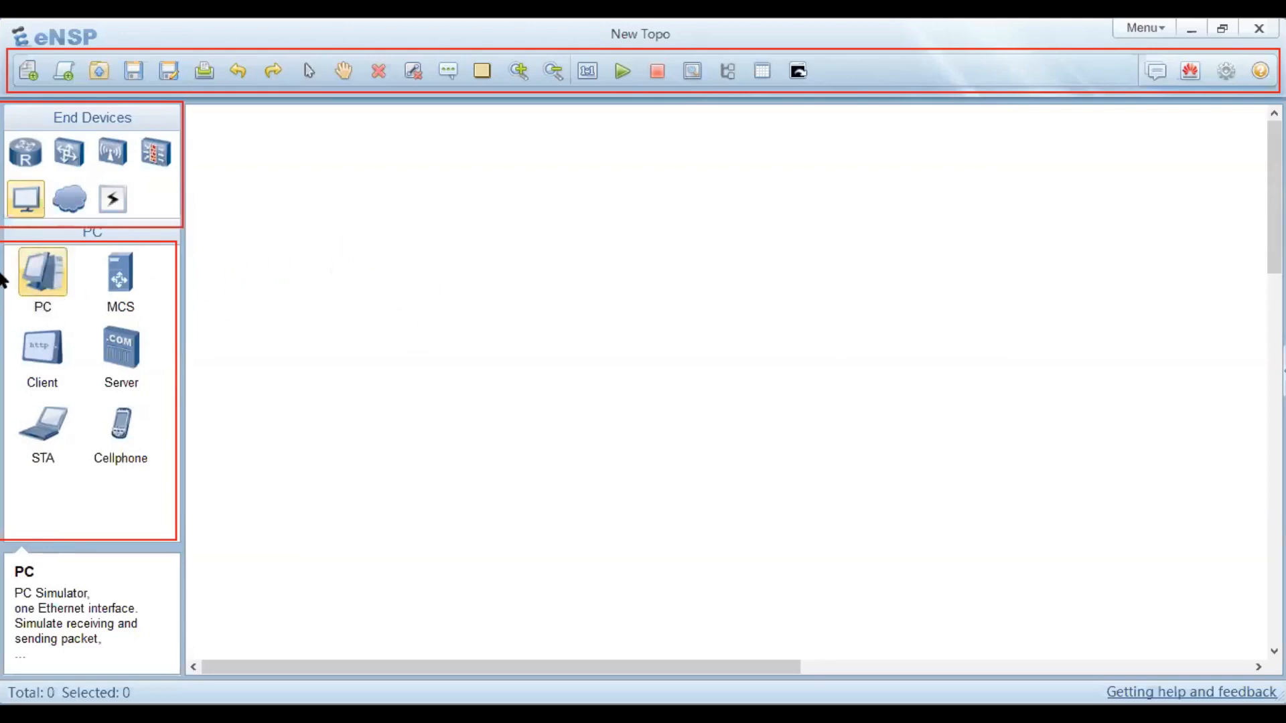
{"action": "left_click", "coordinate": [48, 267]}
{"action": "left_click", "coordinate": [53, 288]}
{"action": "left_click", "coordinate": [27, 201]}
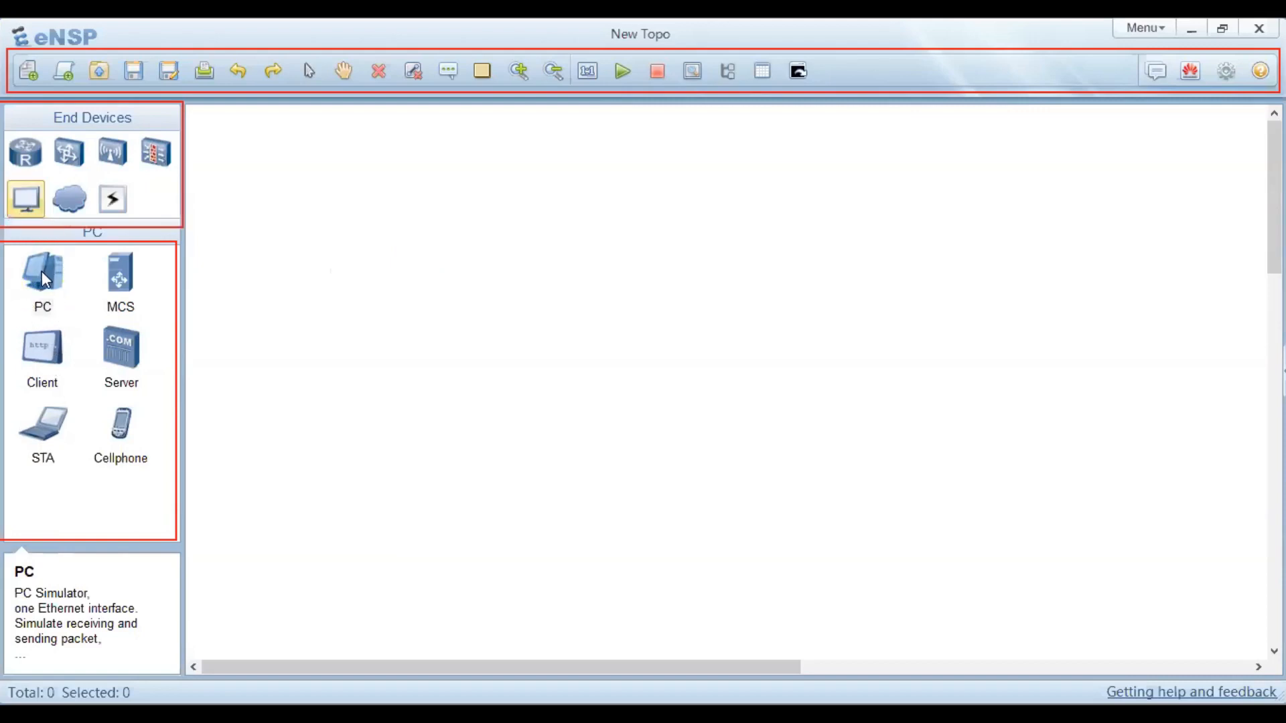
{"action": "left_click", "coordinate": [43, 282]}
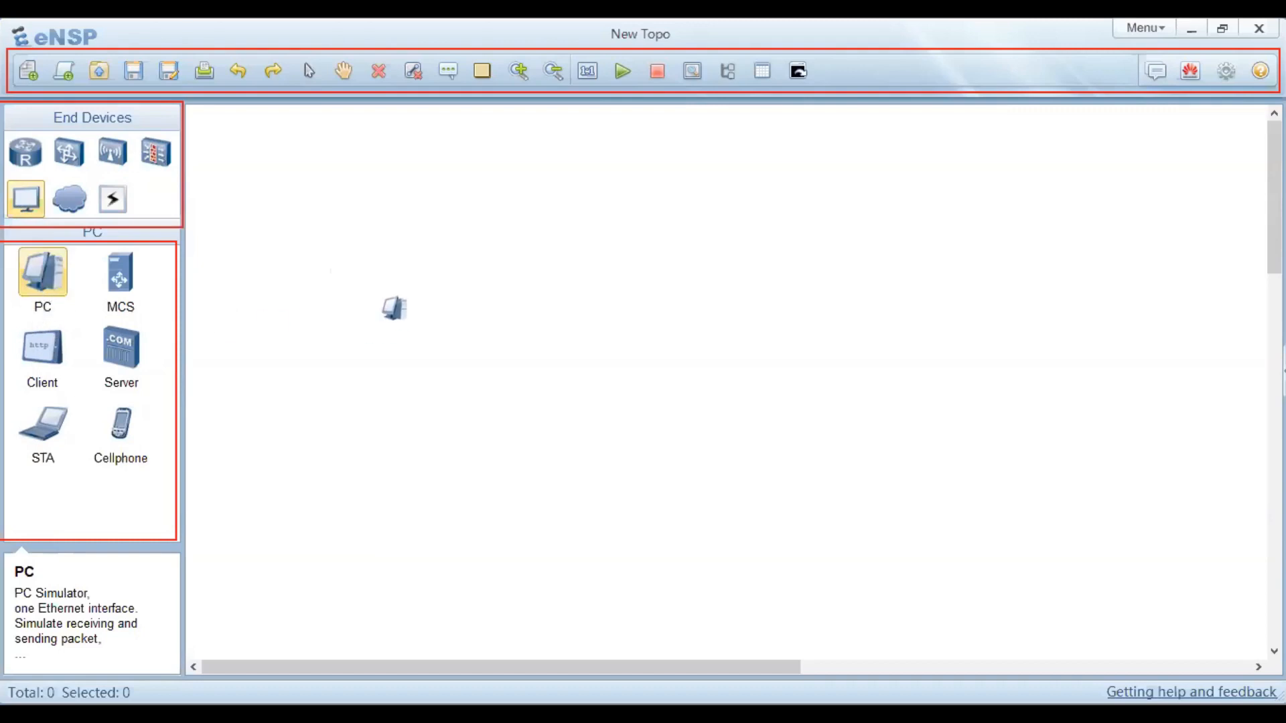
{"action": "left_click", "coordinate": [394, 308]}
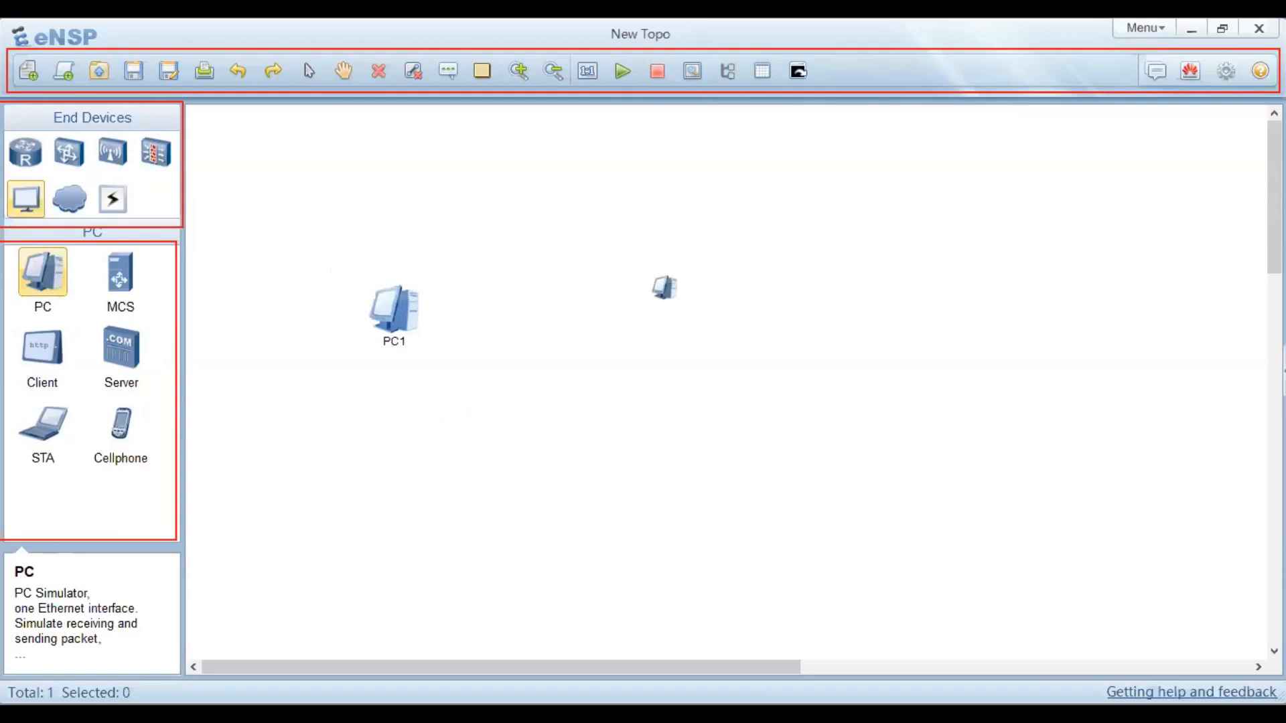
{"action": "left_click", "coordinate": [775, 308]}
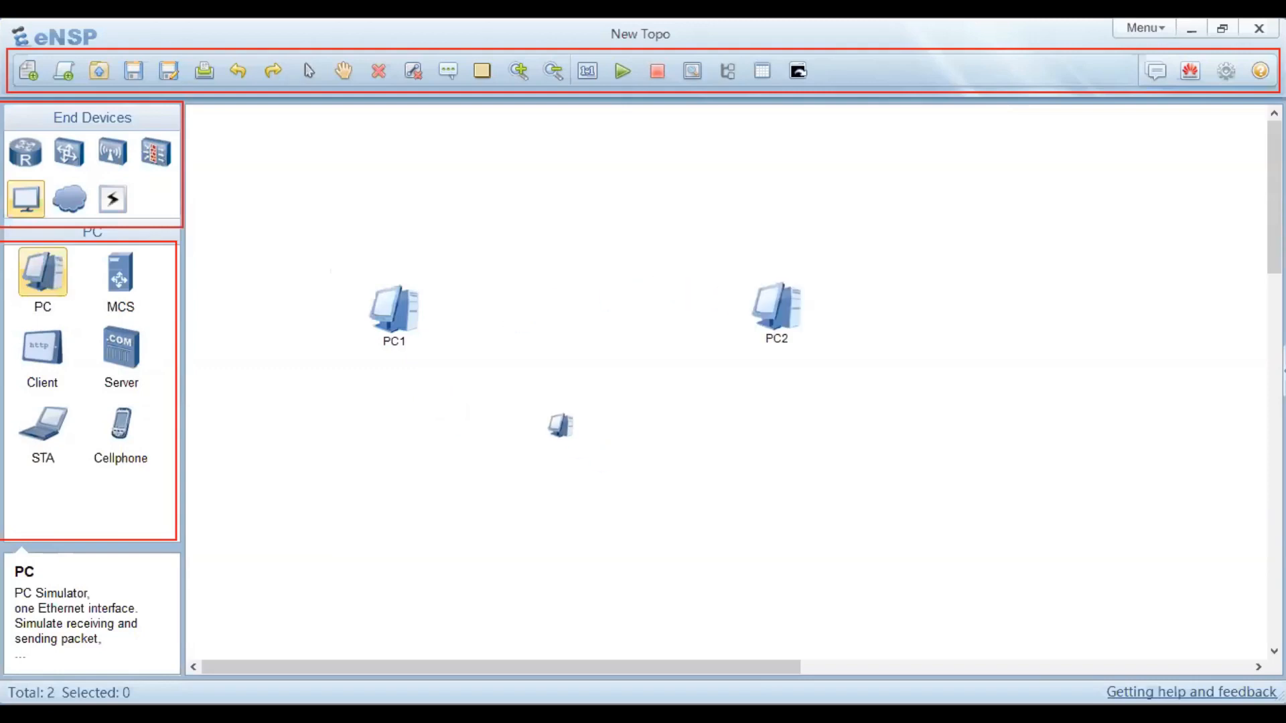
{"action": "left_click", "coordinate": [562, 428]}
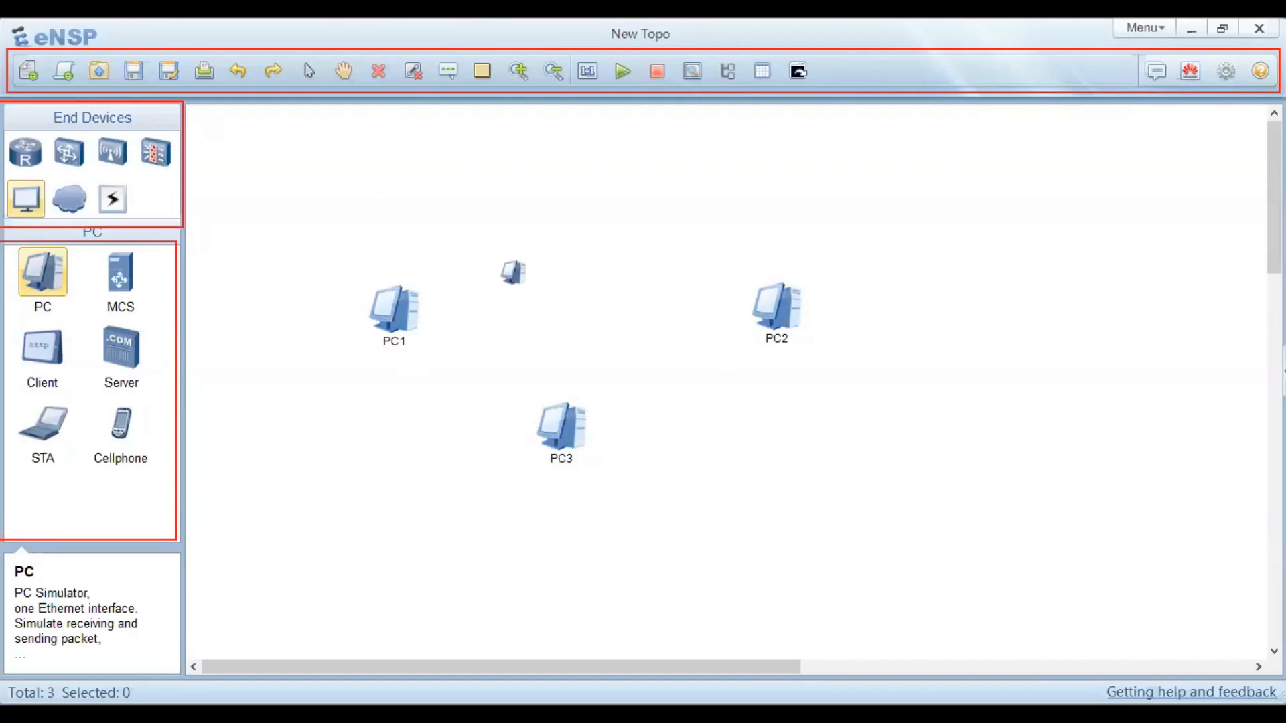
{"action": "left_click", "coordinate": [310, 74]}
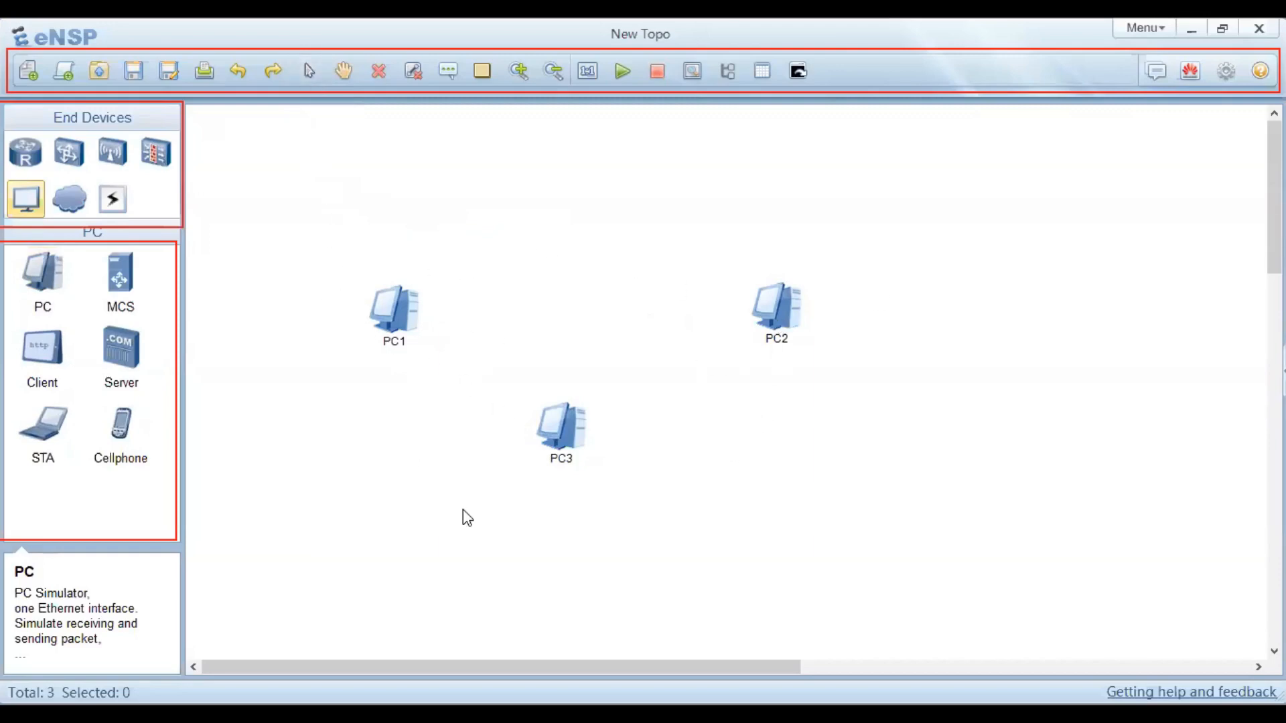
Step: Rearrange the PCs so PC3 sits above and between PC1 and PC2
{"action": "left_click_drag", "start_coordinate": [372, 304], "coordinate": [412, 347]}
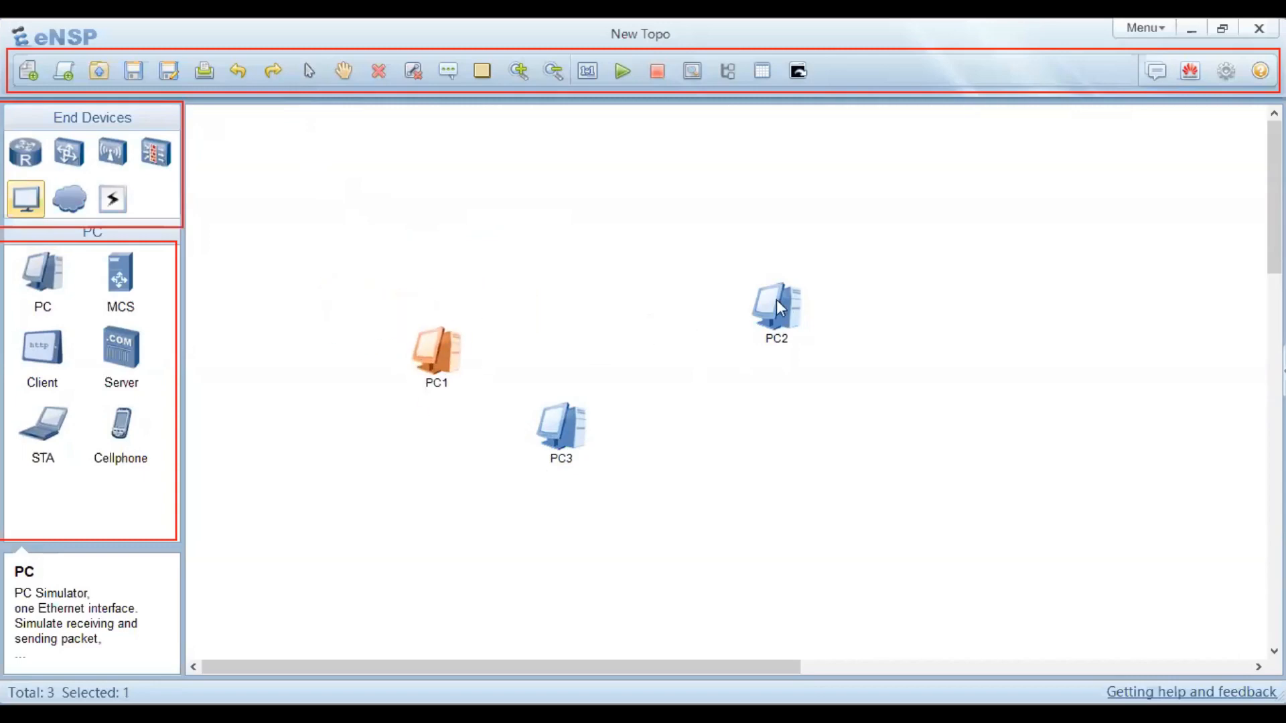
{"action": "left_click_drag", "start_coordinate": [777, 300], "coordinate": [902, 349]}
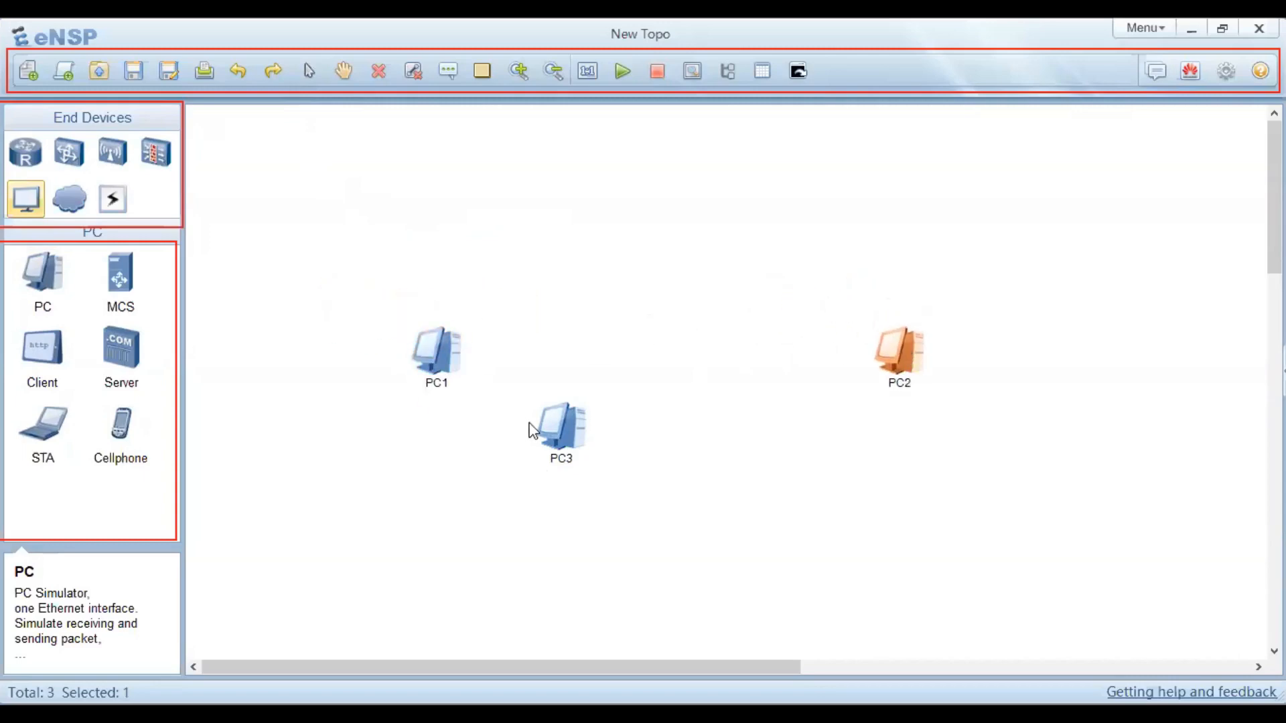
{"action": "left_click_drag", "start_coordinate": [533, 431], "coordinate": [586, 277]}
{"action": "left_click_drag", "start_coordinate": [909, 340], "coordinate": [880, 323]}
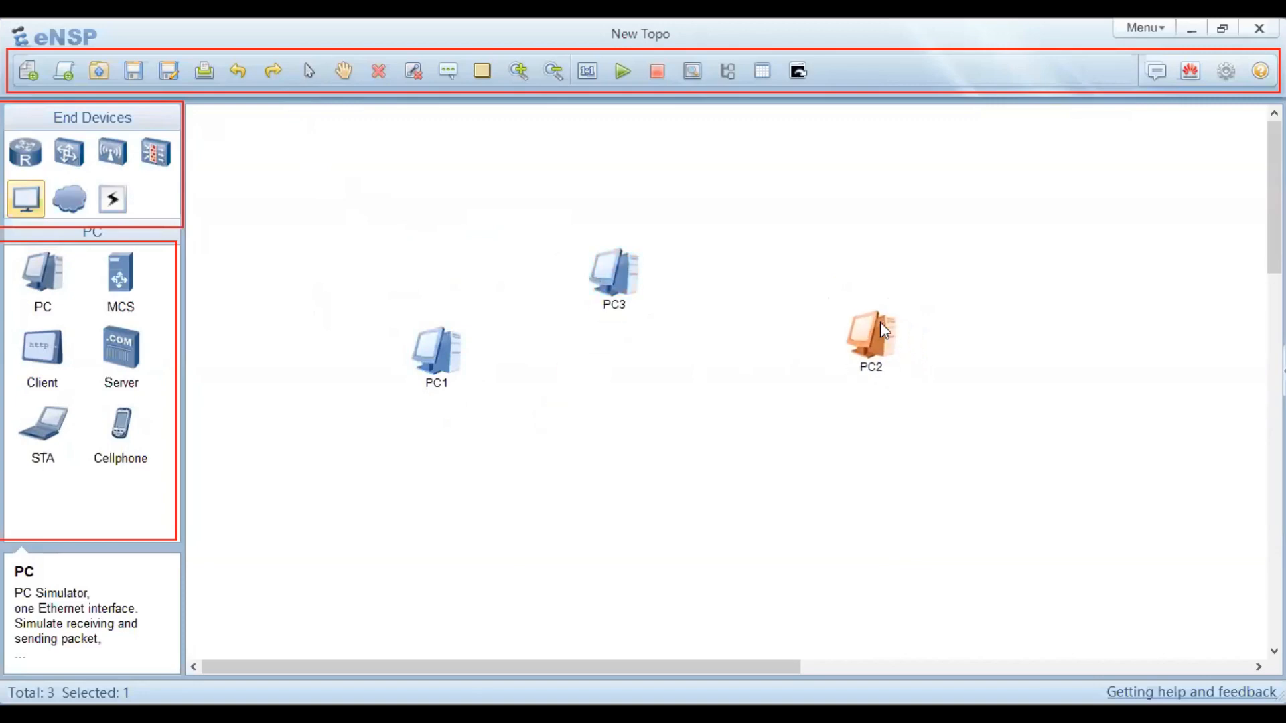
Step: Delete PC2 from the topology
{"action": "left_click", "coordinate": [637, 261]}
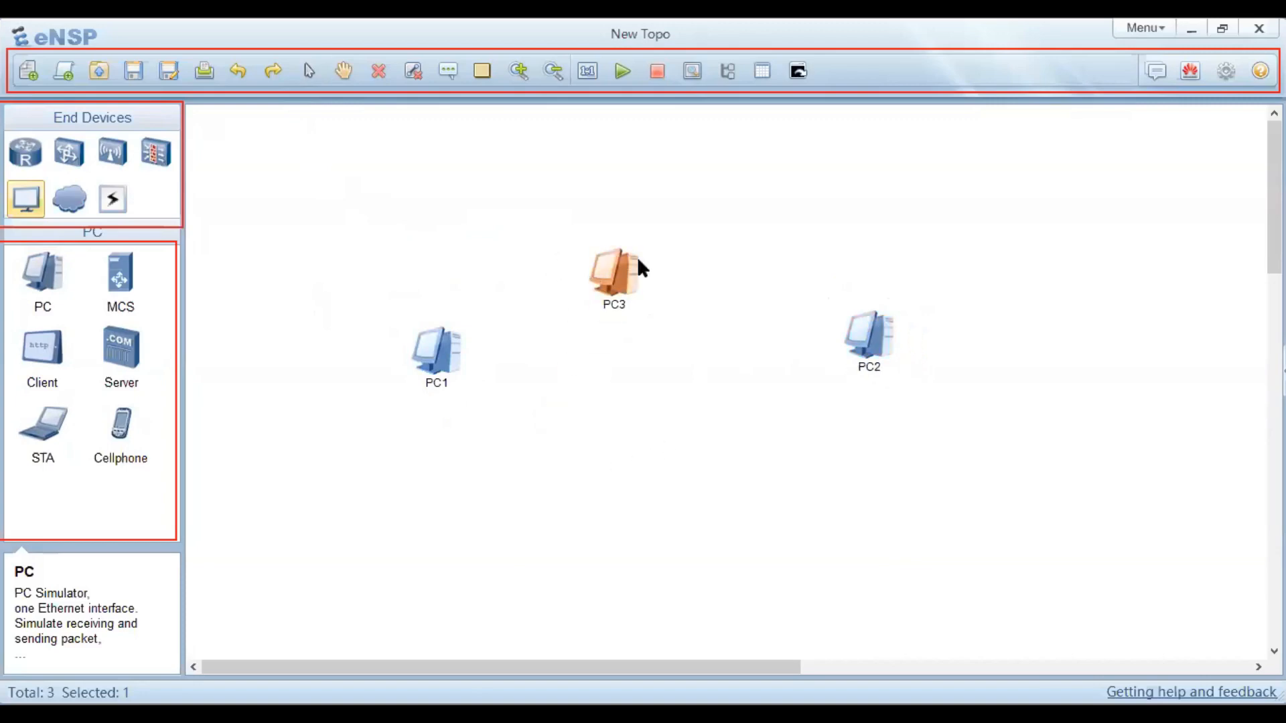
{"action": "left_click", "coordinate": [866, 332]}
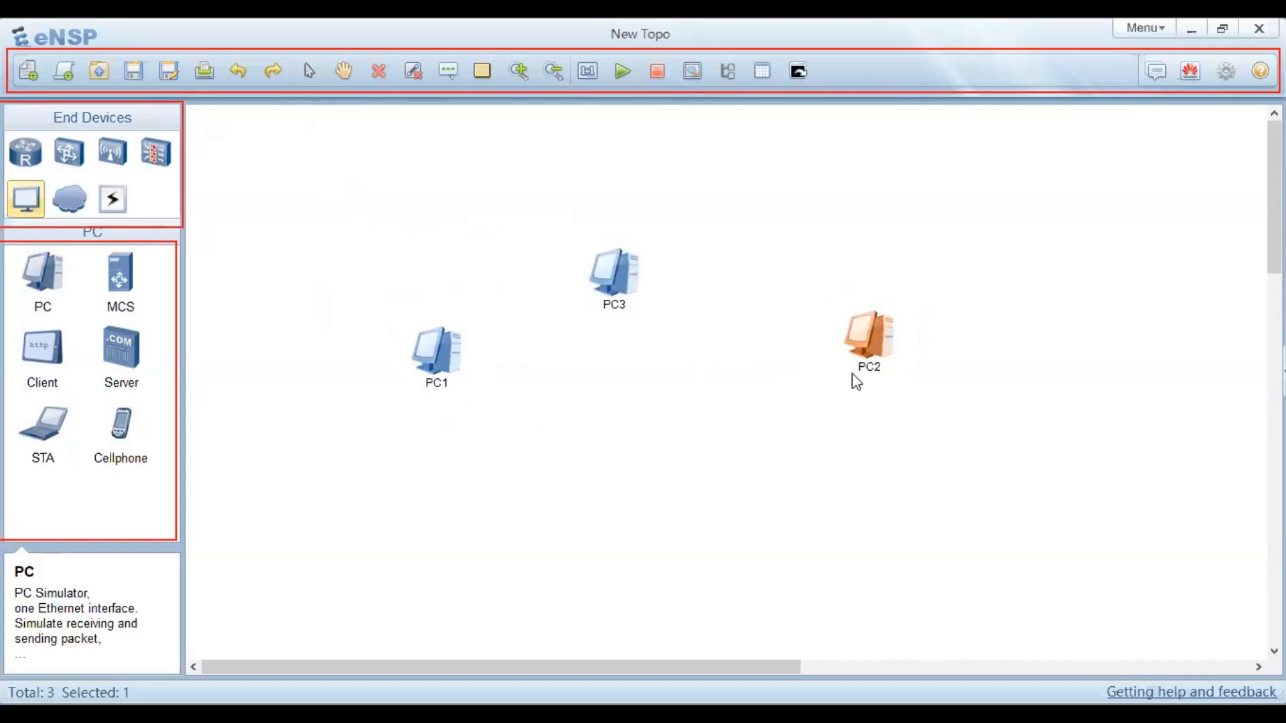
{"action": "left_click", "coordinate": [844, 399]}
{"action": "left_click", "coordinate": [861, 351]}
{"action": "left_click", "coordinate": [815, 383]}
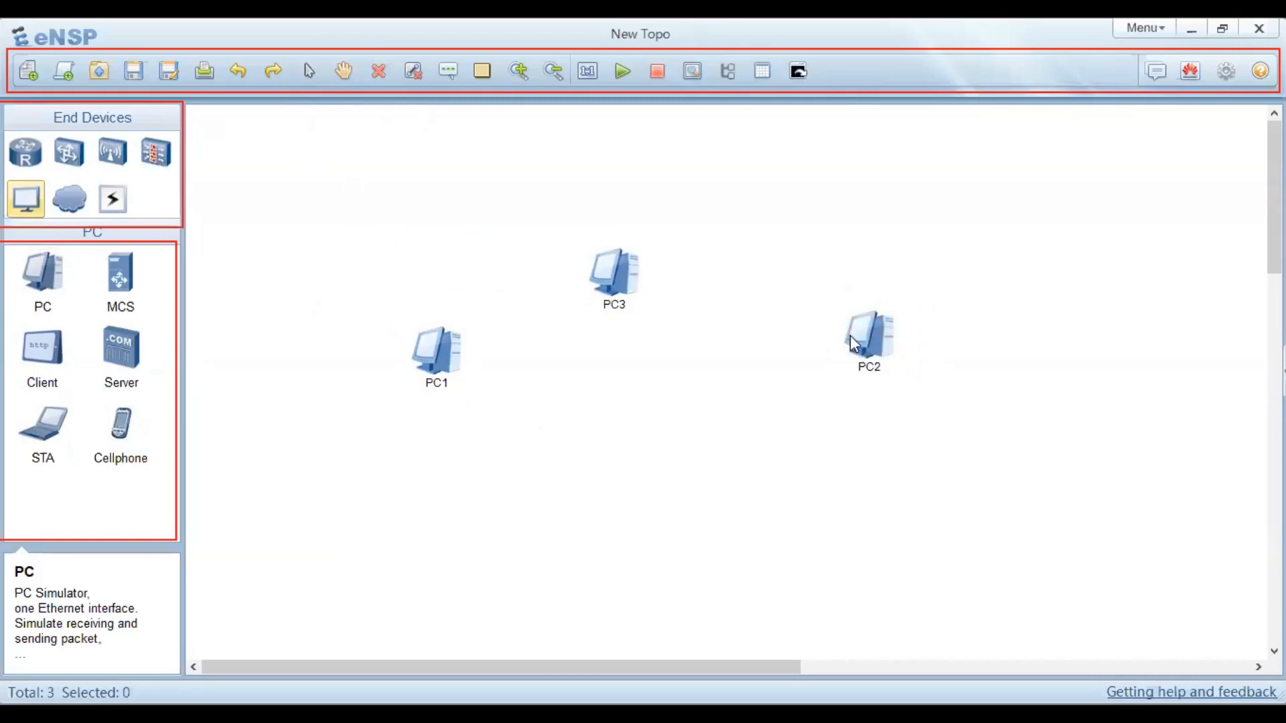
{"action": "left_click", "coordinate": [889, 329]}
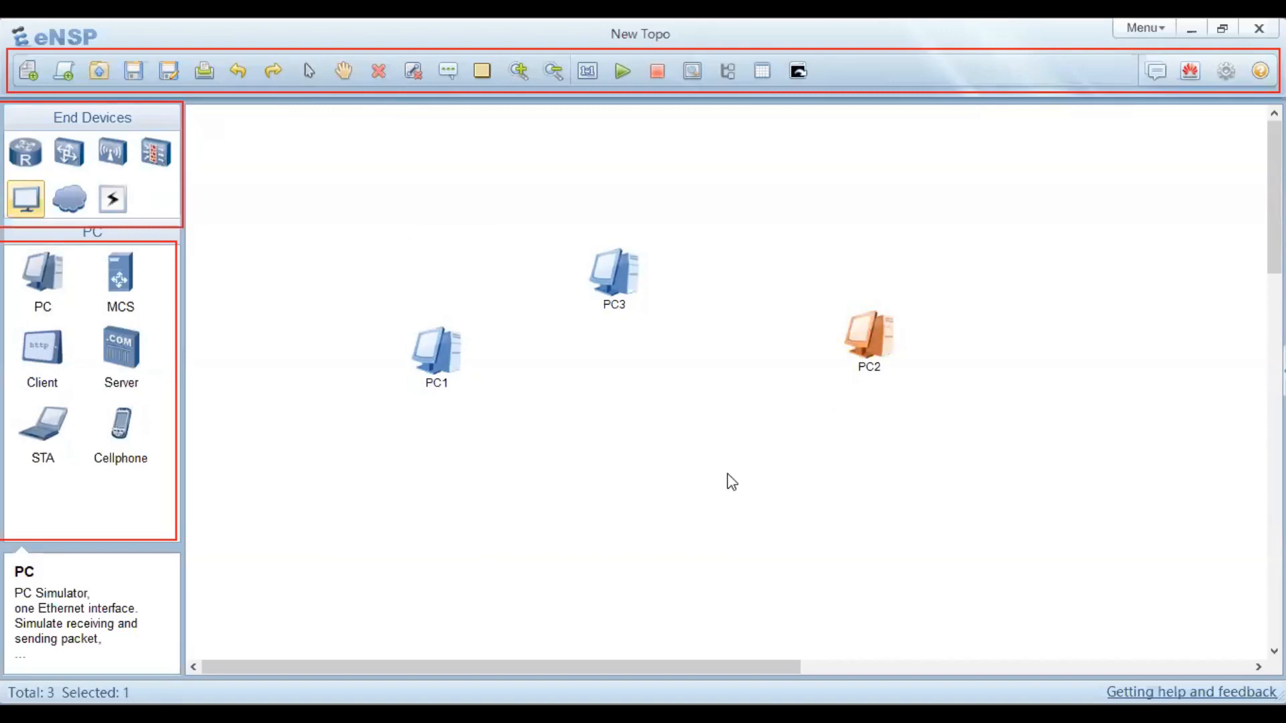
{"action": "left_click", "coordinate": [380, 76]}
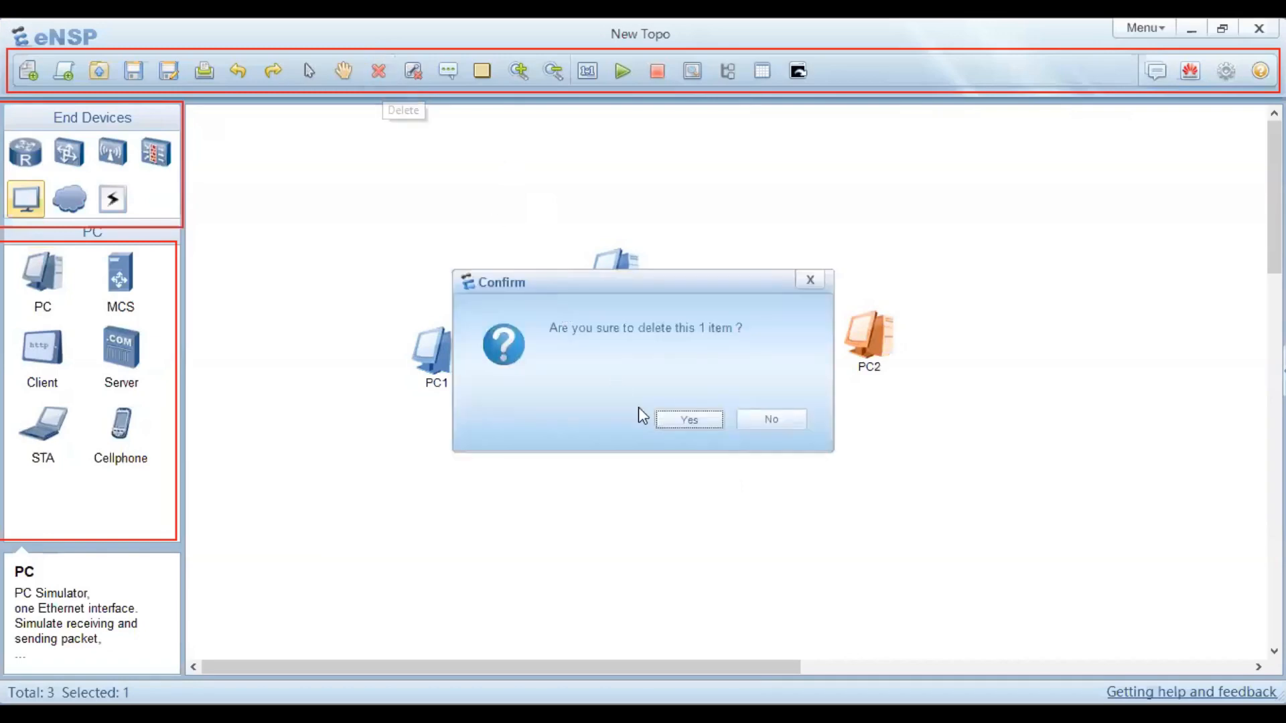
{"action": "left_click", "coordinate": [714, 419]}
Step: Move PC3 to the deleted PC's place, roughly level with PC1, and deselect it
{"action": "left_click_drag", "start_coordinate": [615, 271], "coordinate": [805, 321]}
{"action": "left_click_drag", "start_coordinate": [809, 326], "coordinate": [819, 335]}
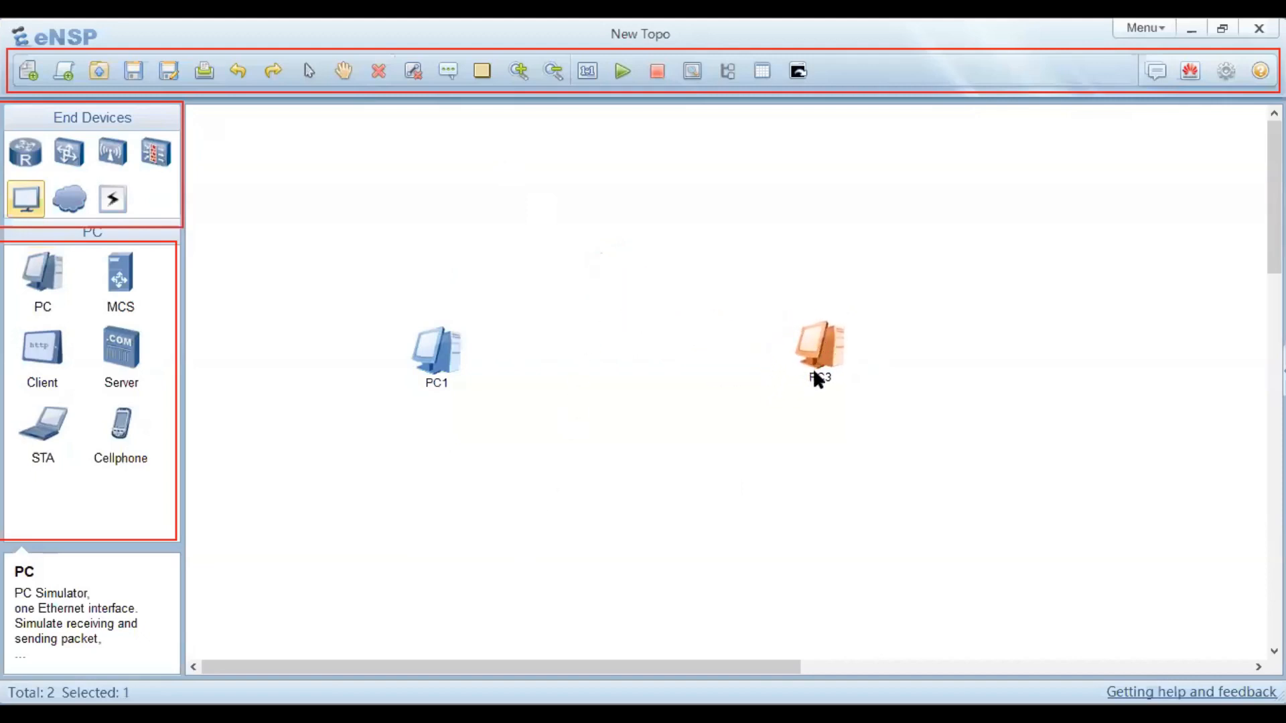
{"action": "left_click", "coordinate": [684, 444]}
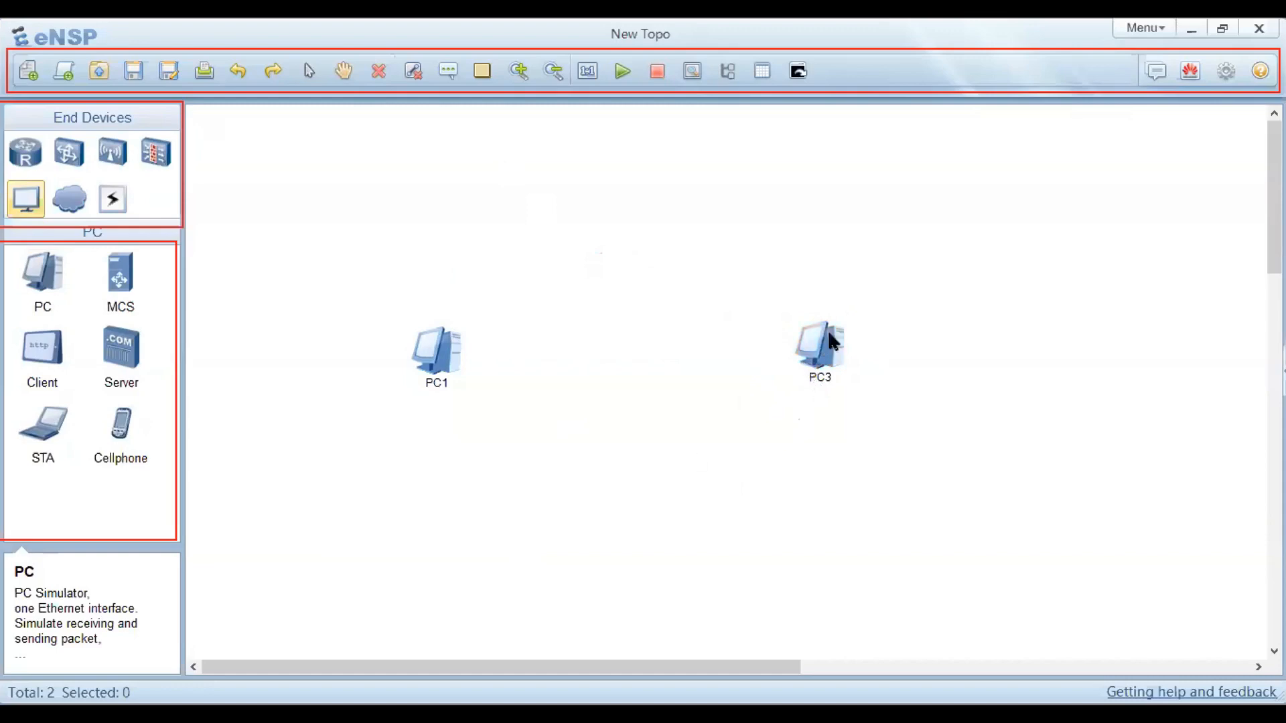
Step: Rename PC3 as "Host B"
{"action": "left_click", "coordinate": [820, 378]}
{"action": "key", "text": "Right"}
{"action": "key", "text": "Right"}
{"action": "key", "text": "BackSpace"}
{"action": "type", "text": "2"}
{"action": "key", "text": "BackSpace"}
{"action": "key", "text": "BackSpace"}
{"action": "key", "text": "BackSpace"}
{"action": "type", "text": "Host B"}
{"action": "left_click", "coordinate": [328, 469]}
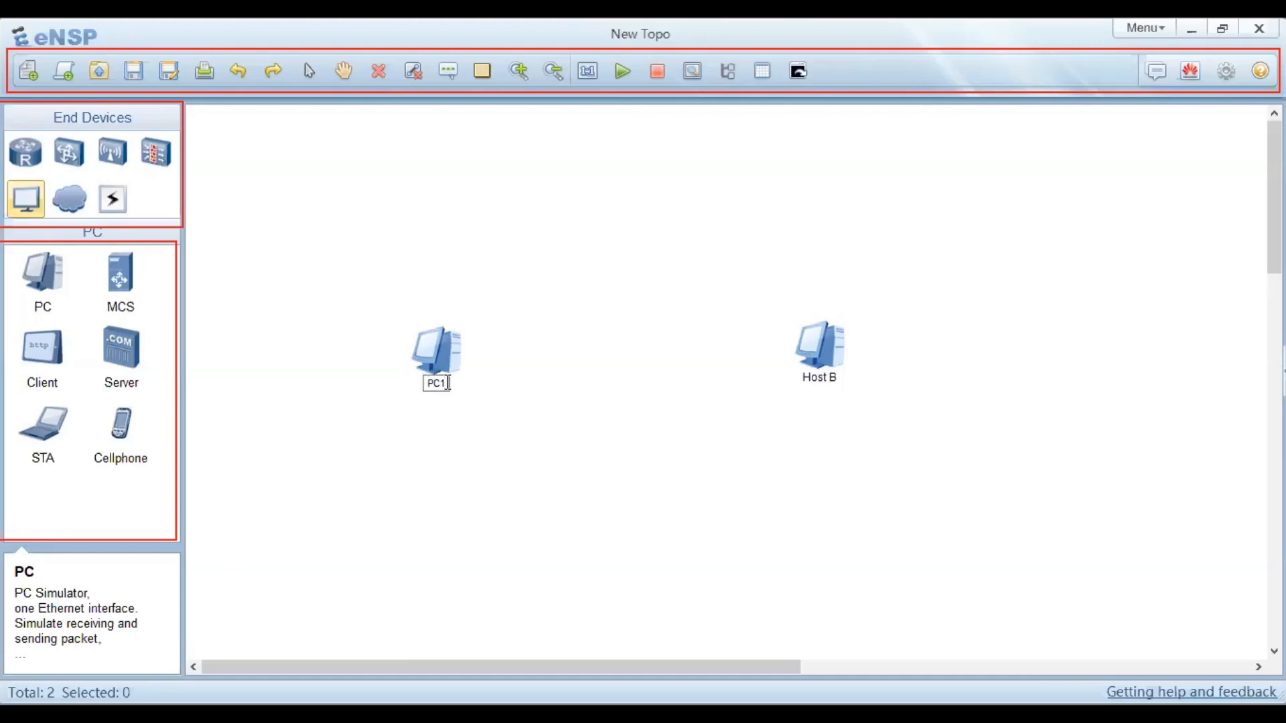
Step: Rename PC1 as "Host A"
{"action": "key", "text": "BackSpace"}
{"action": "key", "text": "BackSpace"}
{"action": "key", "text": "BackSpace"}
{"action": "type", "text": "Host A"}
{"action": "left_click", "coordinate": [558, 436]}
Step: Adjust the positions of Host B and Host A on the canvas, keeping them roughly level with each other
{"action": "left_click_drag", "start_coordinate": [811, 344], "coordinate": [864, 339]}
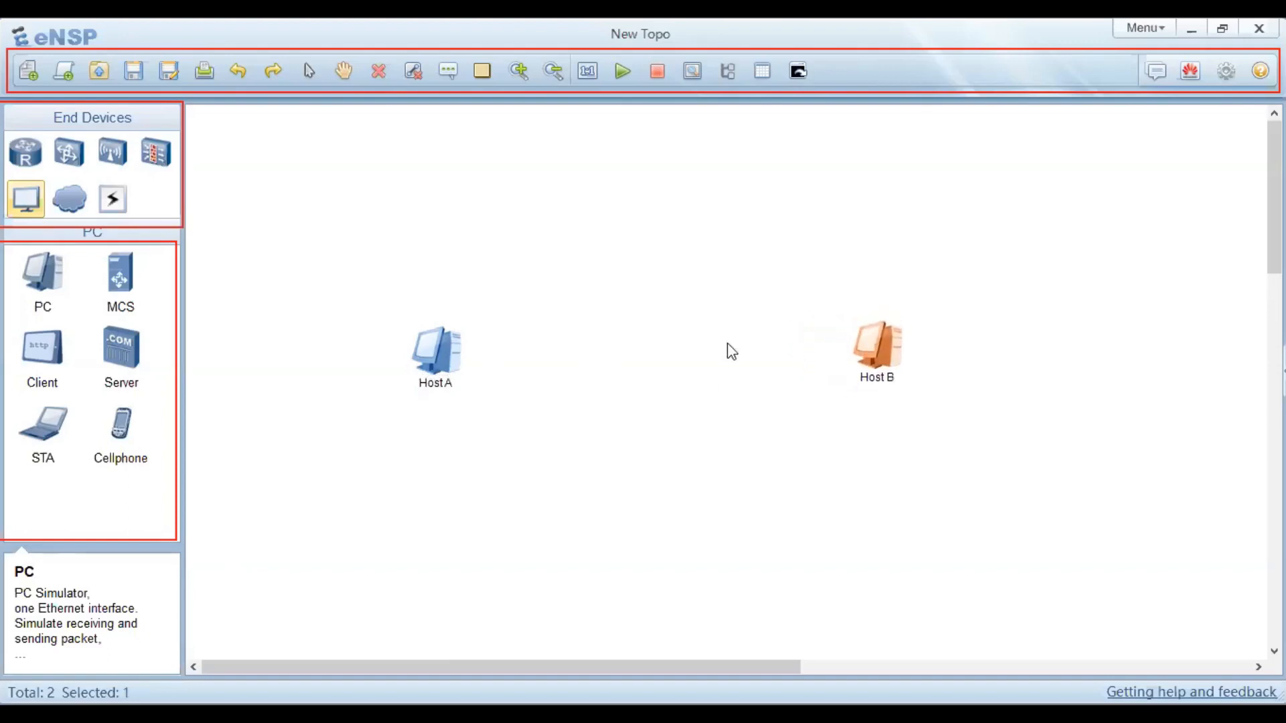
{"action": "left_click_drag", "start_coordinate": [436, 365], "coordinate": [447, 380]}
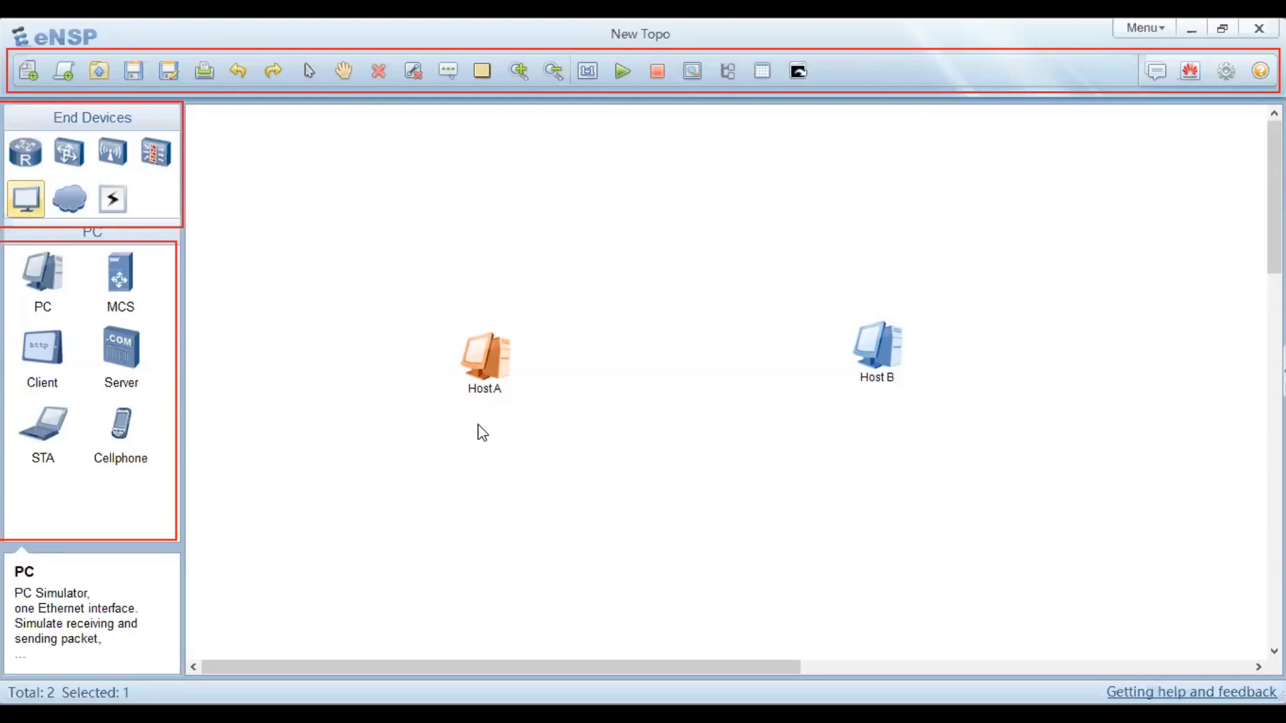
{"action": "left_click", "coordinate": [604, 392]}
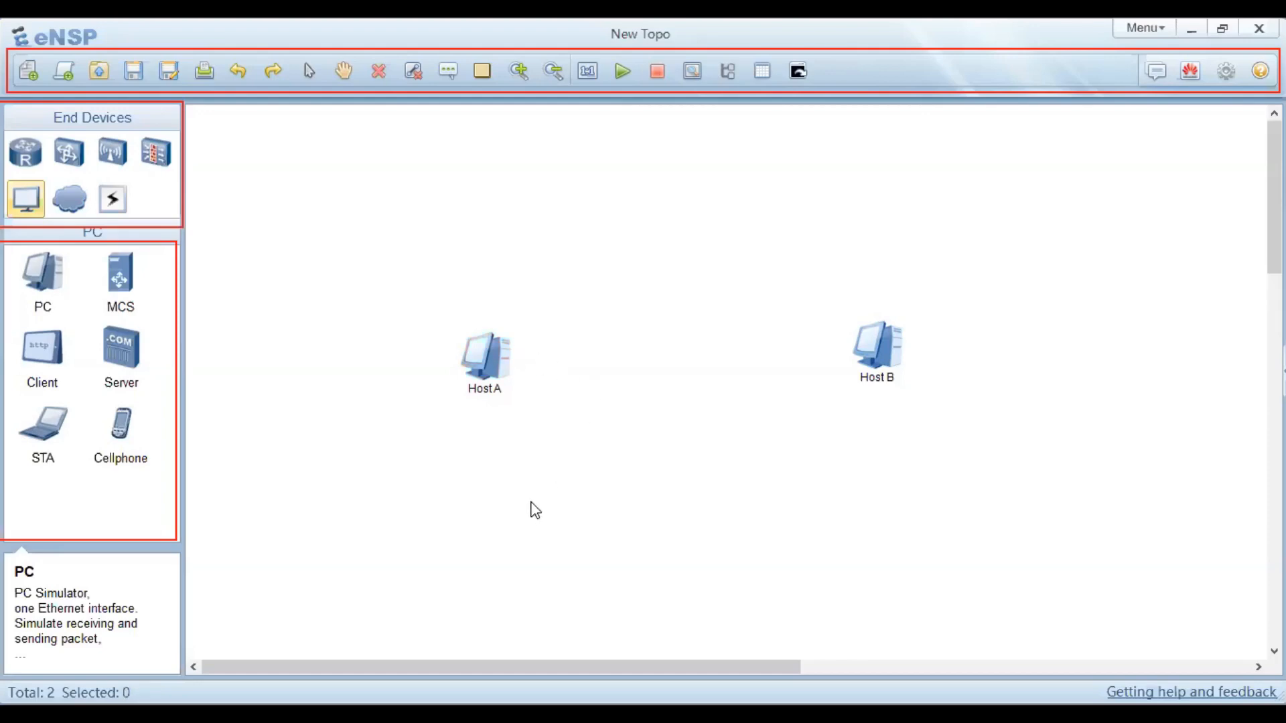
Step: Connect Host A's Ethernet 0/0/1 to Host B's Ethernet 0/0/1 with a Copper link and return to the Arrow tool
{"action": "left_click", "coordinate": [112, 202]}
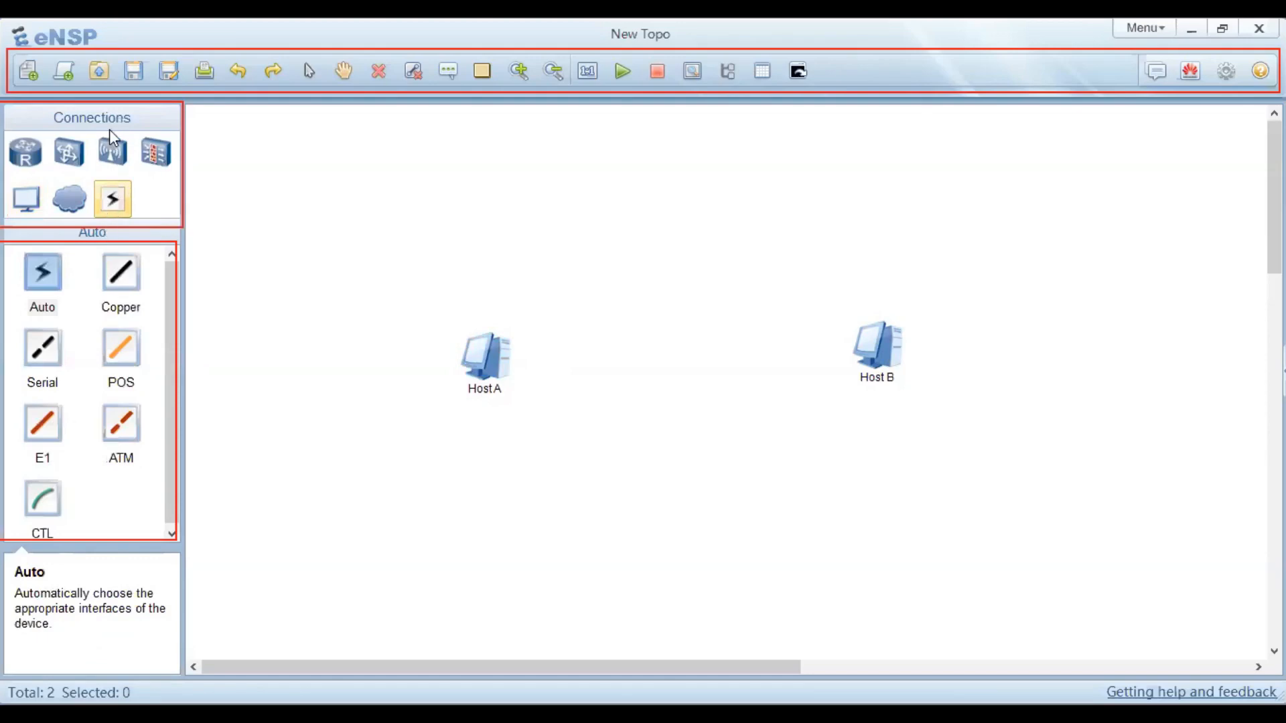
{"action": "left_click", "coordinate": [114, 204]}
{"action": "left_click", "coordinate": [123, 276]}
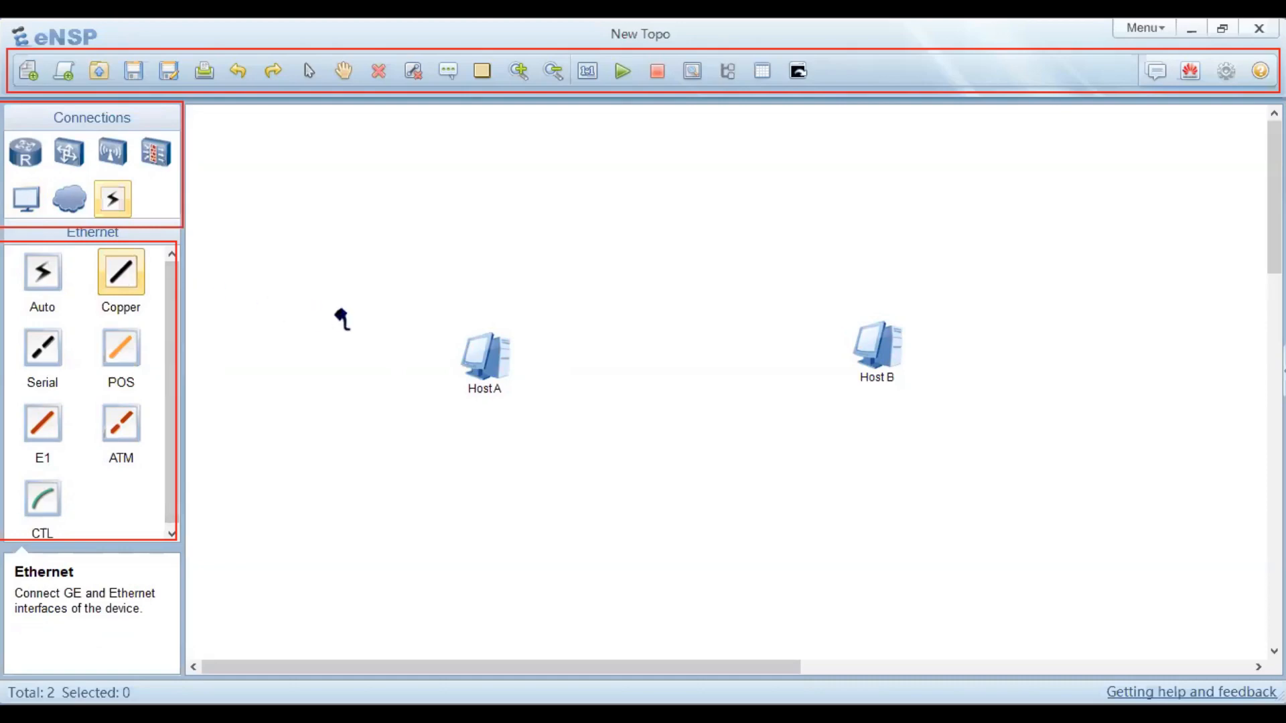
{"action": "left_click", "coordinate": [488, 367]}
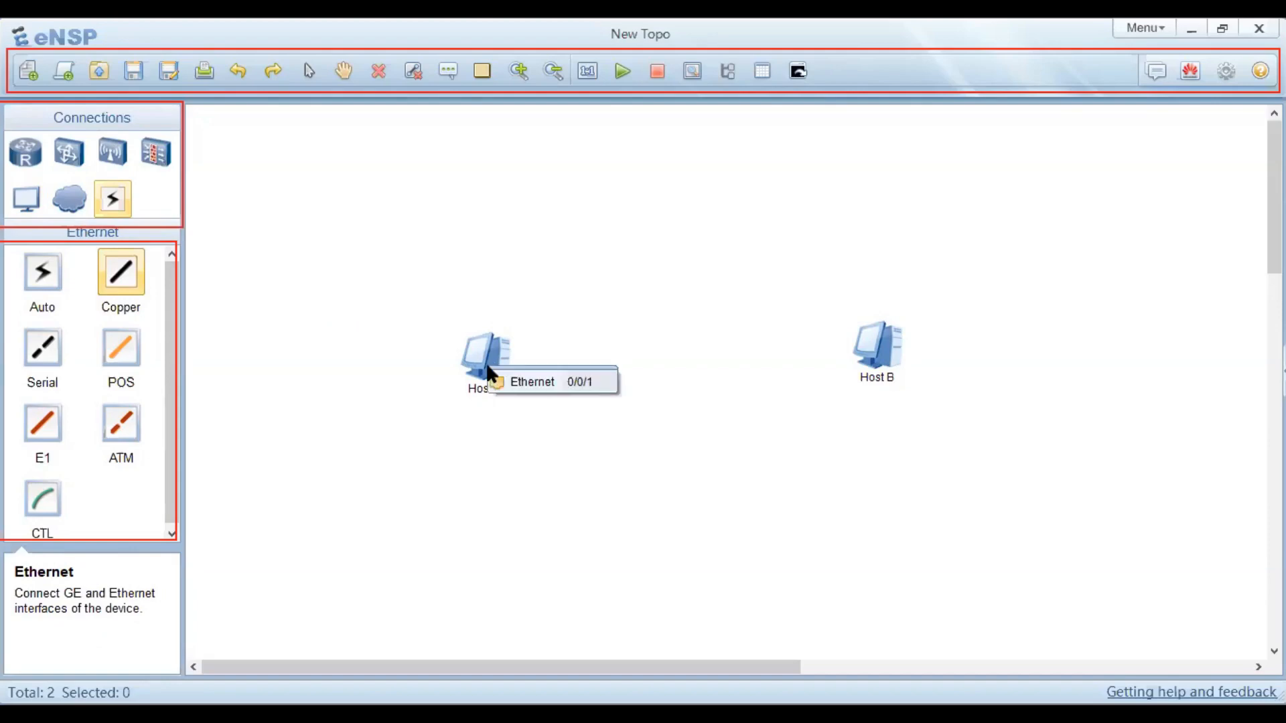
{"action": "left_click", "coordinate": [486, 369]}
{"action": "left_click", "coordinate": [485, 365]}
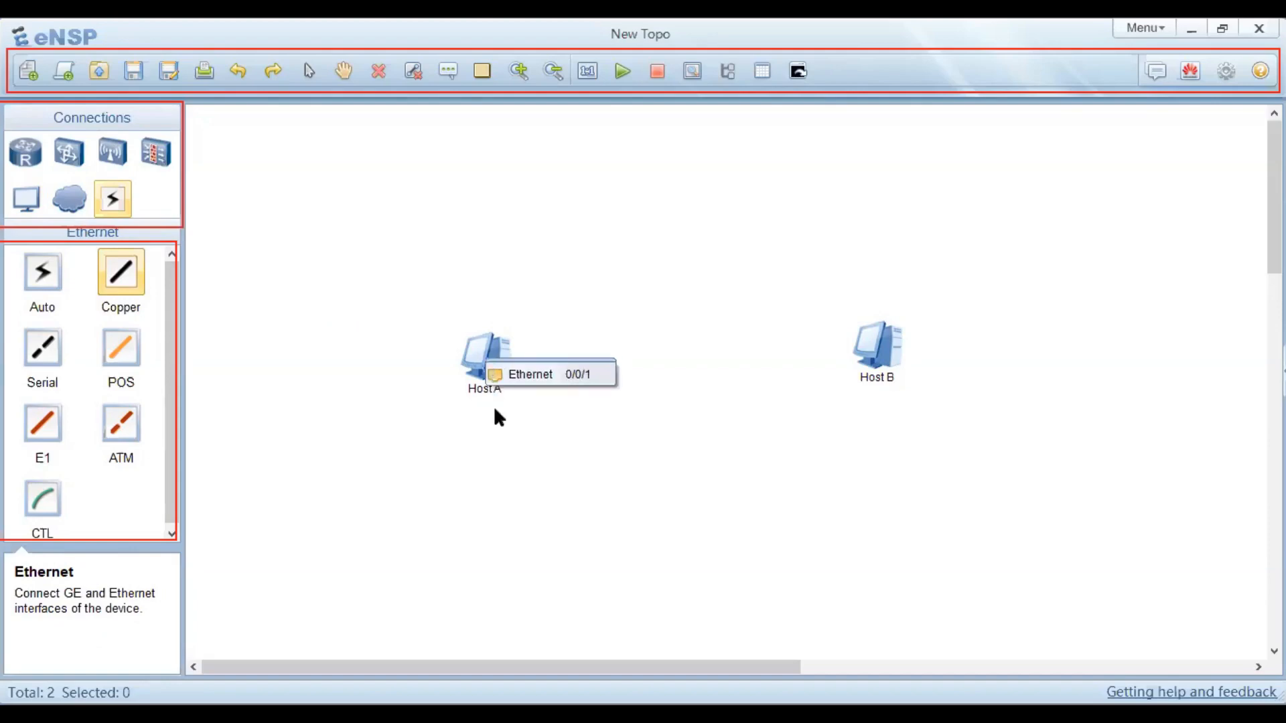
{"action": "left_click", "coordinate": [474, 344]}
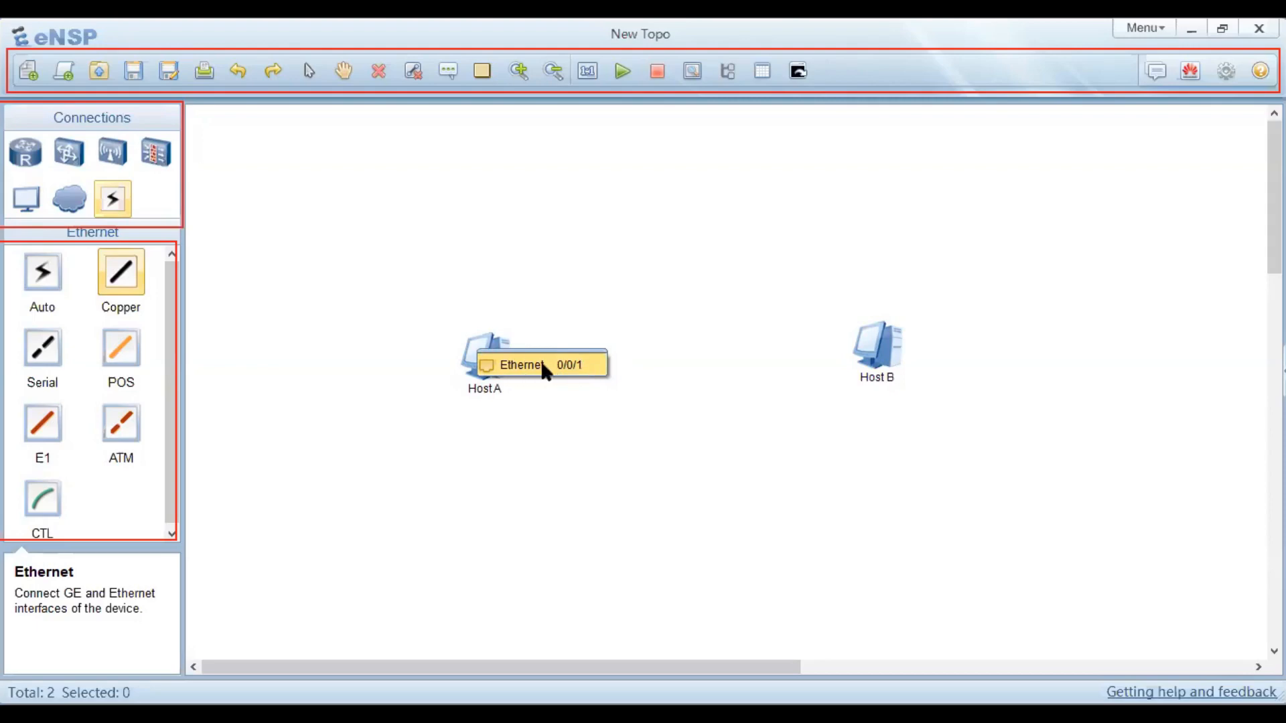
{"action": "left_click", "coordinate": [581, 365]}
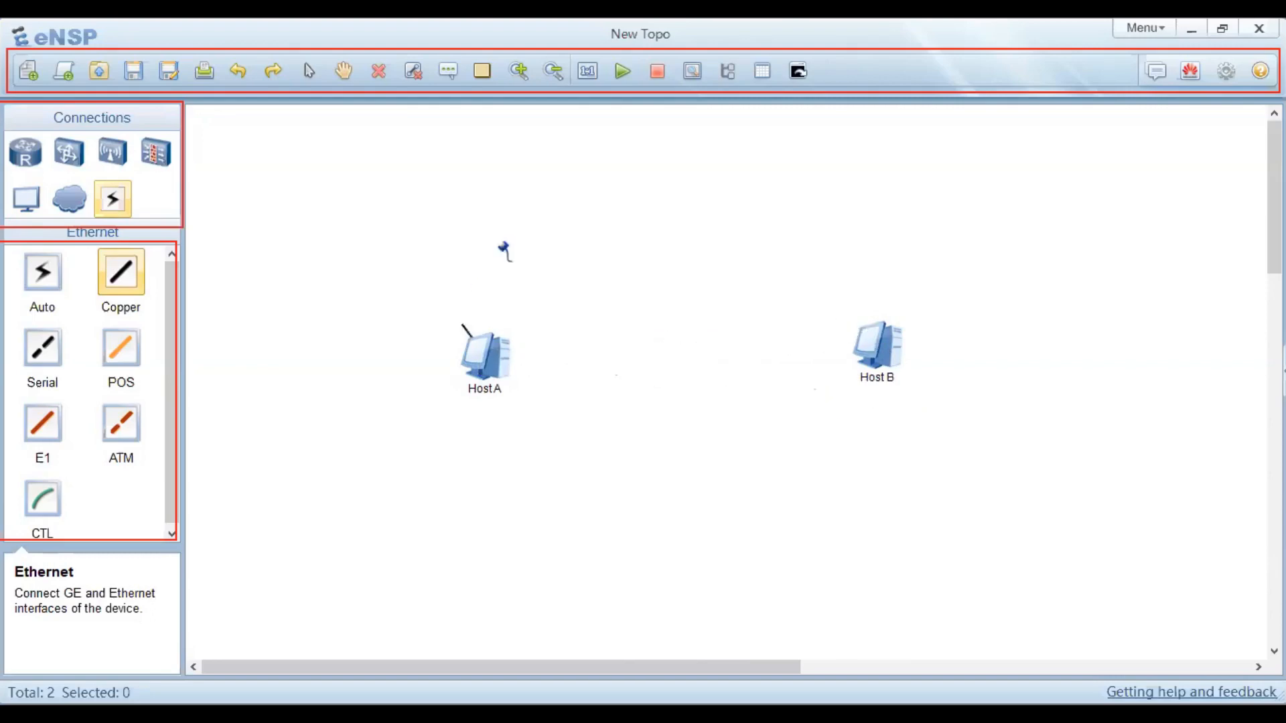
{"action": "left_click", "coordinate": [876, 349]}
{"action": "left_click", "coordinate": [897, 367]}
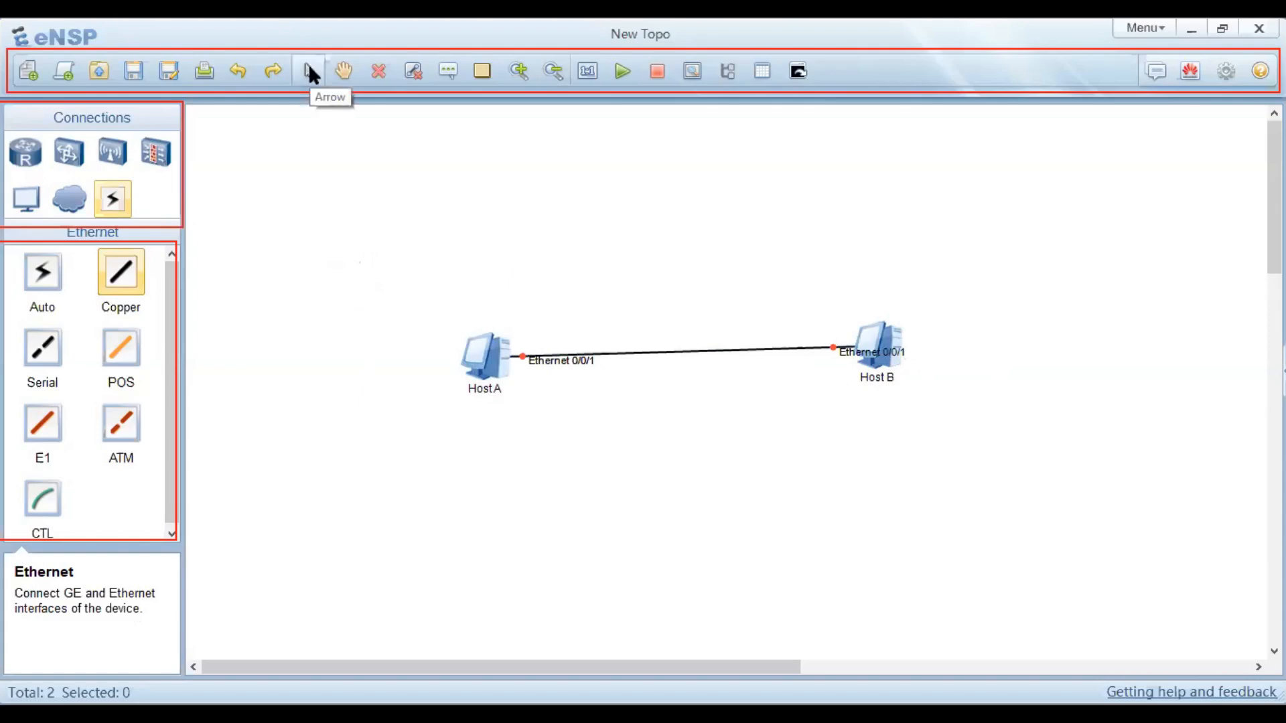
{"action": "left_click", "coordinate": [308, 67]}
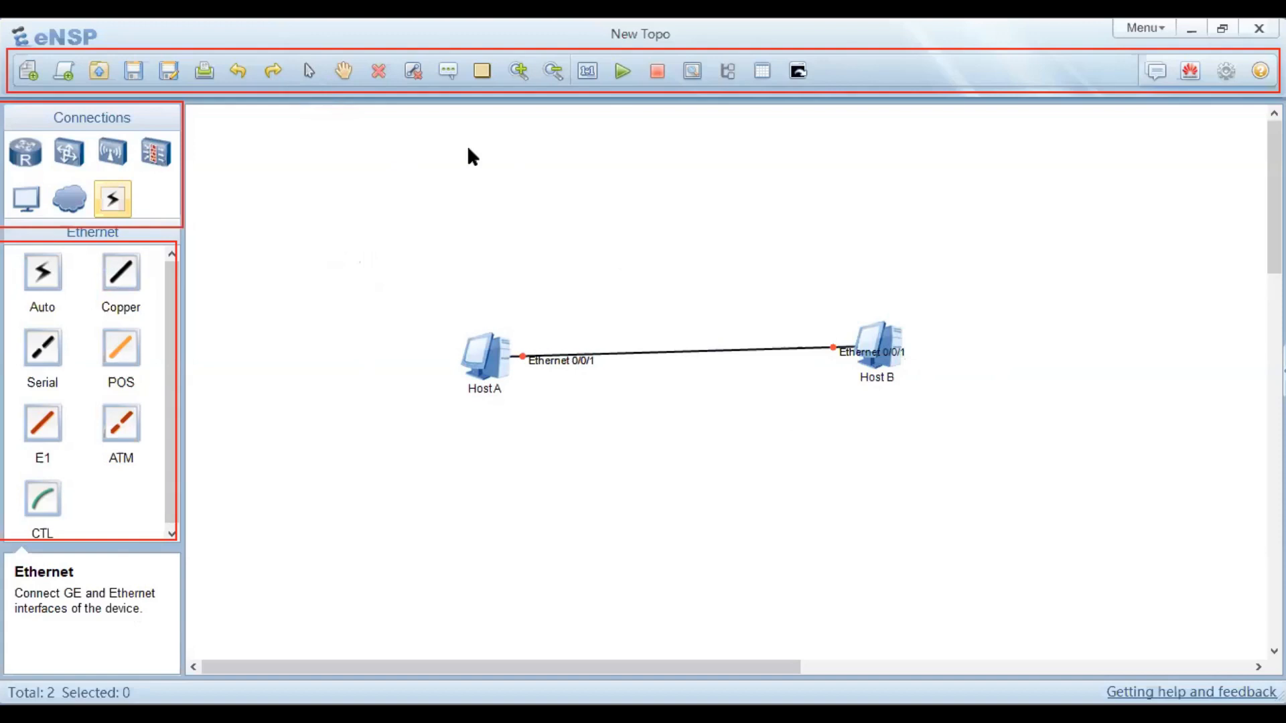
Step: Add a text note above the hosts with the lines "Interface", "Ethernet" and "Gigabit Ethernet - 1Gbps"
{"action": "left_click", "coordinate": [298, 197]}
{"action": "type", "text": "E"}
{"action": "key", "text": "BackSpace"}
{"action": "type", "text": "Interface"}
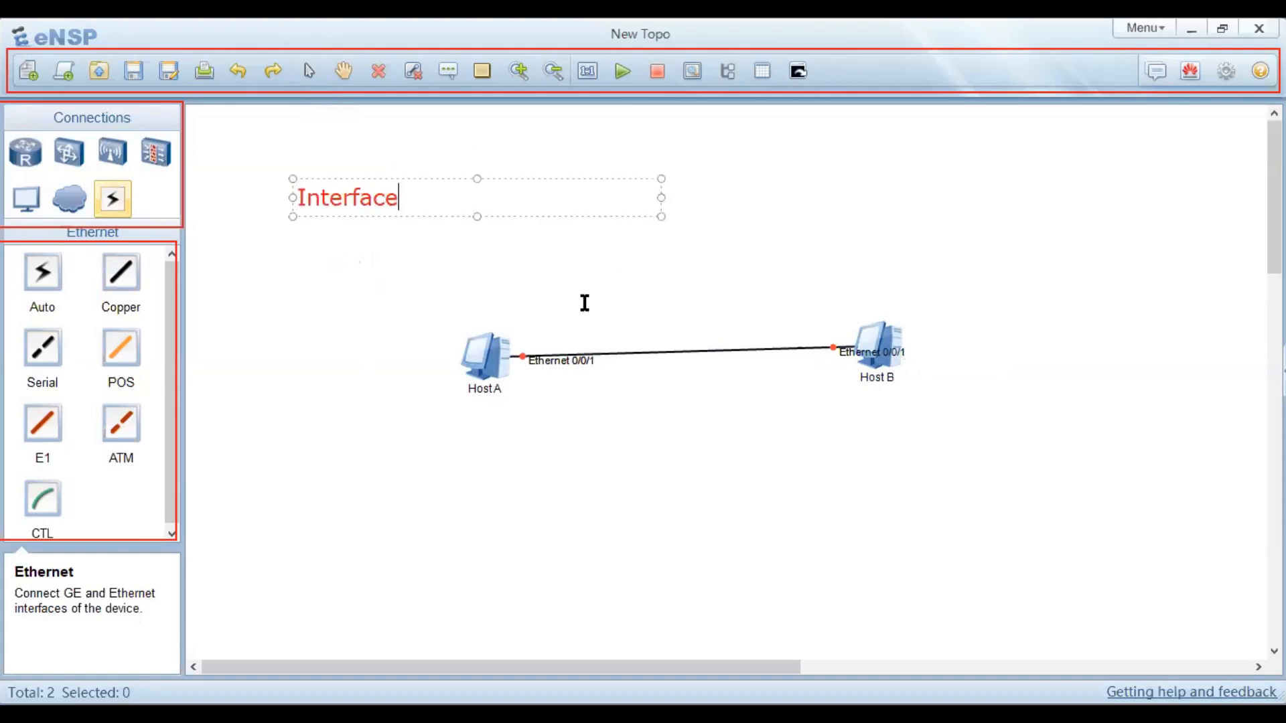
{"action": "key", "text": "Left"}
{"action": "key", "text": "Right"}
{"action": "key", "text": "Return"}
{"action": "type", "text": "Ethernet"}
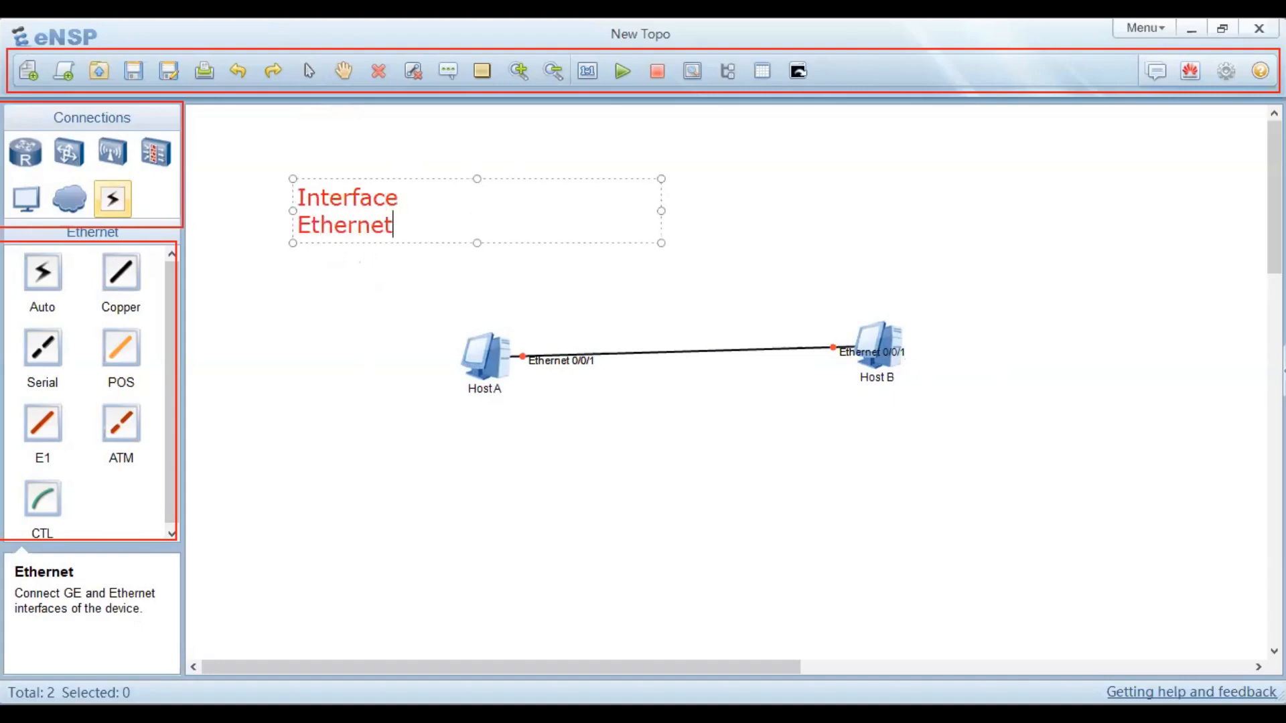
{"action": "key", "text": "Return"}
{"action": "type", "text": "Giga"}
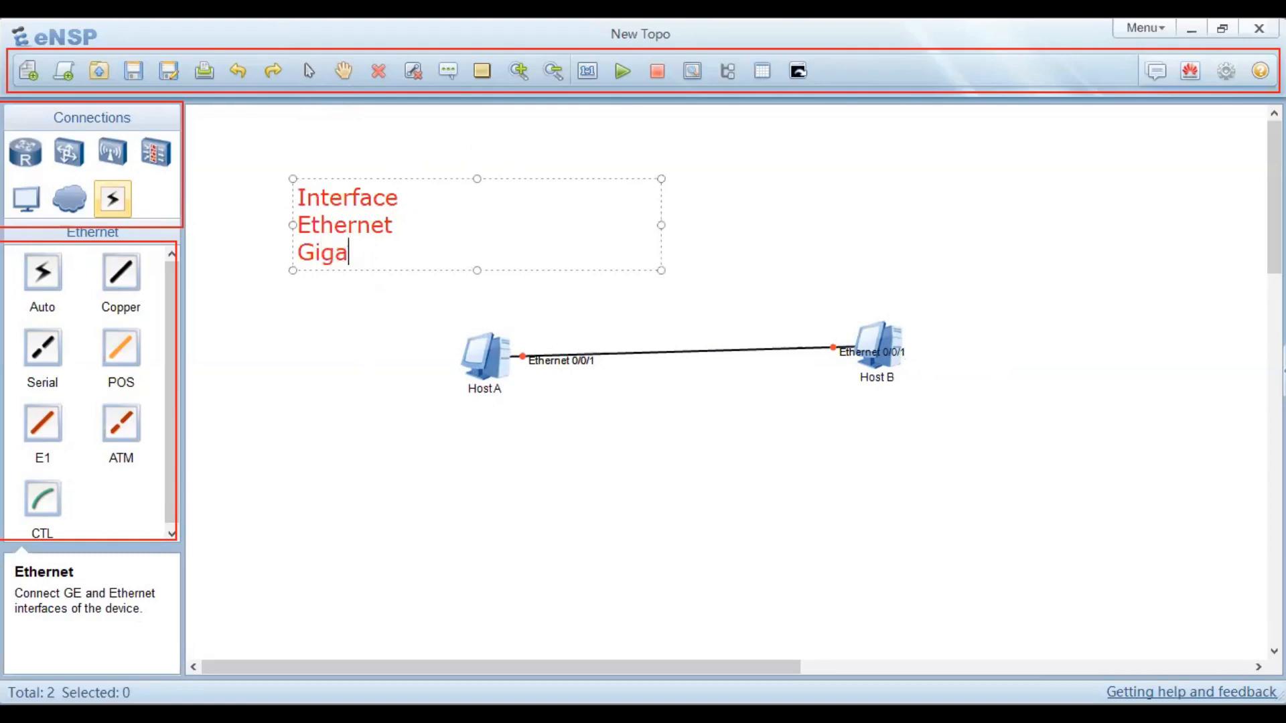
{"action": "type", "text": "bit Ether"}
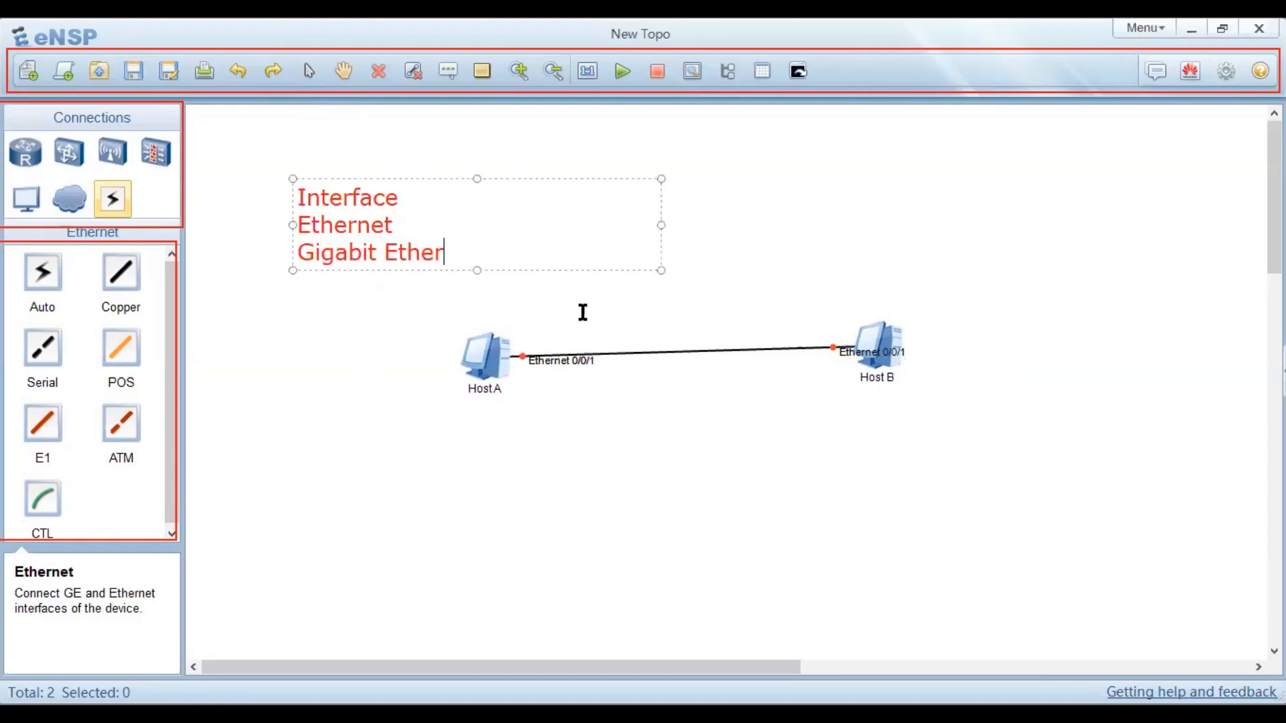
{"action": "type", "text": "net - 1Gbps"}
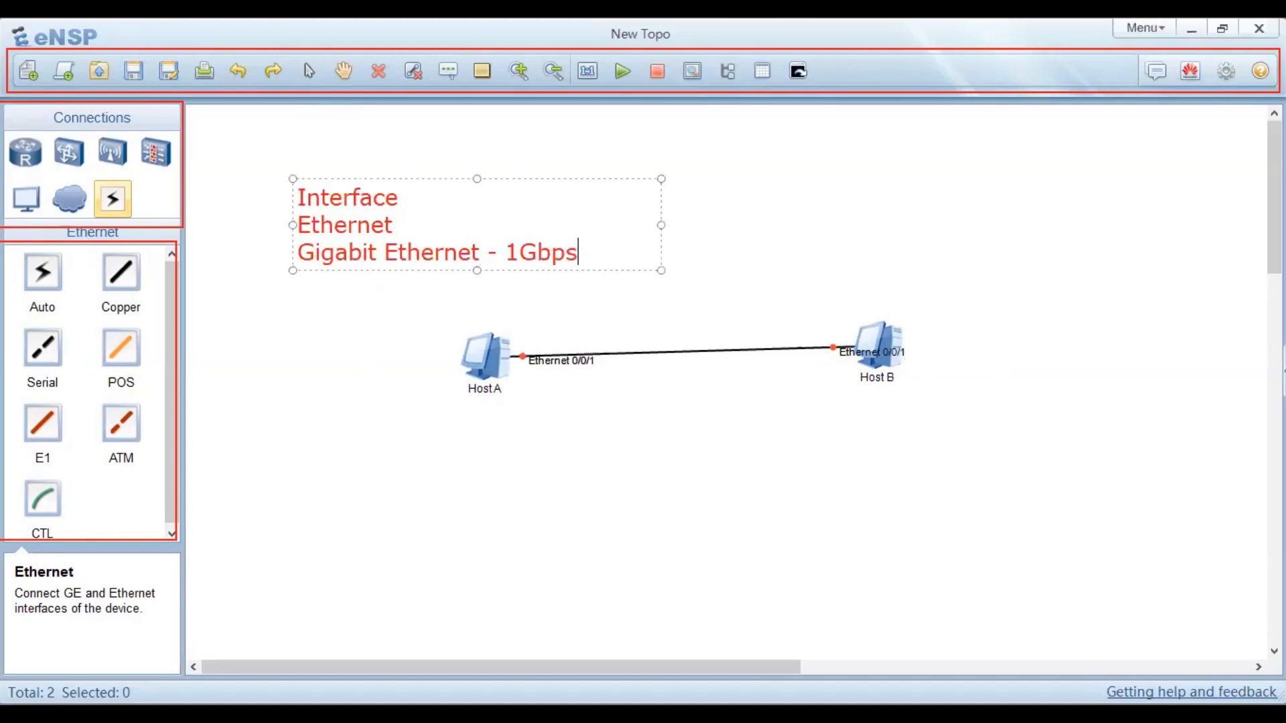
Step: Extend the note's Ethernet line to read "Ethernet - 100Mbps"
{"action": "left_click", "coordinate": [393, 225]}
{"action": "type", "text": "-"}
{"action": "type", "text": "100M"}
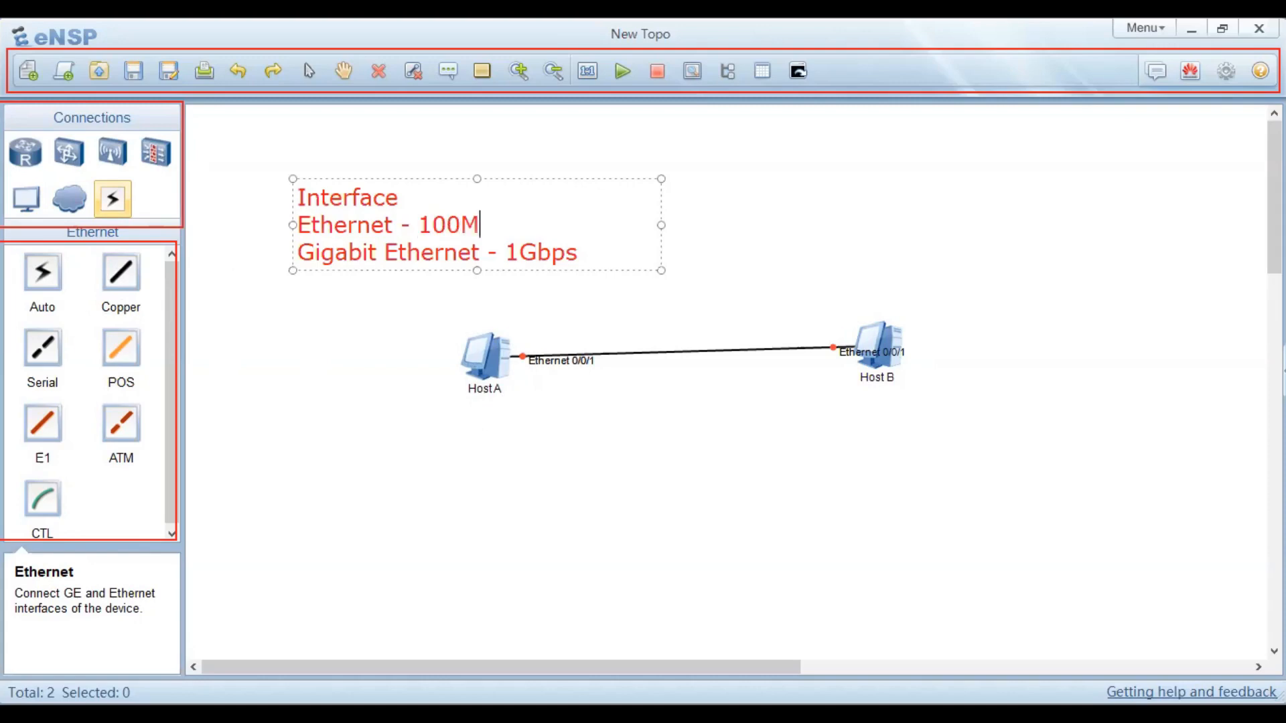
{"action": "type", "text": "p"}
{"action": "key", "text": "BackSpace"}
{"action": "key", "text": "BackSpace"}
{"action": "type", "text": "bps"}
Step: Highlight the note's two speed lines, then the words "Gigabit Ethernet" and "Ethernet" in turn, and leave the note
{"action": "left_click_drag", "start_coordinate": [580, 253], "coordinate": [233, 217]}
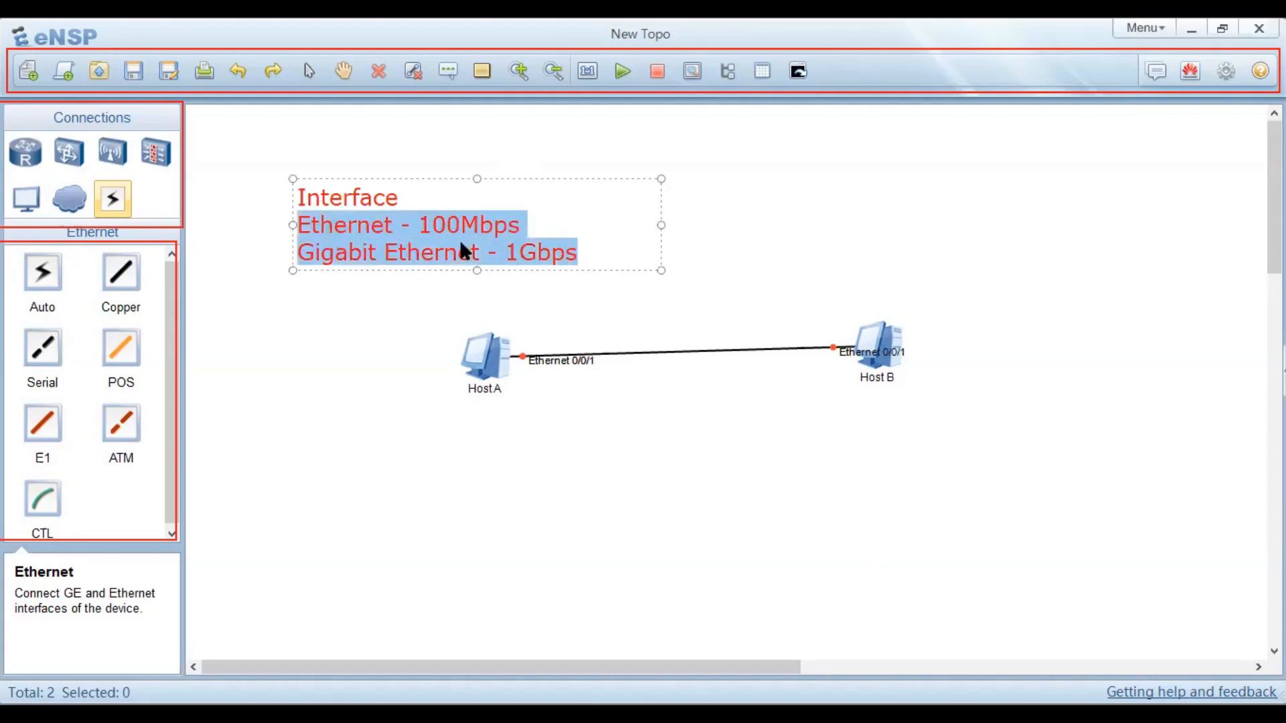
{"action": "left_click", "coordinate": [551, 252]}
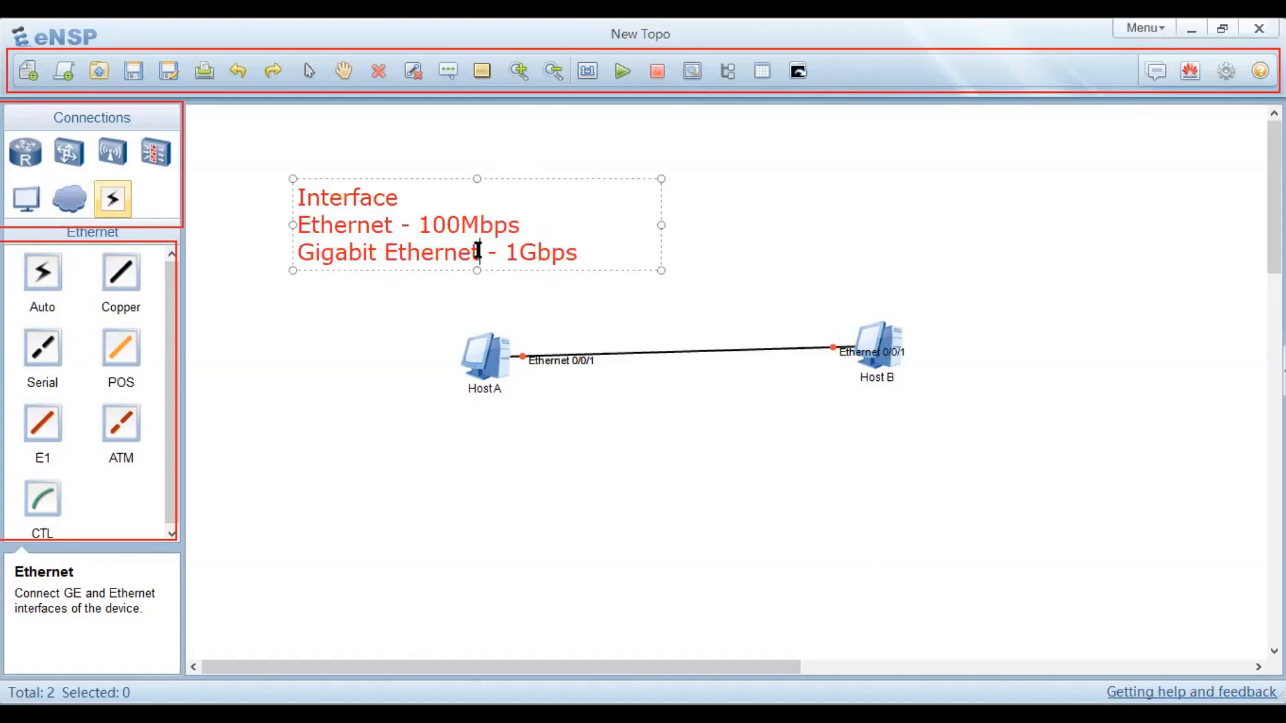
{"action": "left_click_drag", "start_coordinate": [480, 251], "coordinate": [279, 257]}
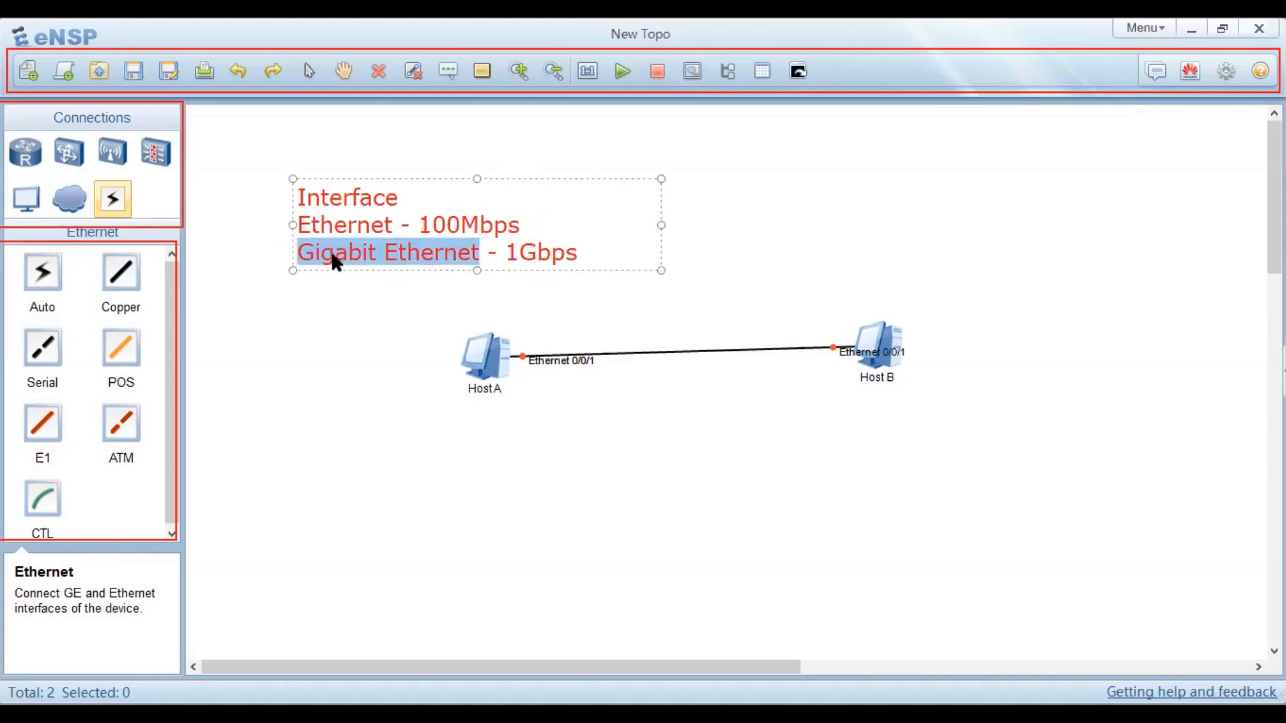
{"action": "double_click", "coordinate": [346, 224]}
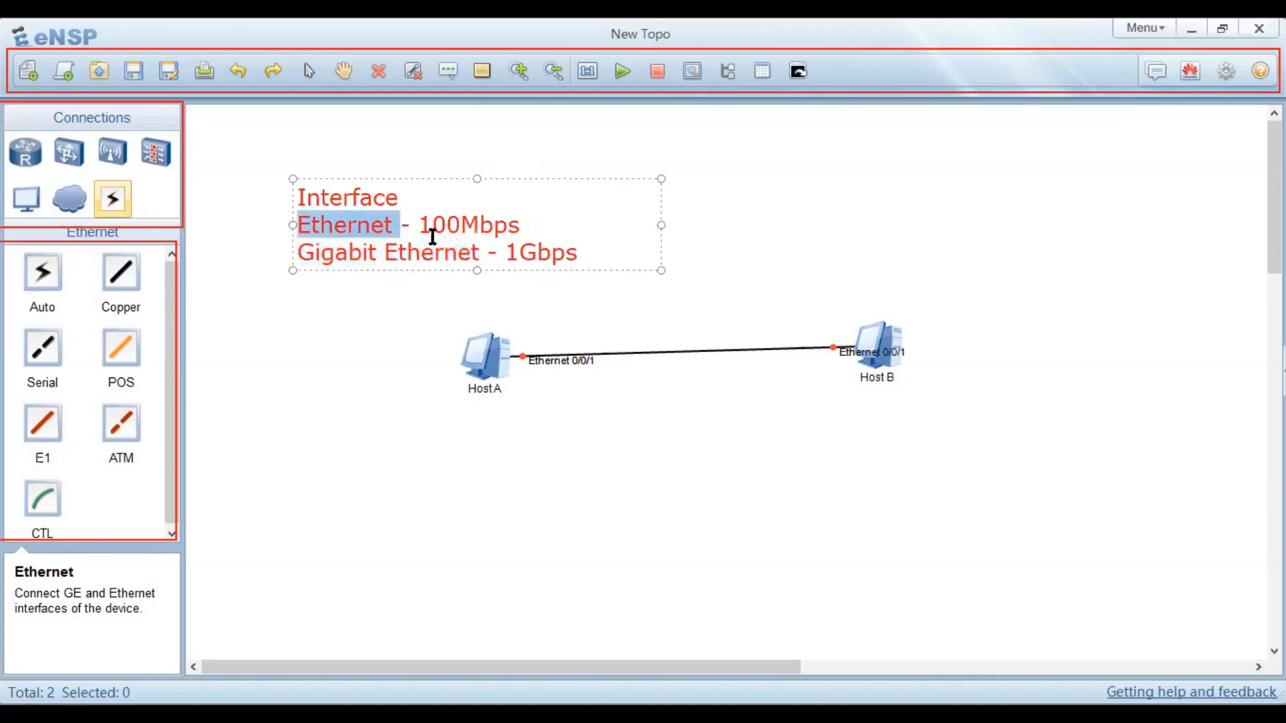
{"action": "double_click", "coordinate": [416, 254]}
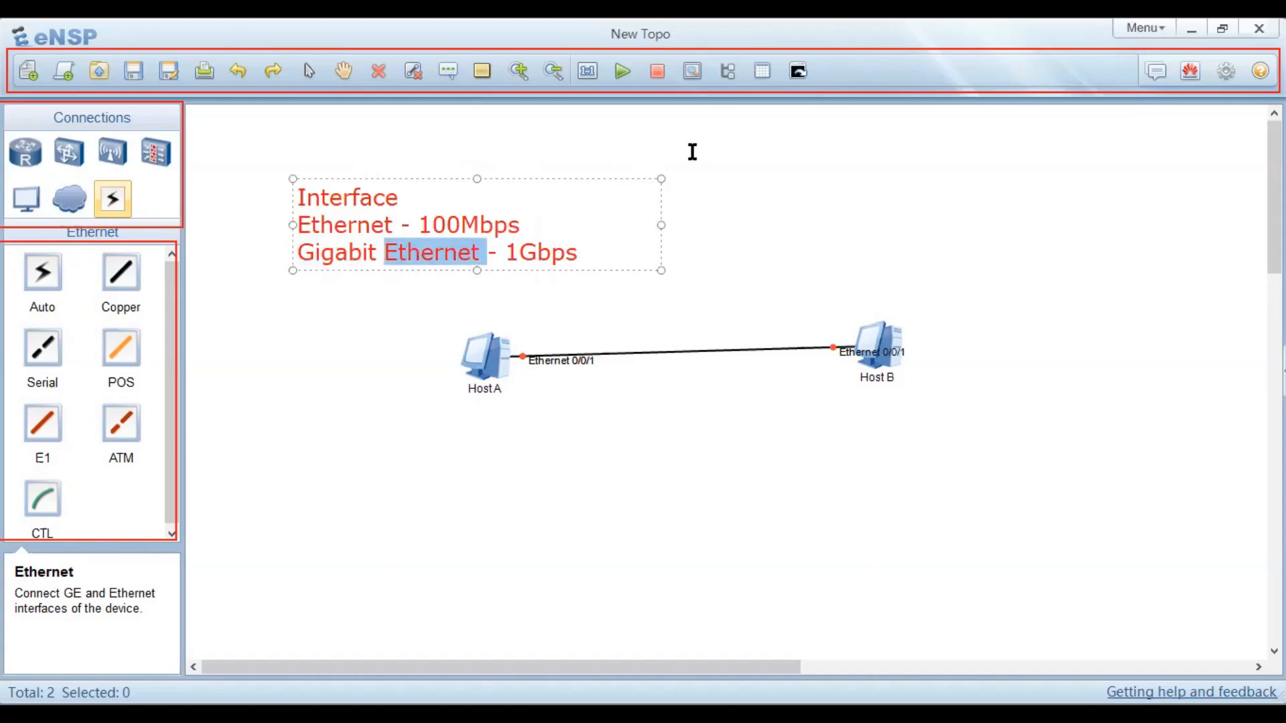
{"action": "left_click", "coordinate": [743, 148]}
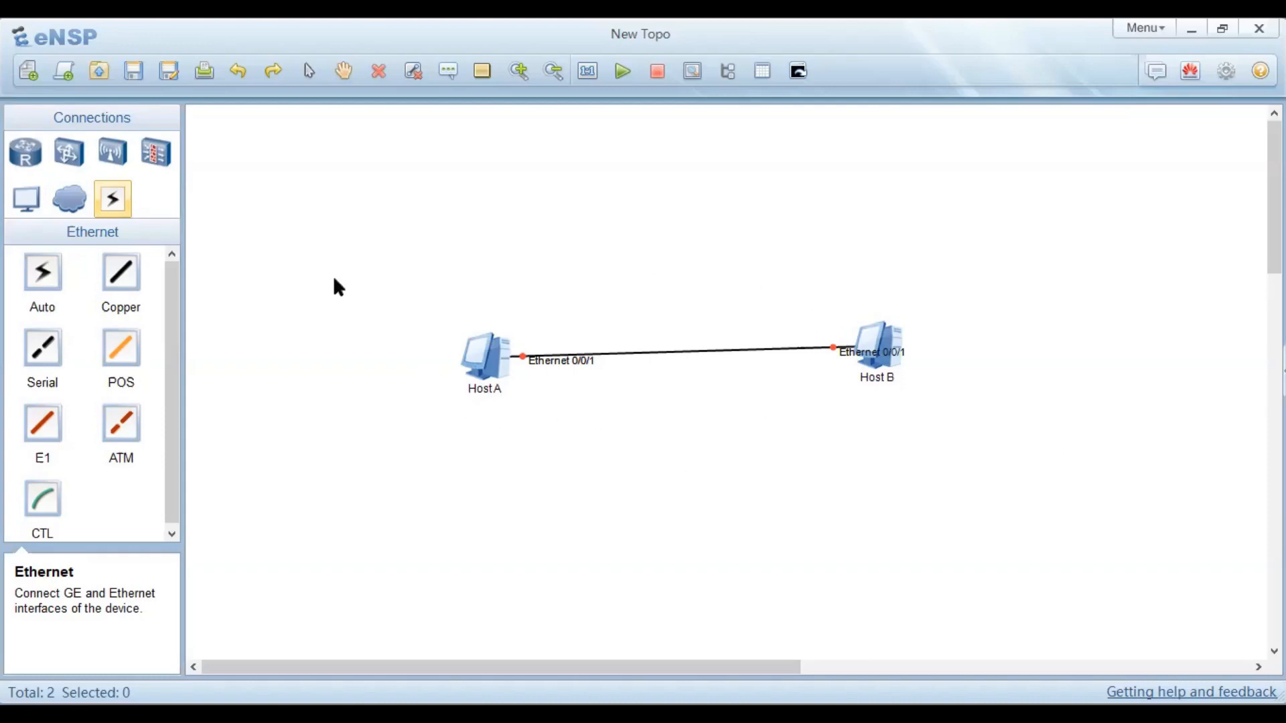
Step: Select Host A and Host B together and align them horizontally, using Host A as the reference
{"action": "left_click_drag", "start_coordinate": [334, 279], "coordinate": [1006, 470]}
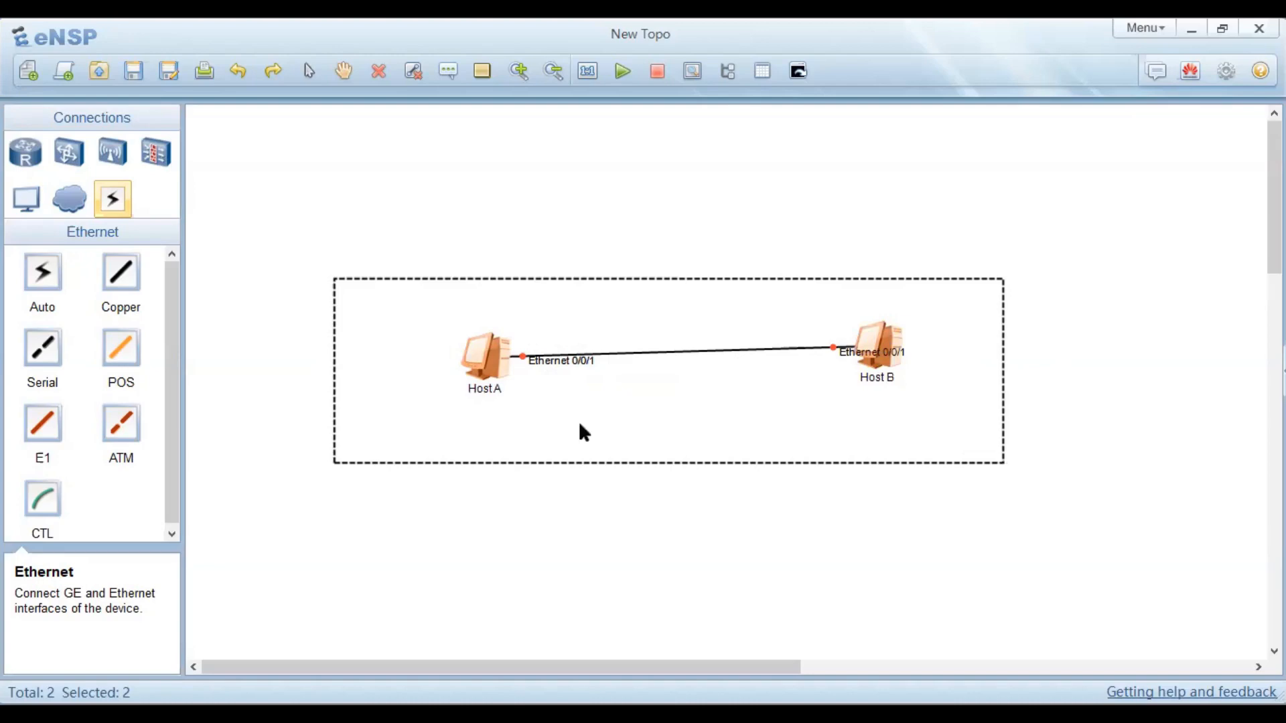
{"action": "right_click", "coordinate": [484, 360]}
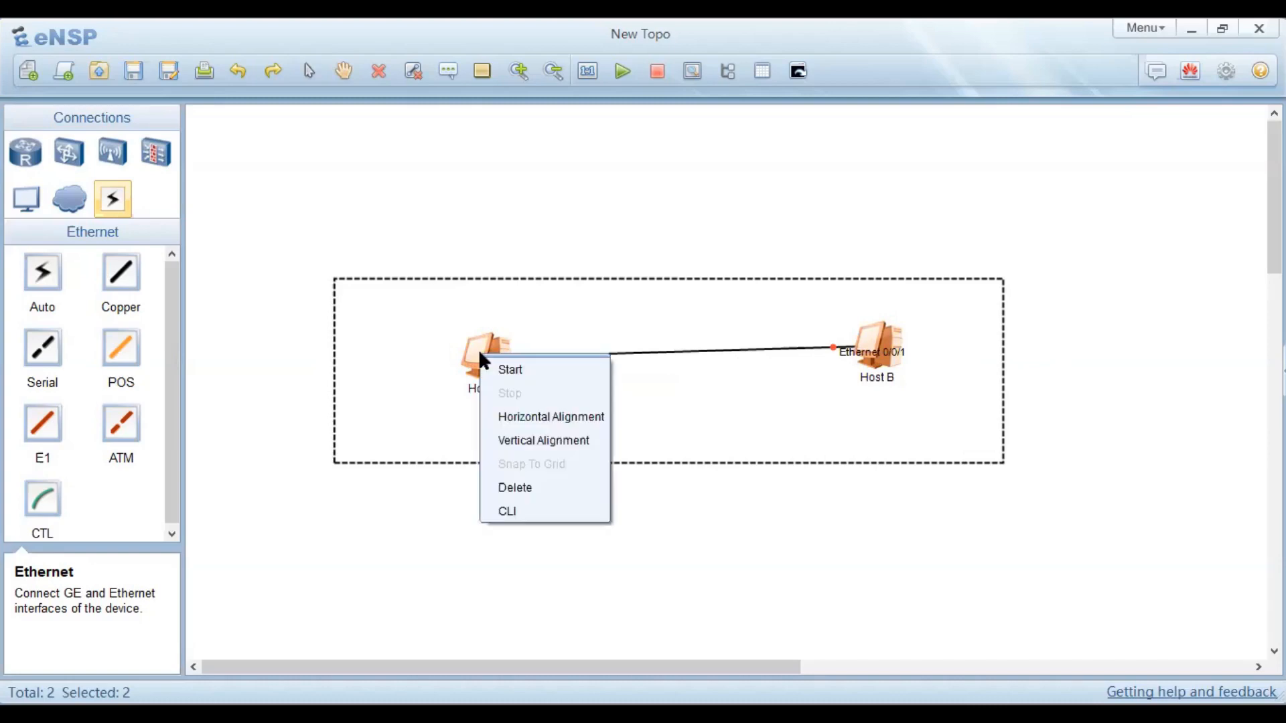
{"action": "left_click", "coordinate": [553, 417]}
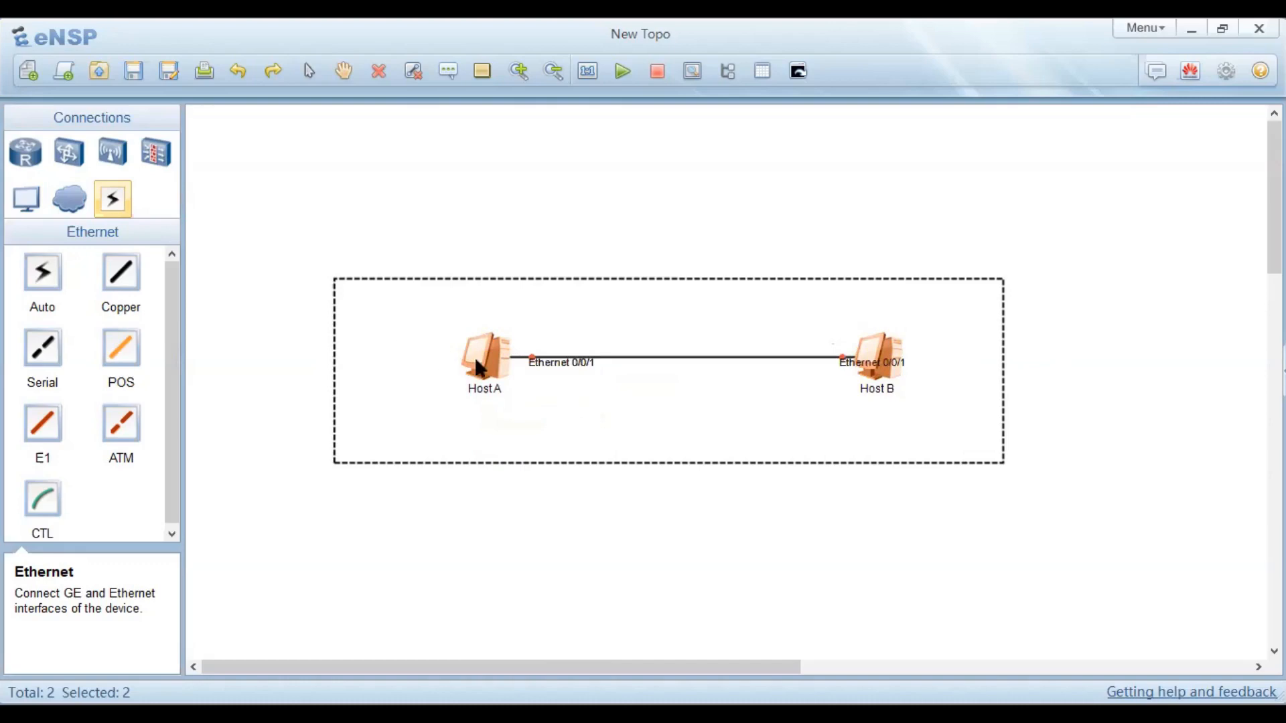
Step: Compare the actions offered on the selected hosts with those on the empty area inside the selection, and clear the selection
{"action": "right_click", "coordinate": [368, 309]}
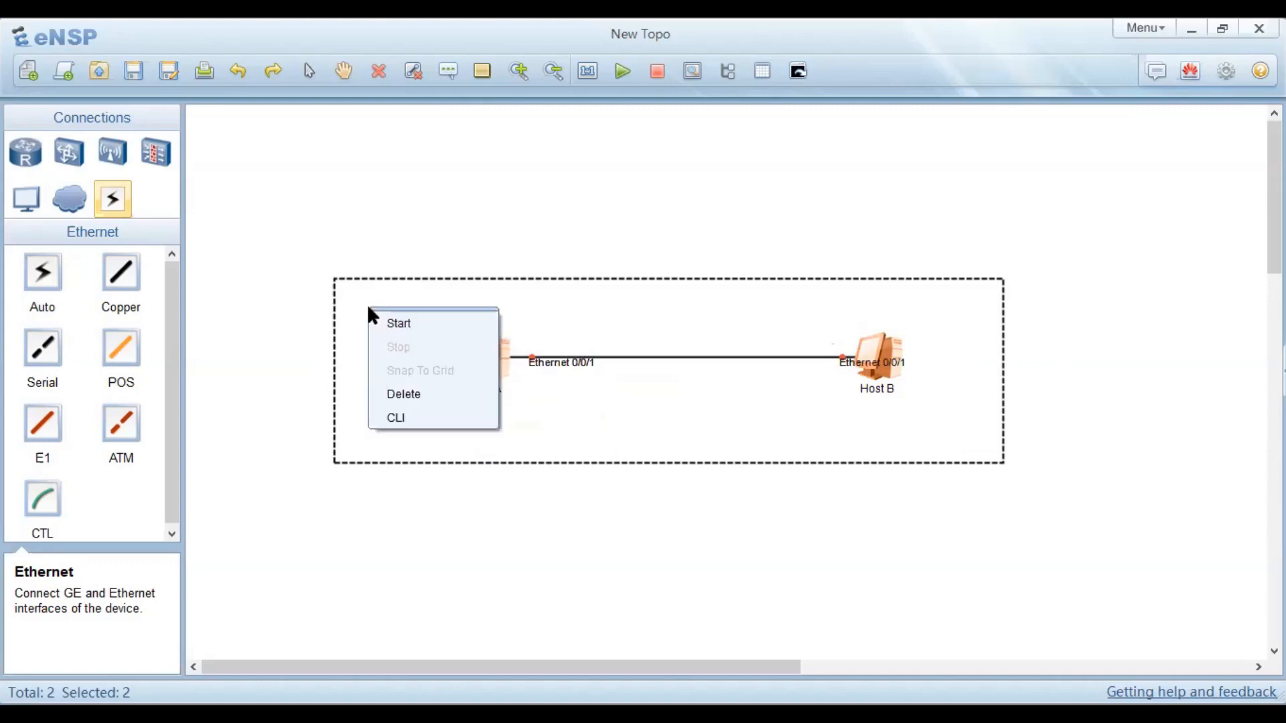
{"action": "right_click", "coordinate": [869, 343]}
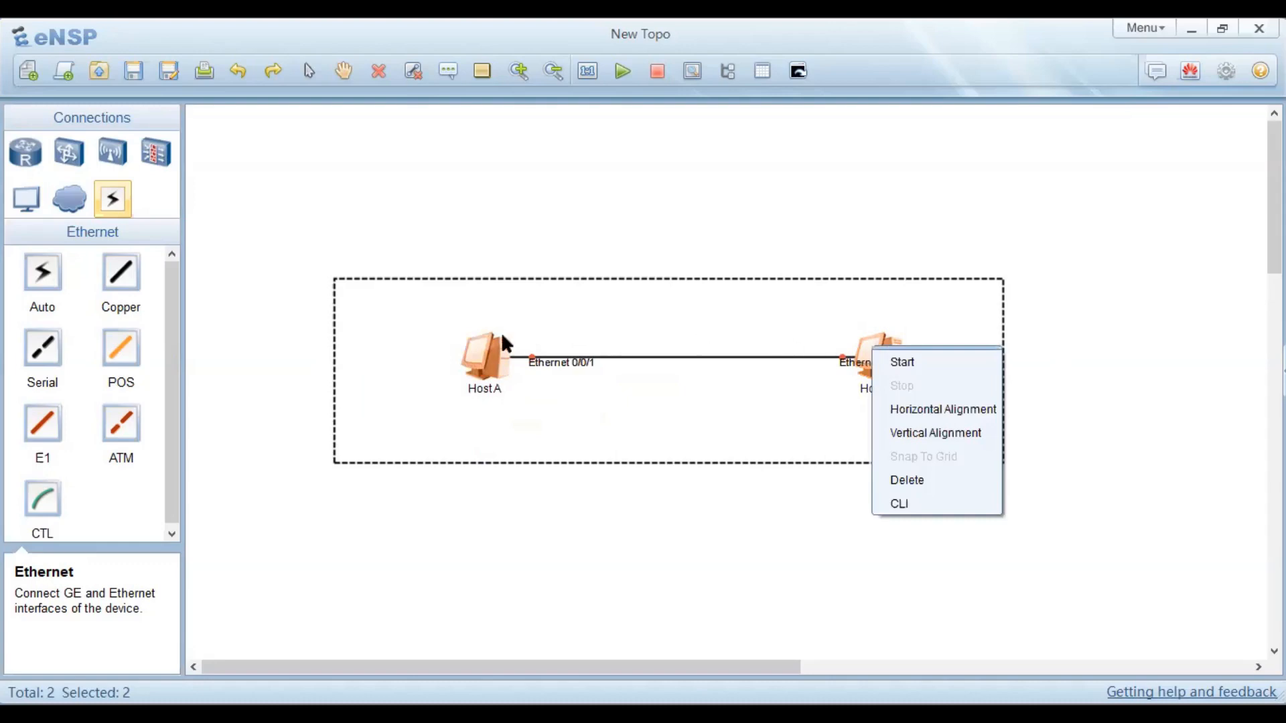
{"action": "right_click", "coordinate": [494, 356]}
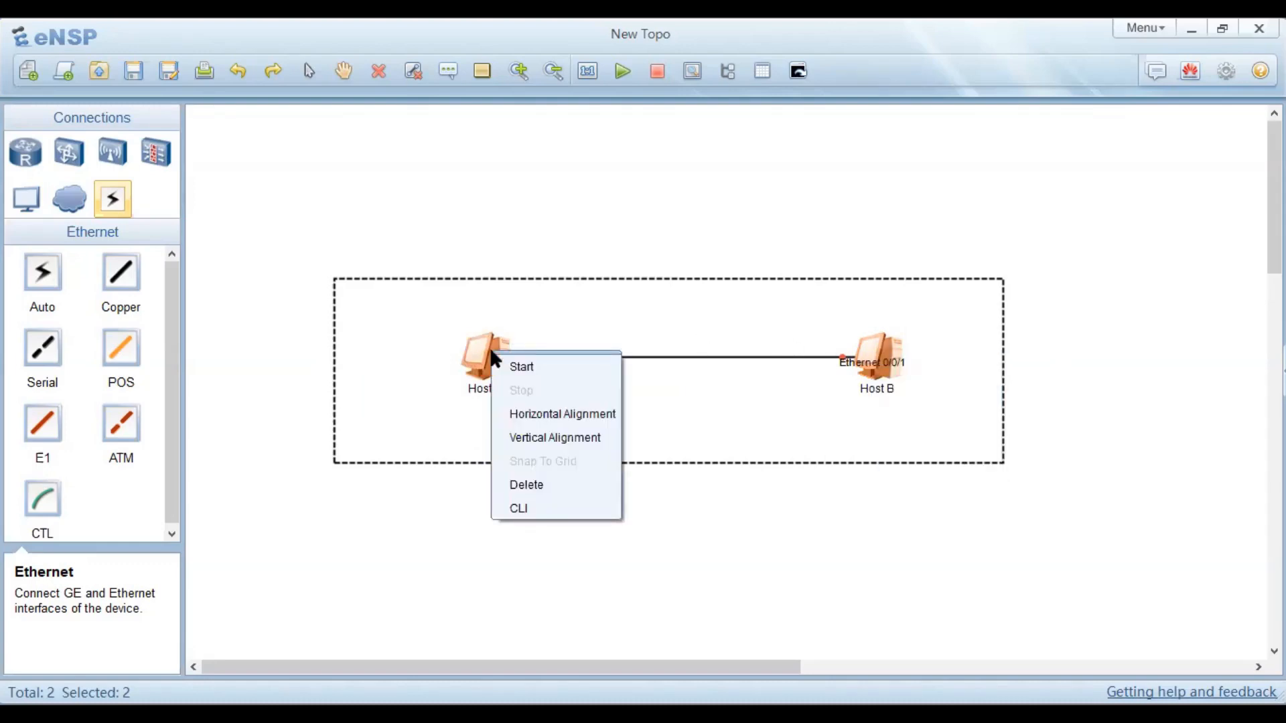
{"action": "right_click", "coordinate": [716, 311]}
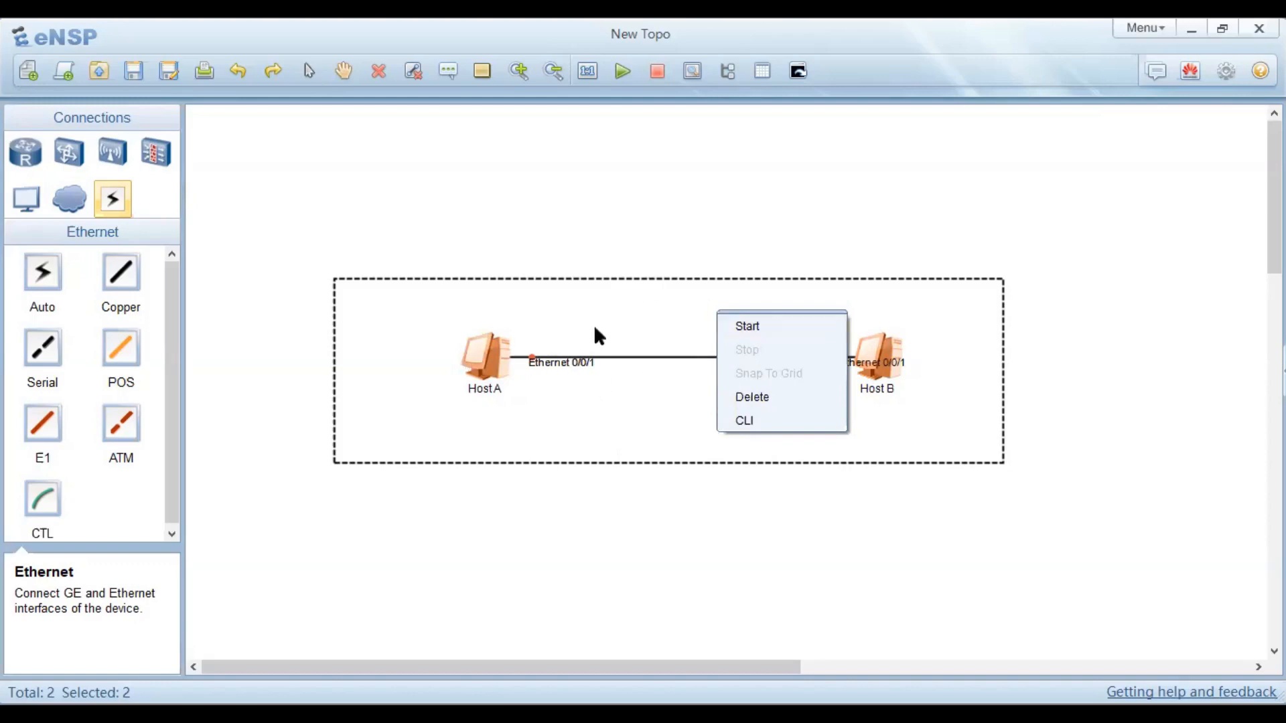
{"action": "left_click", "coordinate": [420, 311]}
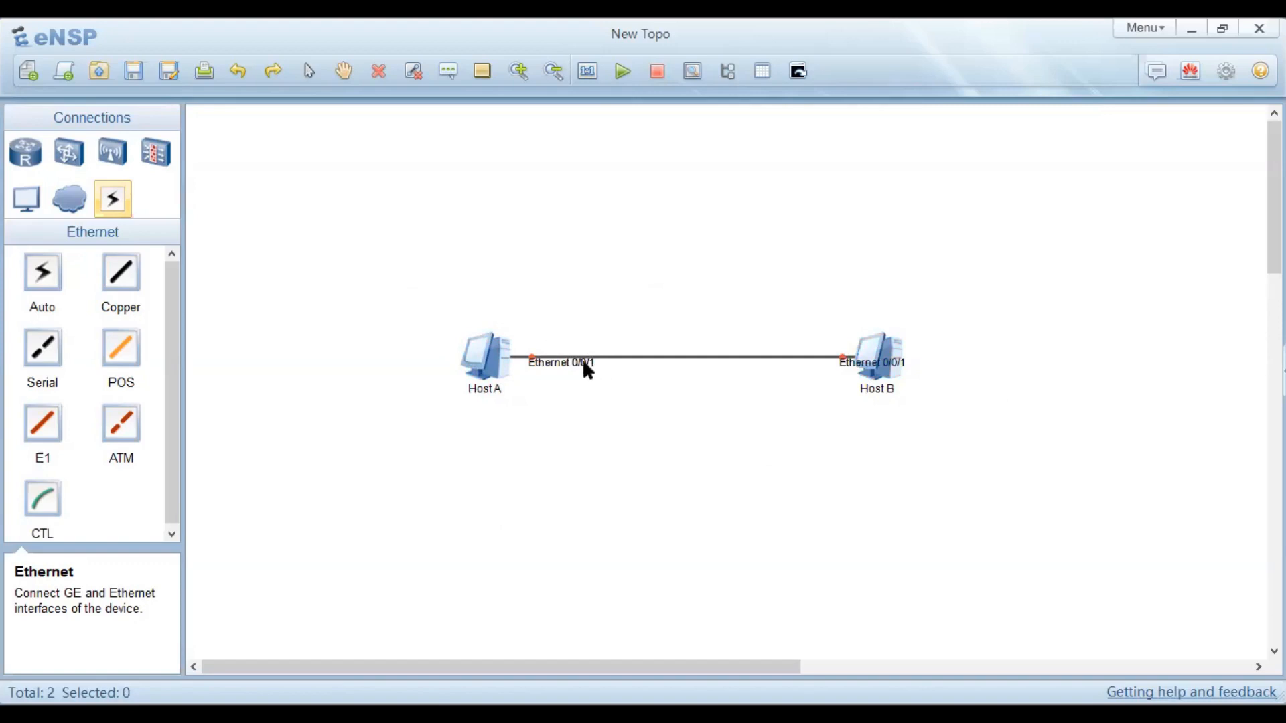
Step: Move both Ethernet 0/0/1 labels just below the link, each beside its host without covering the icon
{"action": "left_click_drag", "start_coordinate": [583, 363], "coordinate": [576, 373]}
{"action": "left_click_drag", "start_coordinate": [864, 365], "coordinate": [835, 372]}
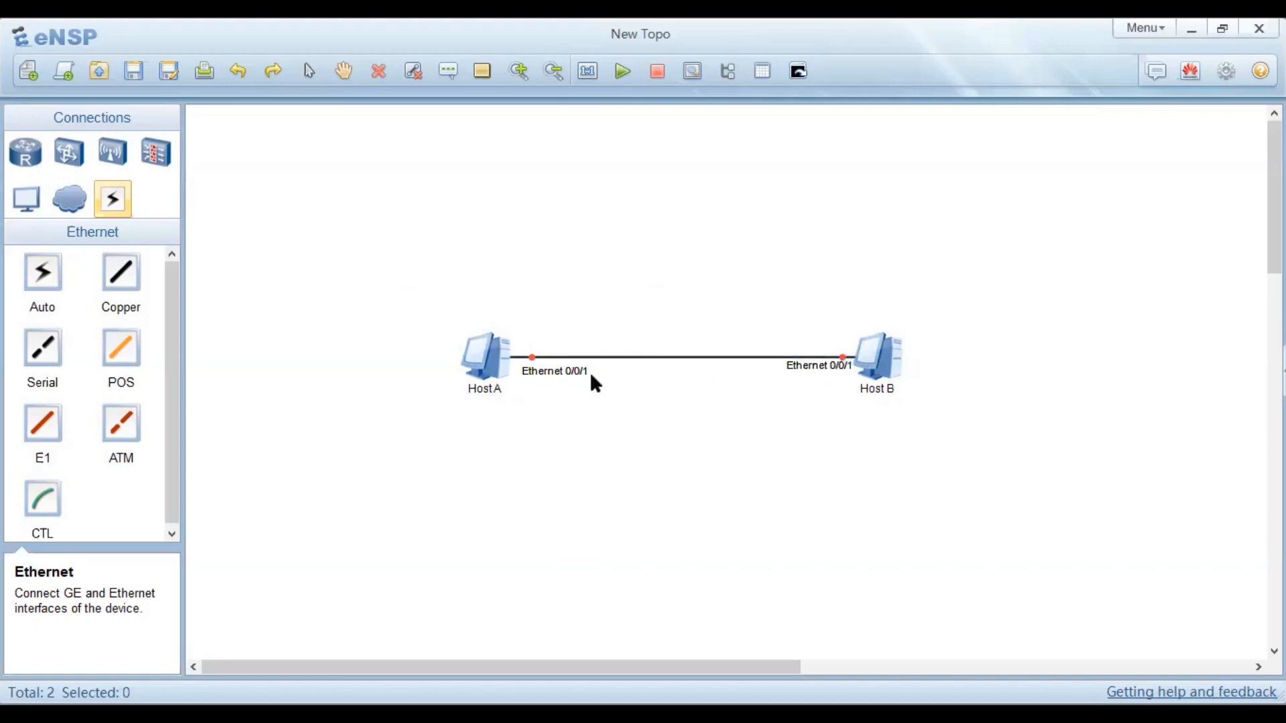
{"action": "left_click_drag", "start_coordinate": [552, 368], "coordinate": [542, 360]}
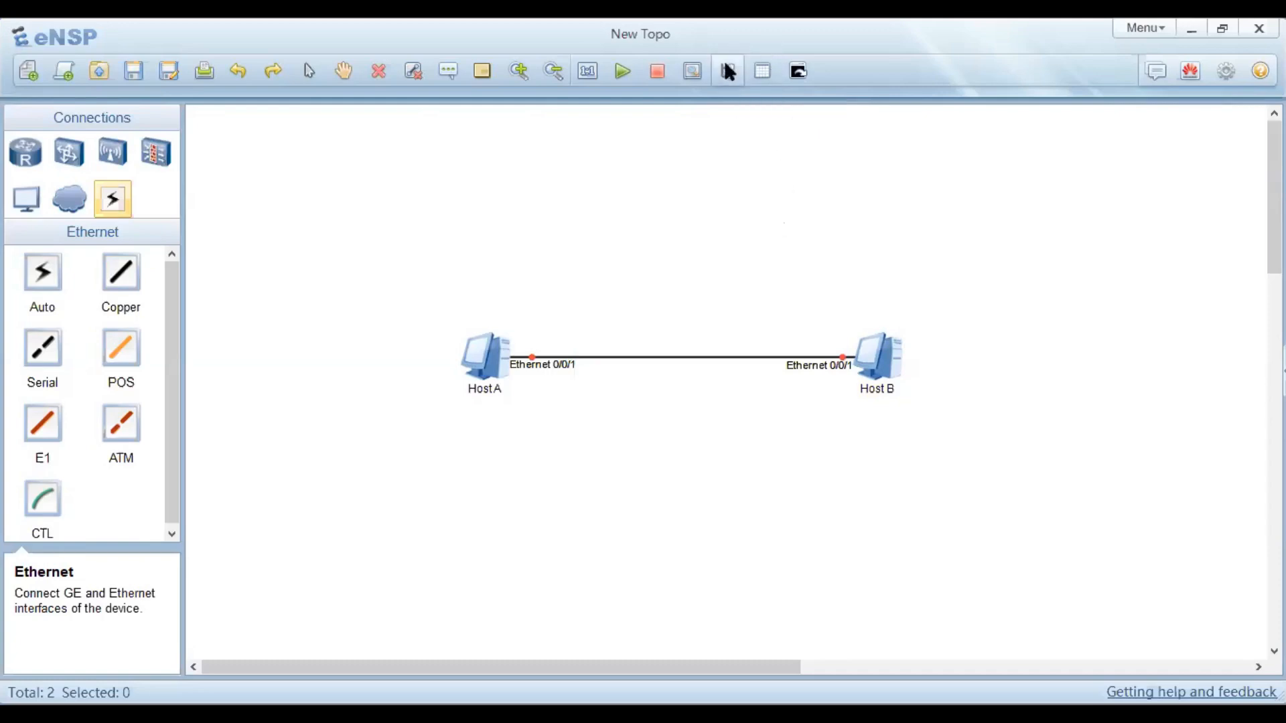
Step: Toggle the display of all interface labels off and on several times, leaving the labels shown
{"action": "left_click", "coordinate": [727, 73]}
{"action": "left_click", "coordinate": [727, 73]}
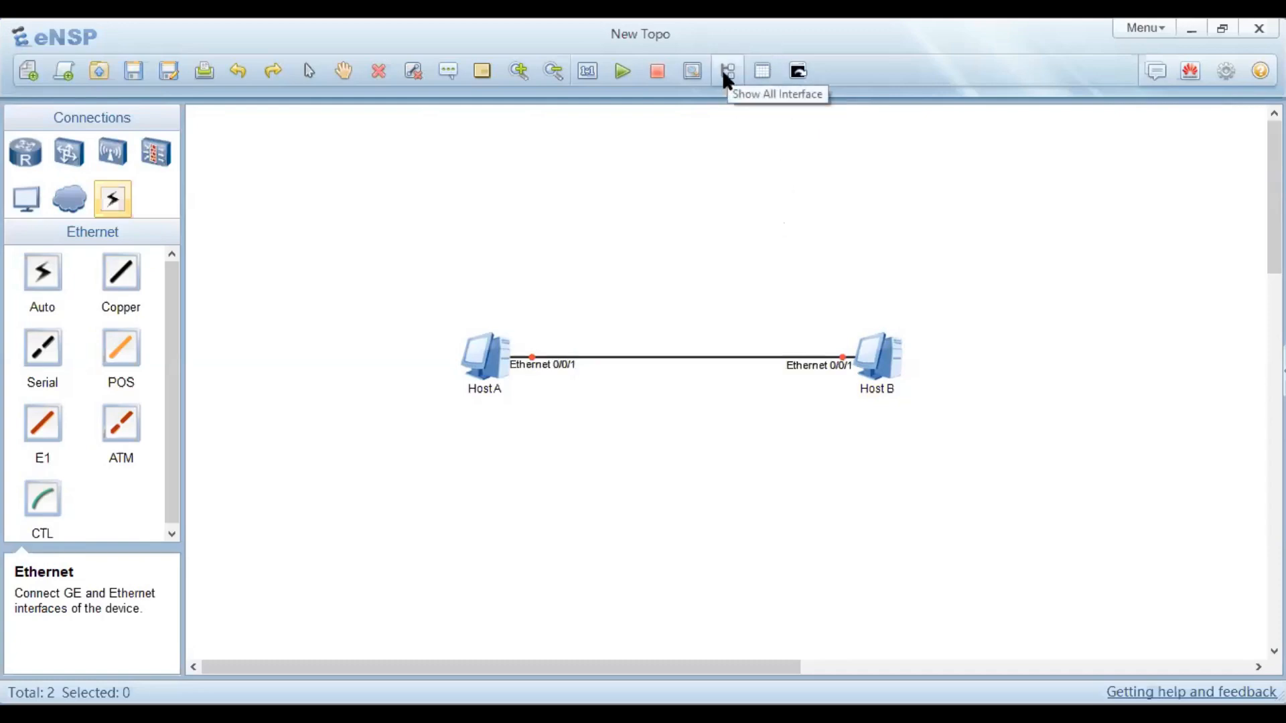
{"action": "left_click", "coordinate": [728, 74]}
{"action": "left_click", "coordinate": [727, 74]}
{"action": "left_click", "coordinate": [727, 74]}
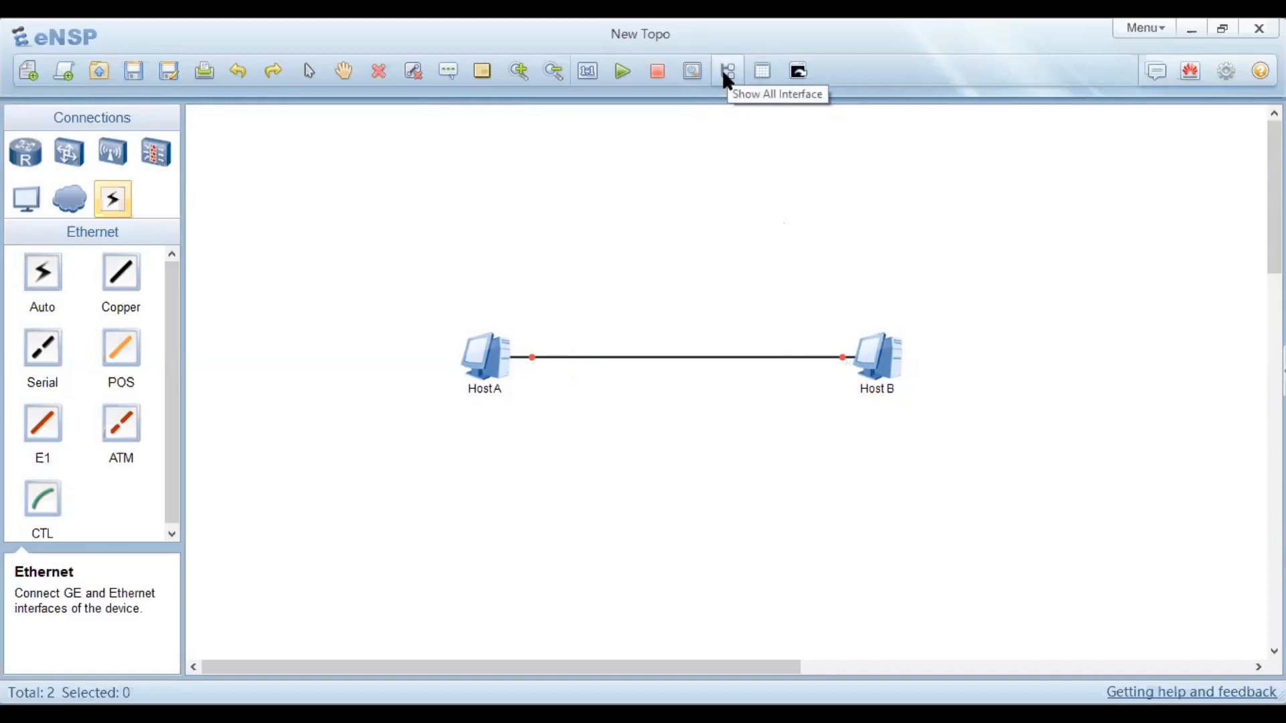
{"action": "left_click", "coordinate": [727, 74]}
{"action": "left_click", "coordinate": [727, 74]}
{"action": "left_click", "coordinate": [727, 73]}
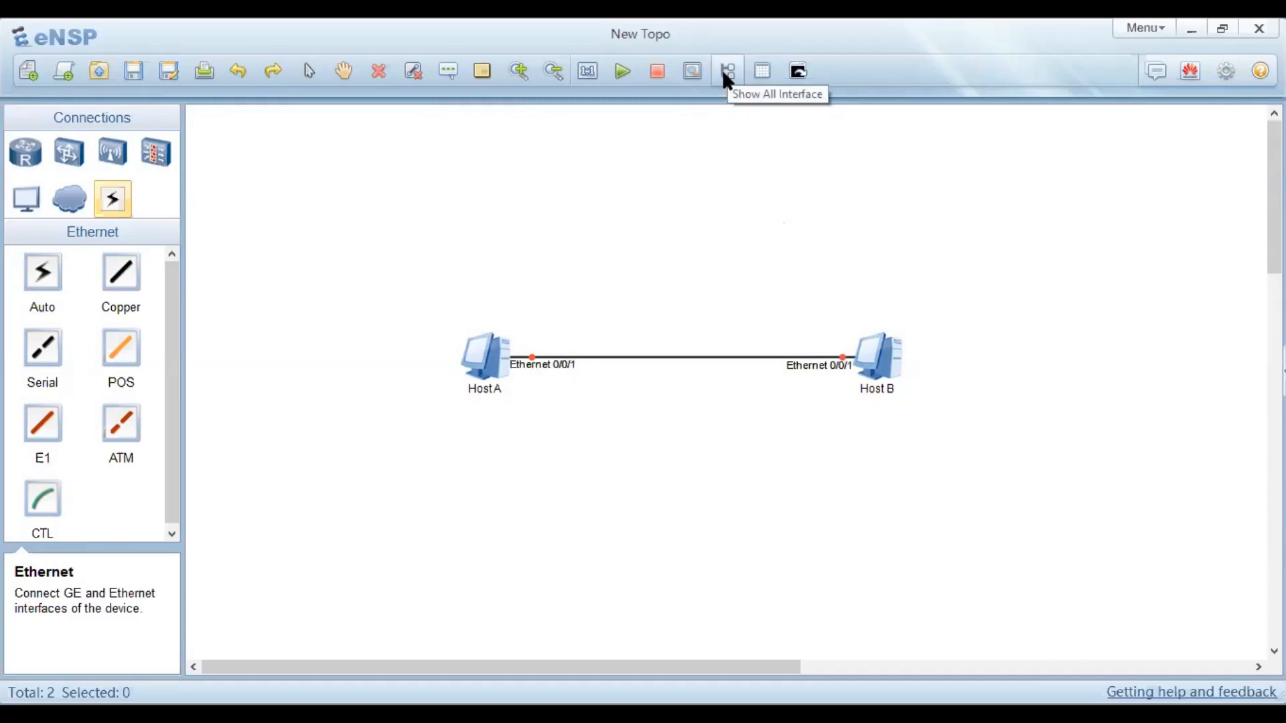
{"action": "left_click", "coordinate": [726, 74]}
{"action": "left_click", "coordinate": [726, 75]}
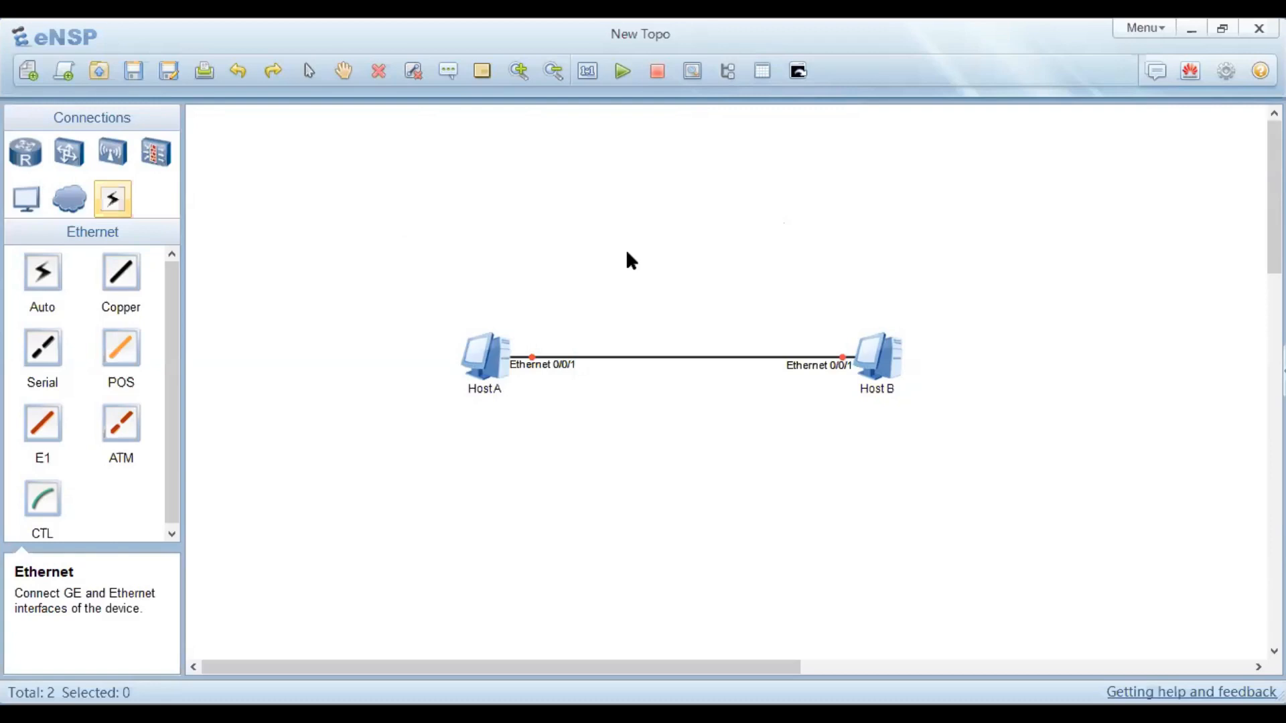
Step: Check the actions available on Host A, and toggle all interface labels off and back on
{"action": "right_click", "coordinate": [478, 356]}
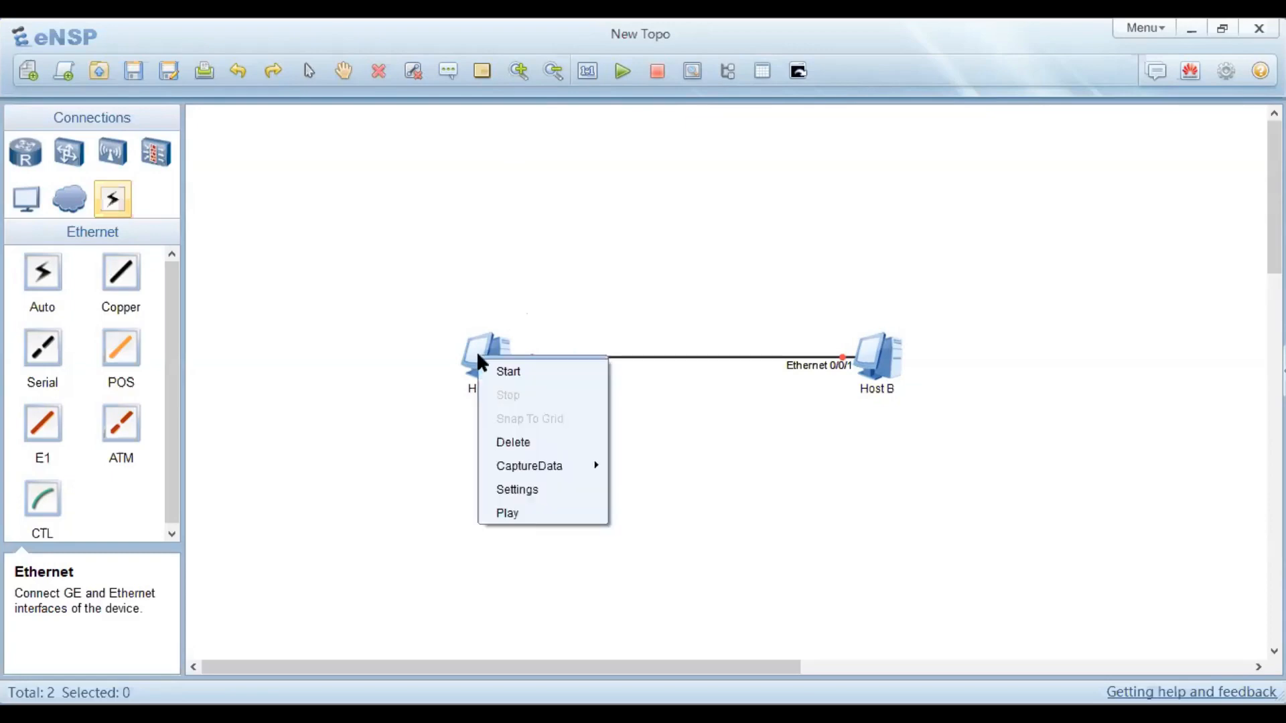
{"action": "left_click", "coordinate": [410, 296]}
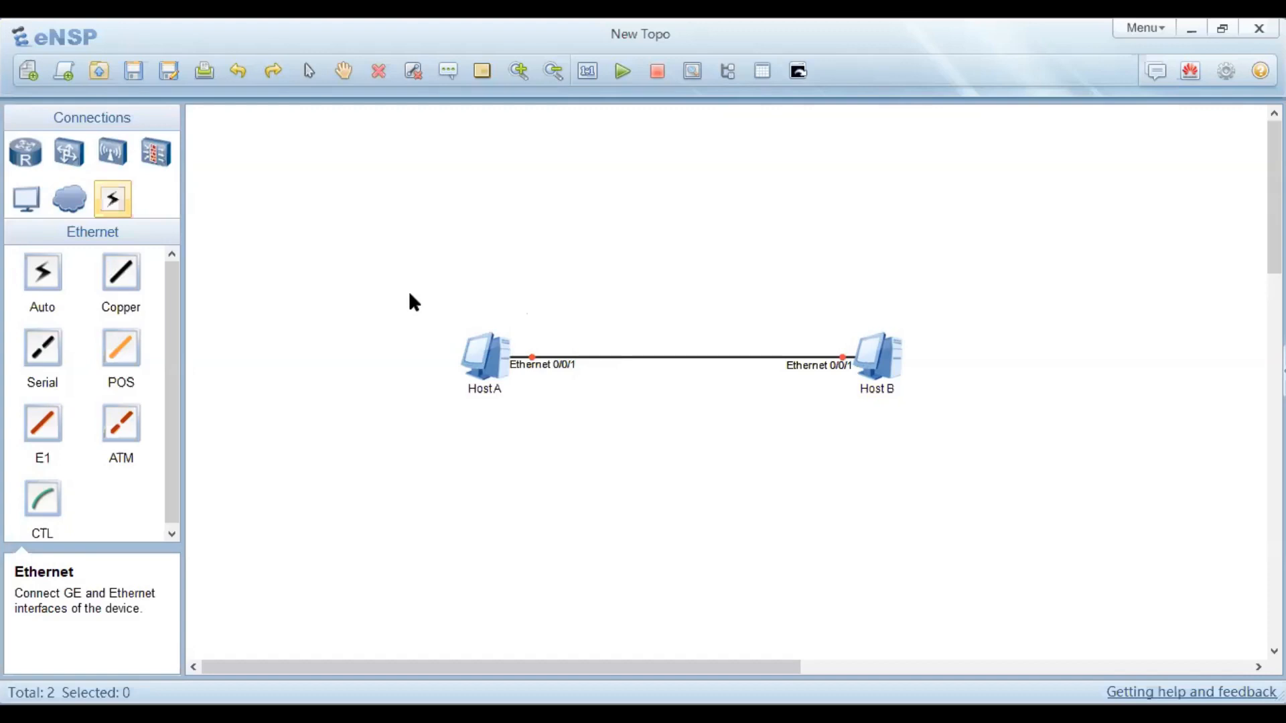
{"action": "left_click", "coordinate": [729, 74]}
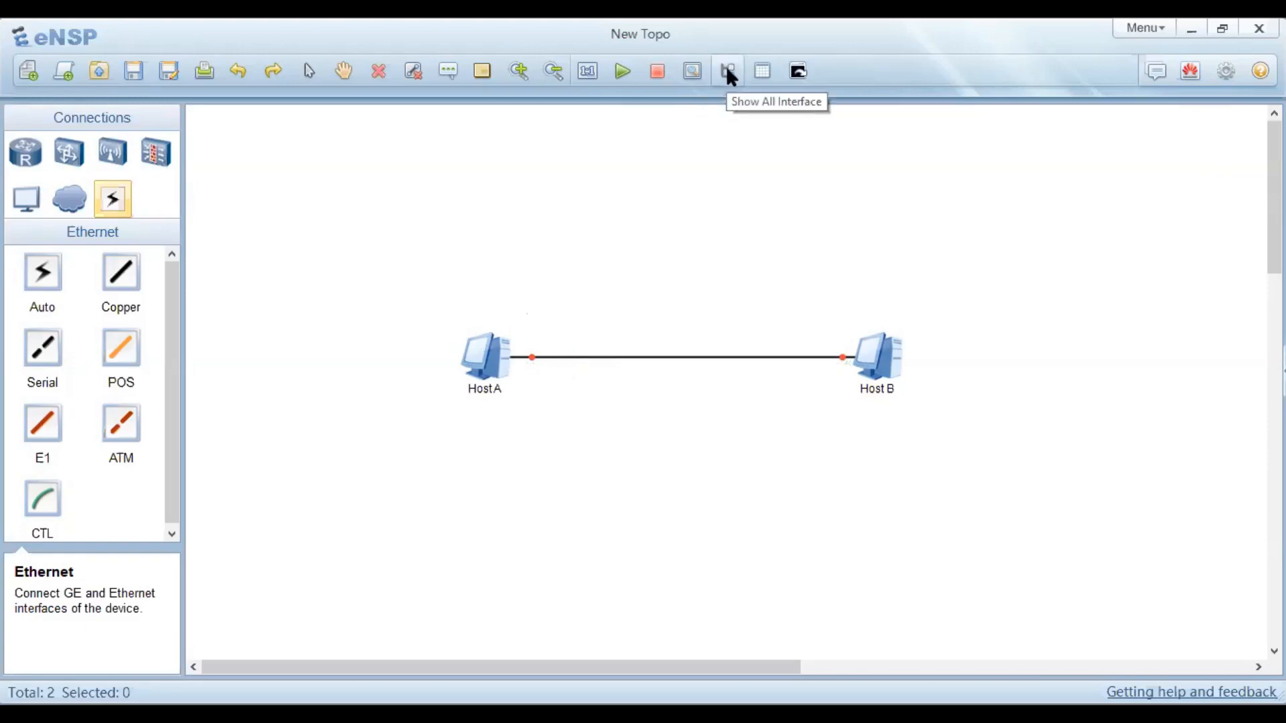
{"action": "left_click", "coordinate": [728, 71]}
{"action": "left_click", "coordinate": [728, 71]}
{"action": "left_click", "coordinate": [728, 71]}
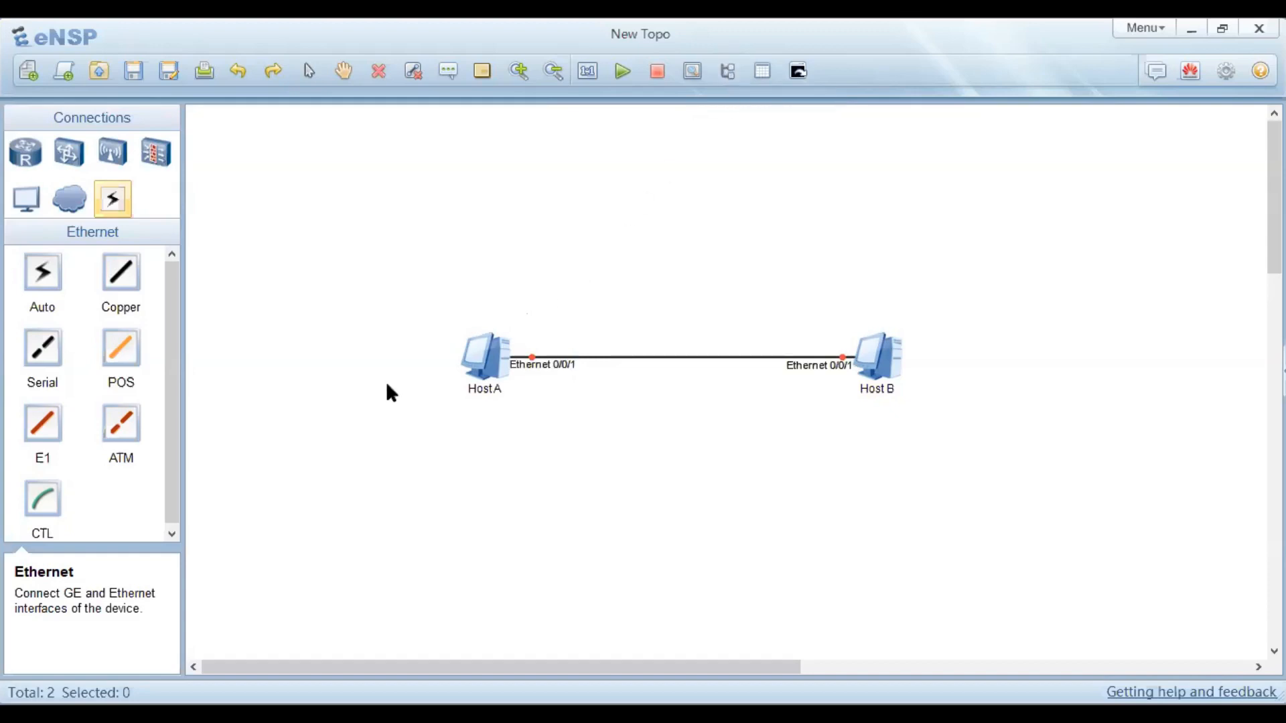
Step: Start Host A and Host B one at a time
{"action": "right_click", "coordinate": [480, 356]}
{"action": "left_click", "coordinate": [501, 370]}
{"action": "right_click", "coordinate": [875, 339]}
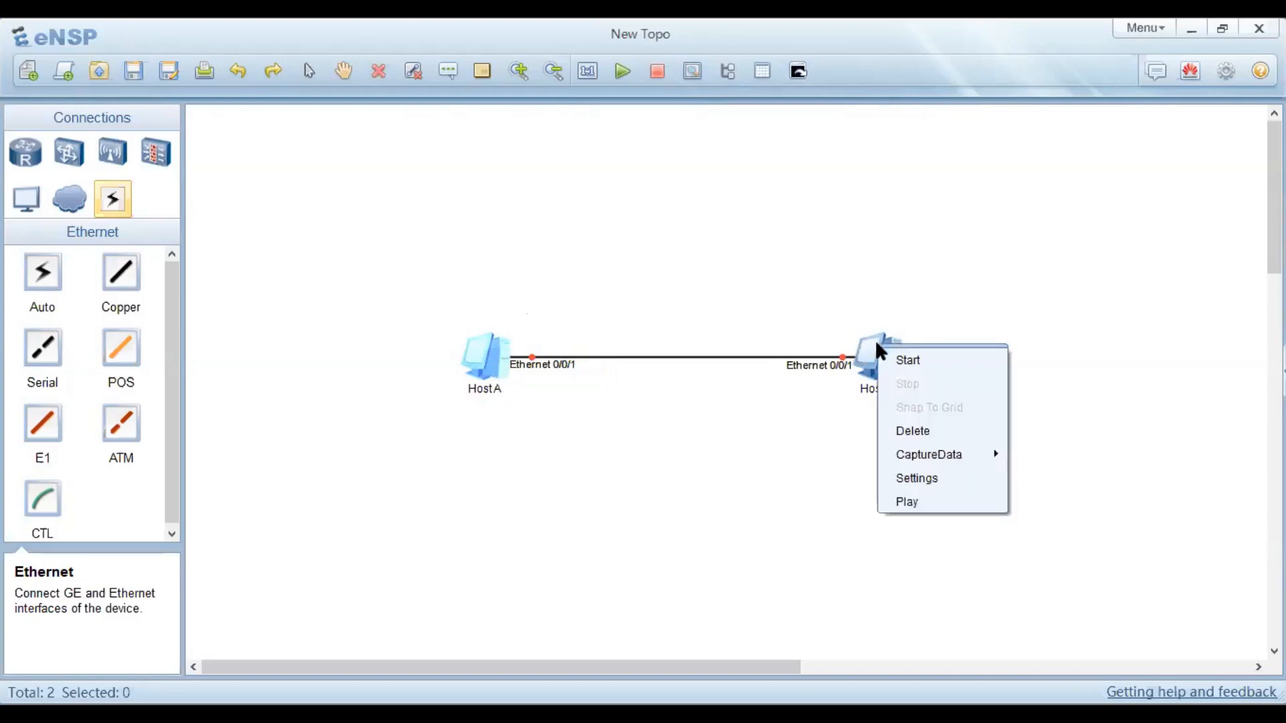
{"action": "left_click", "coordinate": [911, 363]}
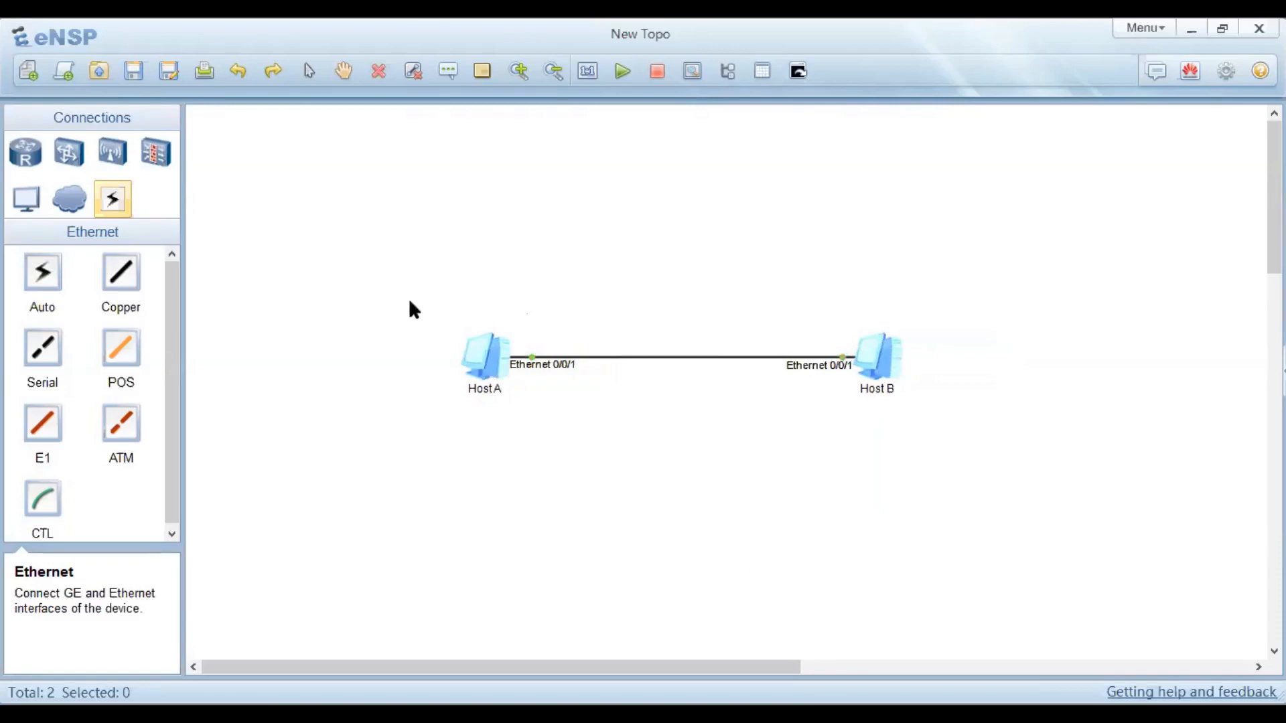
Step: Select both hosts together, stop and restart them as a group, and clear the selection
{"action": "left_click_drag", "start_coordinate": [406, 296], "coordinate": [988, 468]}
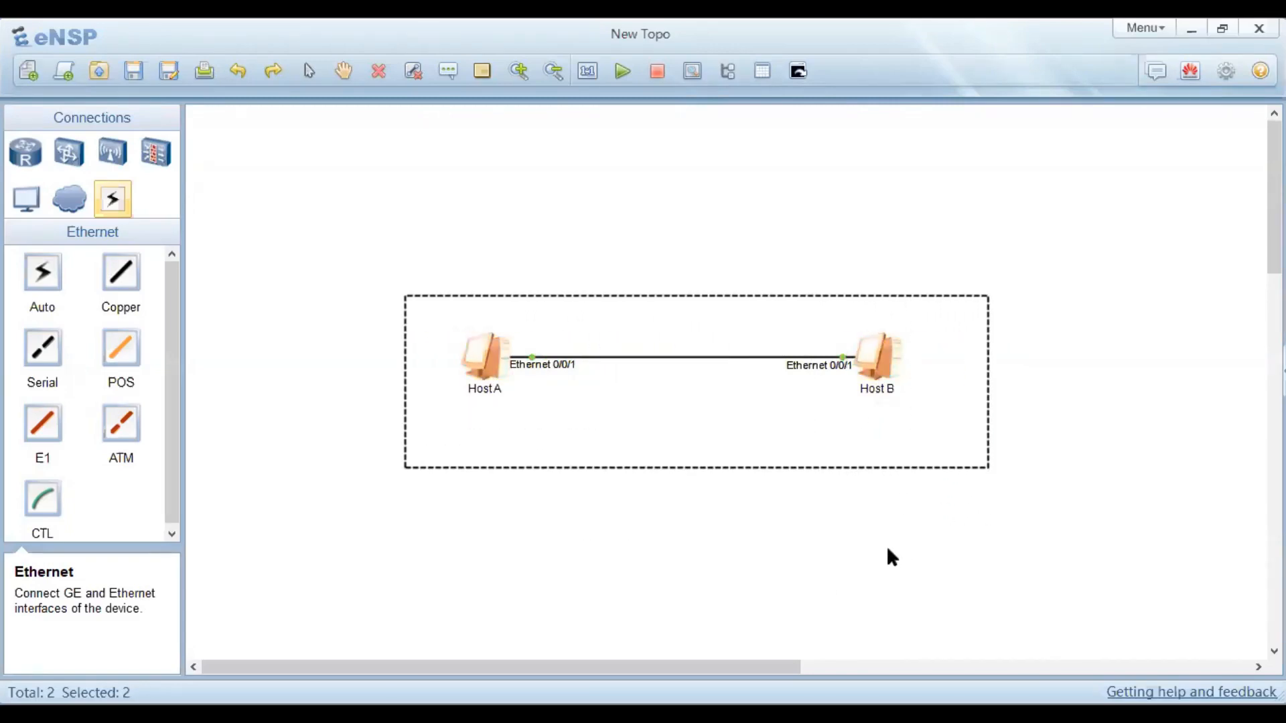
{"action": "right_click", "coordinate": [671, 423]}
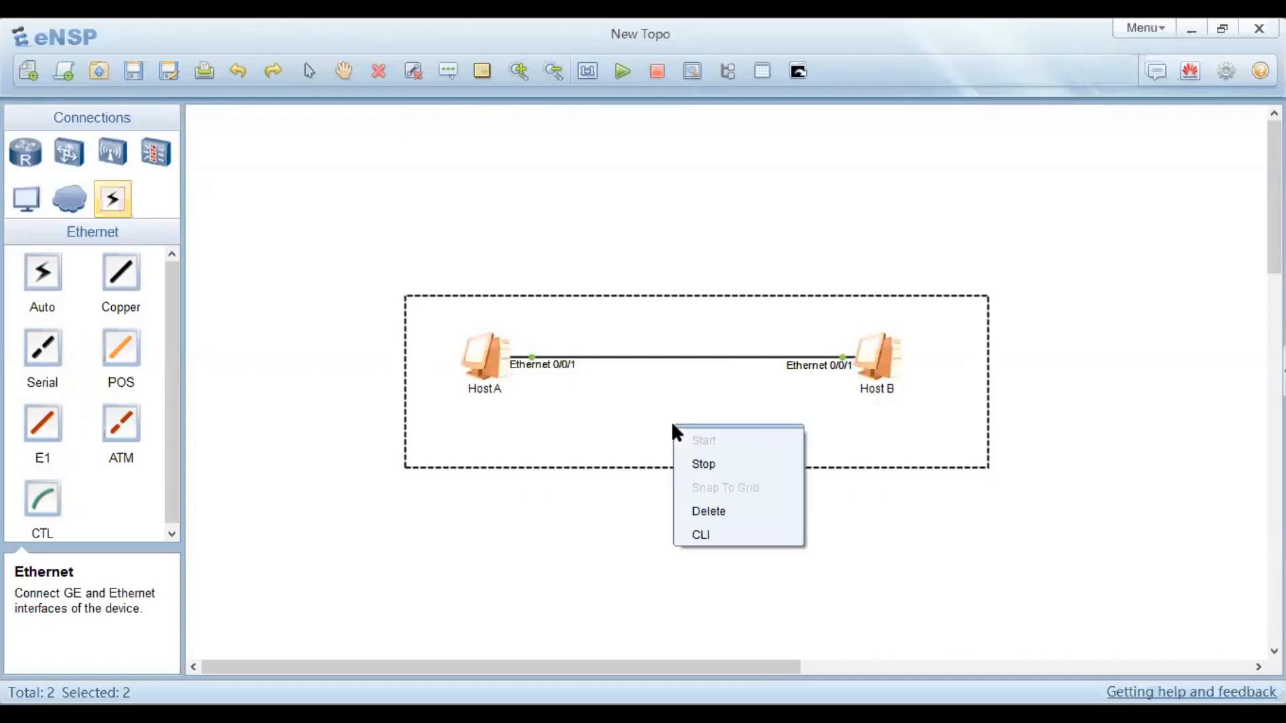
{"action": "left_click", "coordinate": [705, 465]}
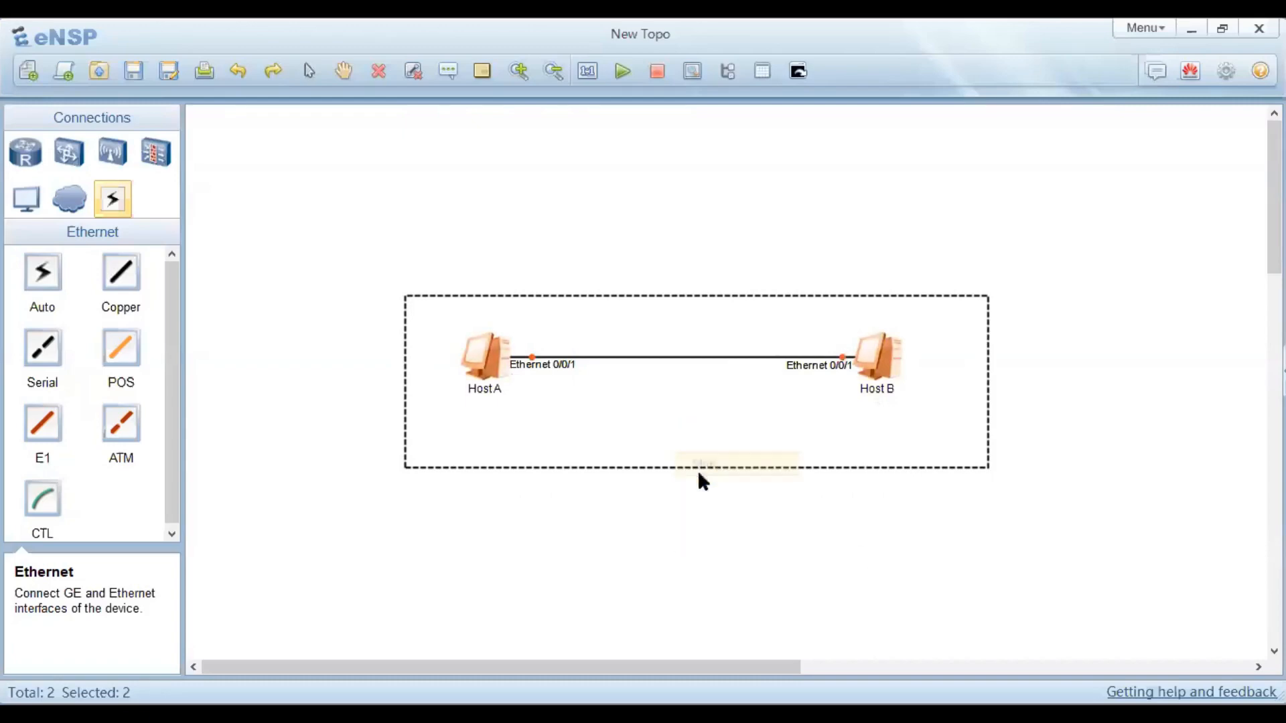
{"action": "right_click", "coordinate": [637, 401]}
{"action": "left_click", "coordinate": [679, 416]}
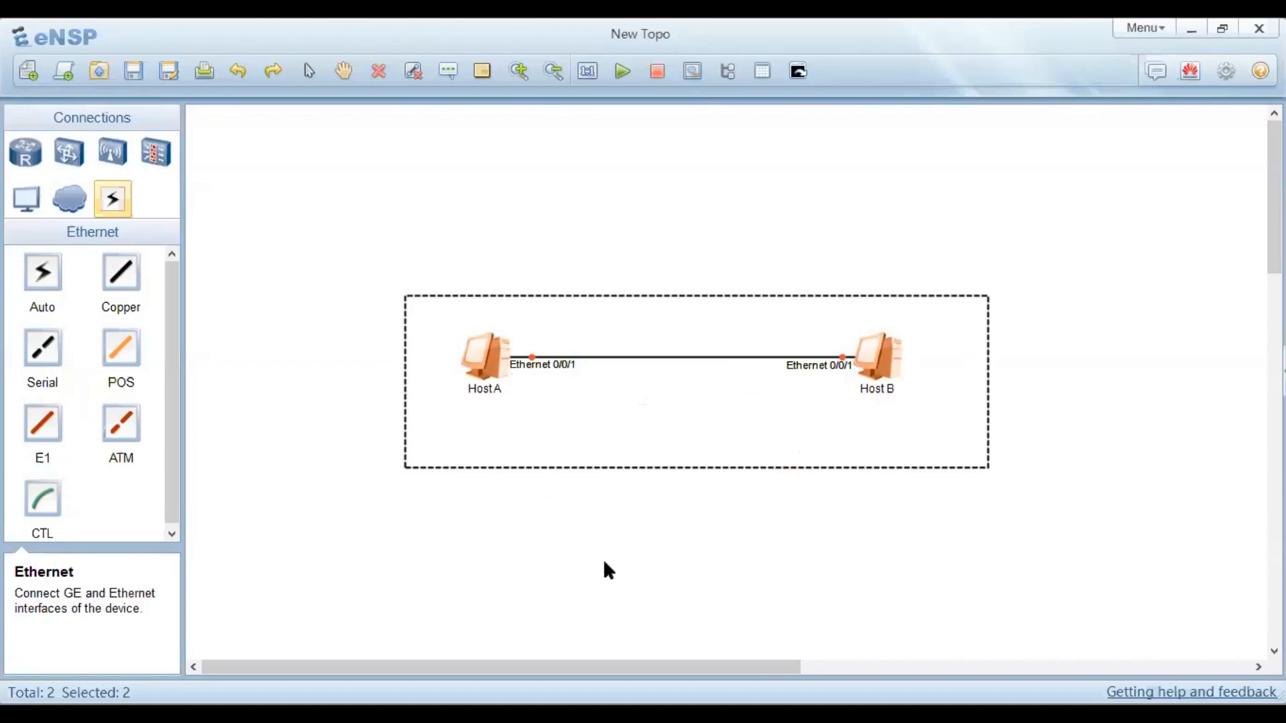
{"action": "left_click", "coordinate": [461, 554]}
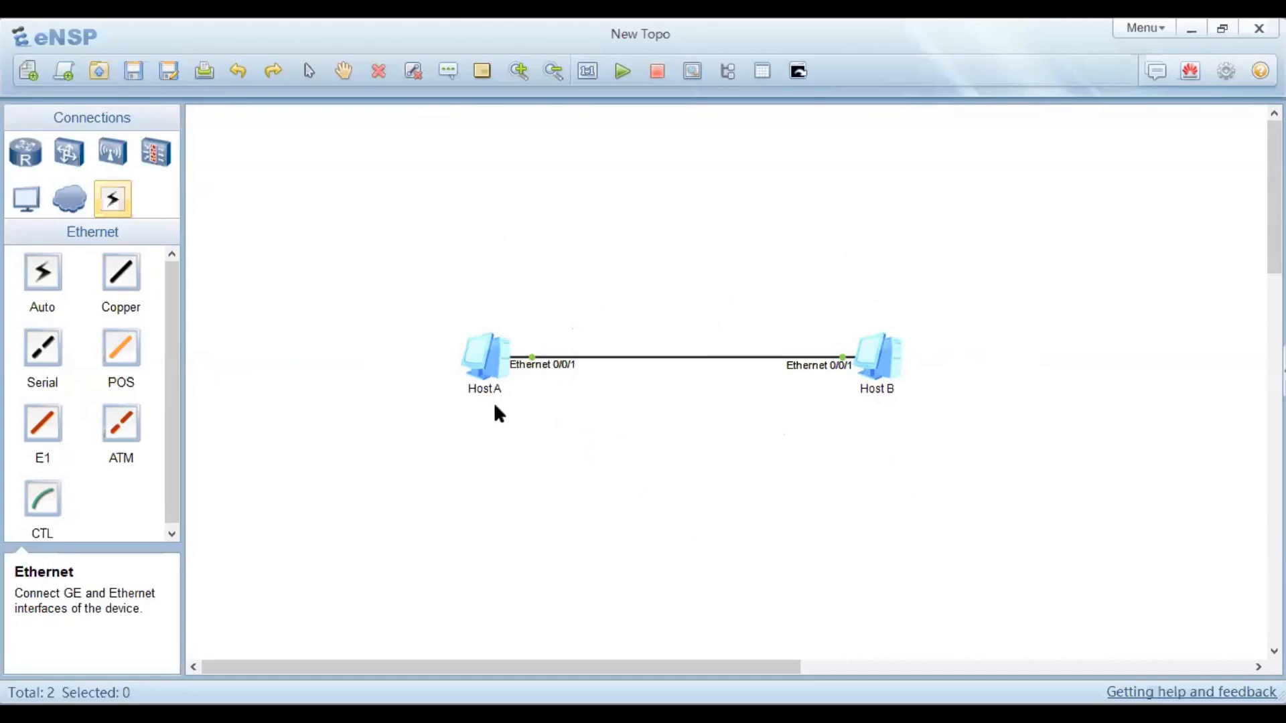
Step: Examine which actions are available on the running Host A and Host B
{"action": "right_click", "coordinate": [485, 358]}
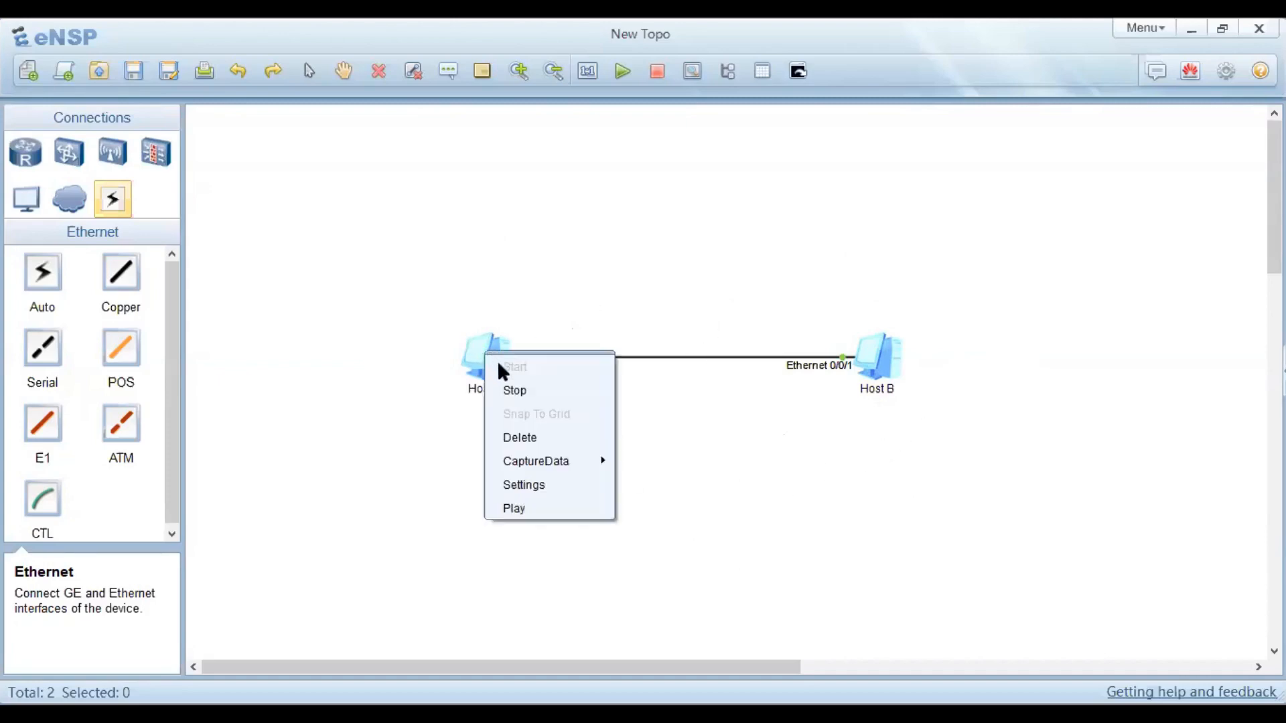
{"action": "left_click", "coordinate": [473, 348]}
{"action": "right_click", "coordinate": [477, 348]}
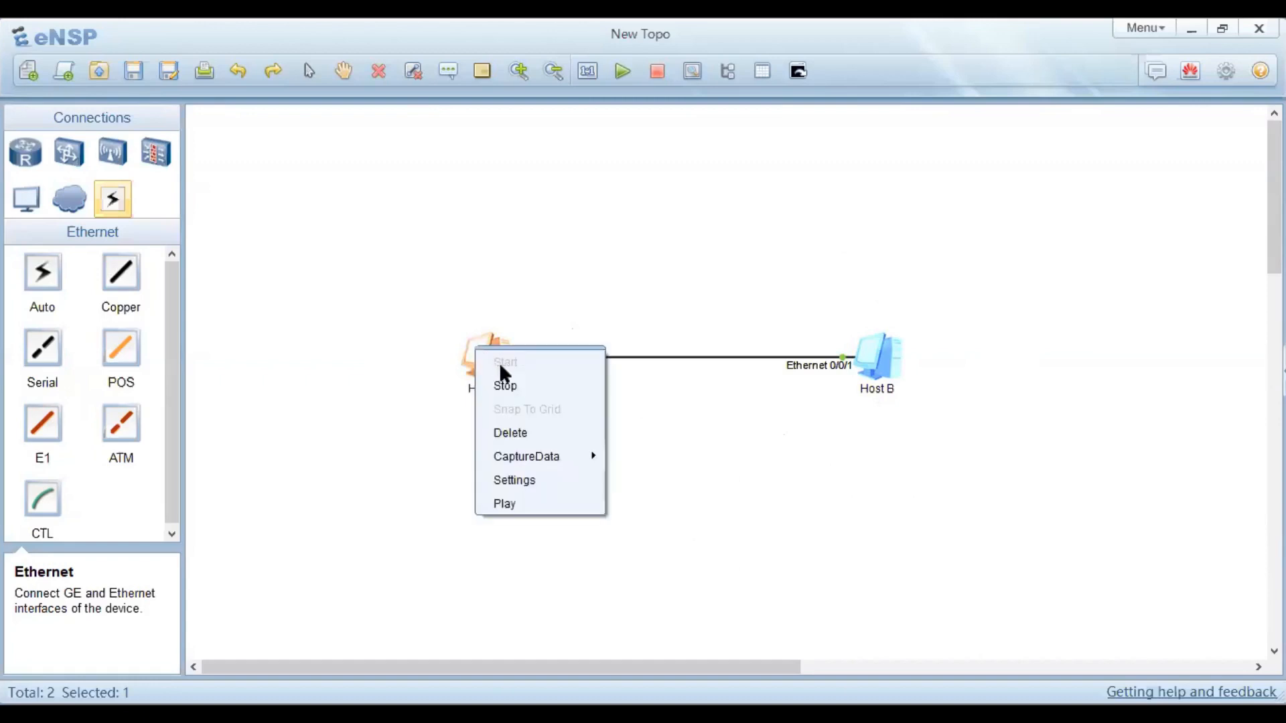
{"action": "right_click", "coordinate": [901, 360]}
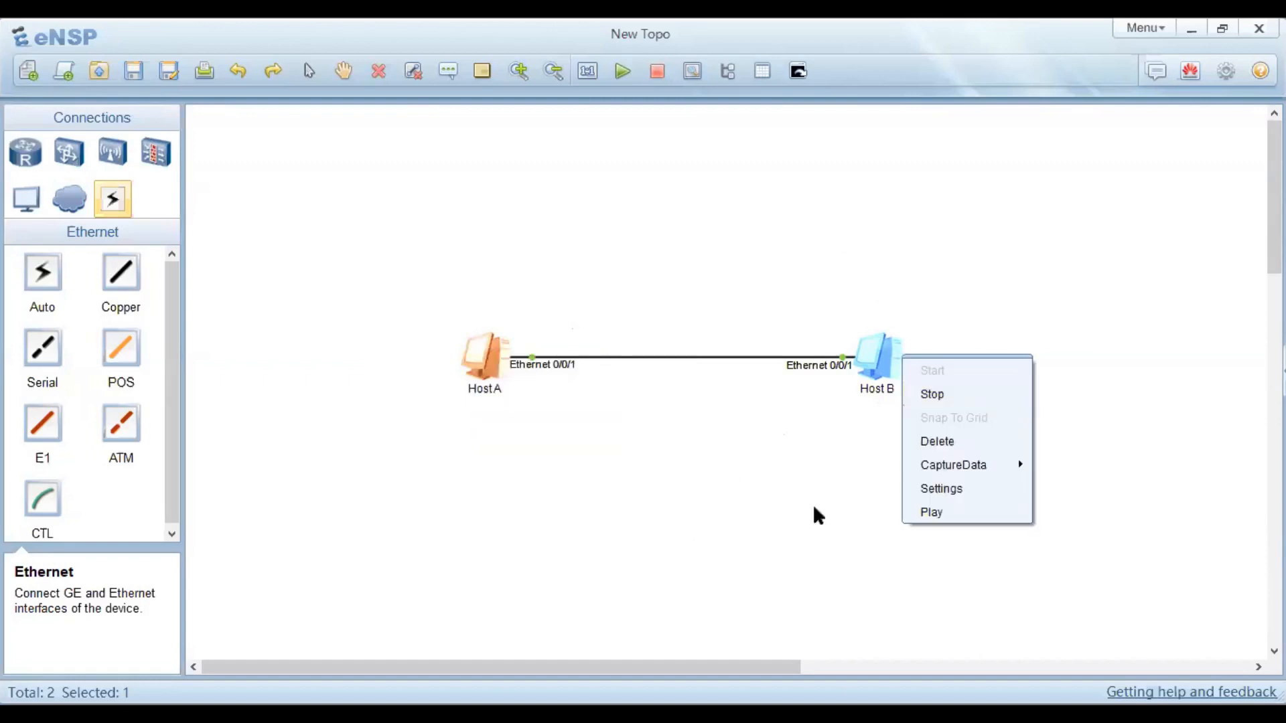
{"action": "left_click", "coordinate": [769, 439]}
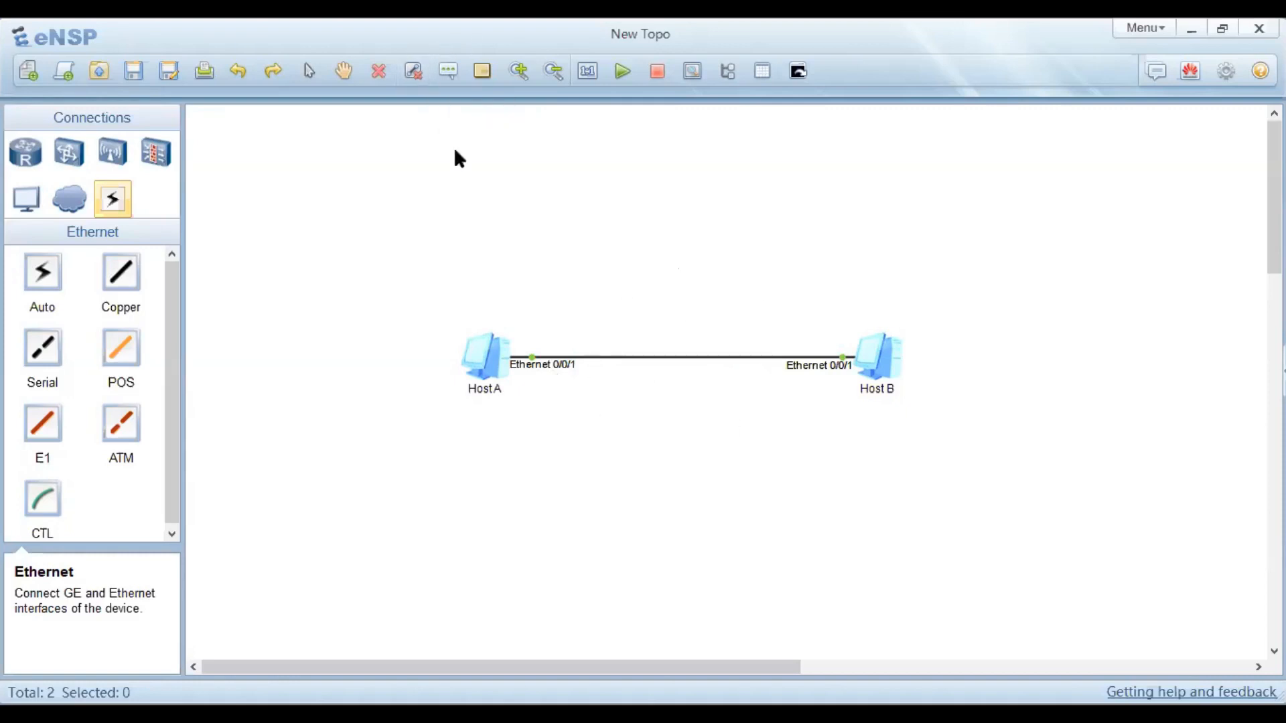
Step: Add the text label "192.168.1.0/24" above the middle of the link between the hosts
{"action": "left_click", "coordinate": [444, 65]}
{"action": "left_click", "coordinate": [616, 335]}
{"action": "type", "text": "192.0"}
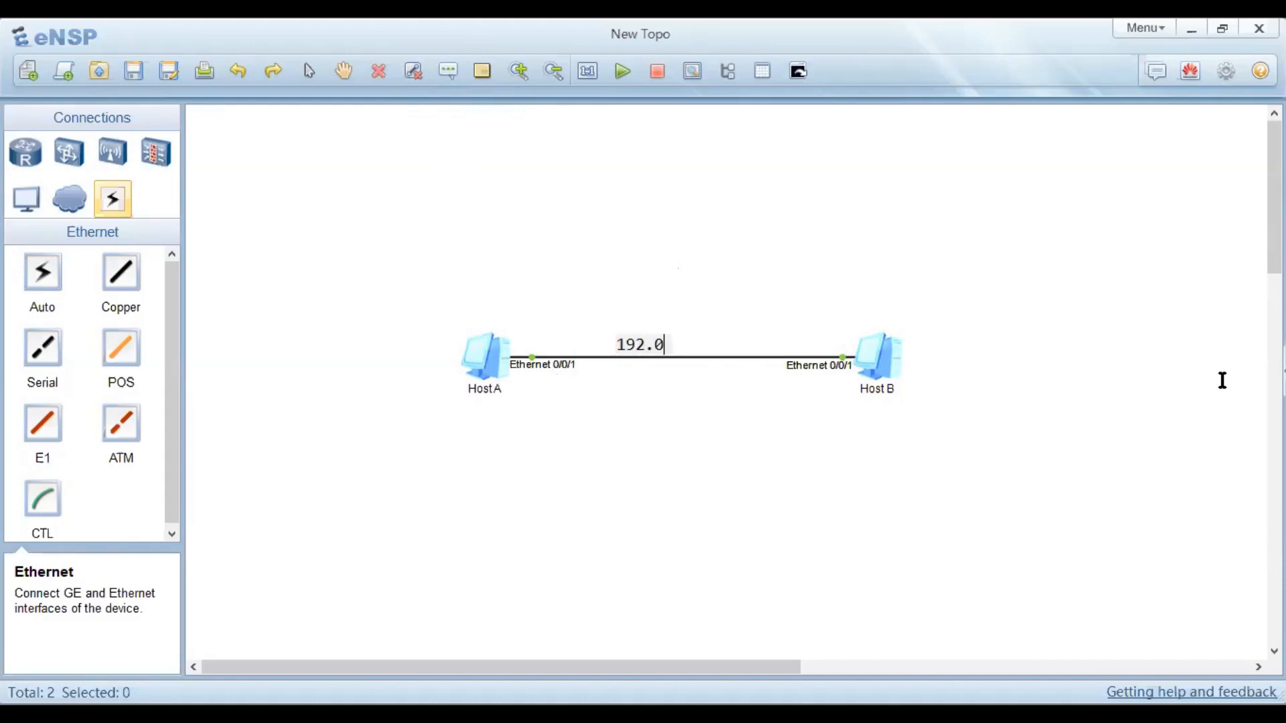
{"action": "key", "text": "BackSpace"}
{"action": "type", "text": "168."}
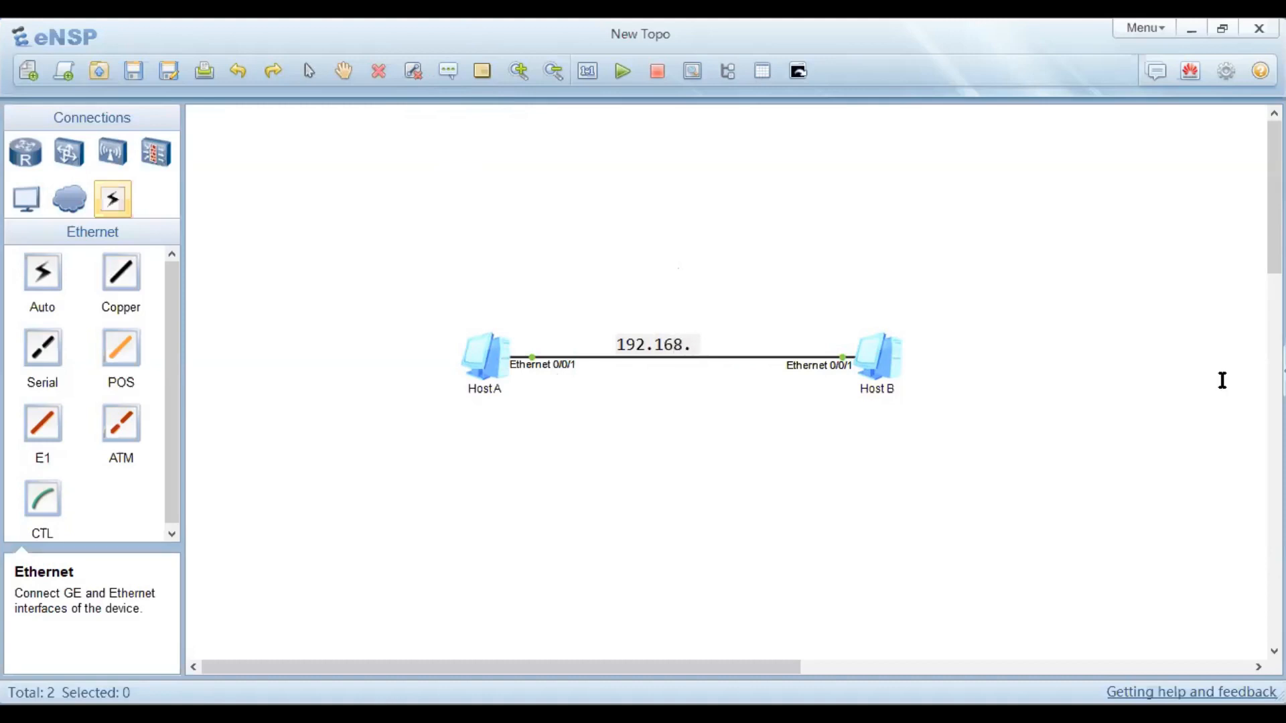
{"action": "type", "text": "0"}
{"action": "key", "text": "BackSpace"}
{"action": "type", "text": "1.0/24"}
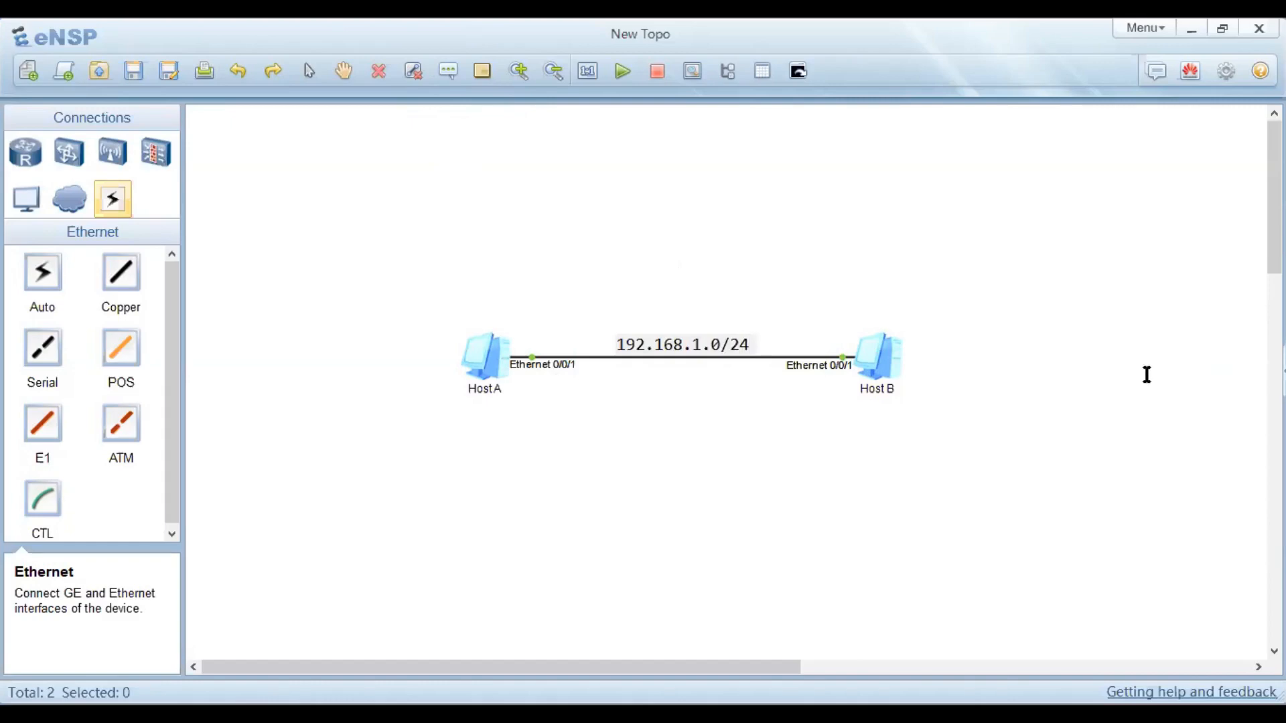
{"action": "left_click", "coordinate": [612, 300]}
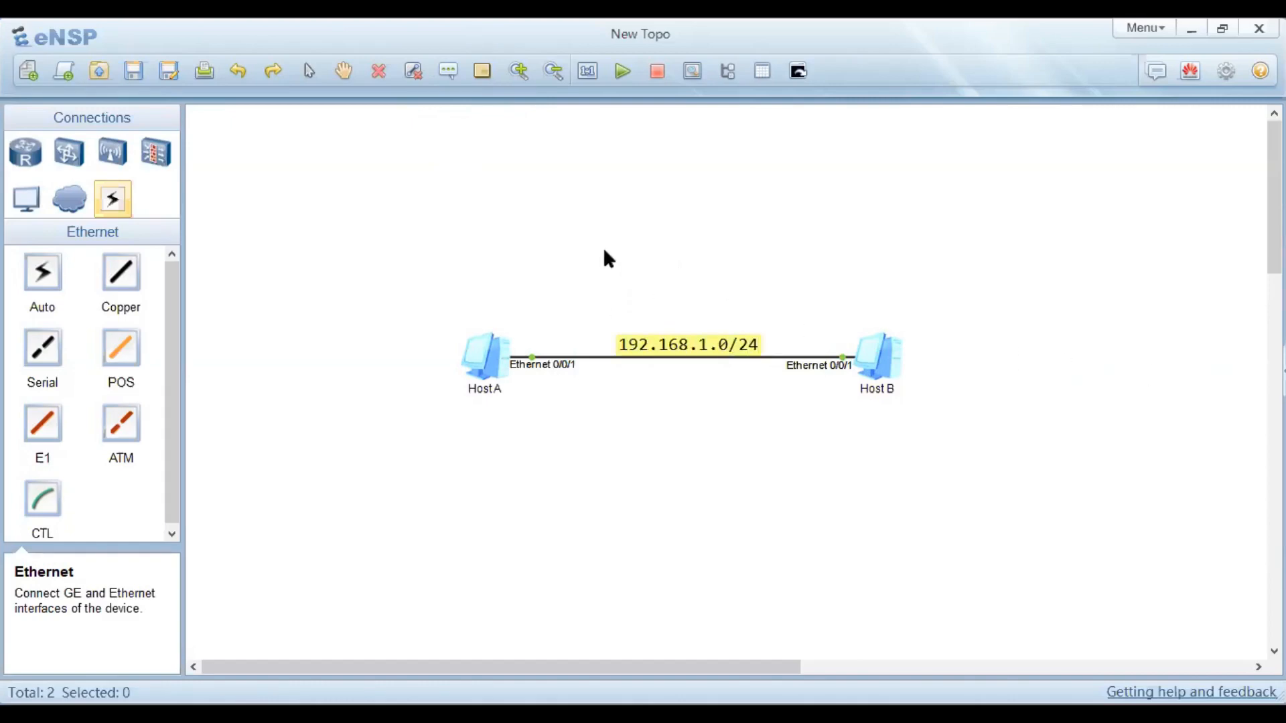
Step: Add the text label ".1" above the link beside Host A, and nudge the network address label slightly upward
{"action": "left_click", "coordinate": [450, 71]}
{"action": "left_click", "coordinate": [521, 343]}
{"action": "type", "text": ".1"}
{"action": "left_click", "coordinate": [653, 451]}
{"action": "left_click_drag", "start_coordinate": [629, 341], "coordinate": [627, 335]}
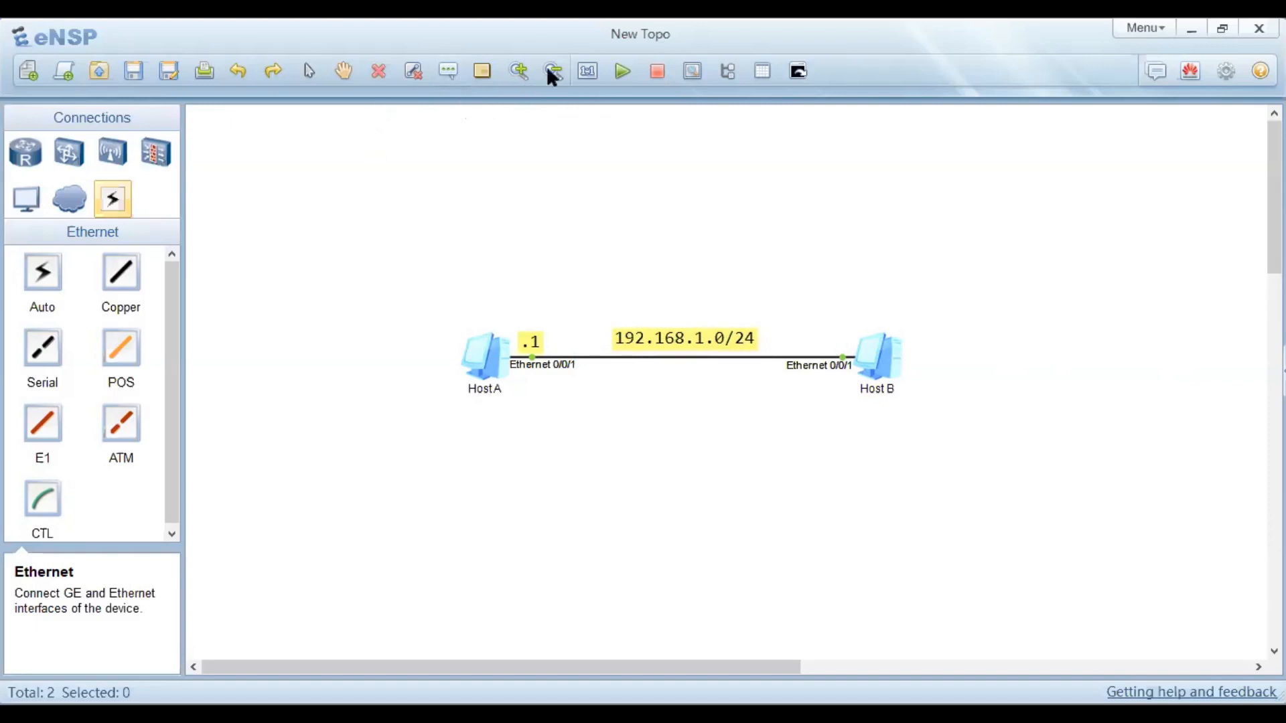
Step: Add the text label ".2" beside Host B and position it just above the link
{"action": "left_click", "coordinate": [516, 75]}
{"action": "left_click", "coordinate": [515, 75]}
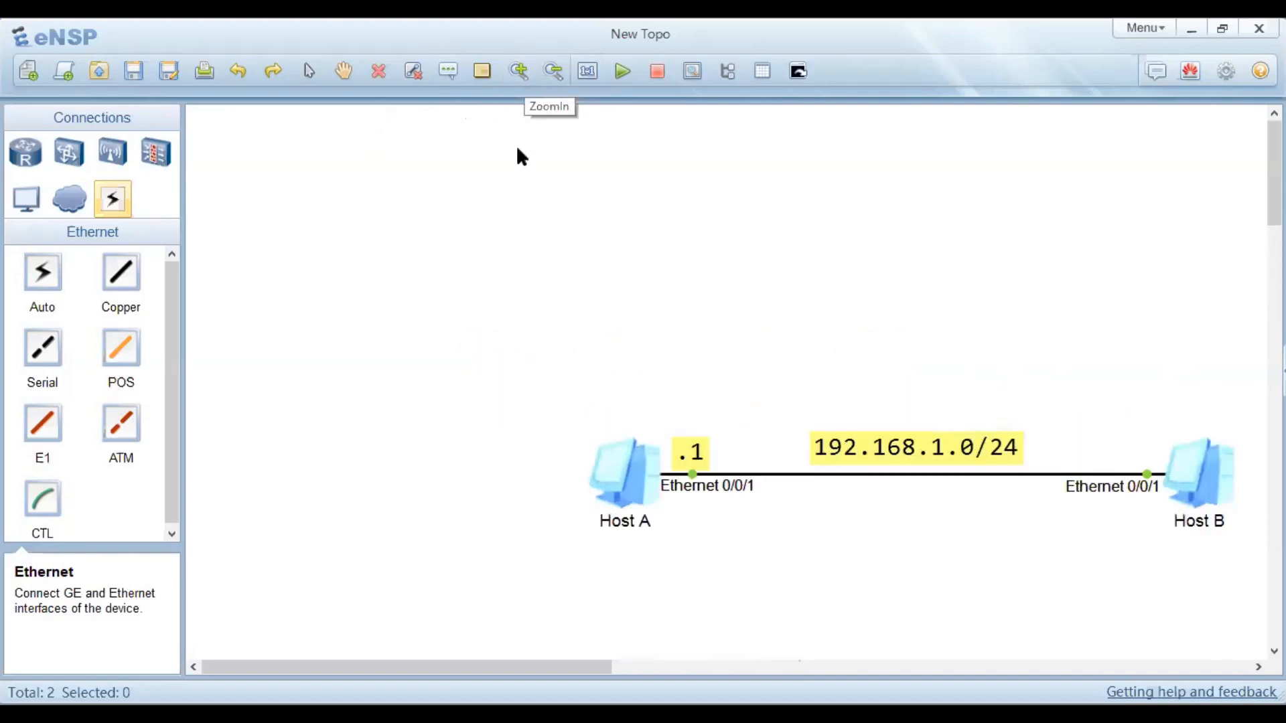
{"action": "left_click_drag", "start_coordinate": [501, 667], "coordinate": [567, 671]}
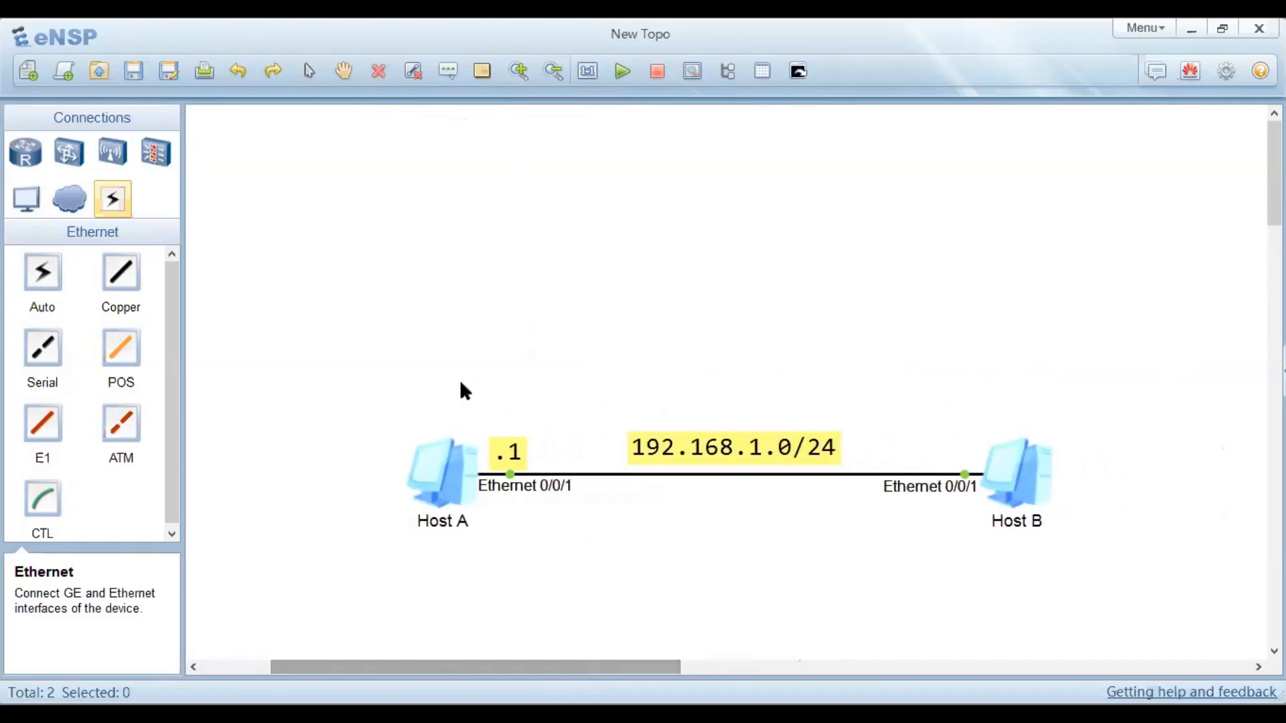
{"action": "left_click", "coordinate": [557, 67]}
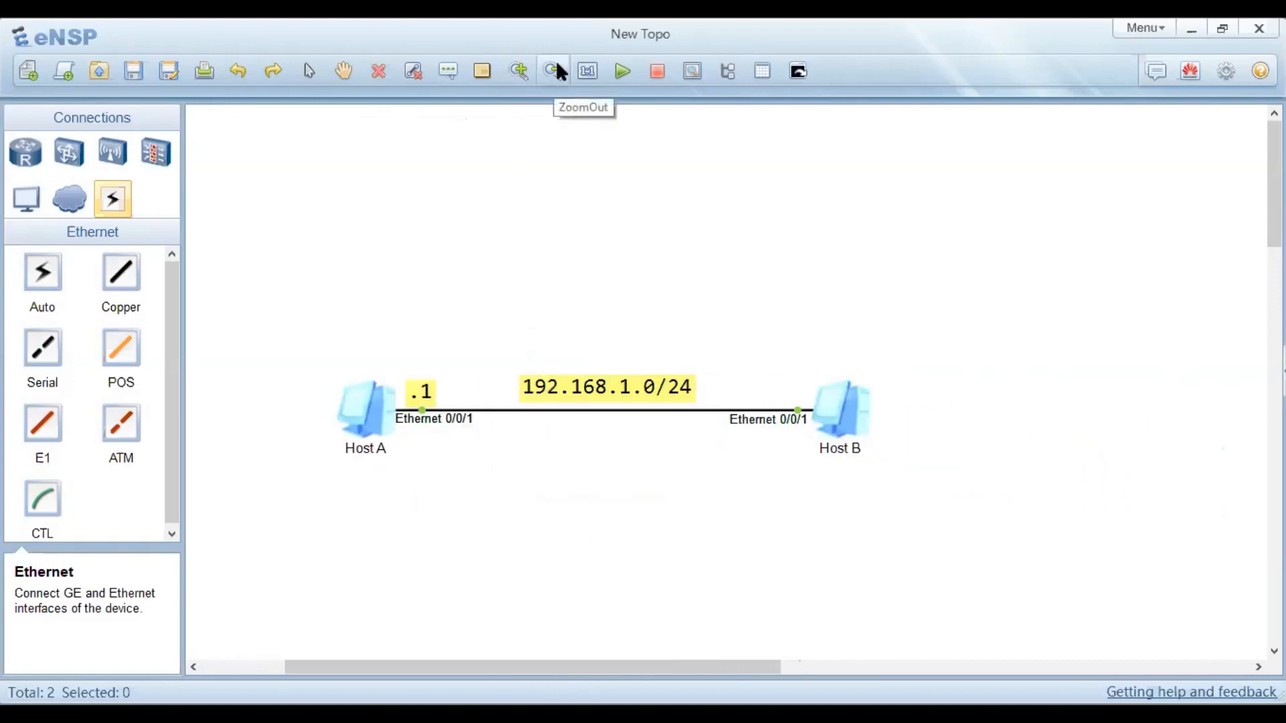
{"action": "left_click", "coordinate": [519, 70]}
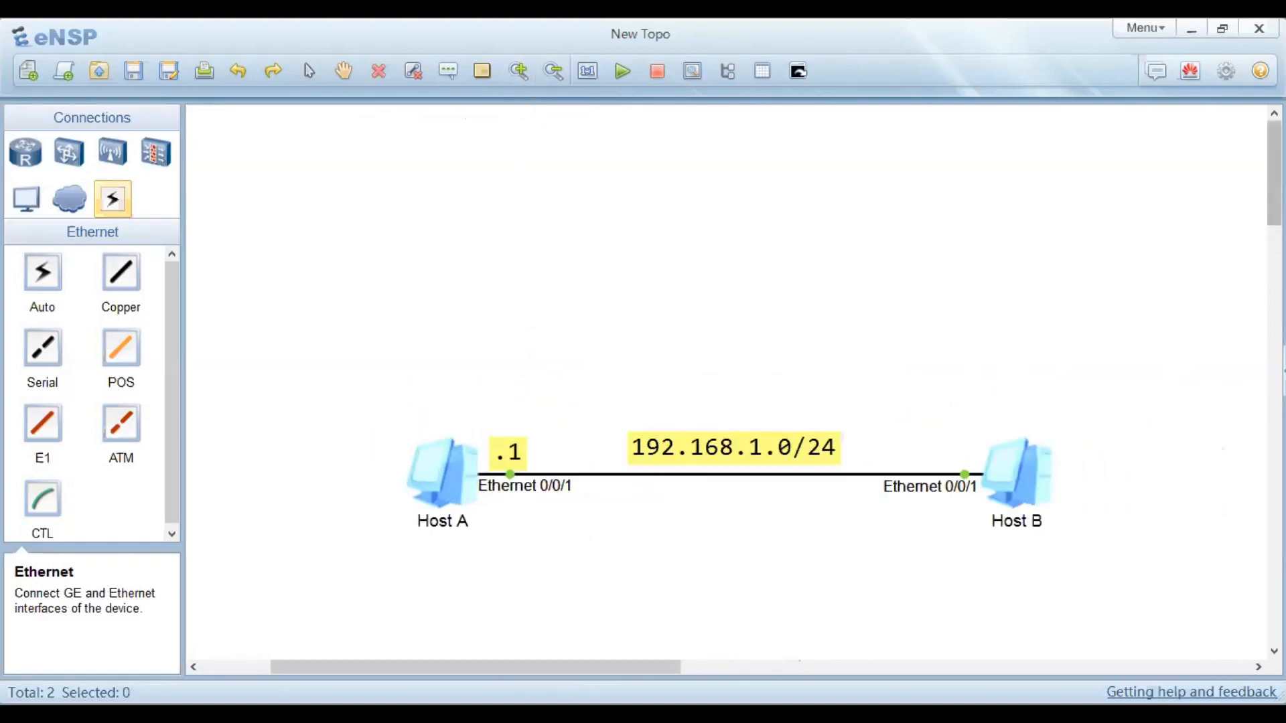
{"action": "mouse_move", "coordinate": [1274, 173]}
{"action": "left_mouse_down"}
{"action": "mouse_move", "coordinate": [1274, 206]}
{"action": "mouse_move", "coordinate": [1274, 183]}
{"action": "left_mouse_up"}
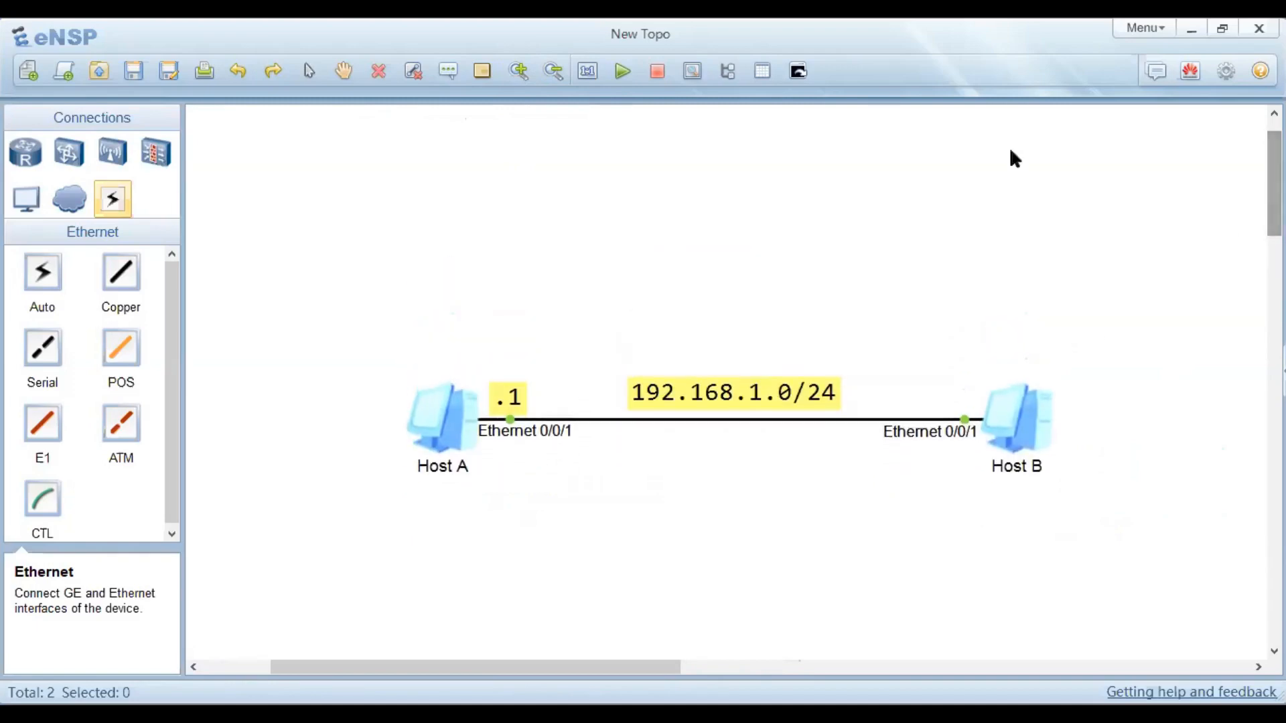
{"action": "left_click", "coordinate": [446, 67]}
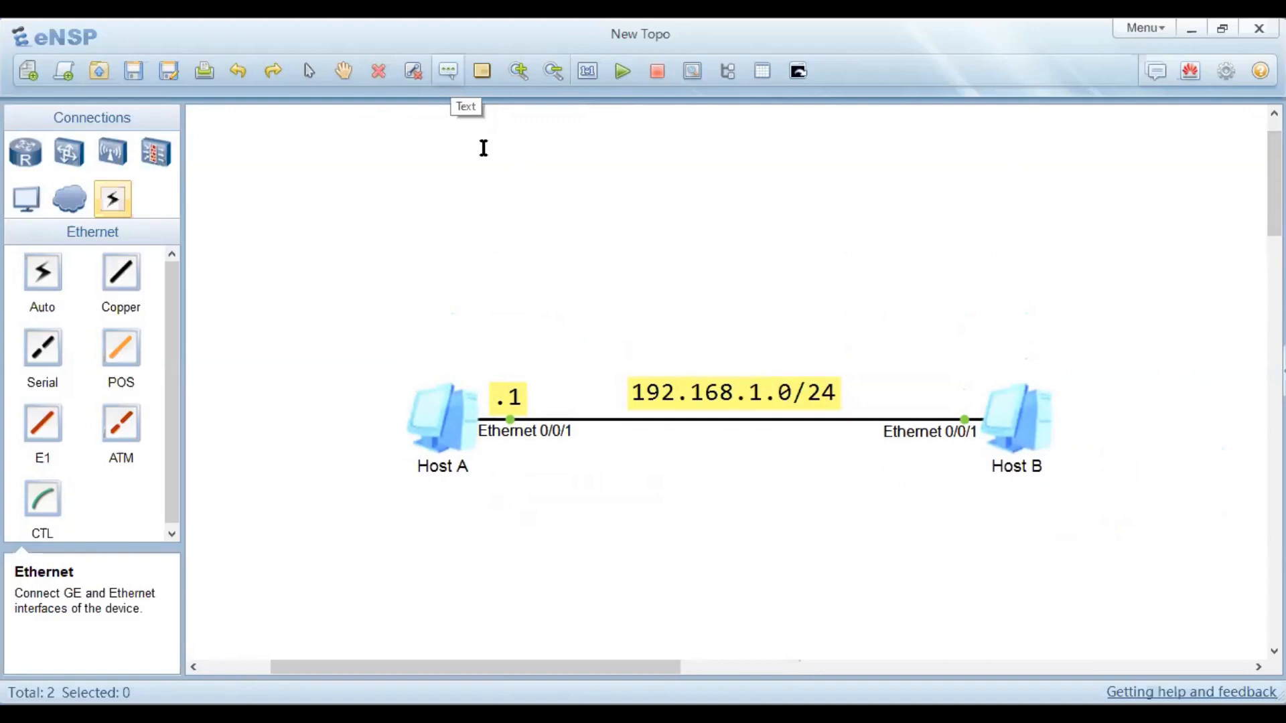
{"action": "left_click", "coordinate": [944, 402]}
{"action": "type", "text": ".2"}
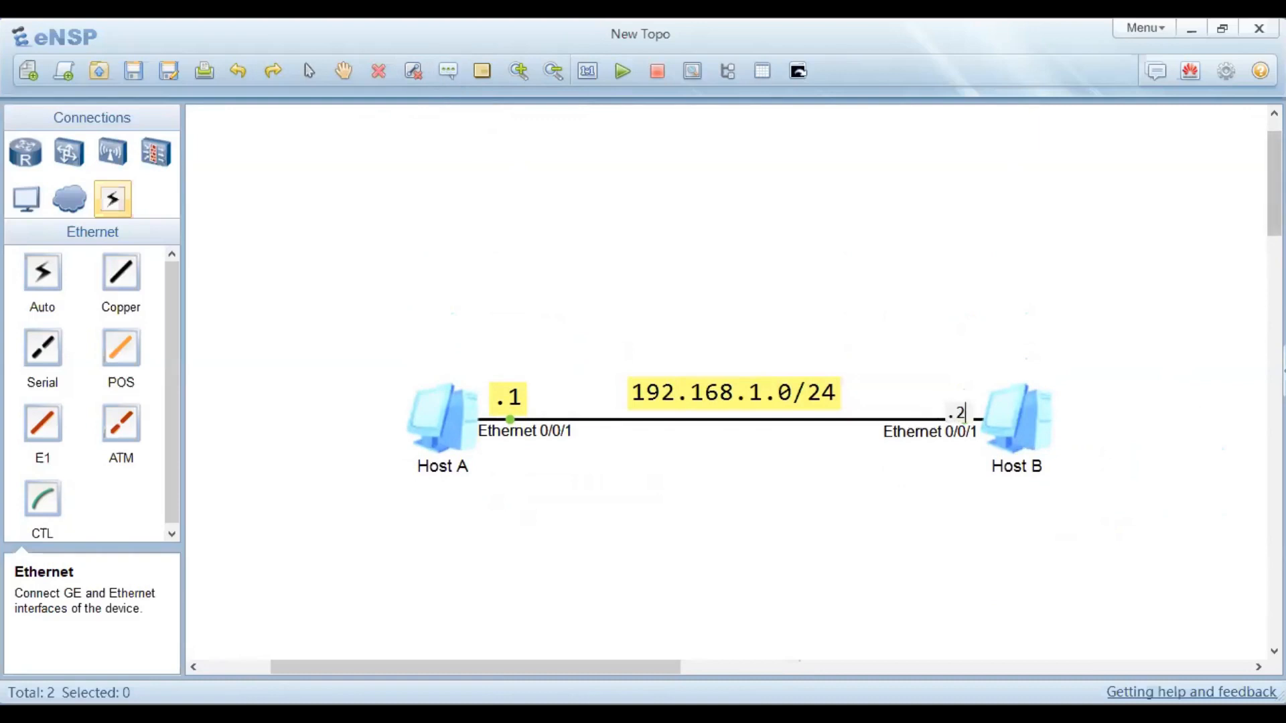
{"action": "left_click", "coordinate": [1007, 503]}
{"action": "mouse_move", "coordinate": [956, 405]}
{"action": "left_mouse_down"}
{"action": "mouse_move", "coordinate": [942, 385]}
{"action": "mouse_move", "coordinate": [949, 393]}
{"action": "left_mouse_up"}
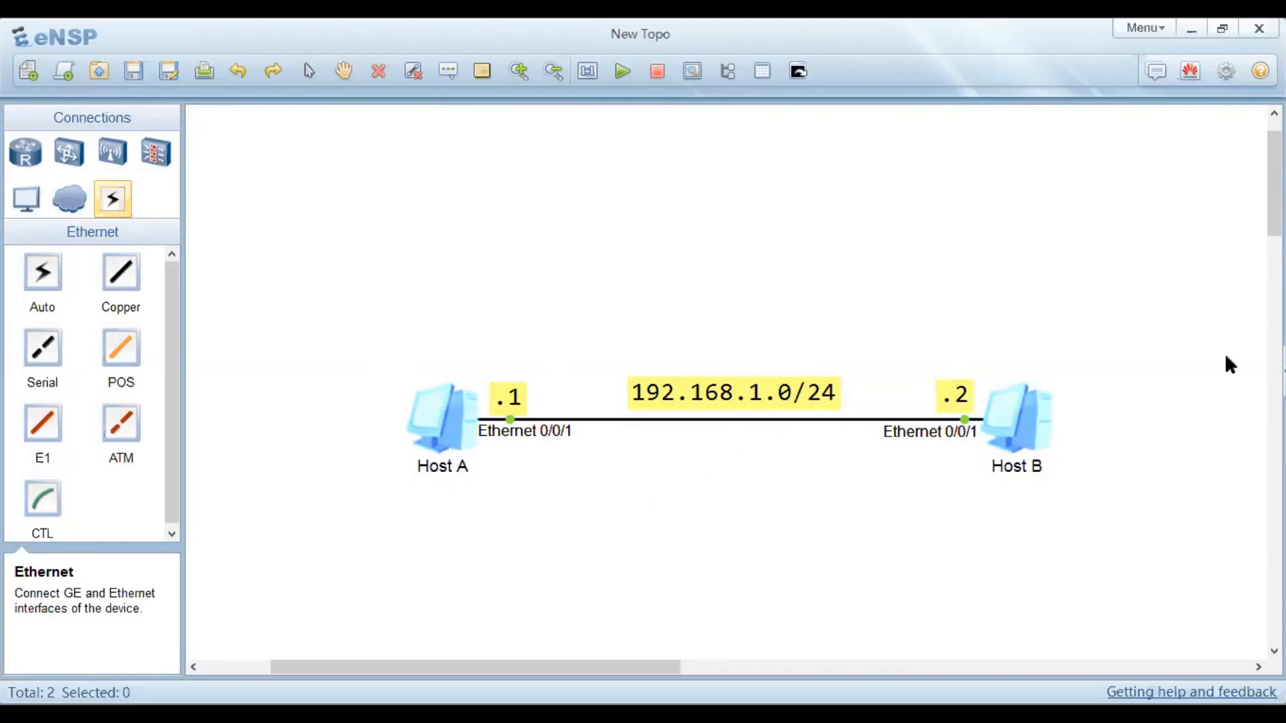
Step: Examine Host A's basic configuration in its settings window, and close the window without changing anything
{"action": "left_click", "coordinate": [442, 428]}
{"action": "right_click", "coordinate": [438, 428]}
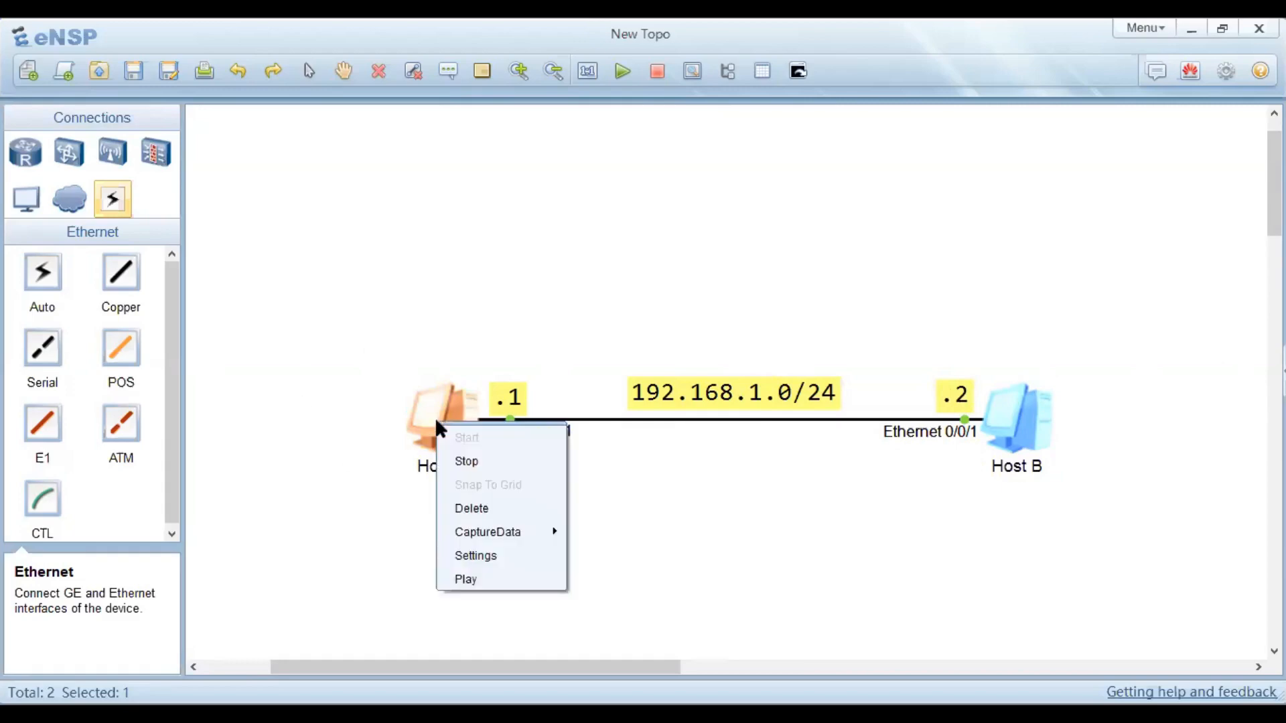
{"action": "left_click", "coordinate": [489, 559]}
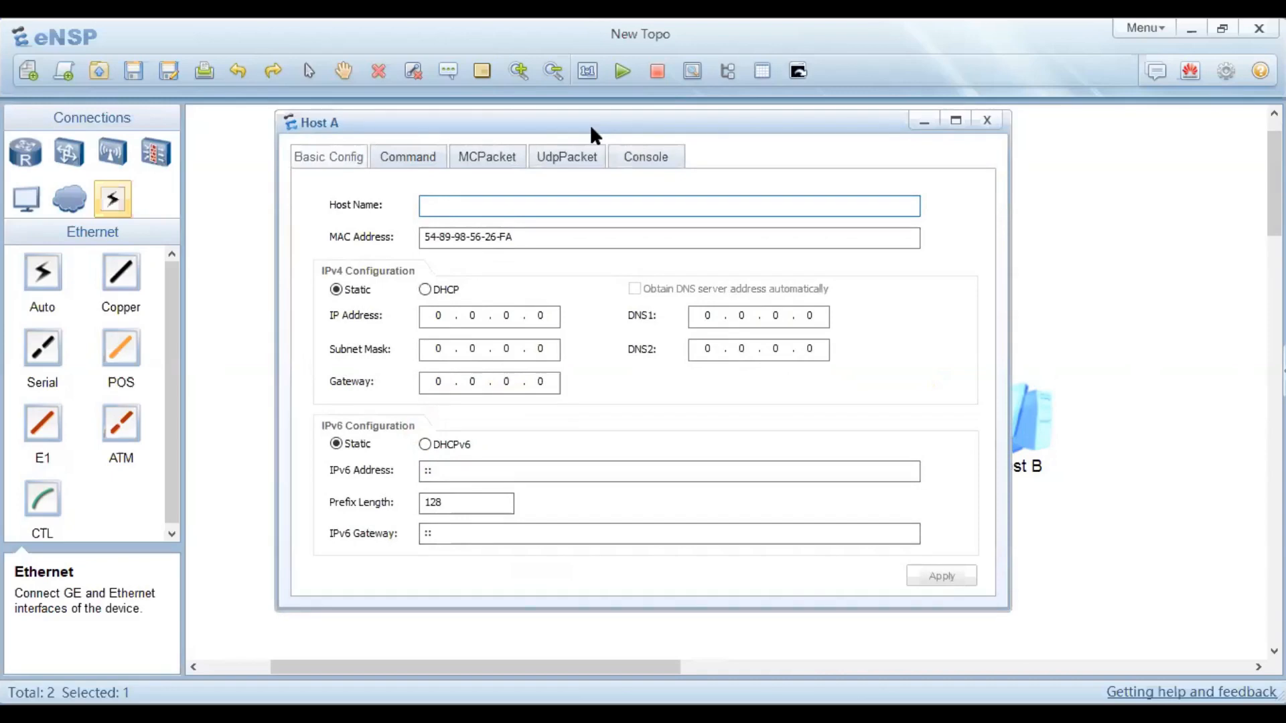
{"action": "left_click_drag", "start_coordinate": [591, 127], "coordinate": [619, 210]}
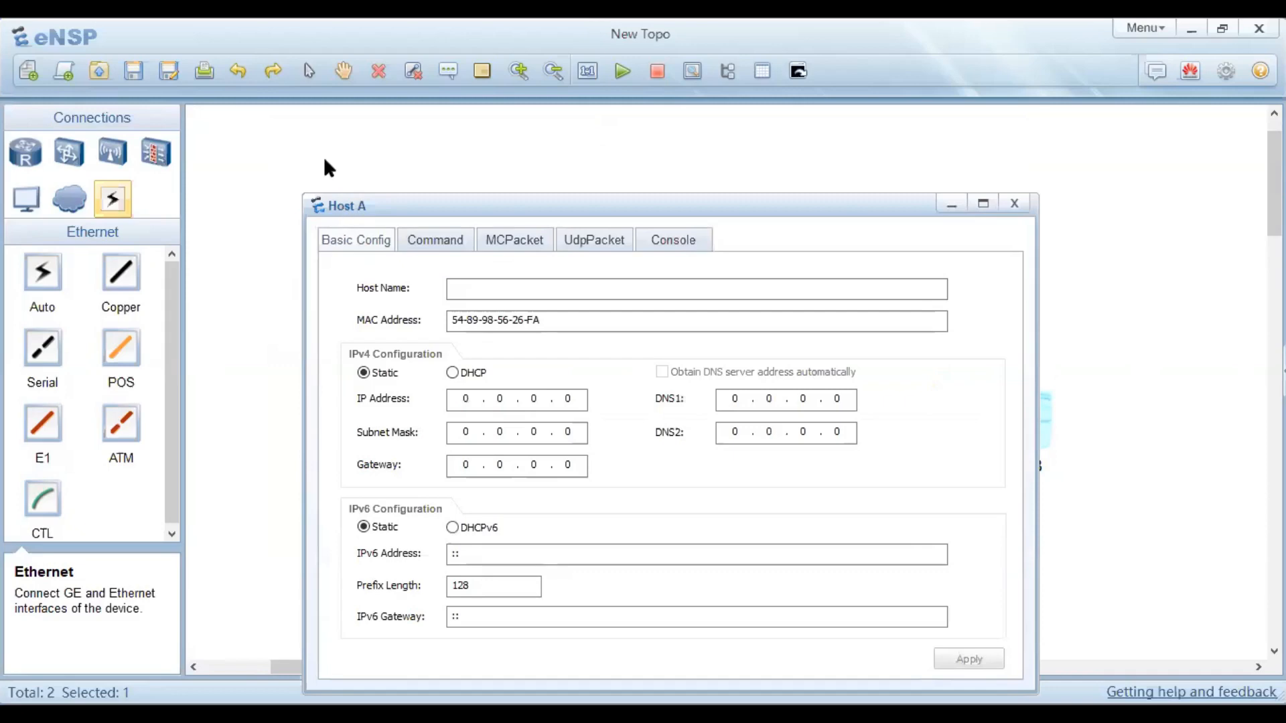
{"action": "left_click_drag", "start_coordinate": [337, 212], "coordinate": [324, 150]}
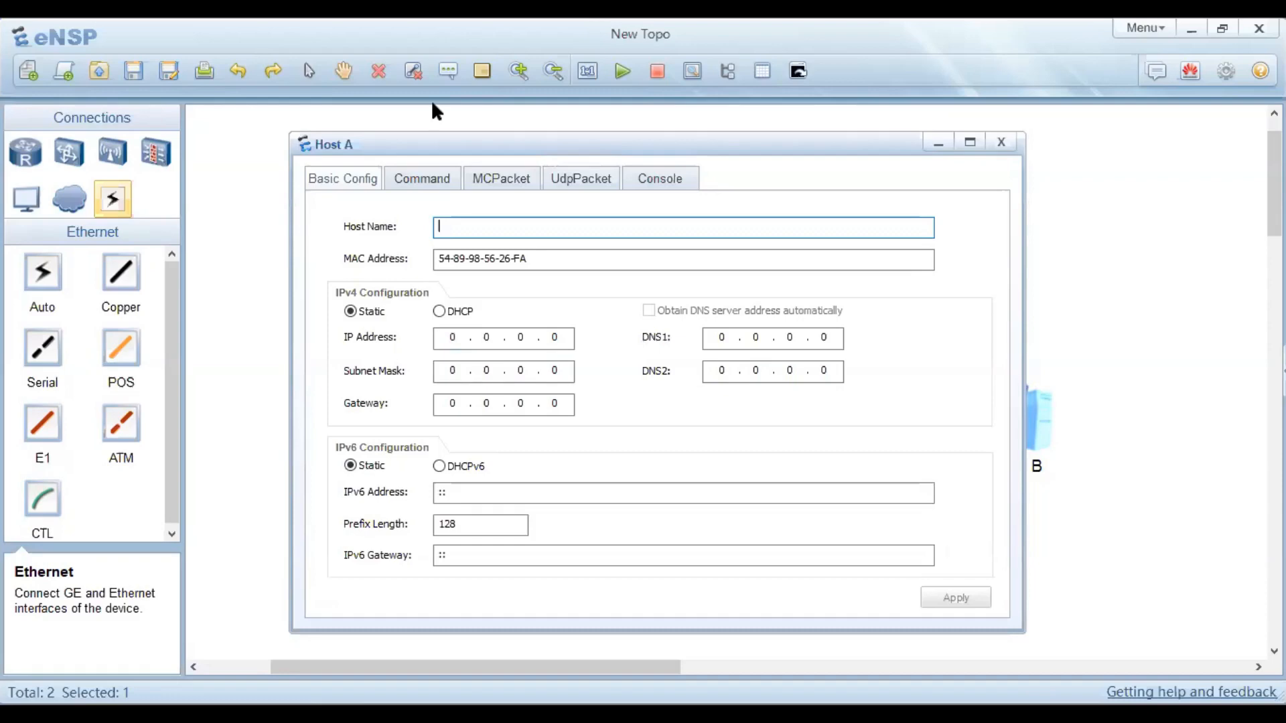
{"action": "left_click", "coordinate": [1001, 142]}
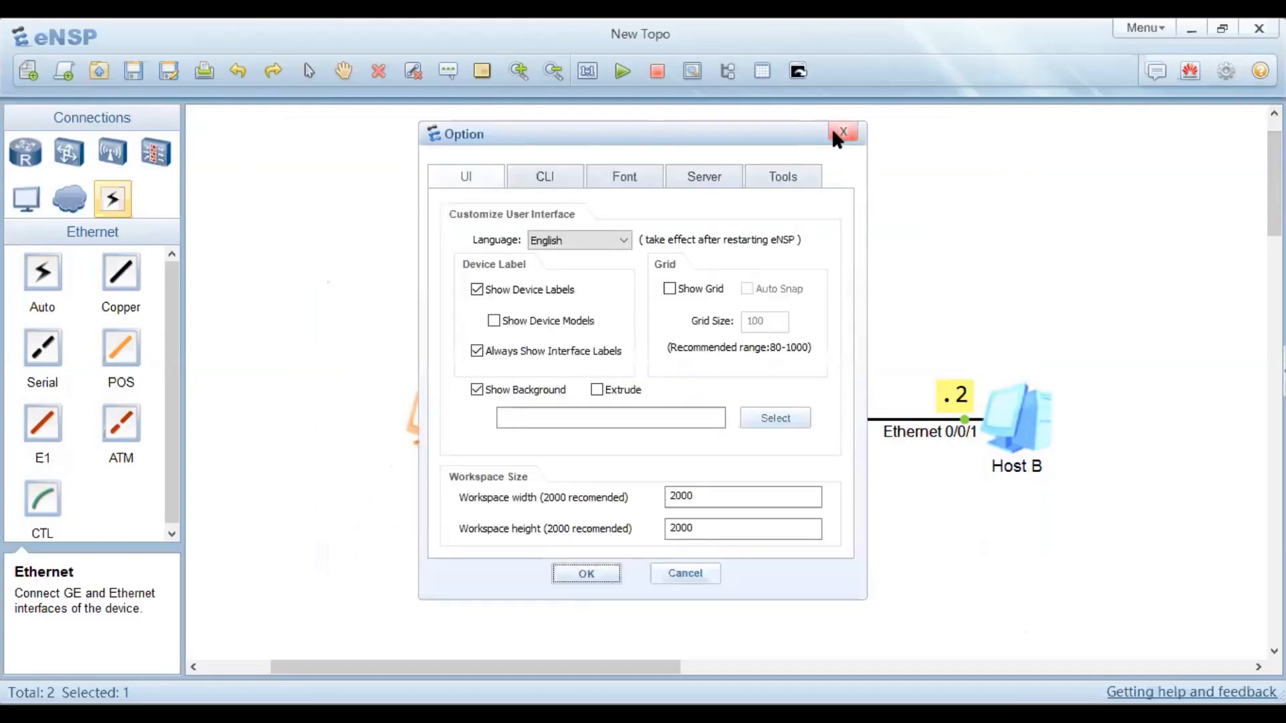
Step: Examine the font options for the CLI and text labels, including the label size and colour choices, and close the options without changing anything
{"action": "left_click", "coordinate": [842, 132]}
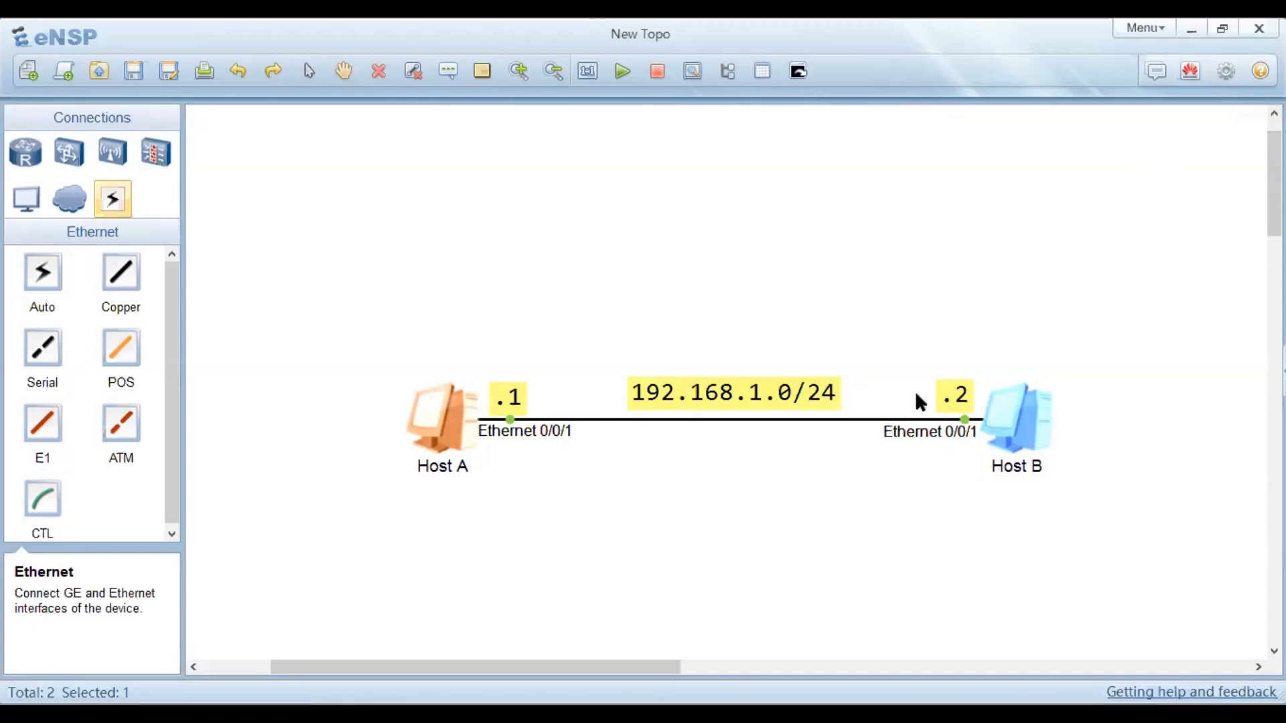
{"action": "left_click", "coordinate": [1224, 70]}
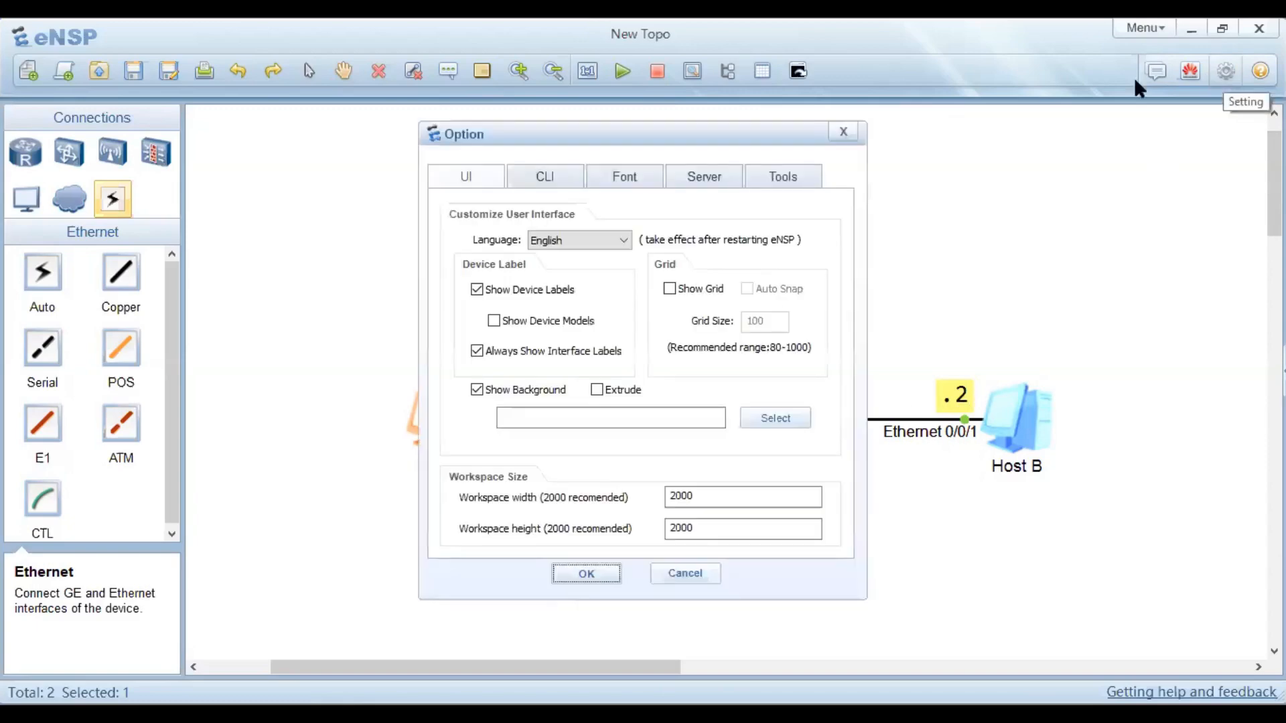
{"action": "left_click", "coordinate": [615, 179]}
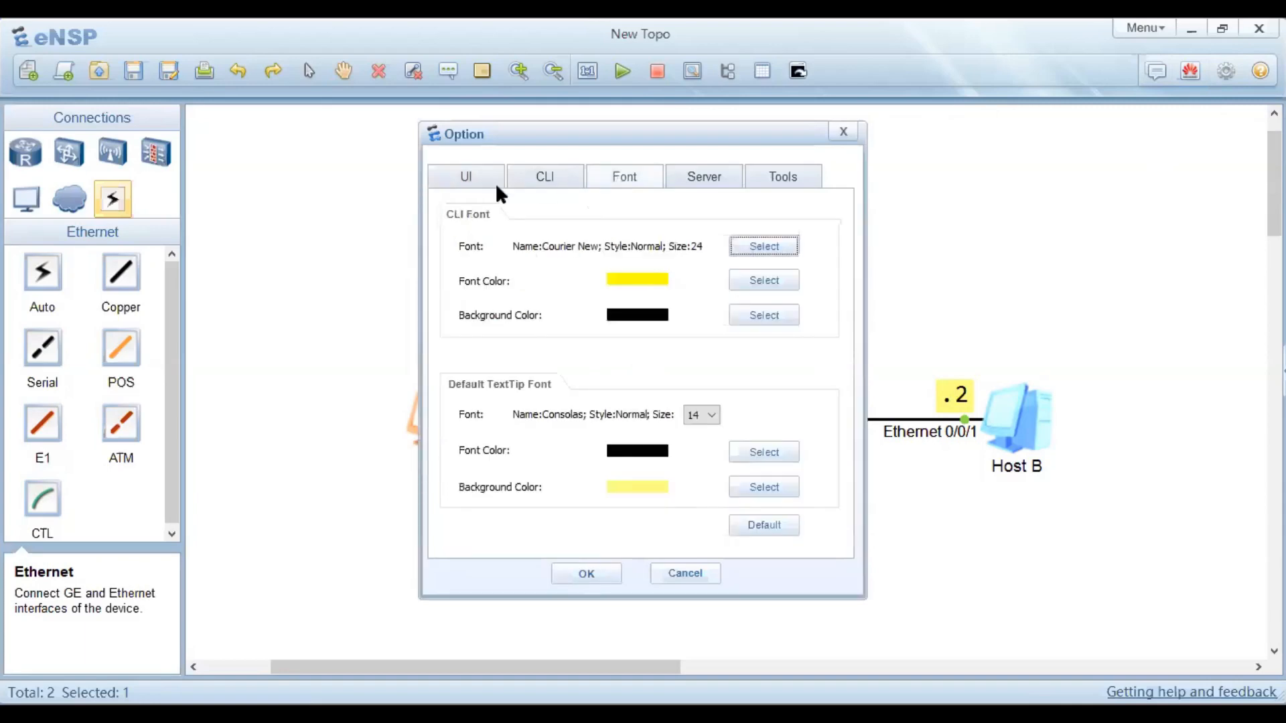
{"action": "left_click", "coordinate": [630, 175]}
{"action": "left_click", "coordinate": [708, 418]}
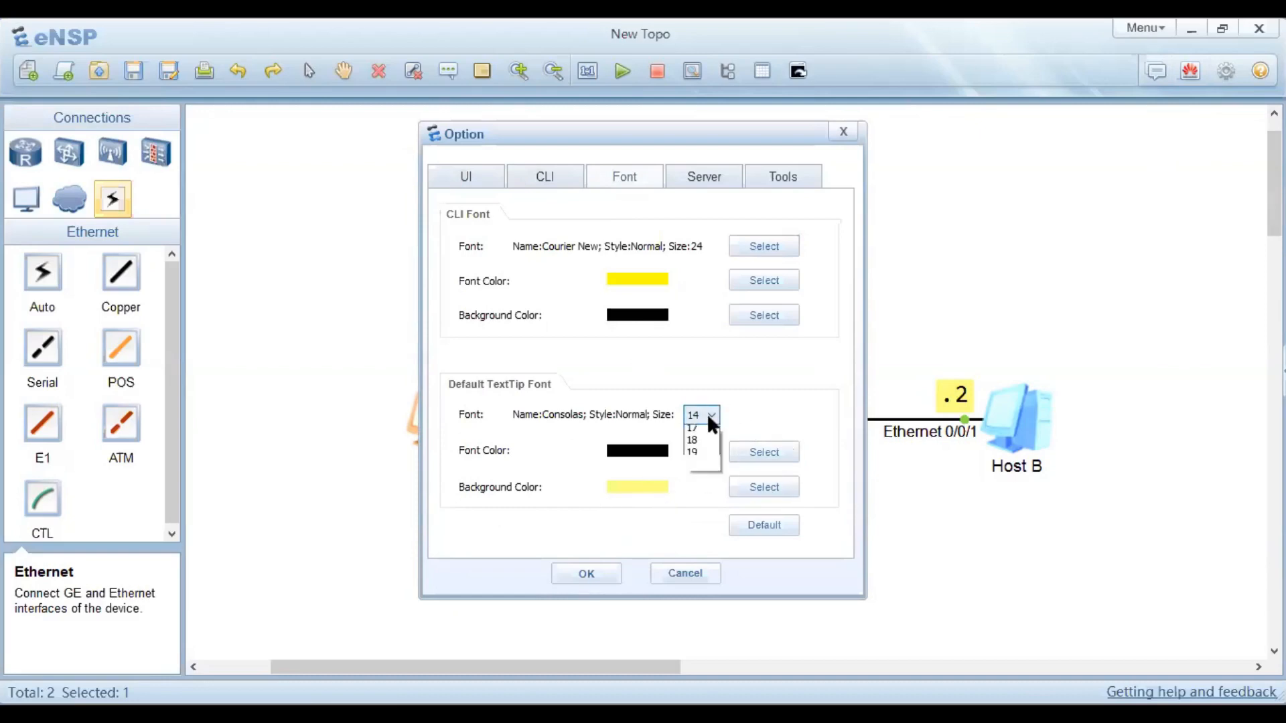
{"action": "left_click", "coordinate": [594, 449]}
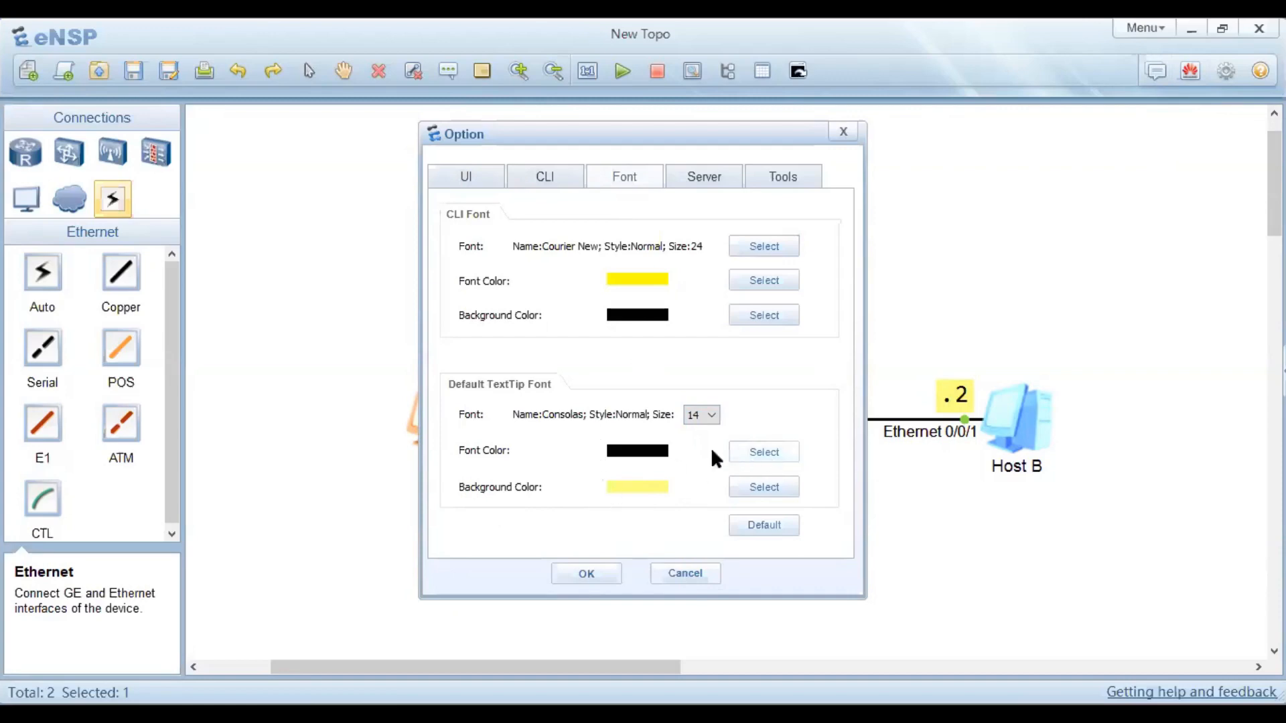
{"action": "left_click", "coordinate": [785, 454]}
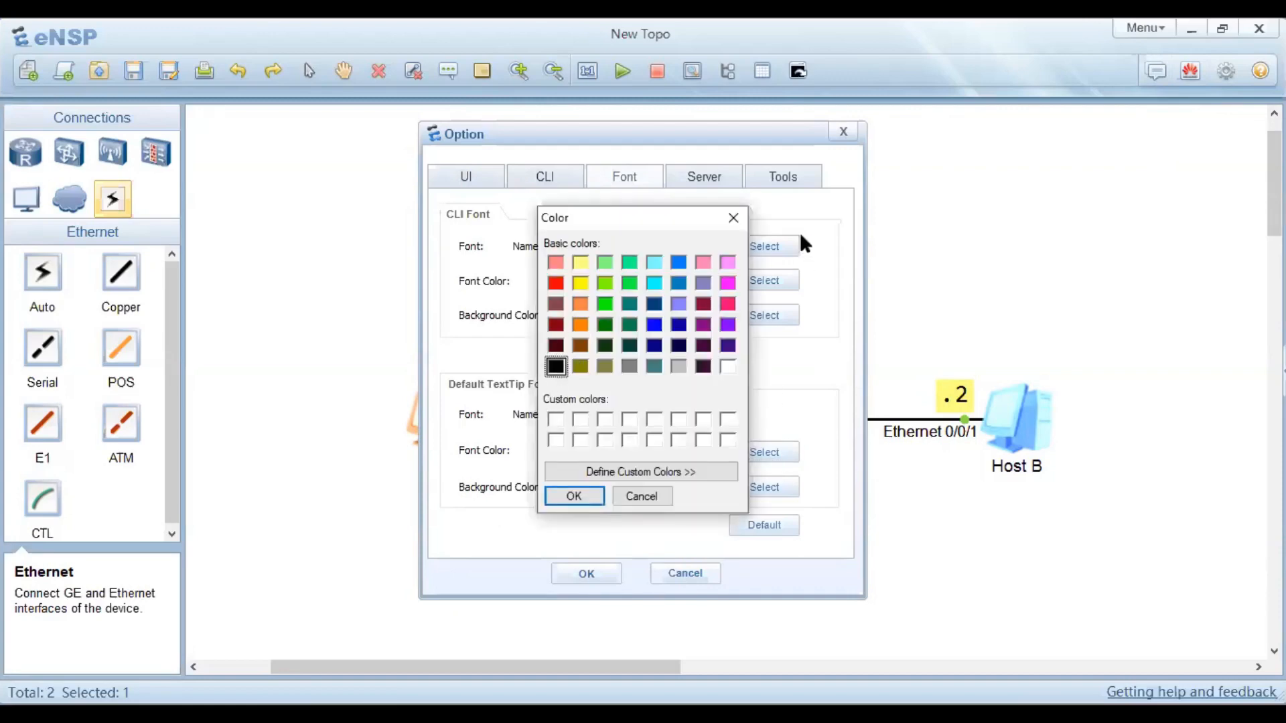
{"action": "left_click", "coordinate": [730, 216]}
{"action": "left_click", "coordinate": [763, 488]}
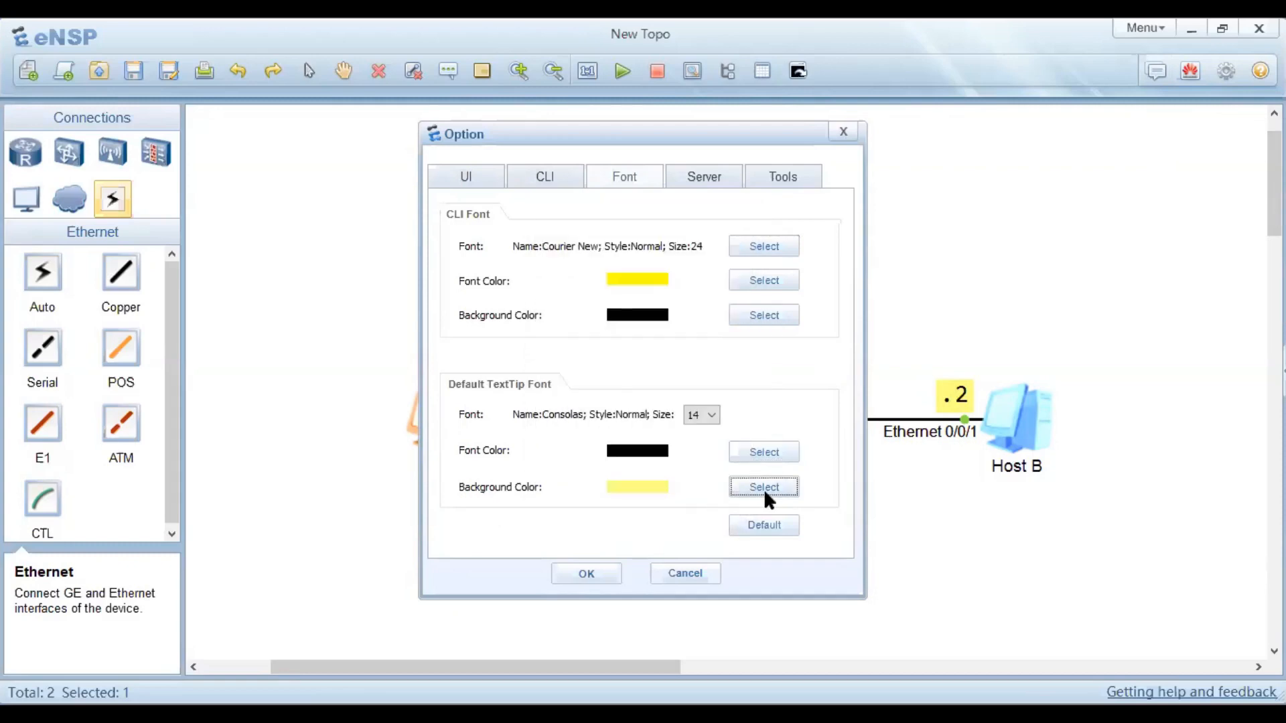
{"action": "left_click", "coordinate": [731, 217]}
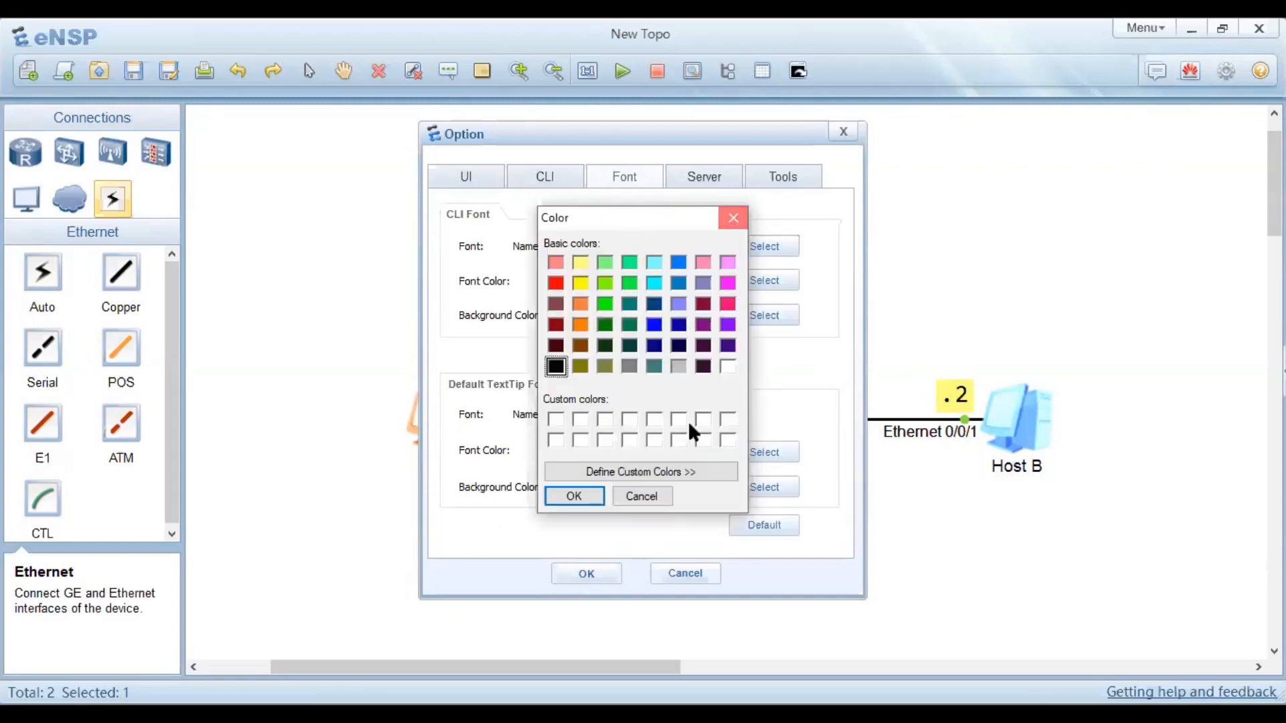
{"action": "left_click", "coordinate": [703, 414]}
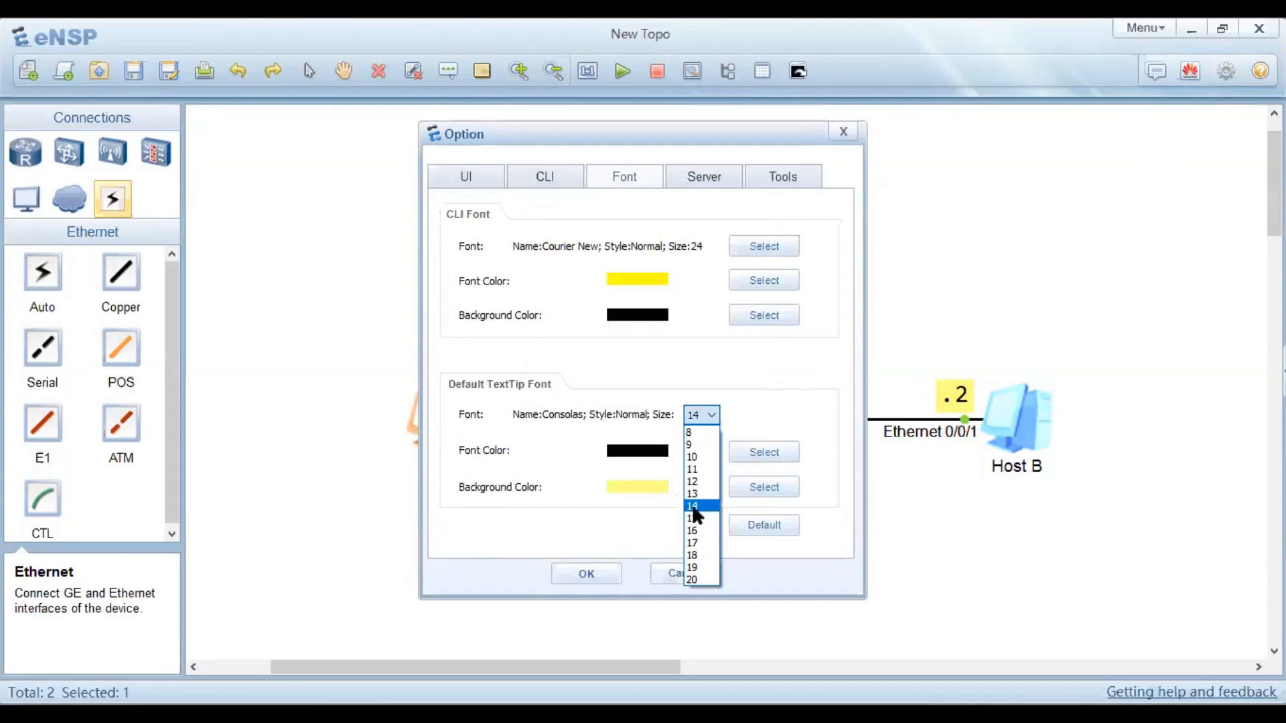
{"action": "left_click", "coordinate": [694, 507]}
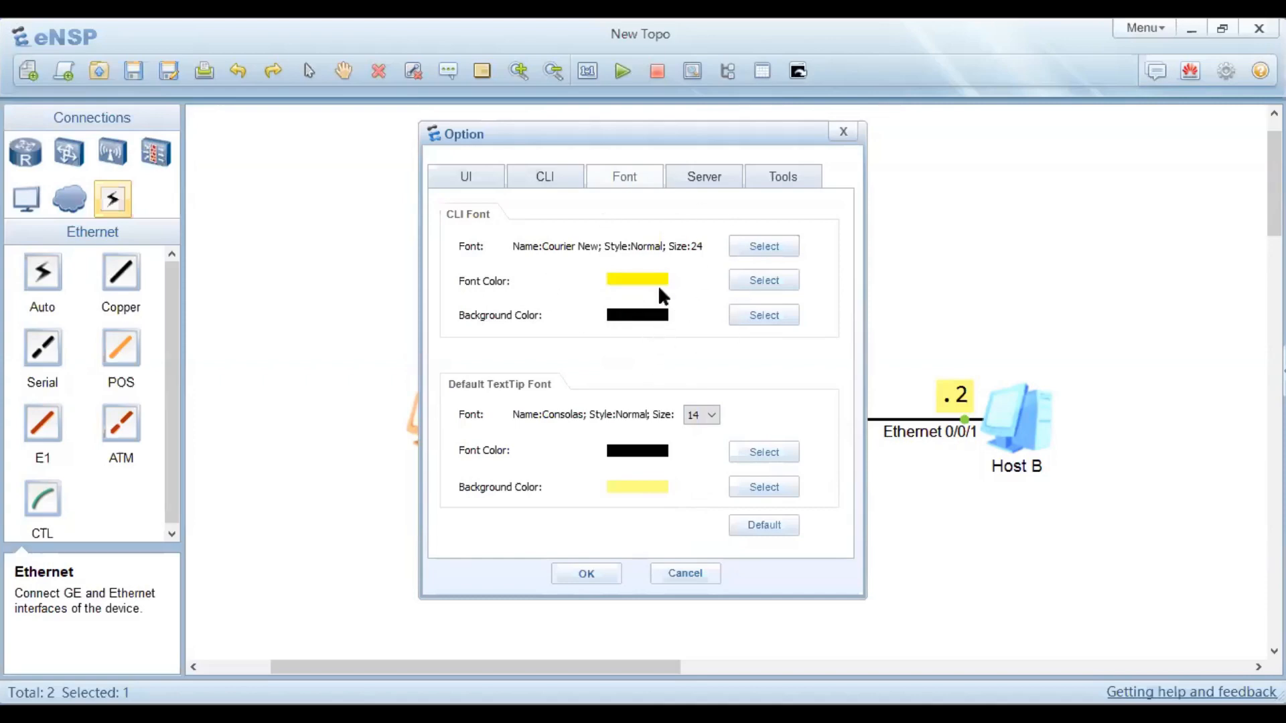
{"action": "left_click", "coordinate": [844, 134]}
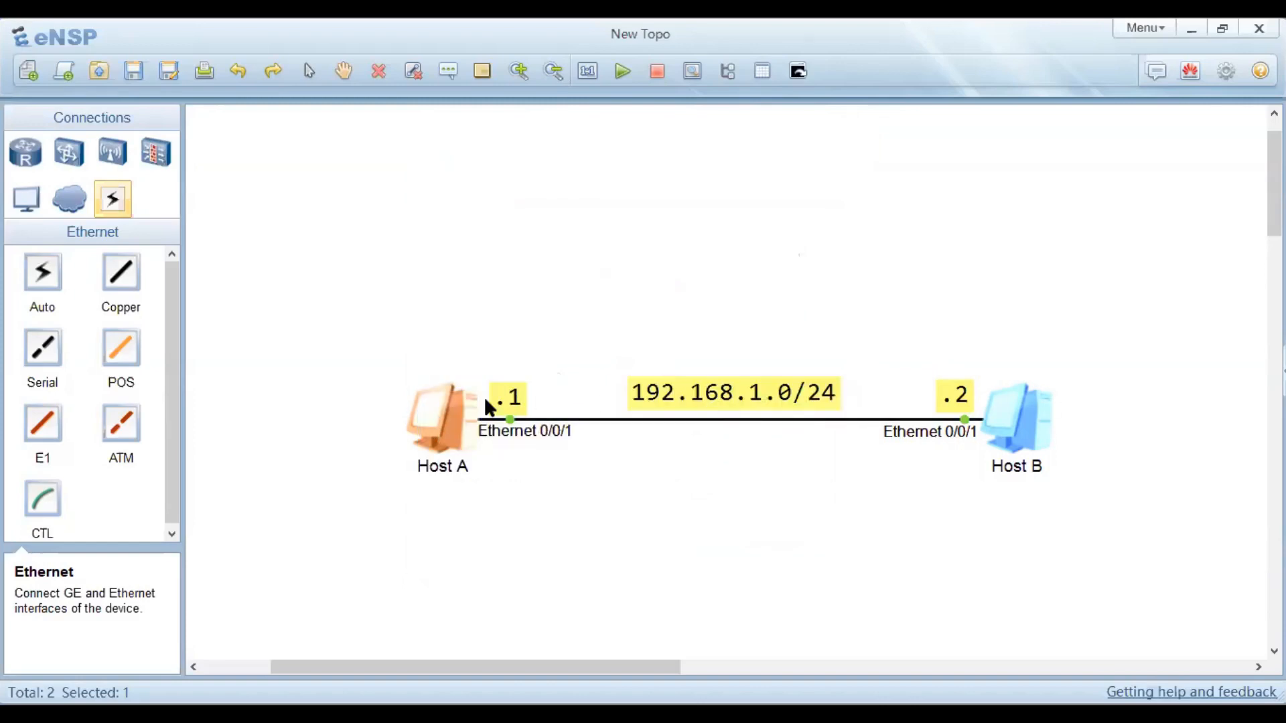
{"action": "right_click", "coordinate": [436, 415]}
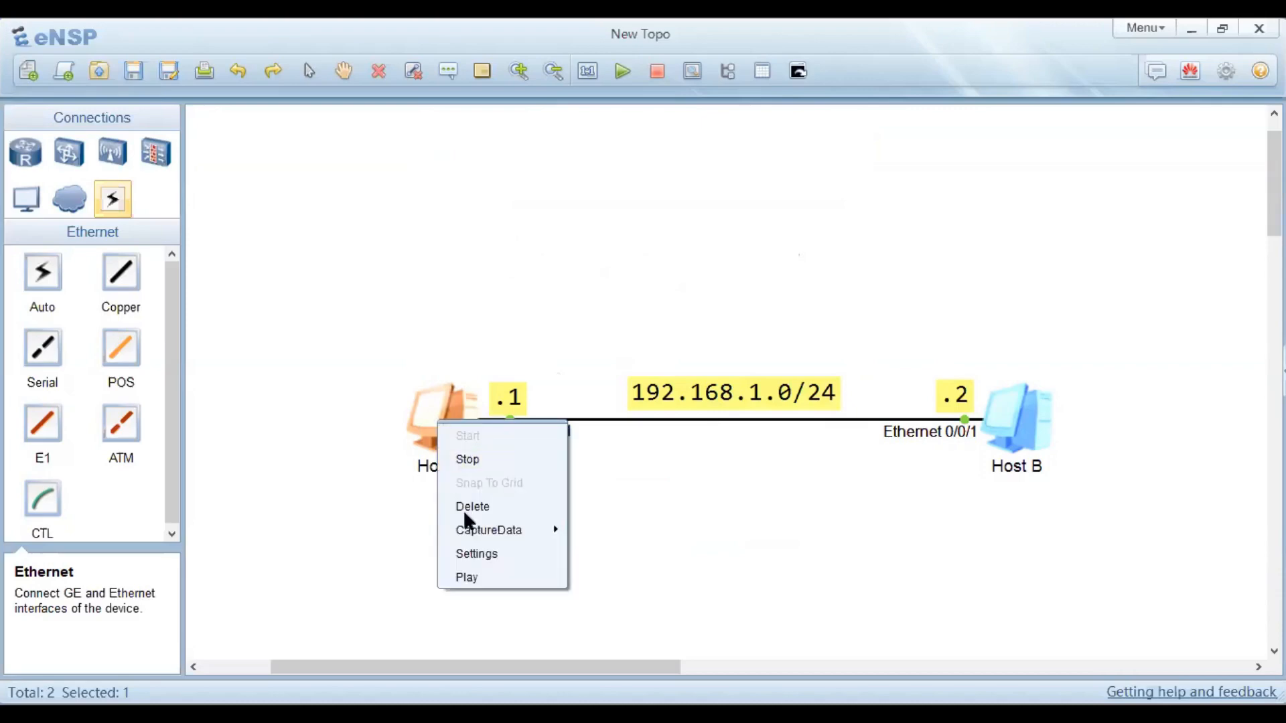
{"action": "left_click", "coordinate": [478, 552]}
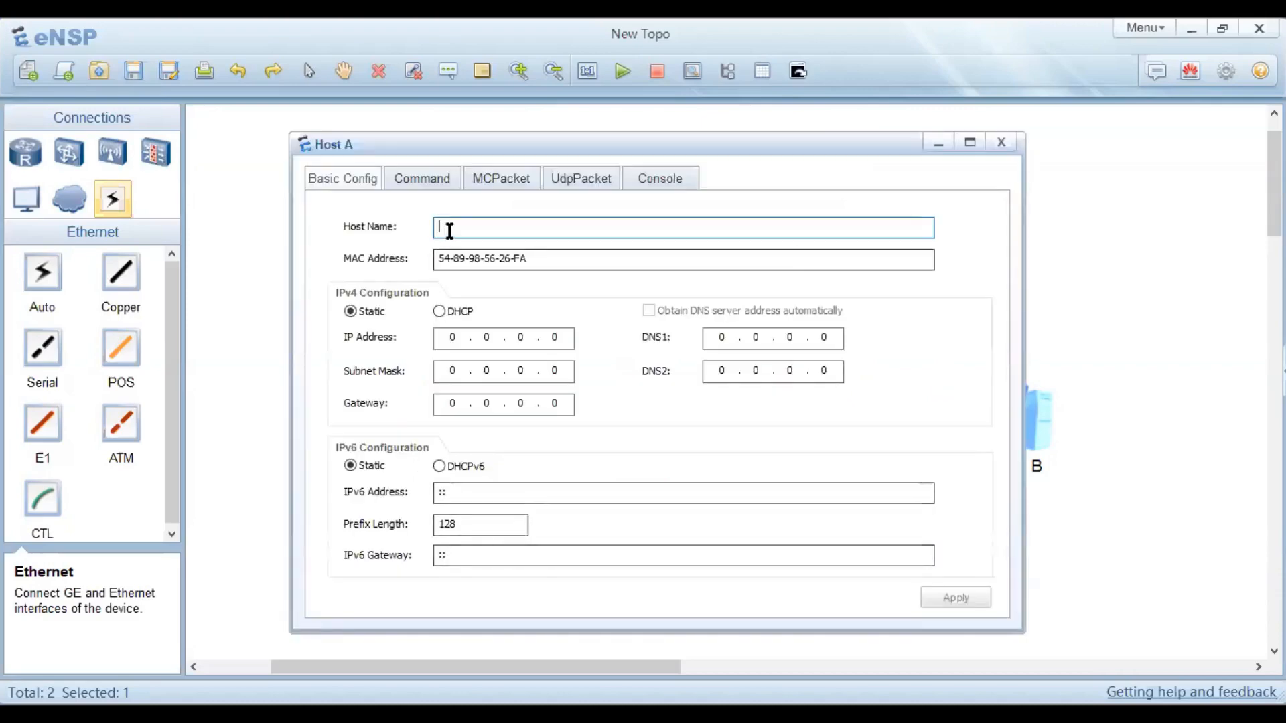
{"action": "type", "text": "Host A"}
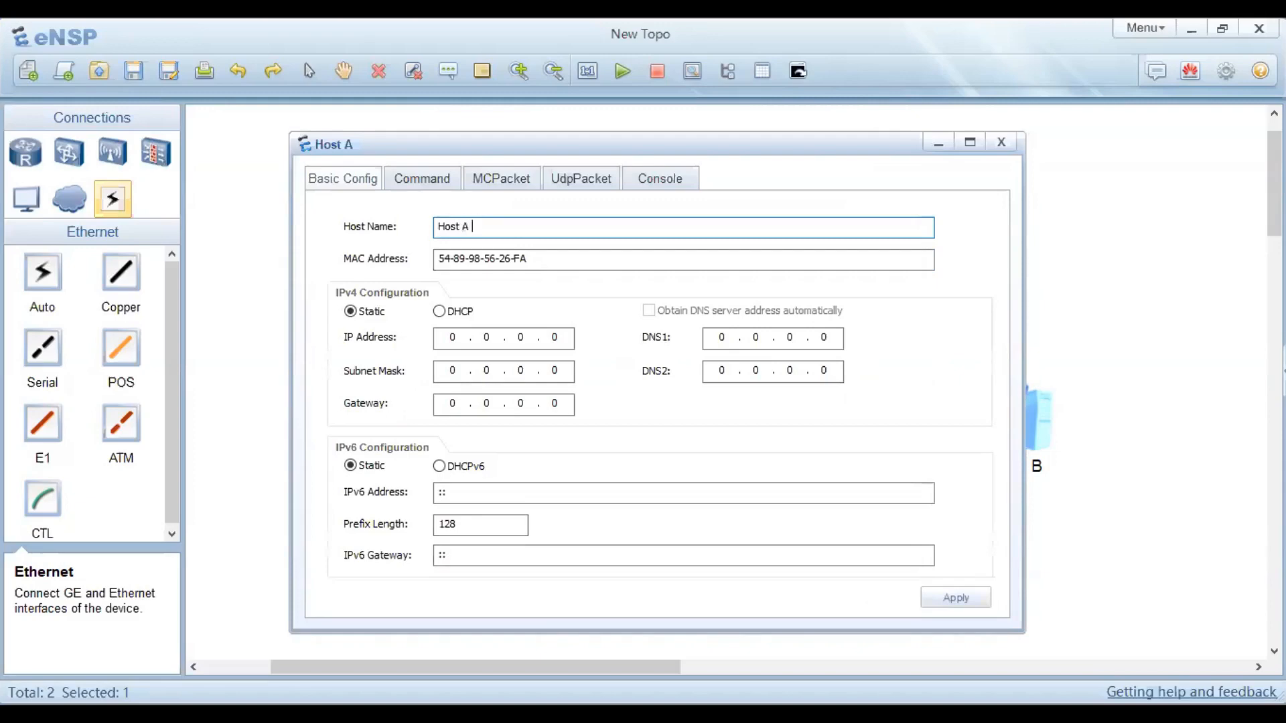
{"action": "key", "text": "BackSpace"}
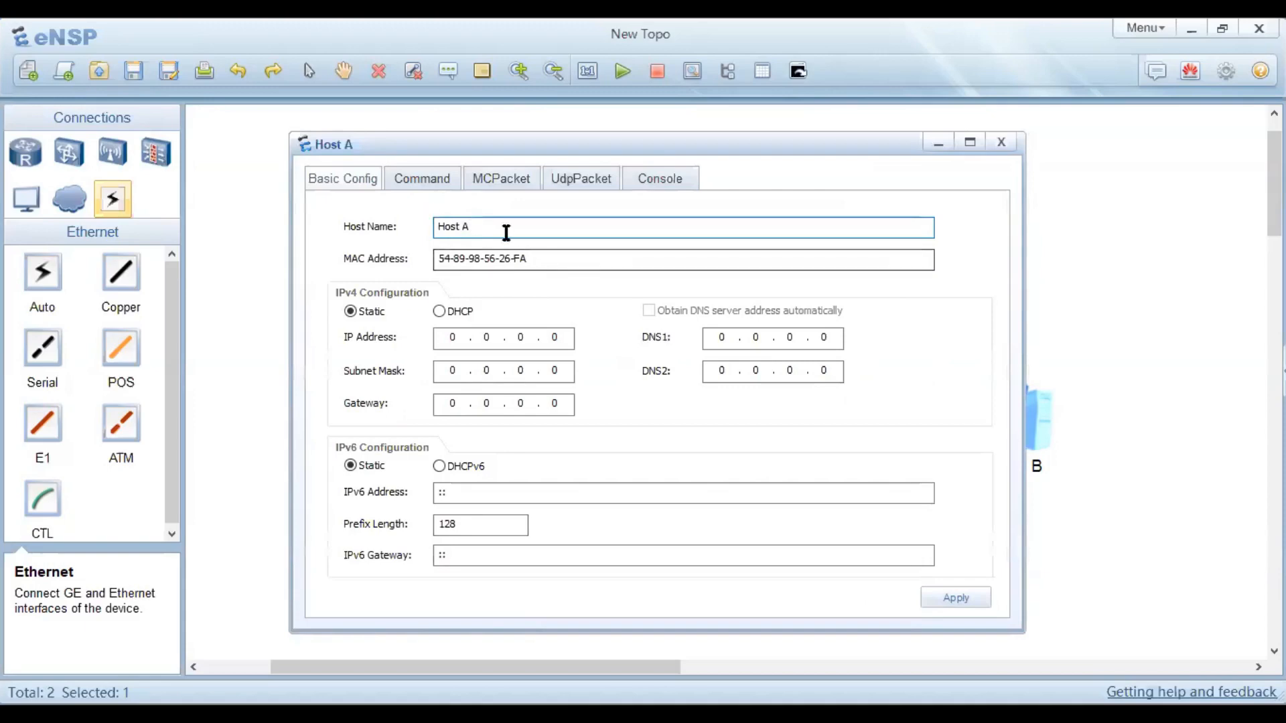
{"action": "left_click", "coordinate": [549, 257]}
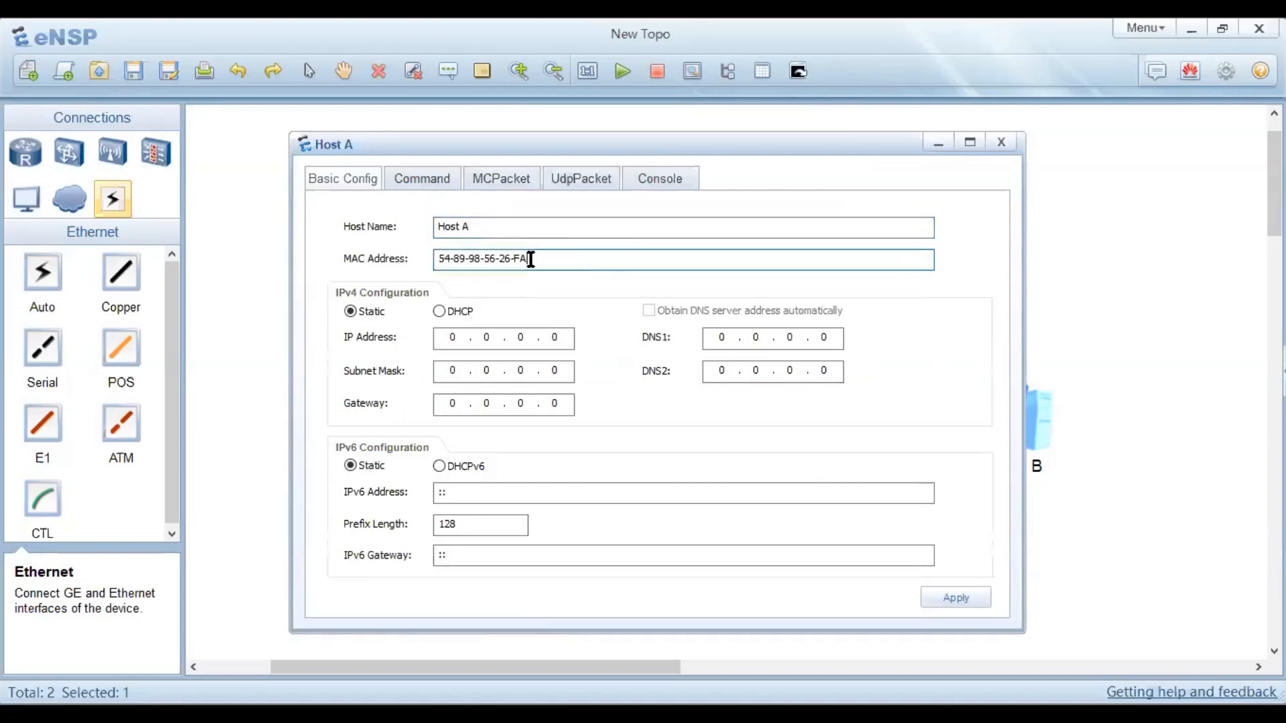
{"action": "left_click_drag", "start_coordinate": [531, 259], "coordinate": [516, 260]}
{"action": "type", "text": "A"}
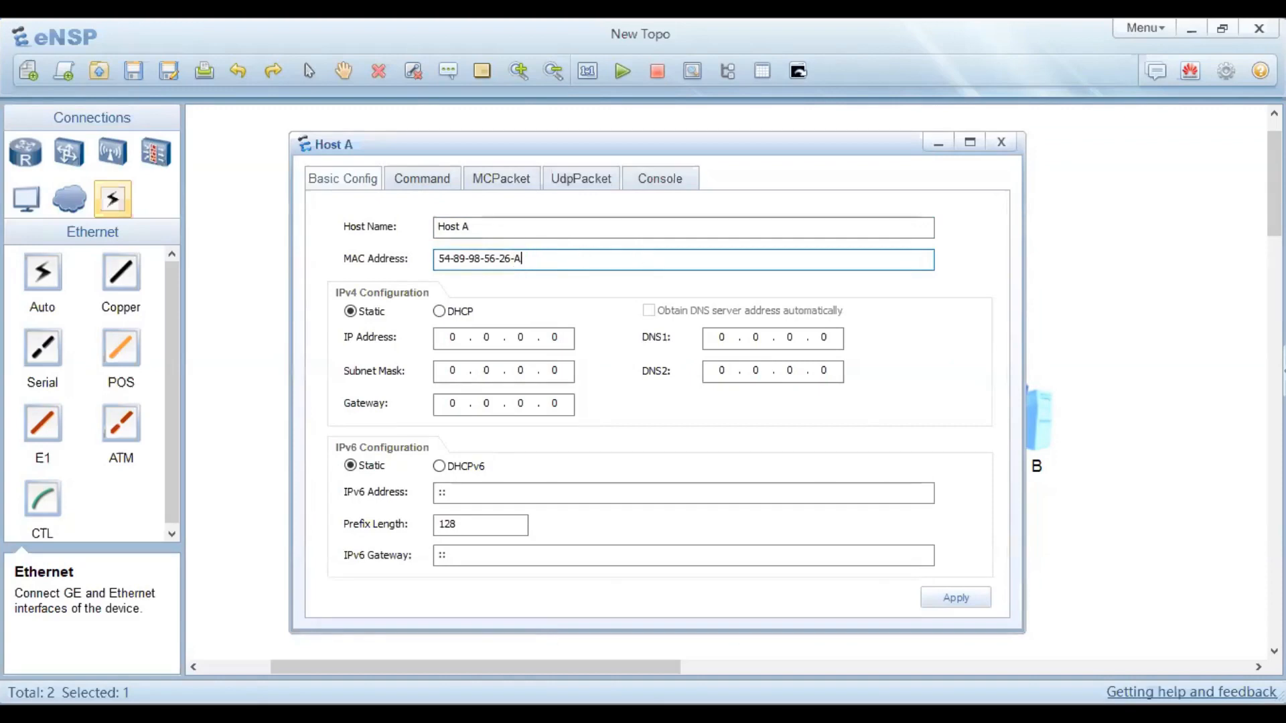
{"action": "type", "text": "A"}
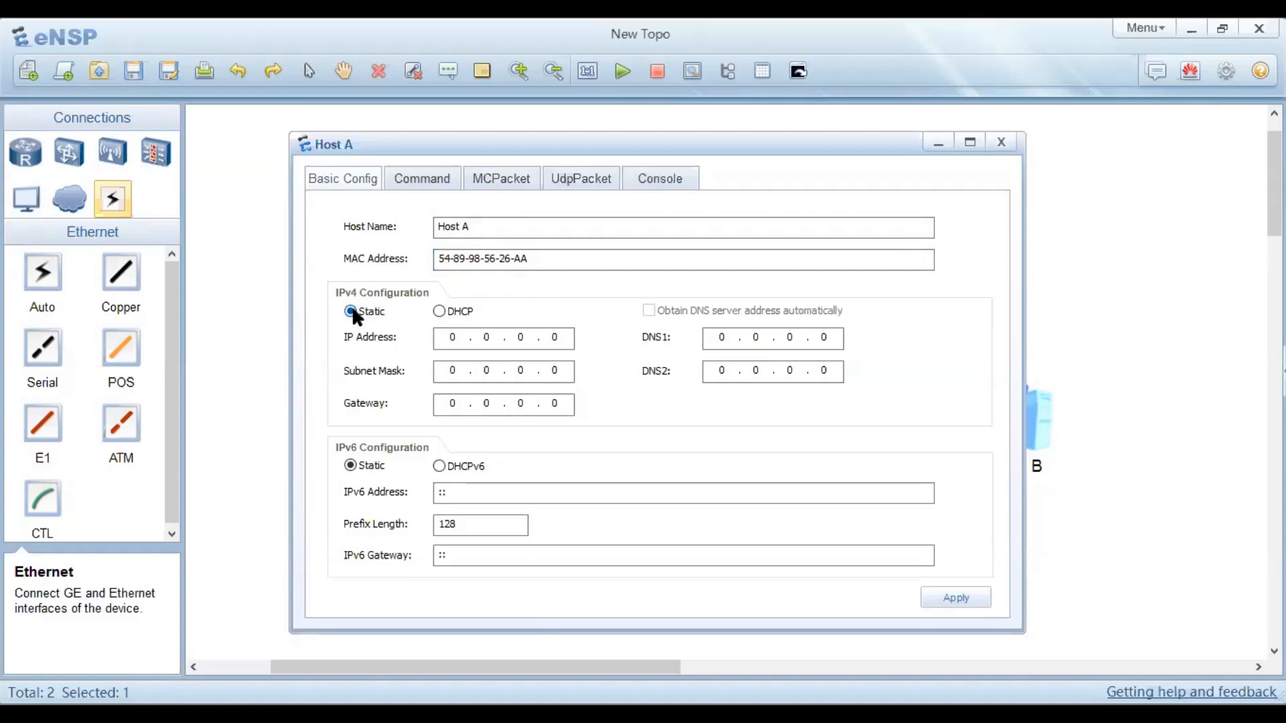
Step: Try DHCP for Host A's IPv4 configuration, return to static, and set IP address 192.168.1.1 with subnet mask 255.255.255.0
{"action": "left_click", "coordinate": [440, 312]}
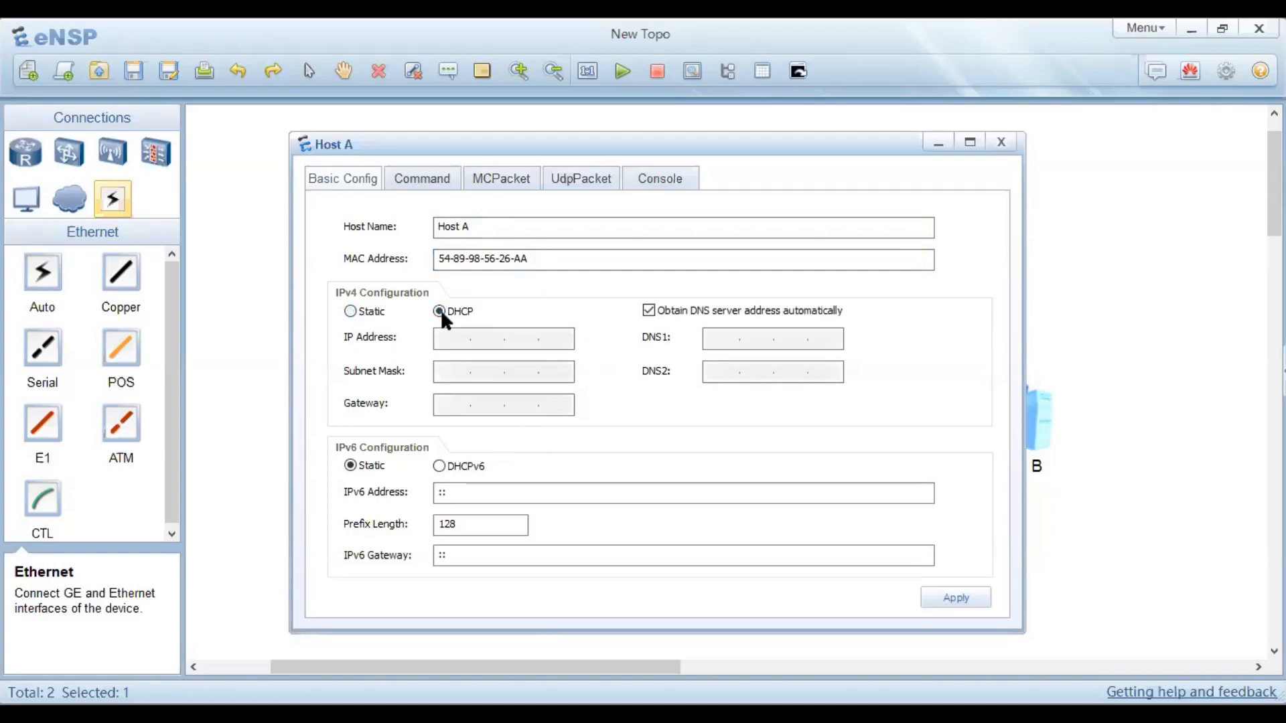
{"action": "left_click", "coordinate": [351, 311]}
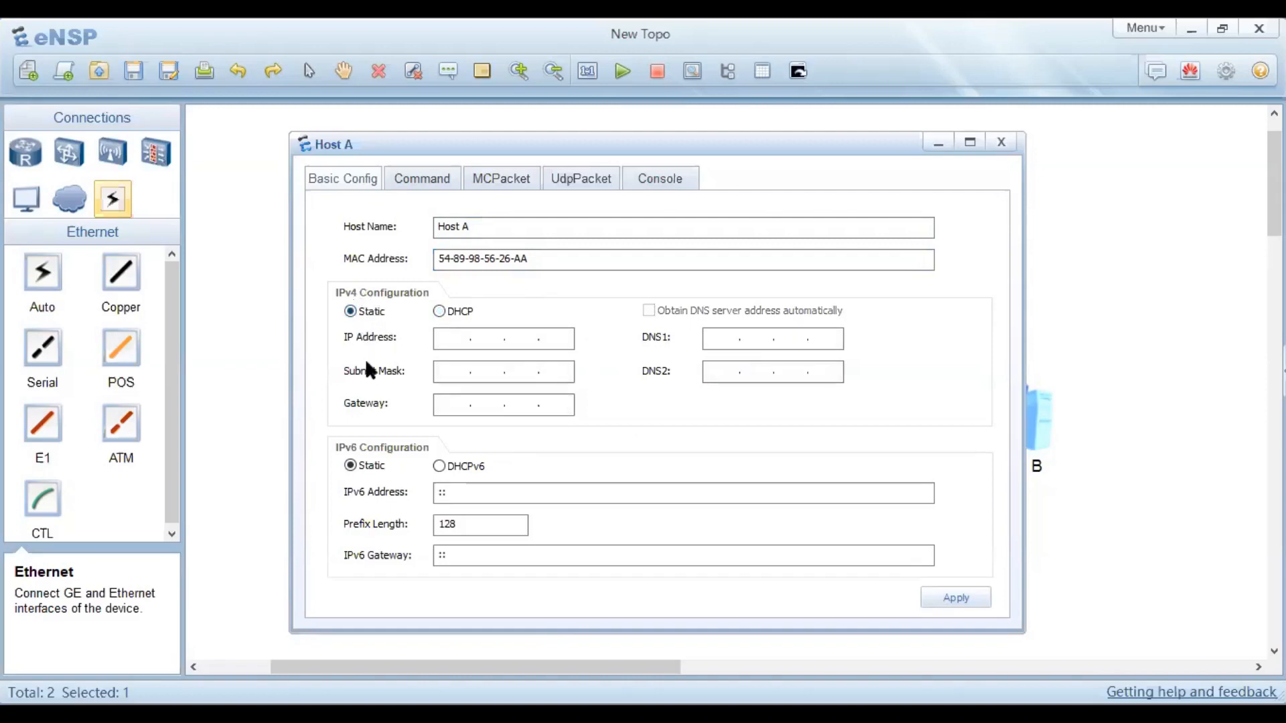
{"action": "left_click", "coordinate": [451, 337]}
{"action": "type", "text": "192.168.1"}
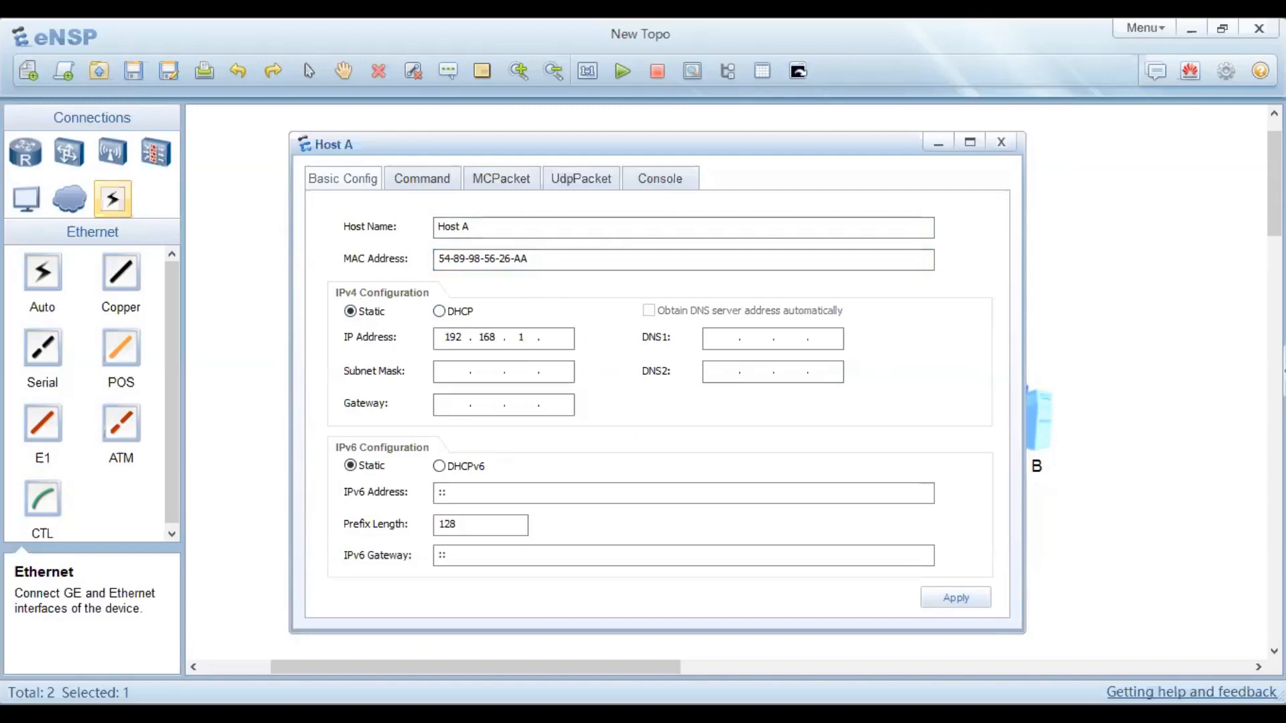
{"action": "key", "text": "Tab"}
{"action": "type", "text": "192186"}
{"action": "key", "text": "Tab"}
{"action": "key", "text": "Tab"}
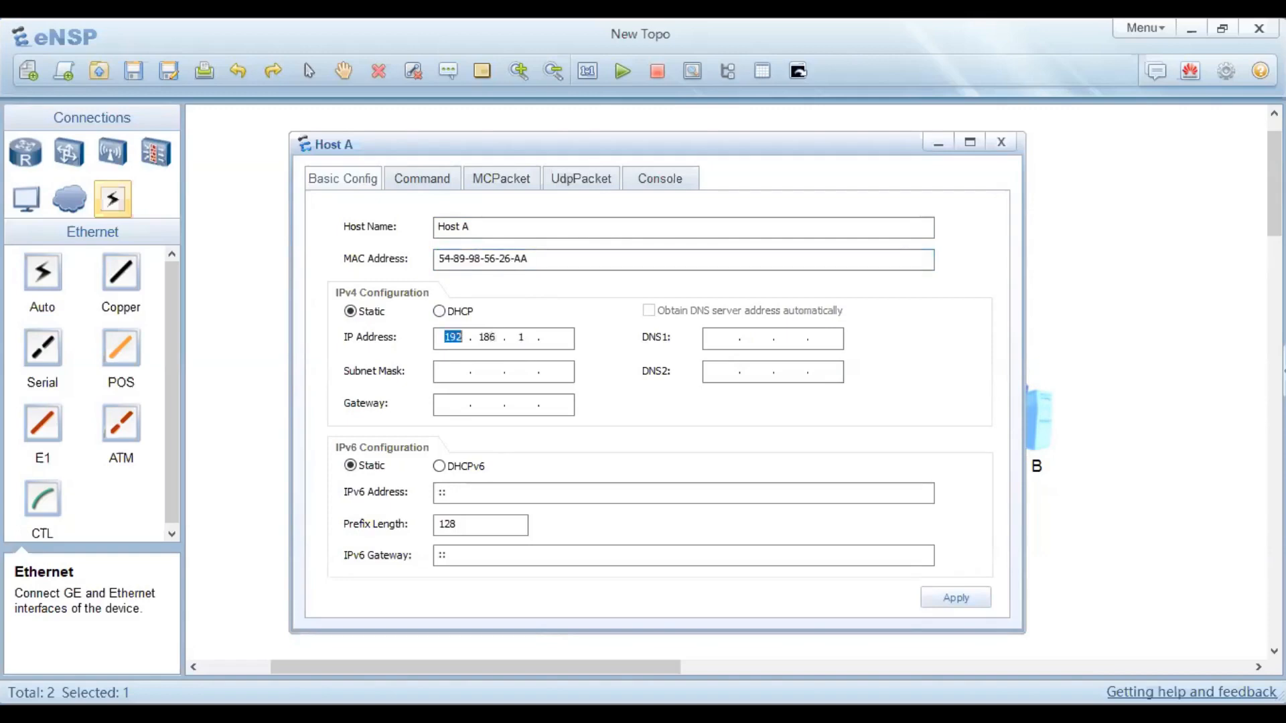
{"action": "type", "text": "192 . "}
{"action": "type", "text": "168 . "}
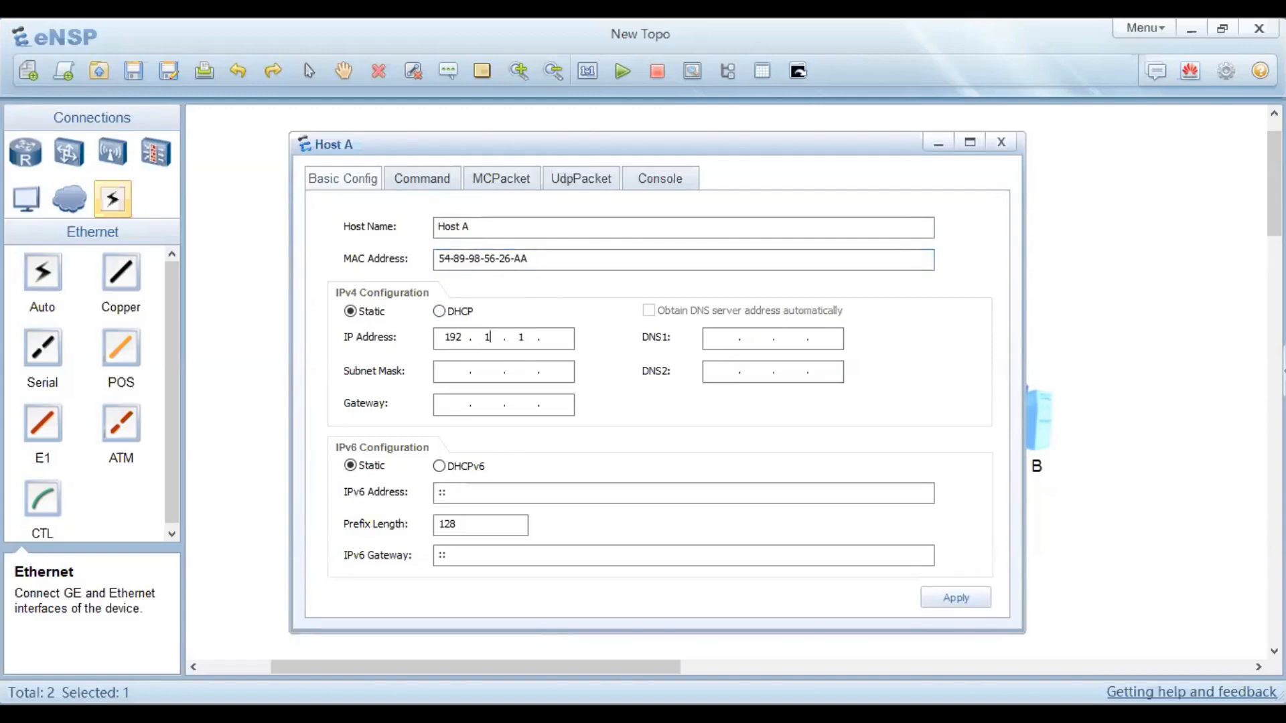
{"action": "type", "text": "1 . 1"}
{"action": "key", "text": "Tab"}
{"action": "type", "text": "255 . 255 . 255 . 0"}
Step: Enter 8.8.8.8 as Host A's first DNS server, and clear the entry again
{"action": "type", "text": "8.8.8"}
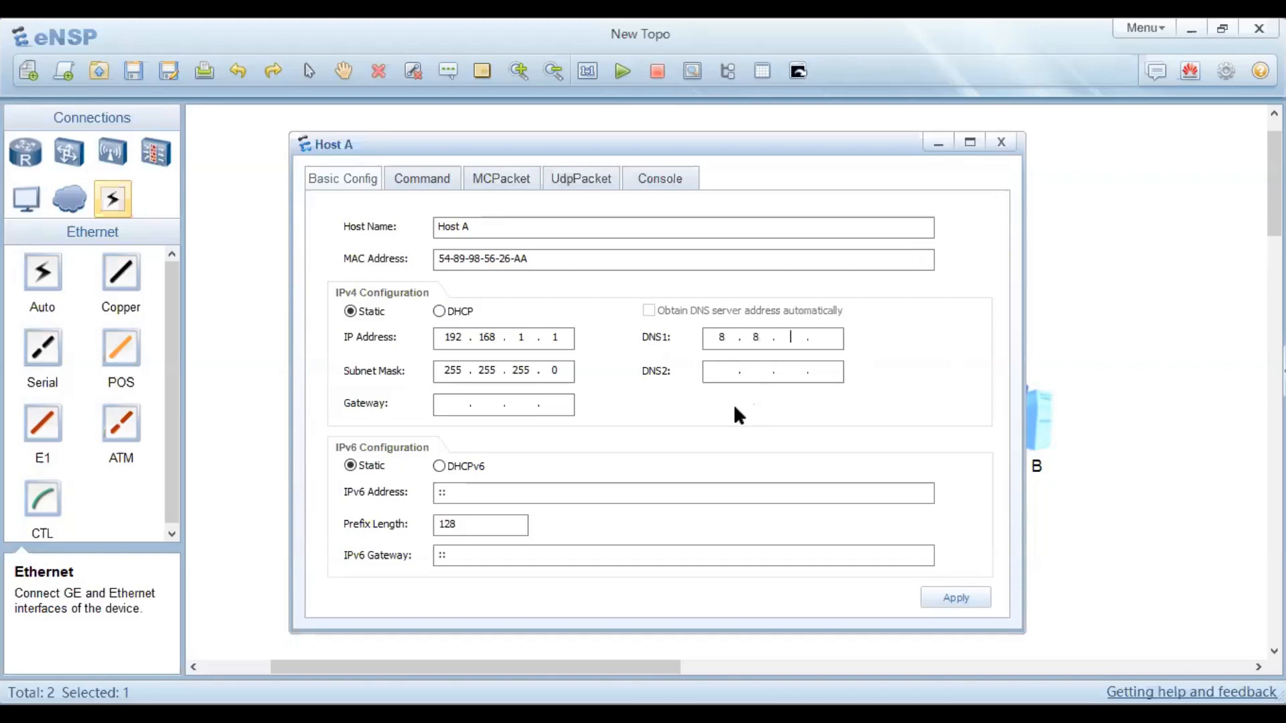
{"action": "type", "text": ".8"}
{"action": "key", "text": "BackSpace"}
{"action": "key", "text": "BackSpace"}
{"action": "key", "text": "BackSpace"}
{"action": "key", "text": "BackSpace"}
{"action": "key", "text": "BackSpace"}
{"action": "key", "text": "BackSpace"}
{"action": "left_click_drag", "start_coordinate": [327, 280], "coordinate": [437, 305]}
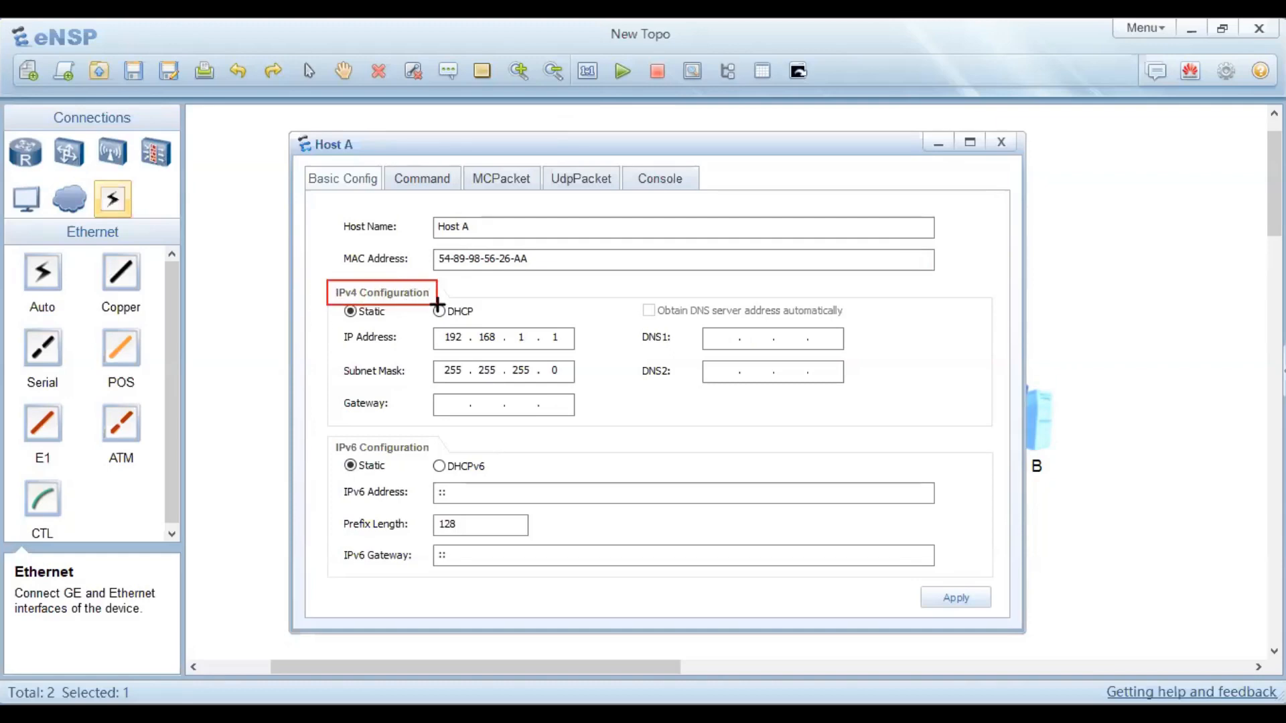
{"action": "mouse_move", "coordinate": [322, 436]}
{"action": "left_mouse_down"}
{"action": "mouse_move", "coordinate": [910, 660]}
{"action": "mouse_move", "coordinate": [1015, 609]}
{"action": "mouse_move", "coordinate": [993, 580]}
{"action": "left_mouse_up"}
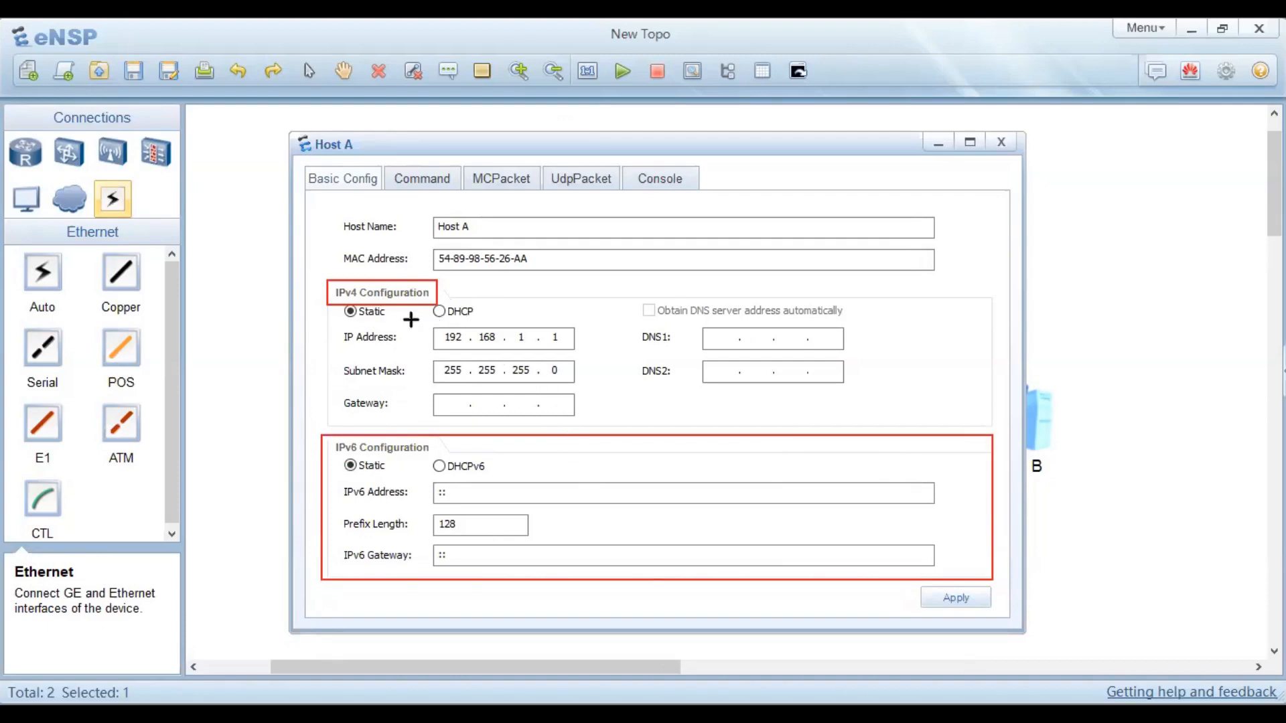
{"action": "mouse_move", "coordinate": [402, 319]}
{"action": "left_mouse_down"}
{"action": "mouse_move", "coordinate": [469, 357]}
{"action": "mouse_move", "coordinate": [597, 396]}
{"action": "mouse_move", "coordinate": [592, 385]}
{"action": "left_mouse_up"}
{"action": "mouse_move", "coordinate": [479, 237]}
{"action": "left_mouse_down"}
{"action": "mouse_move", "coordinate": [526, 261]}
{"action": "mouse_move", "coordinate": [540, 302]}
{"action": "left_mouse_up"}
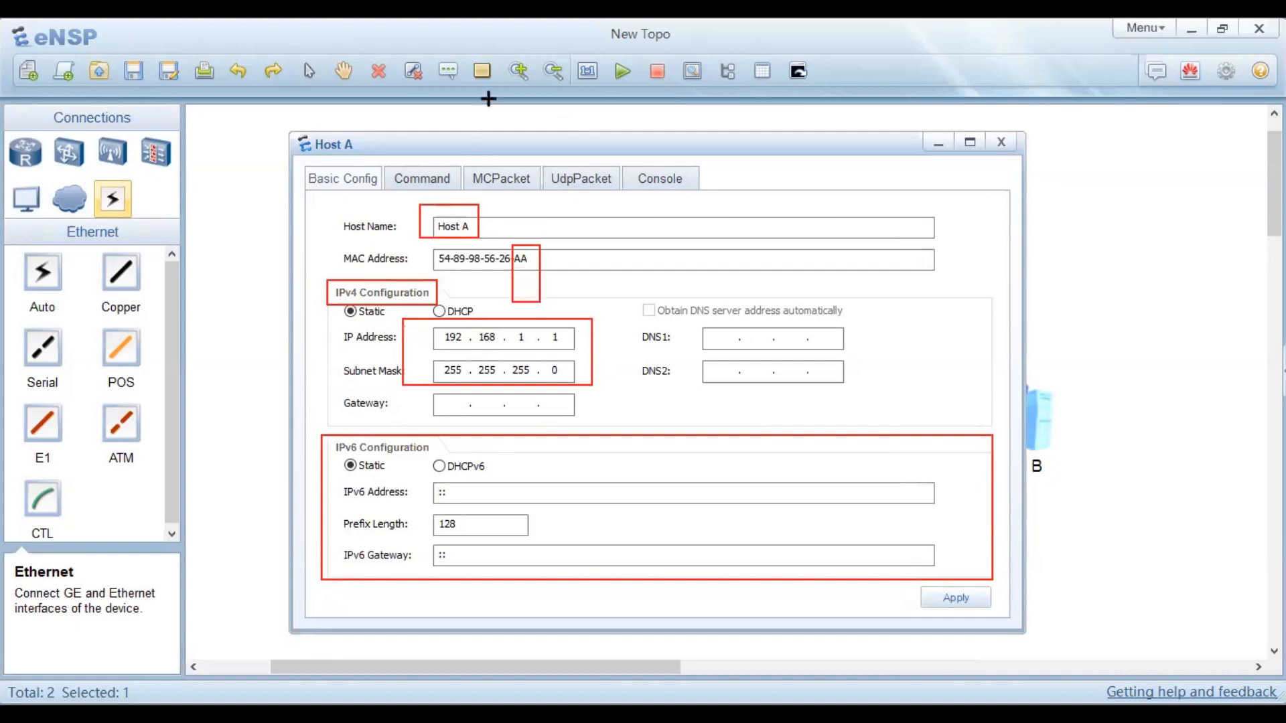
{"action": "key", "text": "e"}
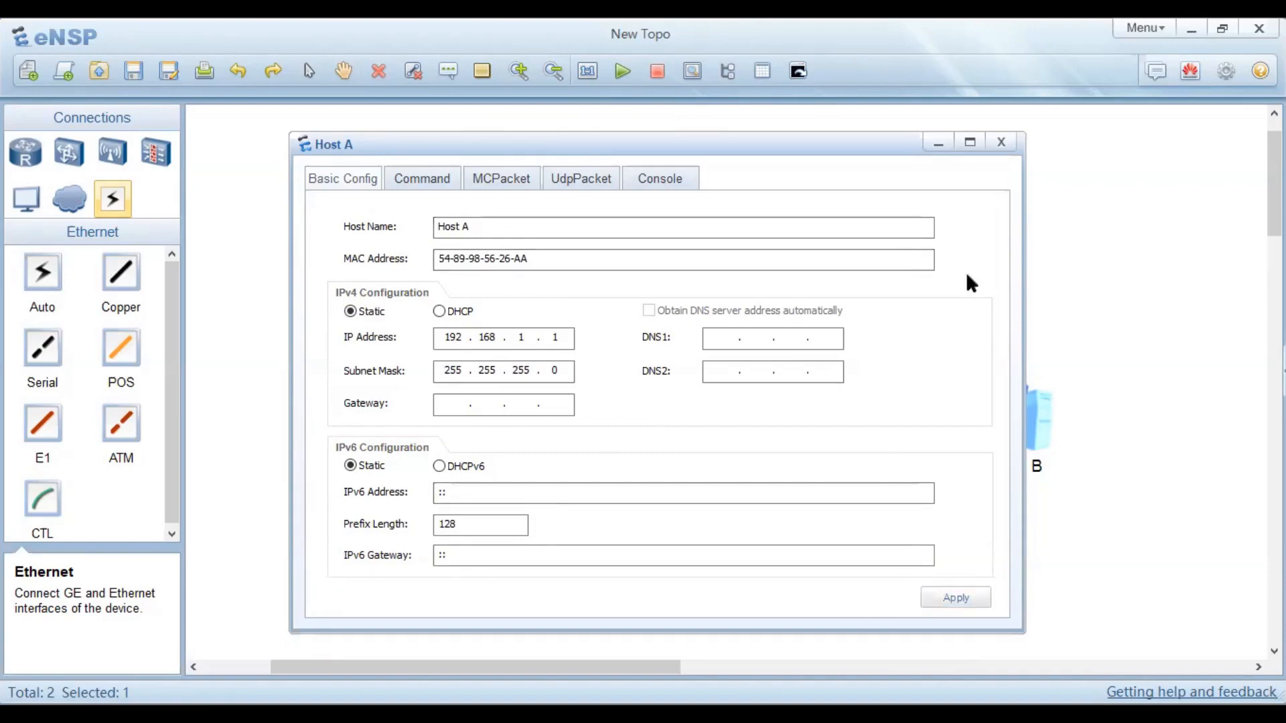
Step: Close Host A's settings, and give Host B the host name "Host B" and the MAC address 54-89-98-FB-2D-BB
{"action": "left_click", "coordinate": [1001, 143]}
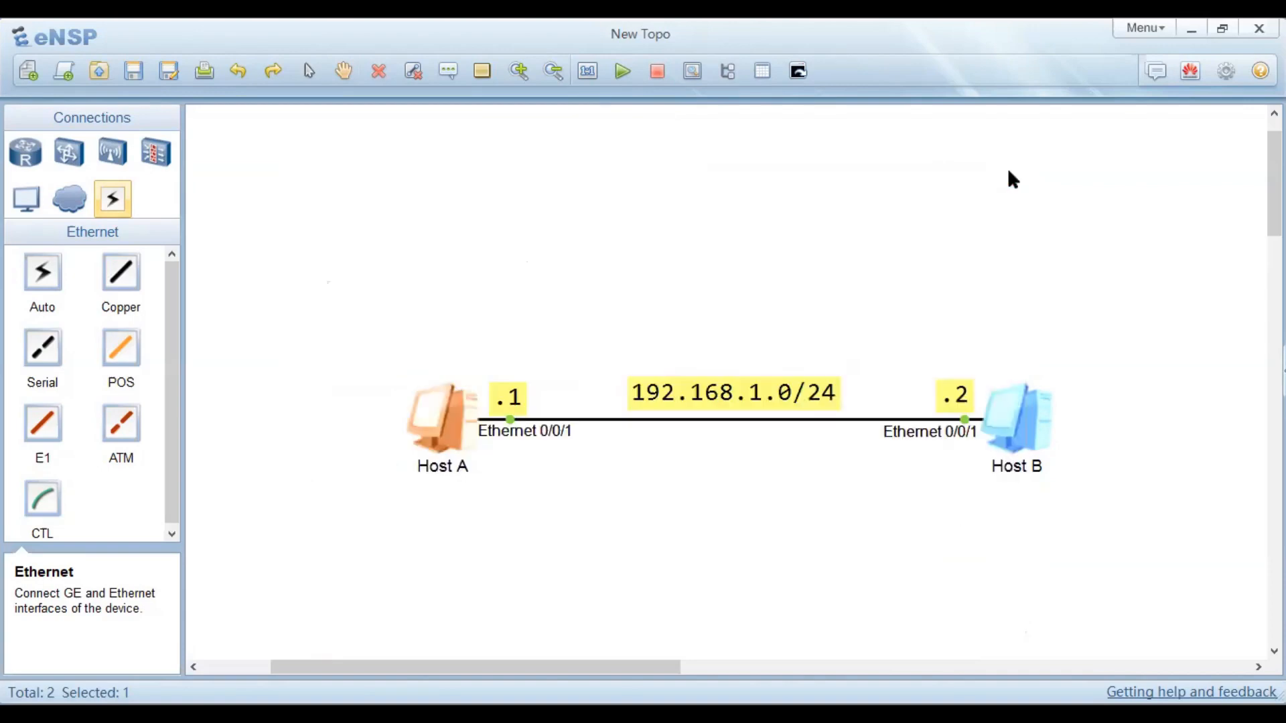
{"action": "left_click", "coordinate": [944, 239]}
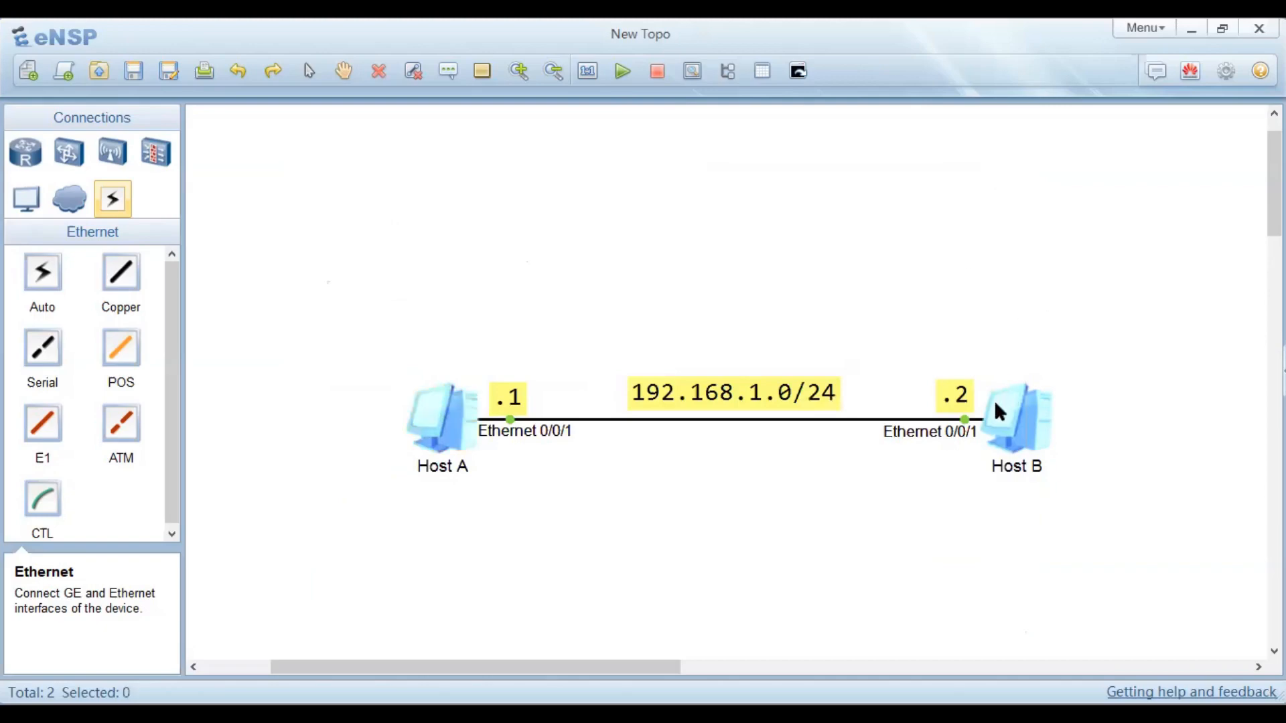
{"action": "right_click", "coordinate": [1002, 429]}
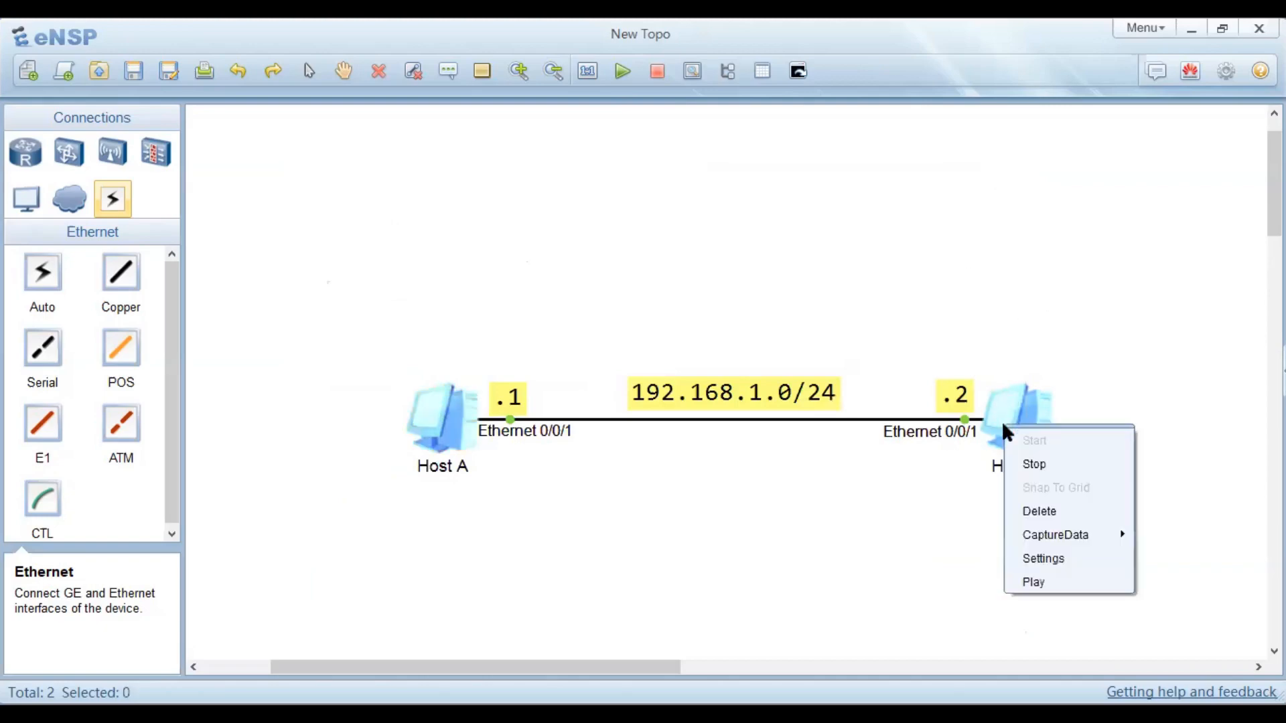
{"action": "left_click", "coordinate": [1035, 558]}
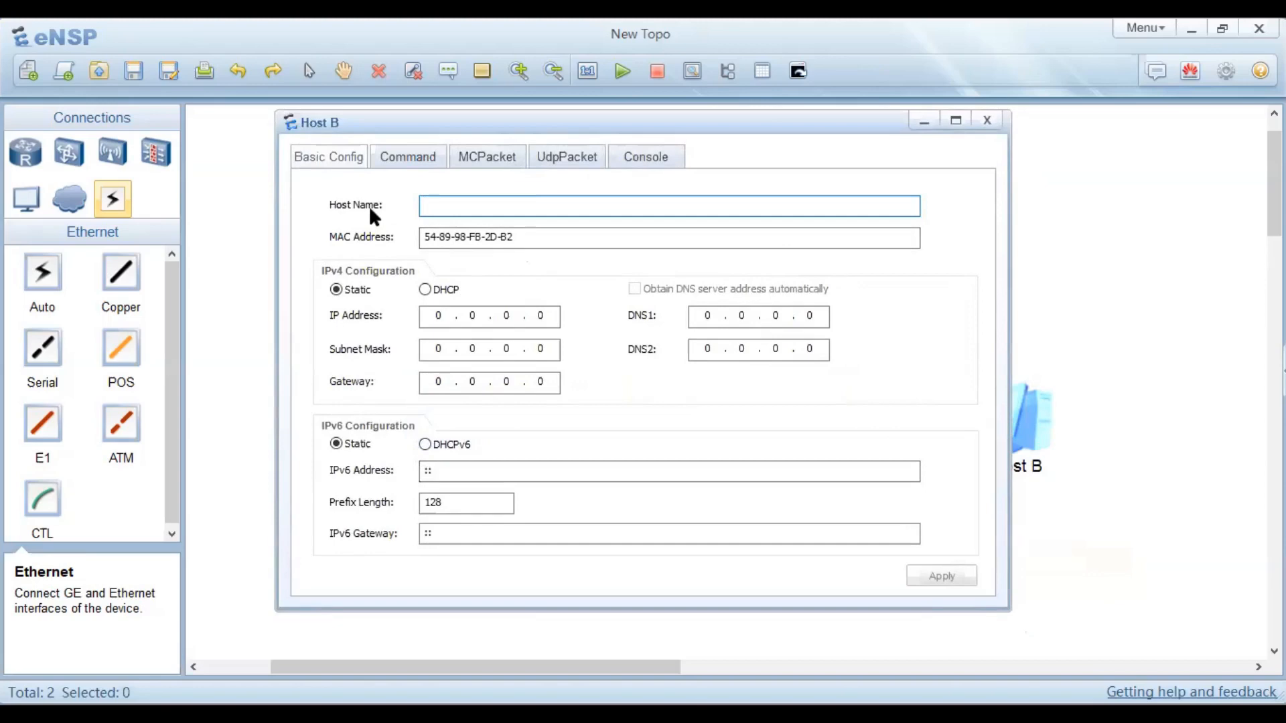
{"action": "type", "text": "Host B"}
{"action": "left_click", "coordinate": [565, 236]}
{"action": "key", "text": "BackSpace"}
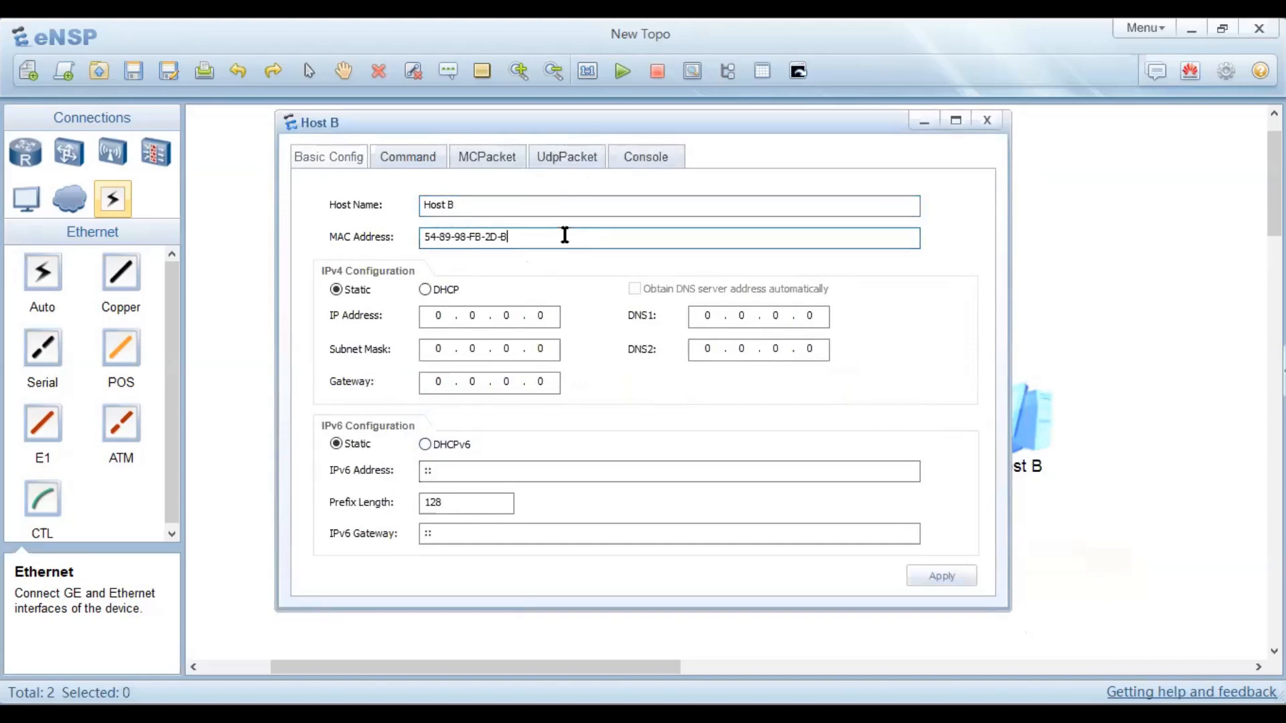
{"action": "type", "text": "B"}
Step: Set Host B's static IPv4 address to 192.168.1.2 with subnet mask 255.255.255.0, and apply the configuration
{"action": "left_click", "coordinate": [438, 320]}
{"action": "type", "text": "19"}
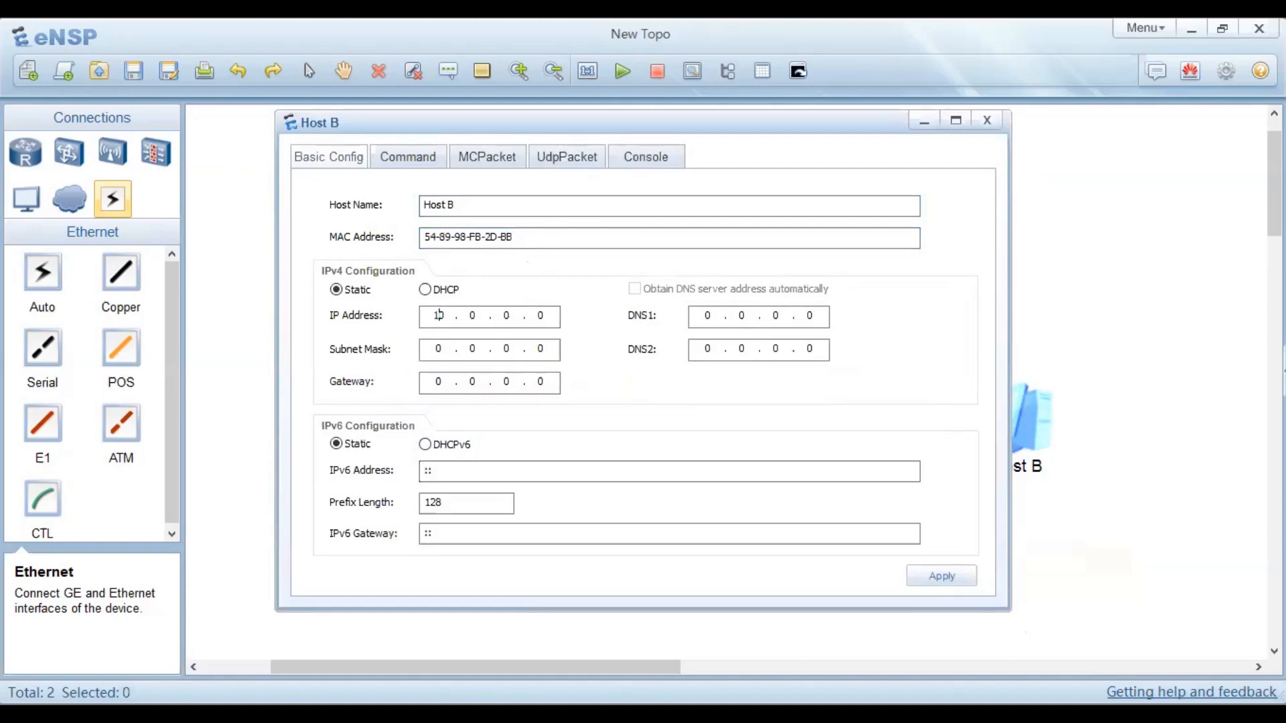
{"action": "key", "text": "Delete"}
{"action": "type", "text": "2 . 168 .1.2"}
{"action": "key", "text": "Tab"}
{"action": "type", "text": "255 . 255 . 255"}
{"action": "key", "text": "Tab"}
{"action": "left_click", "coordinate": [940, 574]}
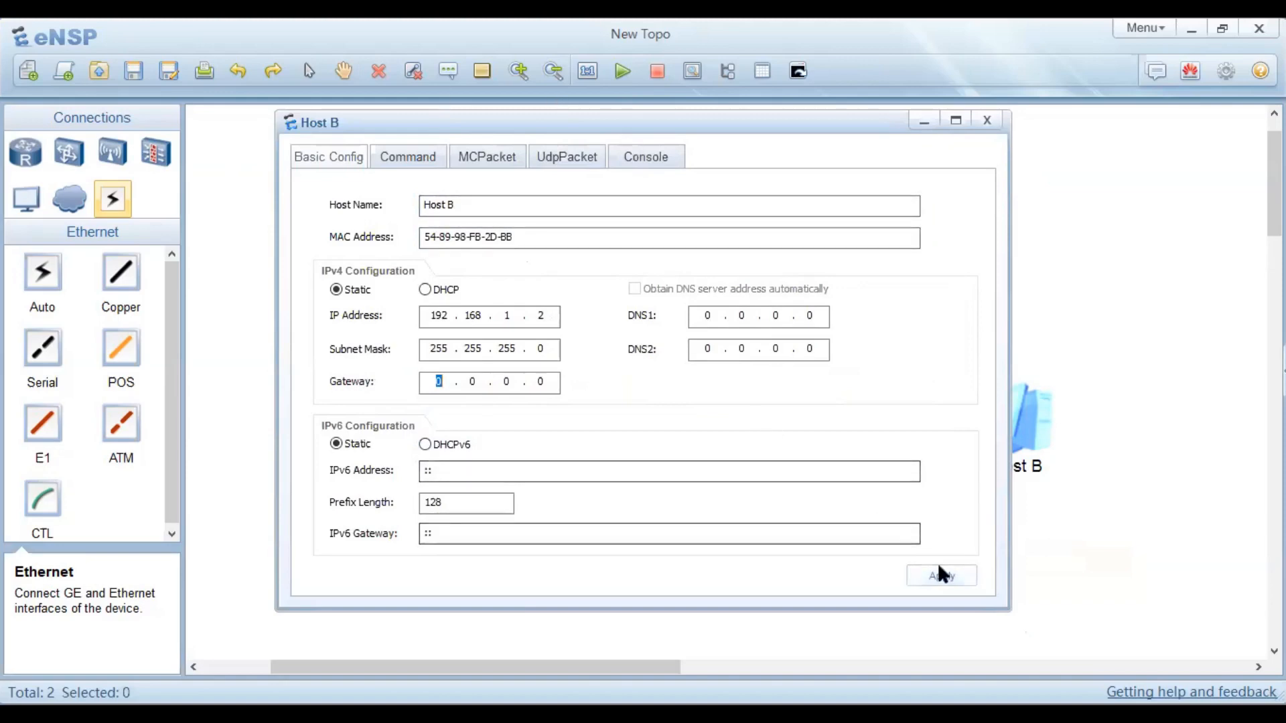
Step: Close Host B's settings, and review the IPv4 addresses in Host A's and Host B's basic configuration
{"action": "left_click", "coordinate": [987, 119]}
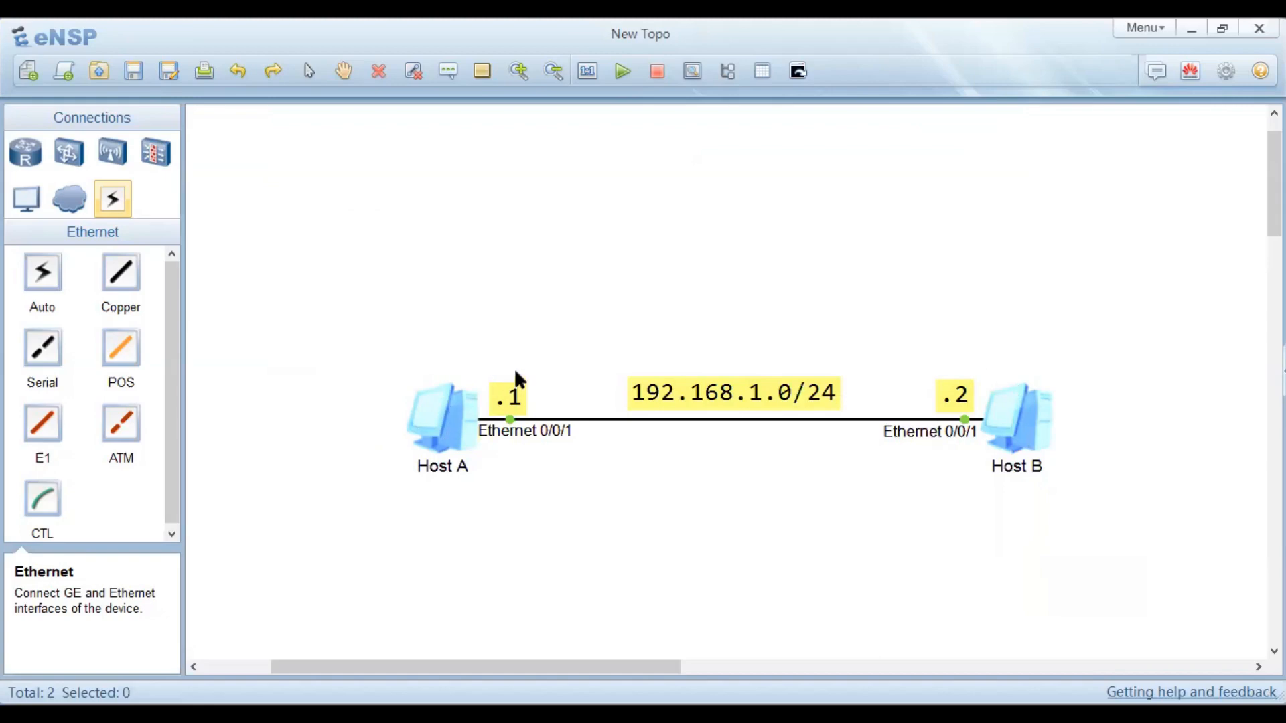
{"action": "double_click", "coordinate": [449, 410]}
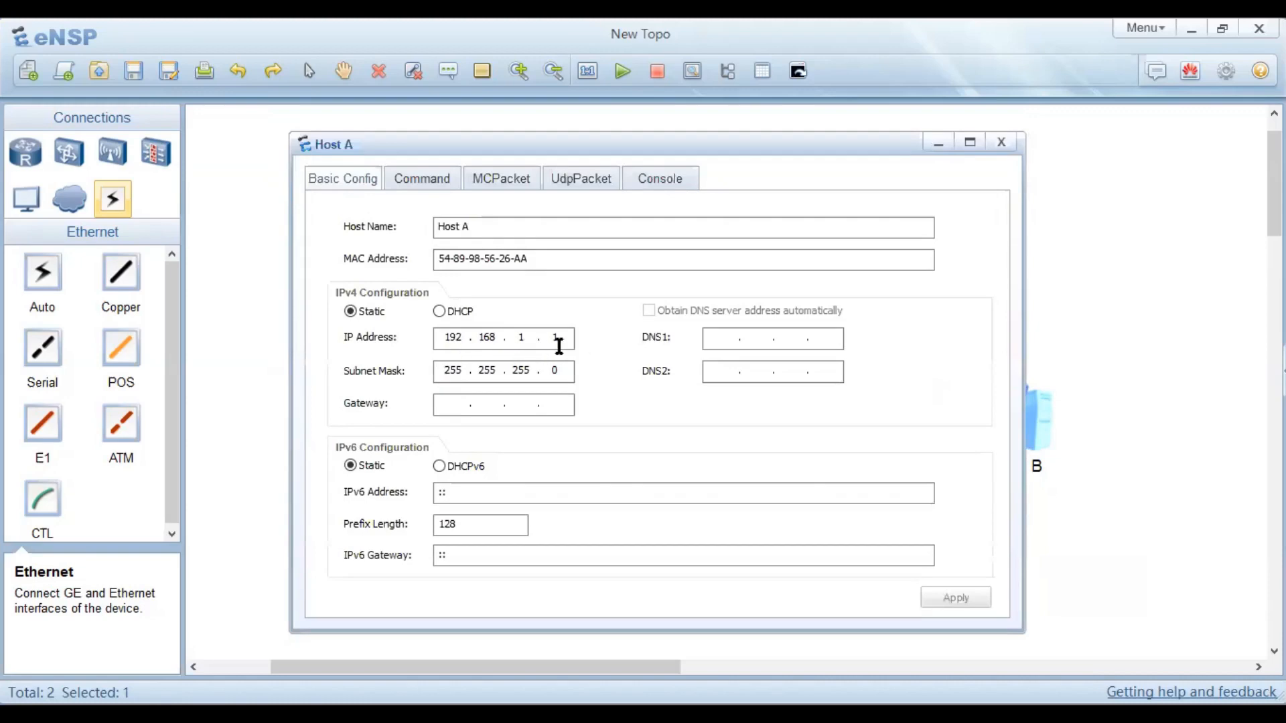
{"action": "left_click", "coordinate": [1011, 141]}
{"action": "double_click", "coordinate": [1014, 421]}
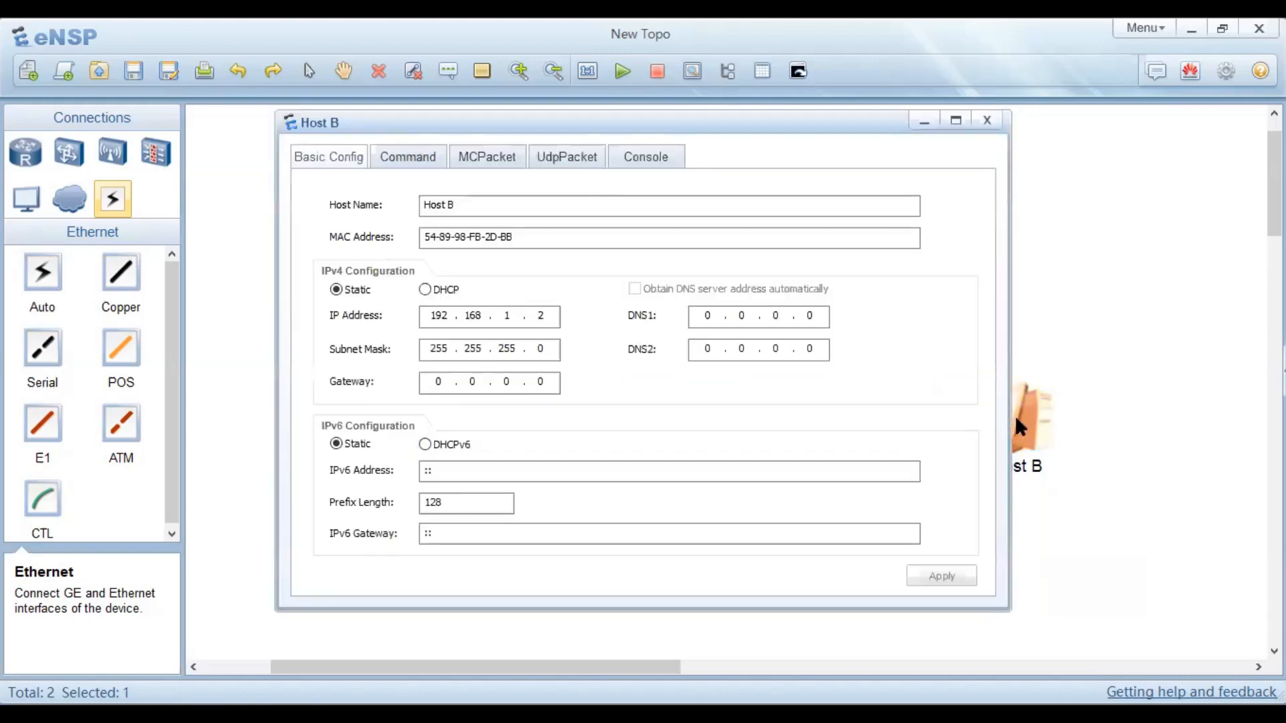
{"action": "double_click", "coordinate": [540, 316]}
{"action": "left_click", "coordinate": [985, 122]}
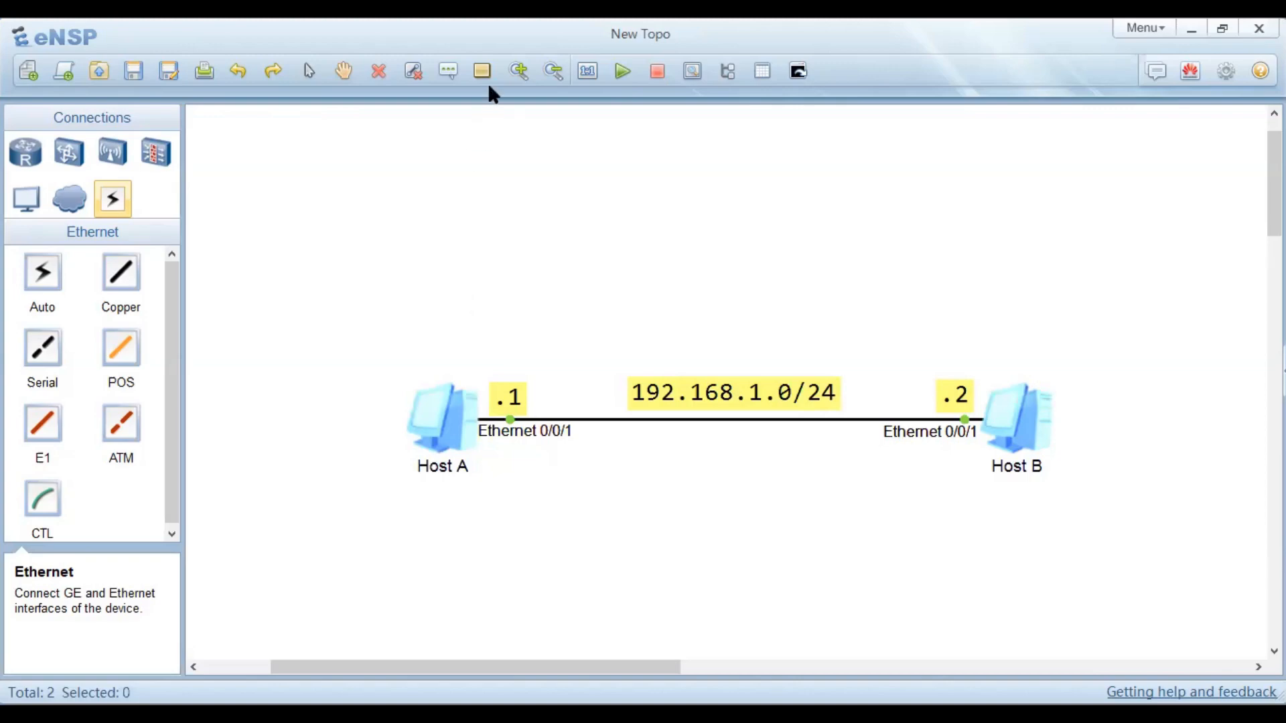
Step: Add a text note reading "Domain Name System Server" in the empty area above Host A
{"action": "left_click", "coordinate": [312, 154]}
{"action": "type", "text": "Domai"}
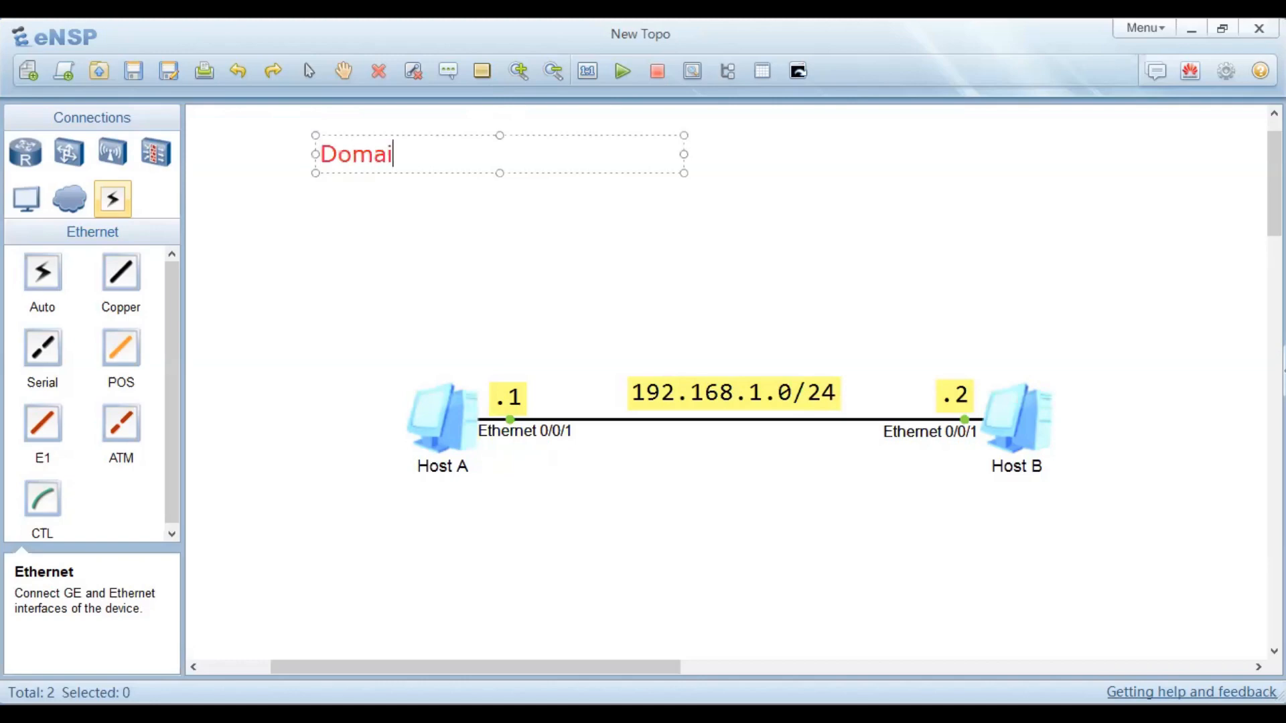
{"action": "type", "text": "n Name"}
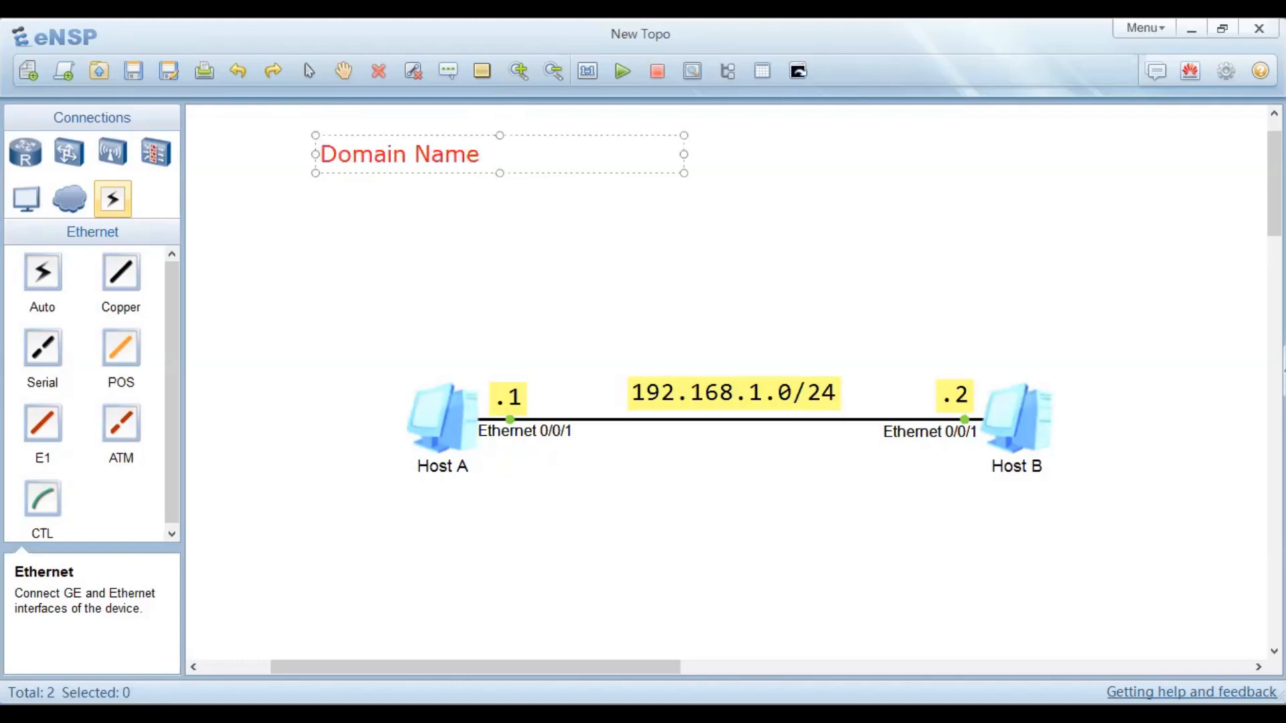
{"action": "type", "text": " System"}
{"action": "key", "text": "BackSpace"}
{"action": "type", "text": "m "}
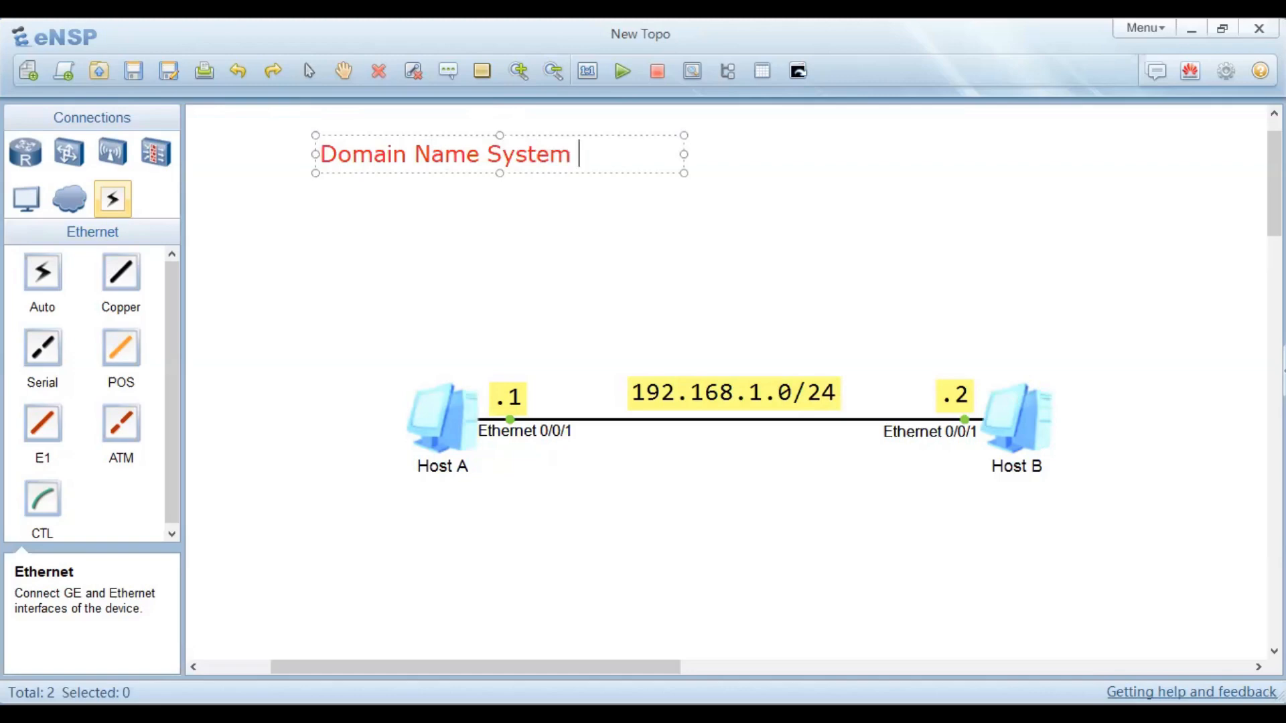
{"action": "type", "text": "Serv er"}
Step: Add a second line reading "MMU - DNS Server" to the text note
{"action": "left_click", "coordinate": [310, 154]}
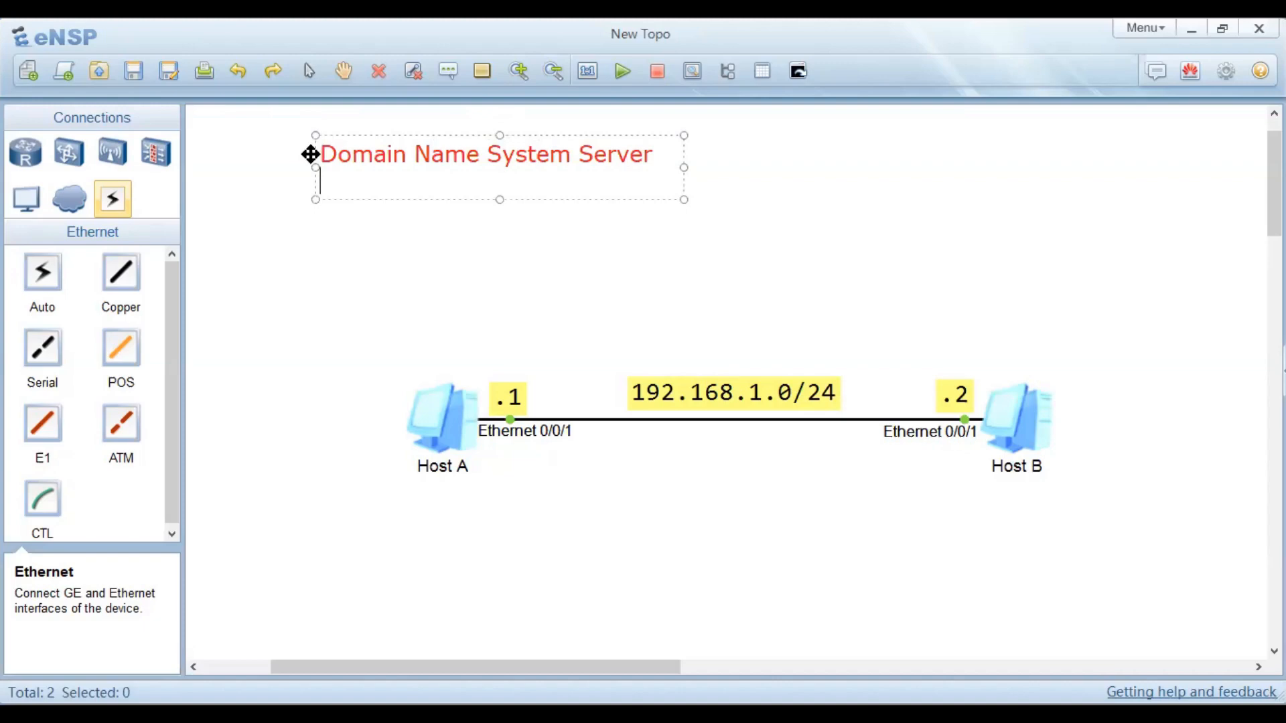
{"action": "type", "text": "MMU"}
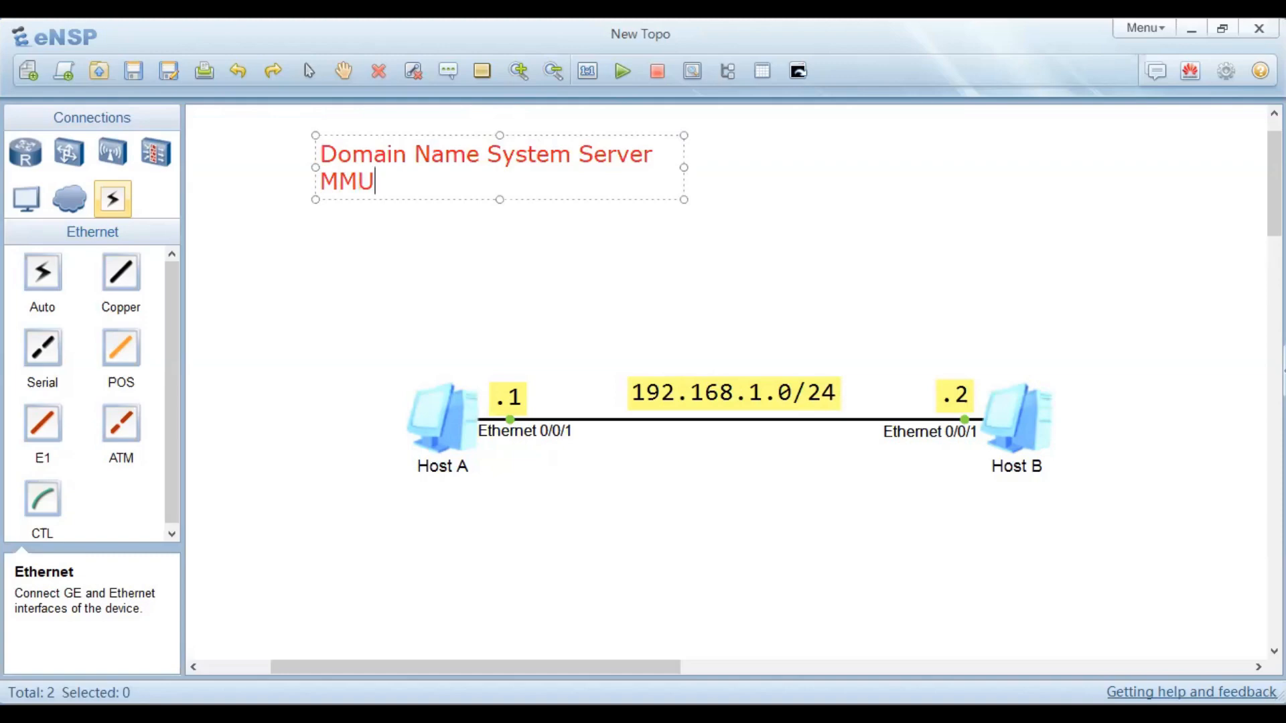
{"action": "type", "text": " - DNS Server"}
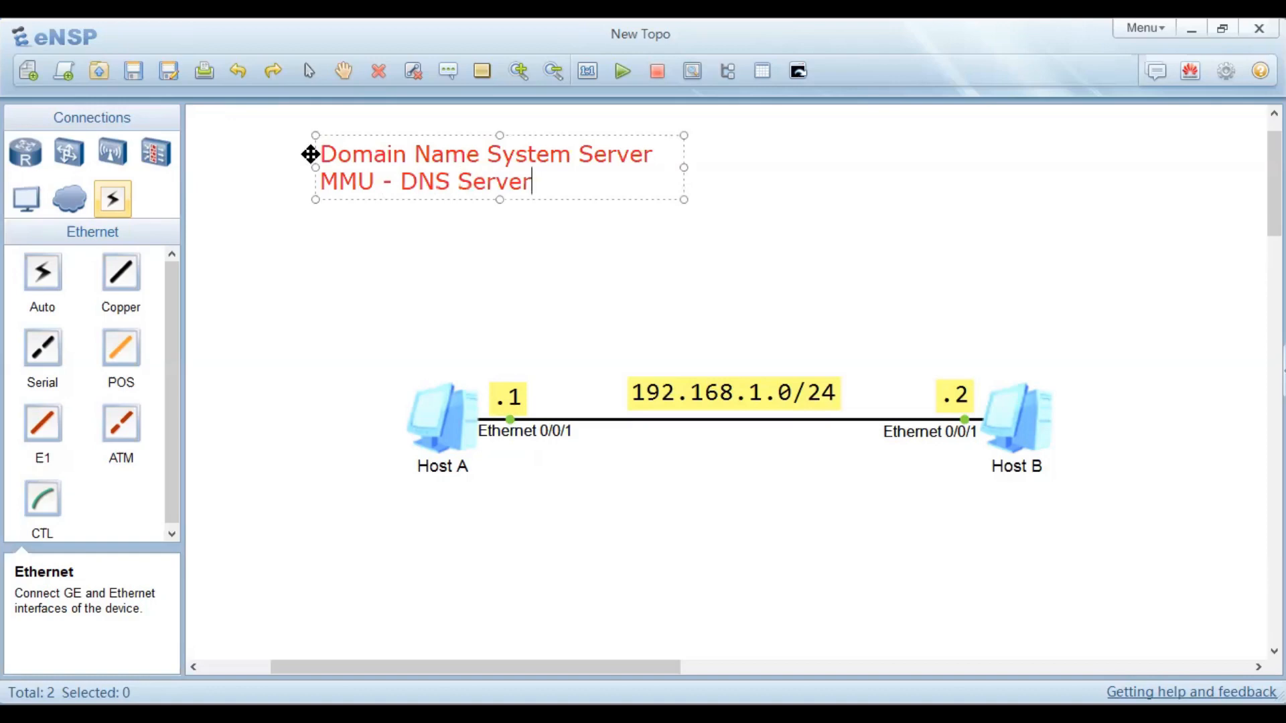
{"action": "key", "text": "Return"}
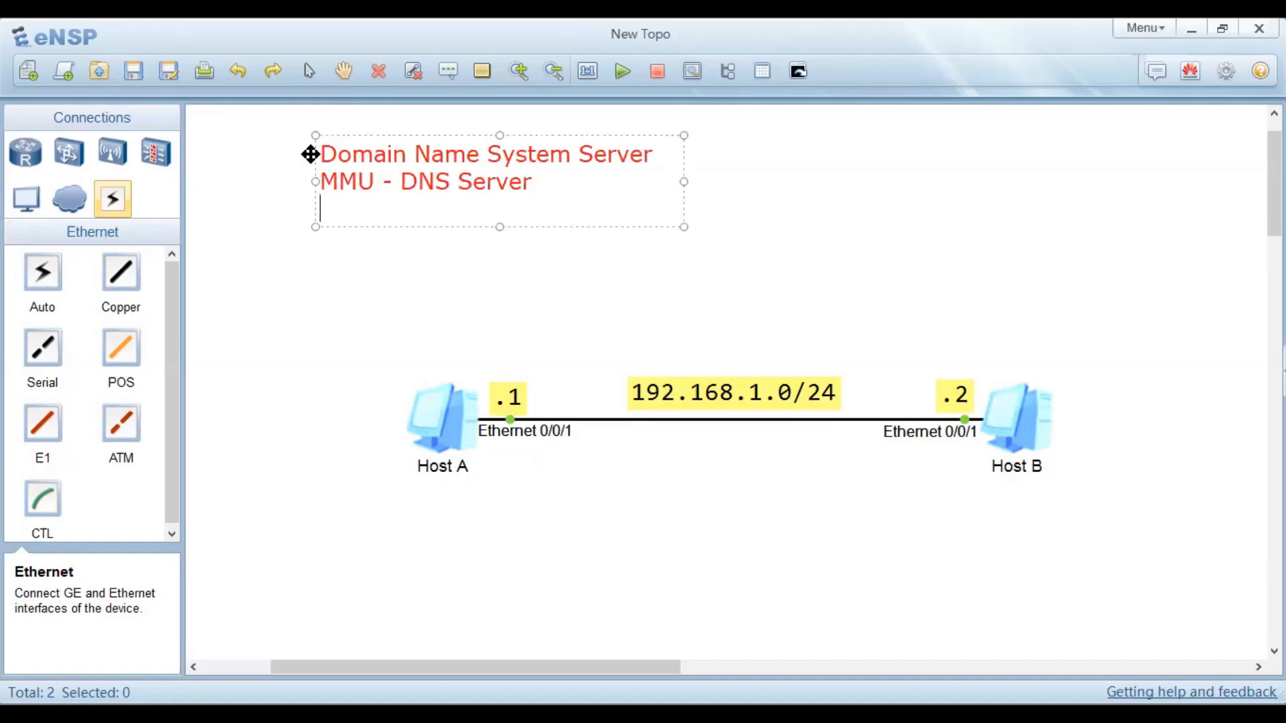
Step: Write "Translate Domain Names (facebook.com) to an IP Address" beneath the note's "MMU - DNS Server" line
{"action": "type", "text": "Trans"}
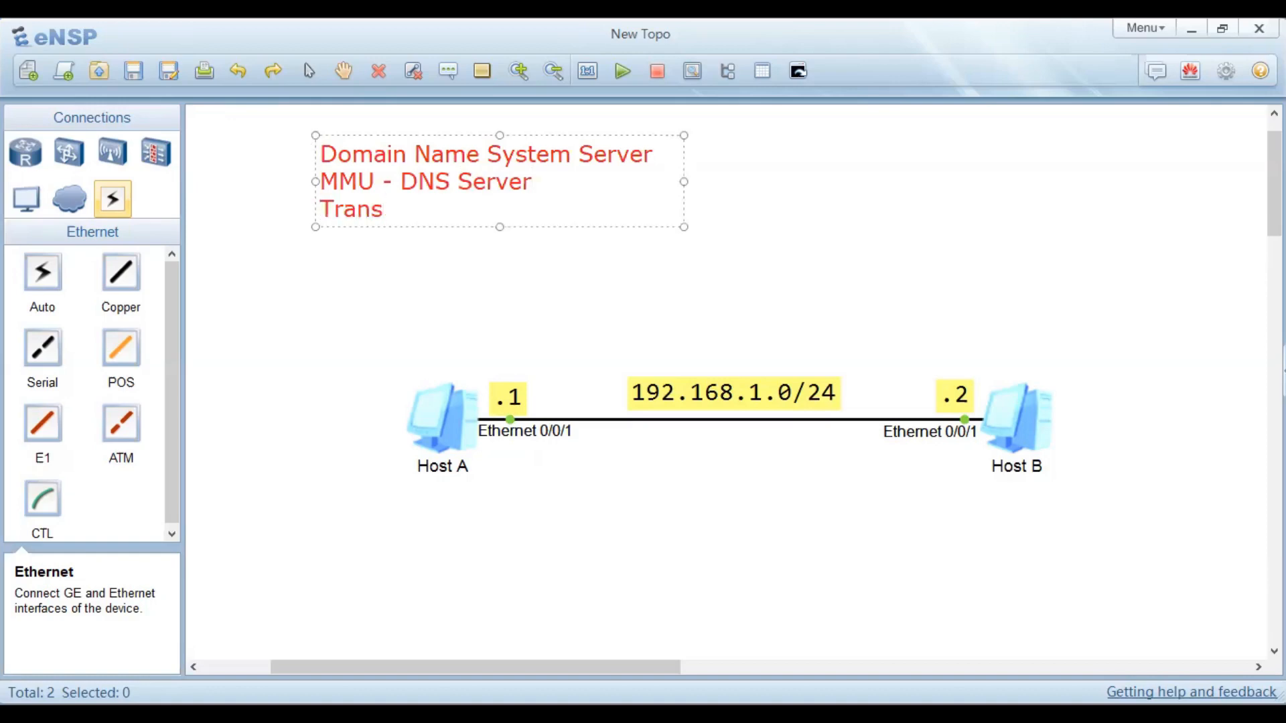
{"action": "type", "text": "late D"}
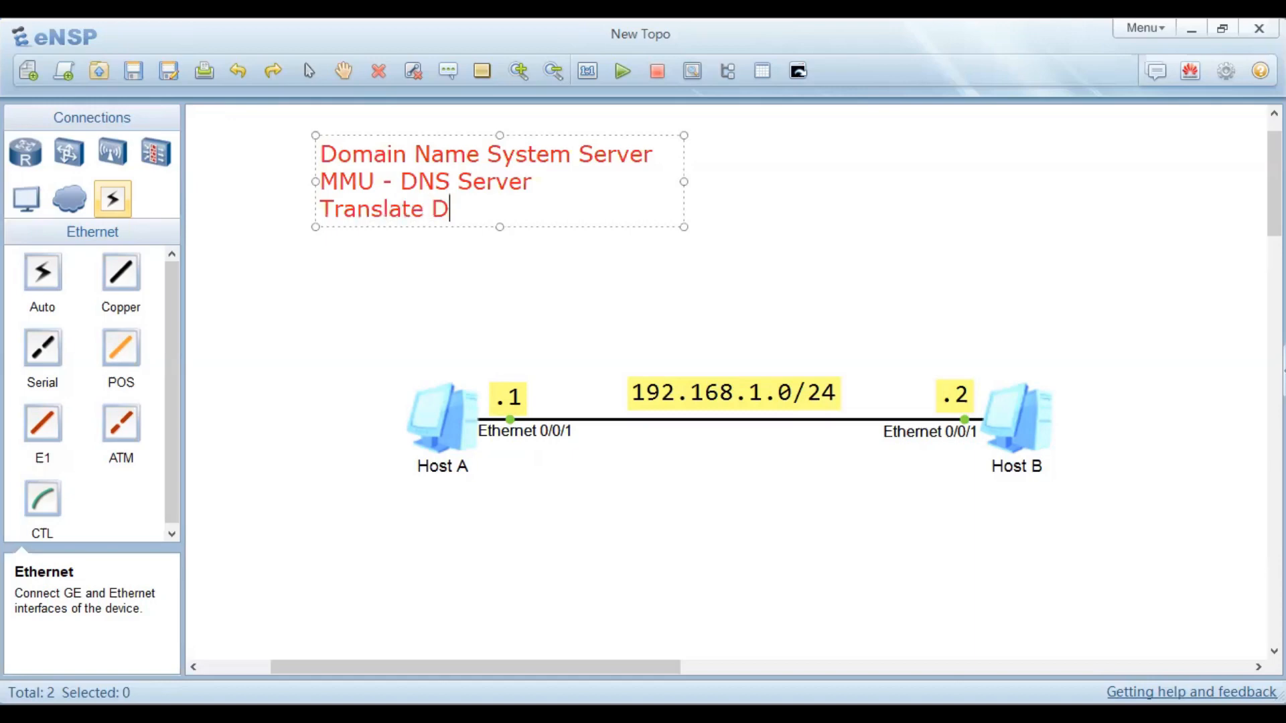
{"action": "type", "text": "omain "}
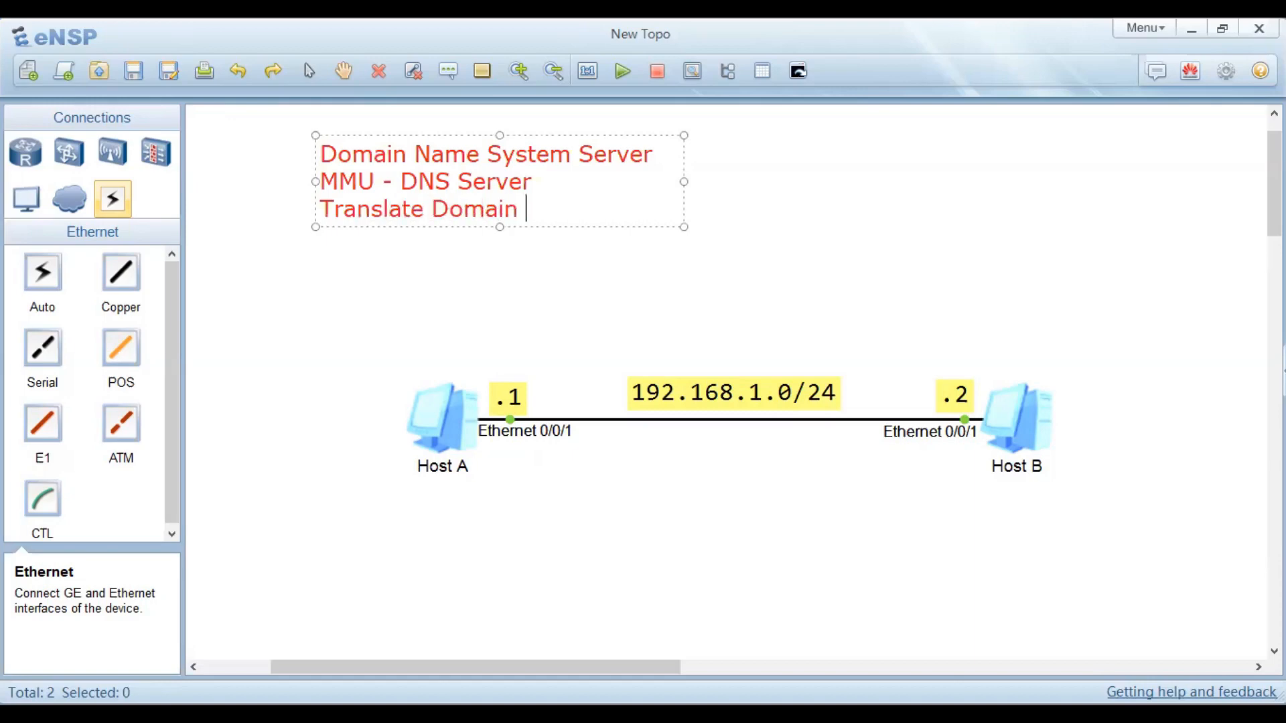
{"action": "type", "text": "Names ()"}
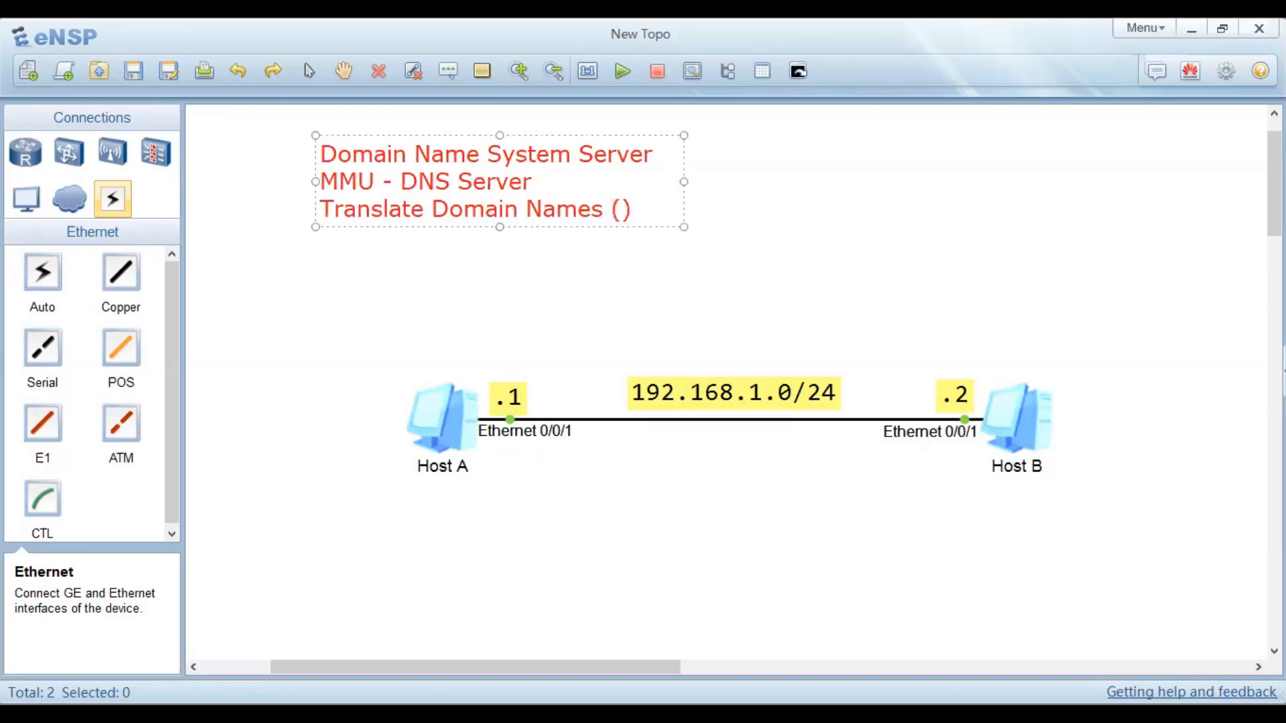
{"action": "type", "text": "g"}
{"action": "key", "text": "BackSpace"}
{"action": "type", "text": "face"}
{"action": "type", "text": "book.com)"}
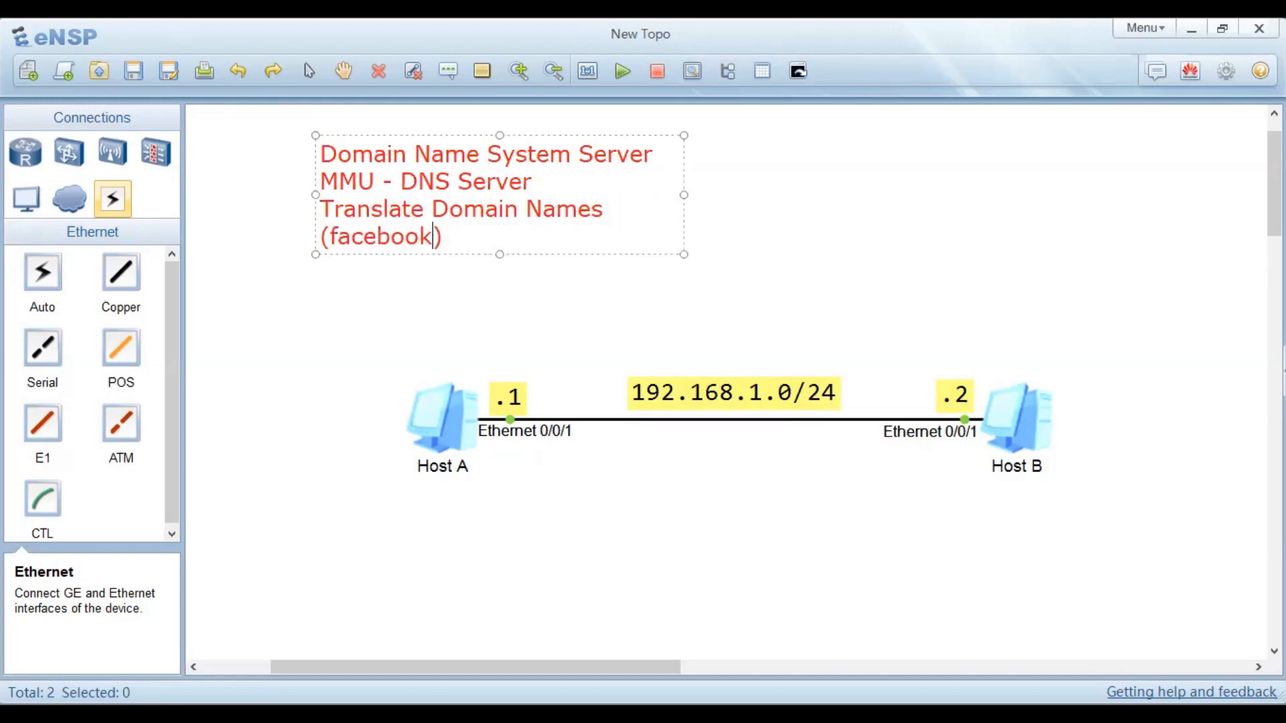
{"action": "type", "text": " to an"}
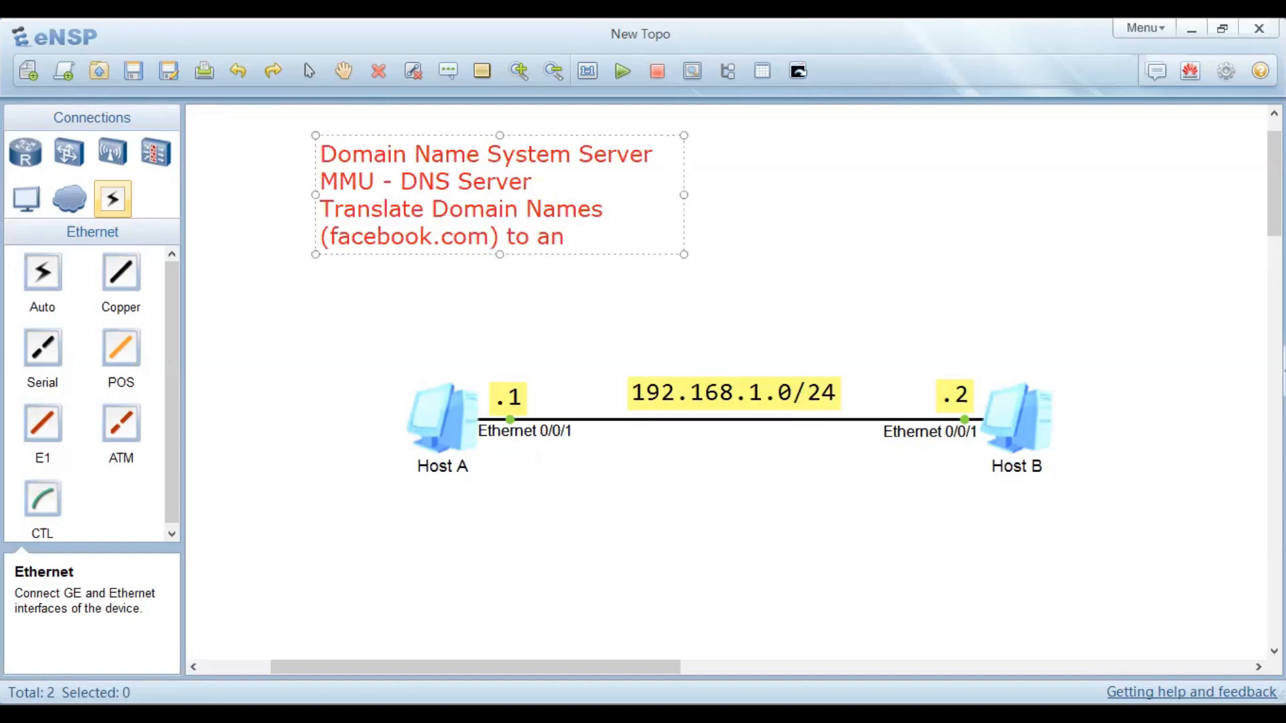
{"action": "type", "text": " IP Addre"}
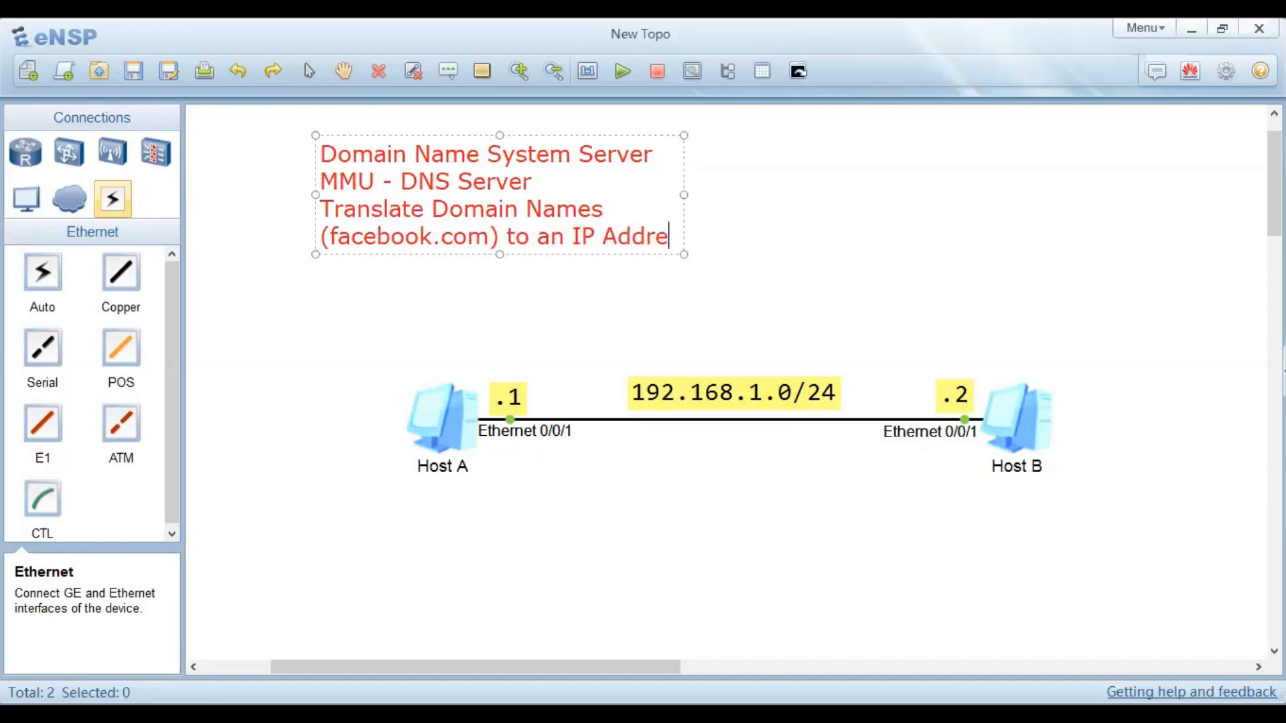
{"action": "type", "text": "ss"}
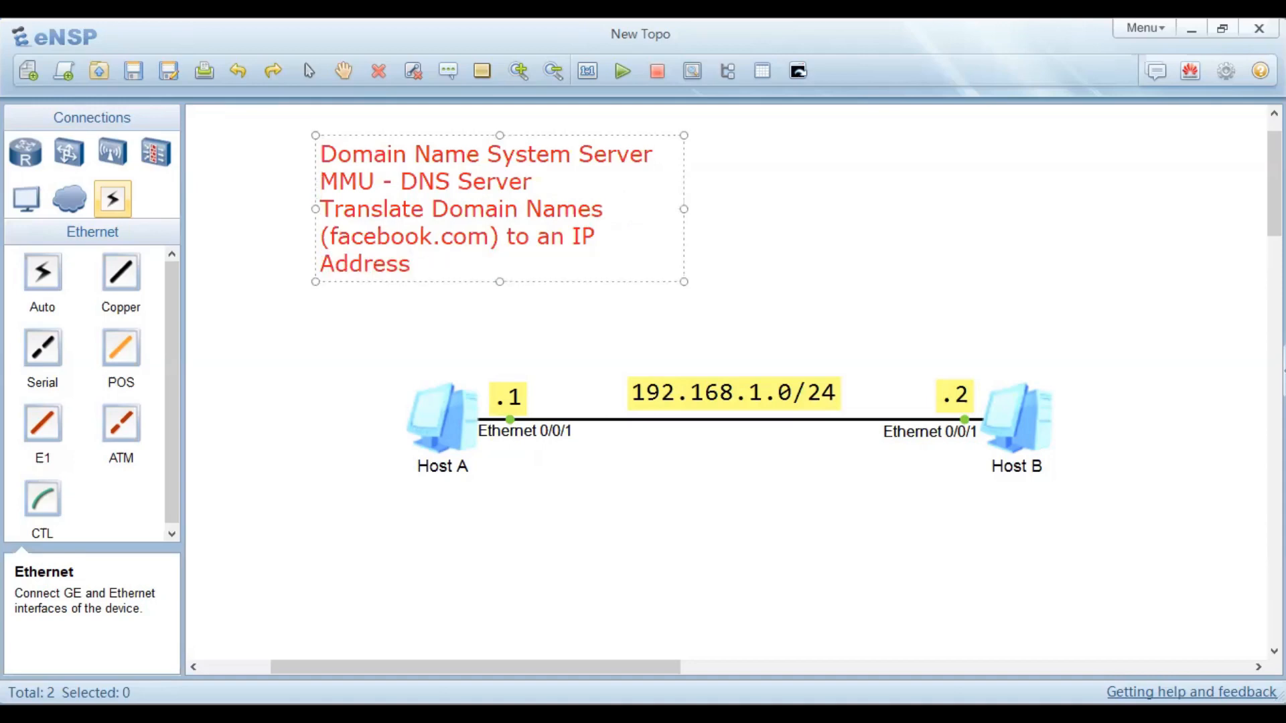
Step: Reword the note's "an IP Address" to "a Public IP Address"
{"action": "key", "text": "Left"}
{"action": "key", "text": "Left"}
{"action": "key", "text": "Left"}
{"action": "key", "text": "Left"}
{"action": "key", "text": "Left"}
{"action": "key", "text": "Left"}
{"action": "key", "text": "Left"}
{"action": "key", "text": "Left"}
{"action": "key", "text": "Left"}
{"action": "key", "text": "Left"}
{"action": "key", "text": "BackSpace"}
{"action": "key", "text": "BackSpace"}
{"action": "type", "text": "Public"}
{"action": "key", "text": "Down"}
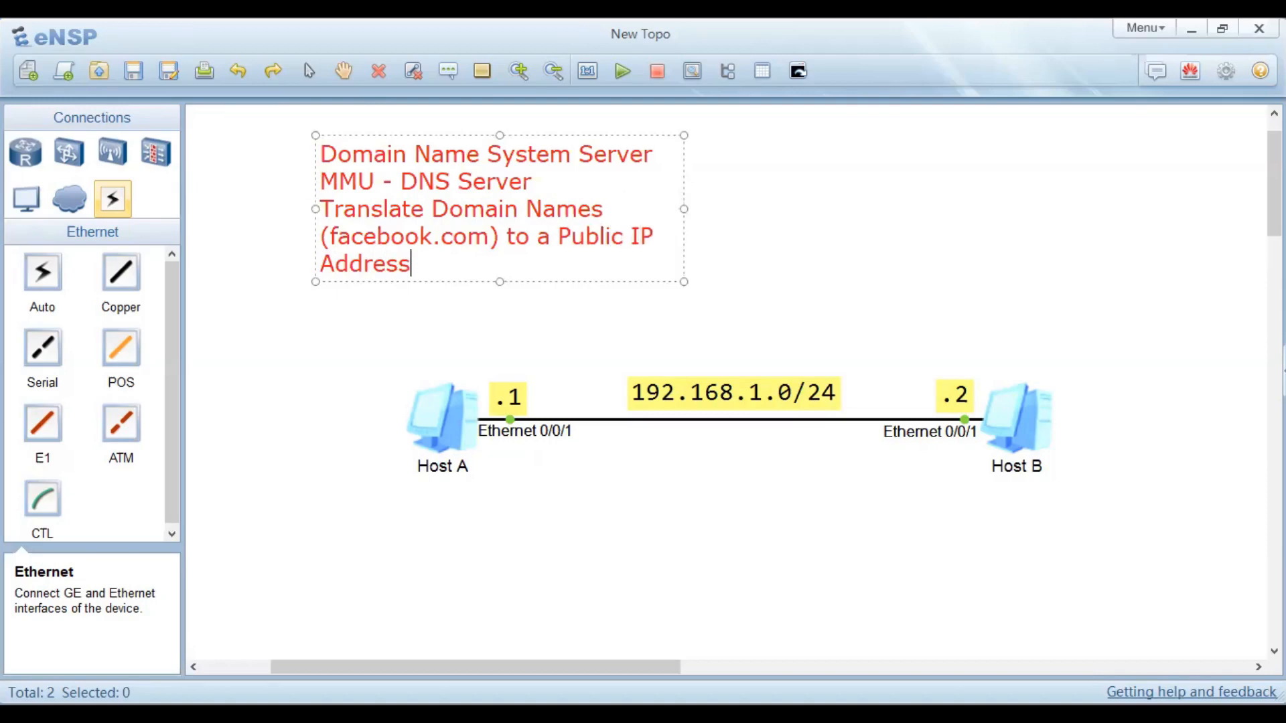
Step: Append the example address "(200.2.25.1)" after "Public IP Address" in the note
{"action": "type", "text": "()"}
{"action": "key", "text": "Left"}
{"action": "type", "text": "200.2.2"}
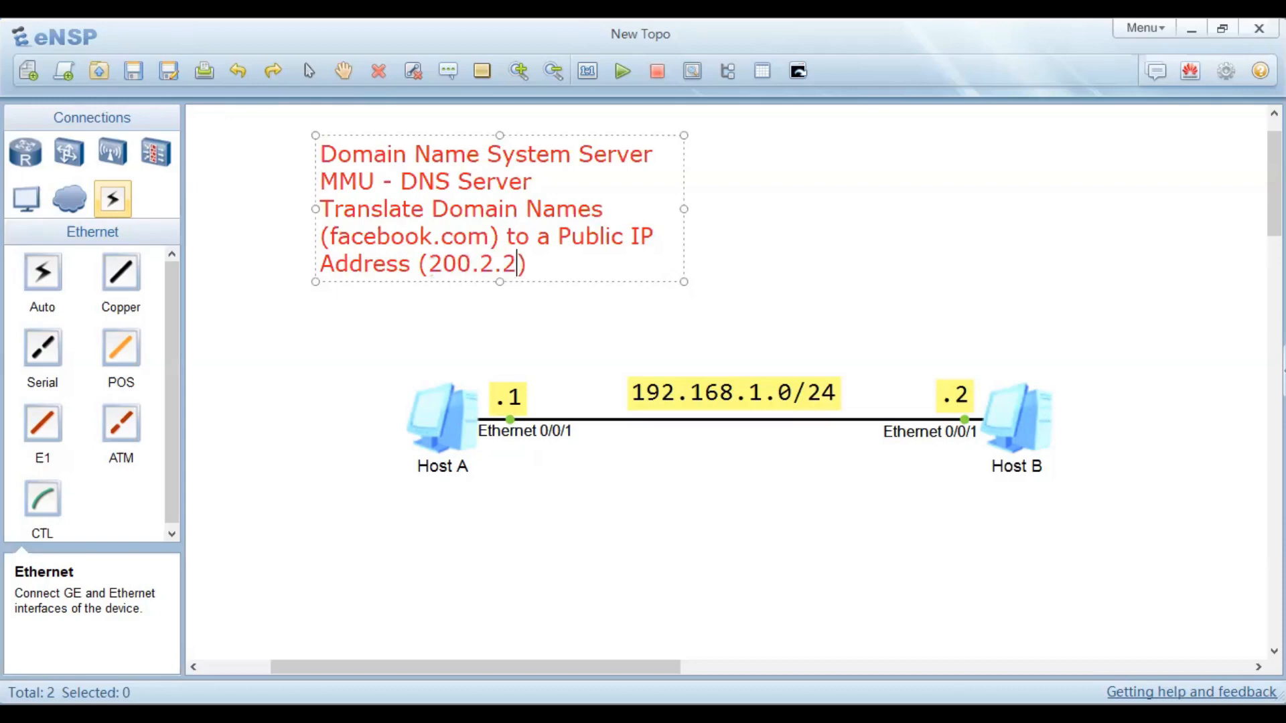
{"action": "type", "text": "5.1"}
Step: Highlight "DNS Server", "facebook.com" and "200.2.25.1" in the note in turn to examine how the name maps to the address
{"action": "left_click_drag", "start_coordinate": [402, 181], "coordinate": [534, 193]}
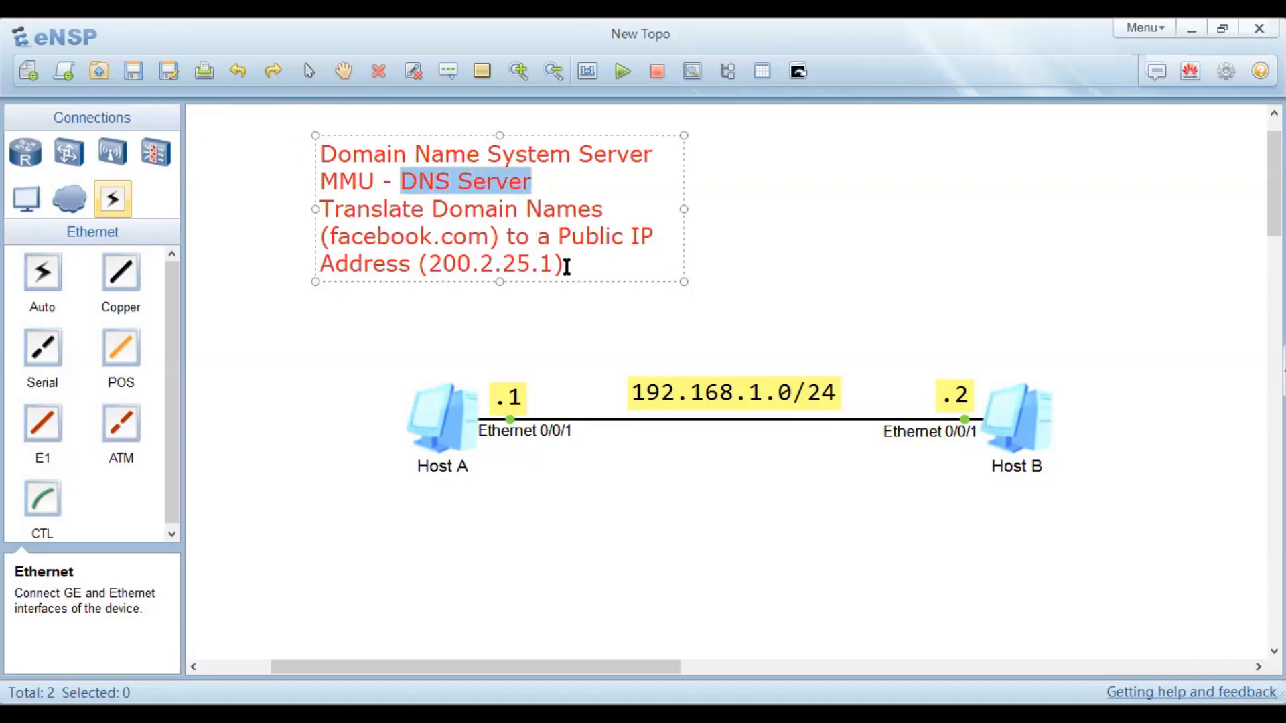
{"action": "left_click", "coordinate": [587, 270]}
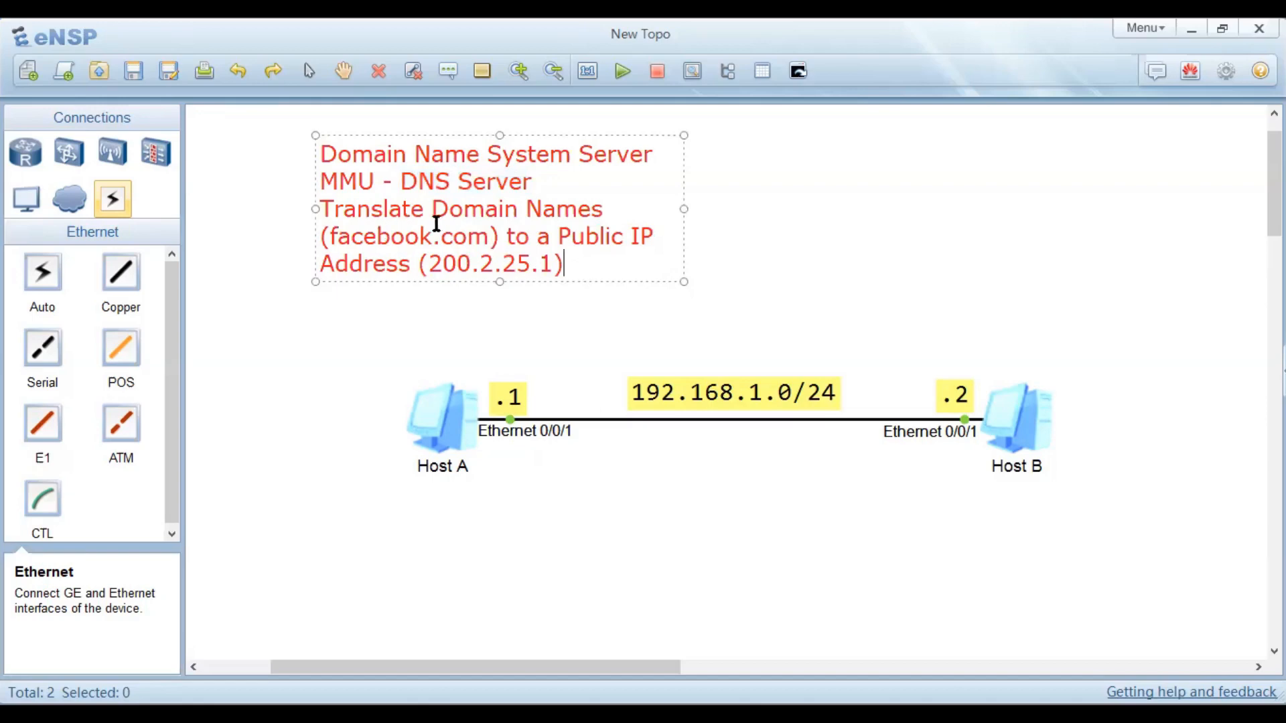
{"action": "left_click_drag", "start_coordinate": [329, 234], "coordinate": [557, 264]}
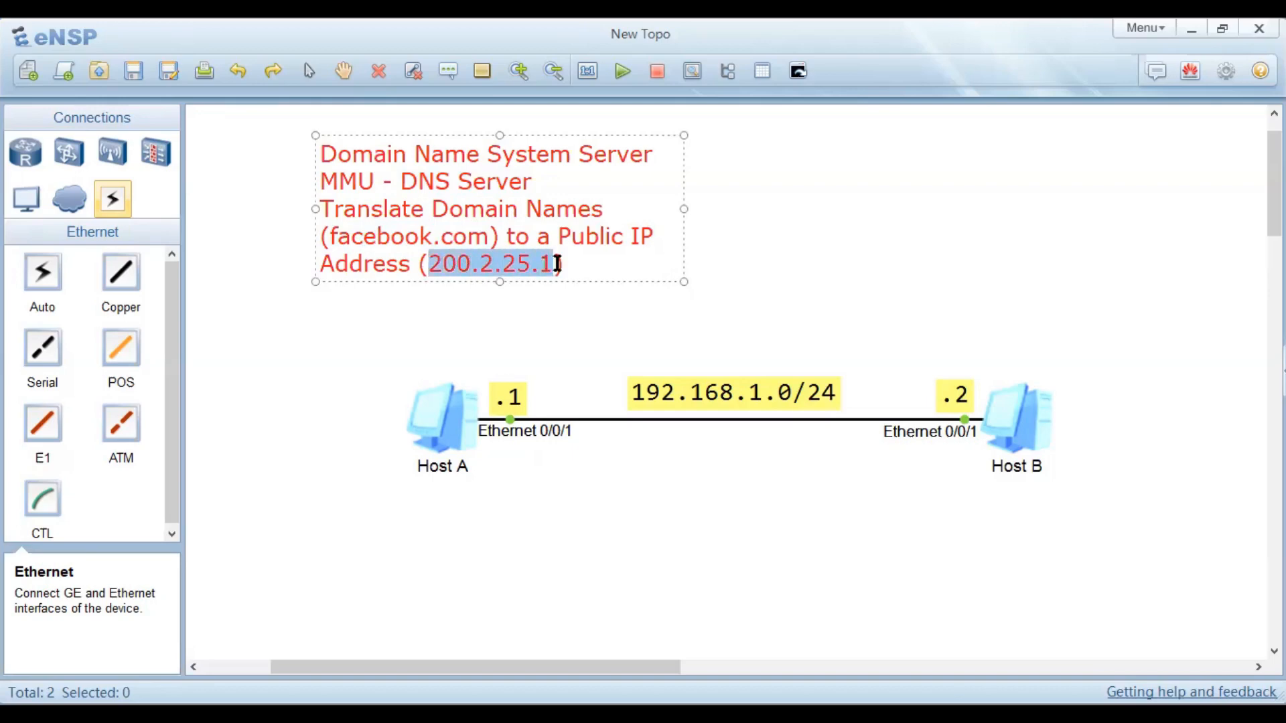
{"action": "left_click", "coordinate": [495, 264]}
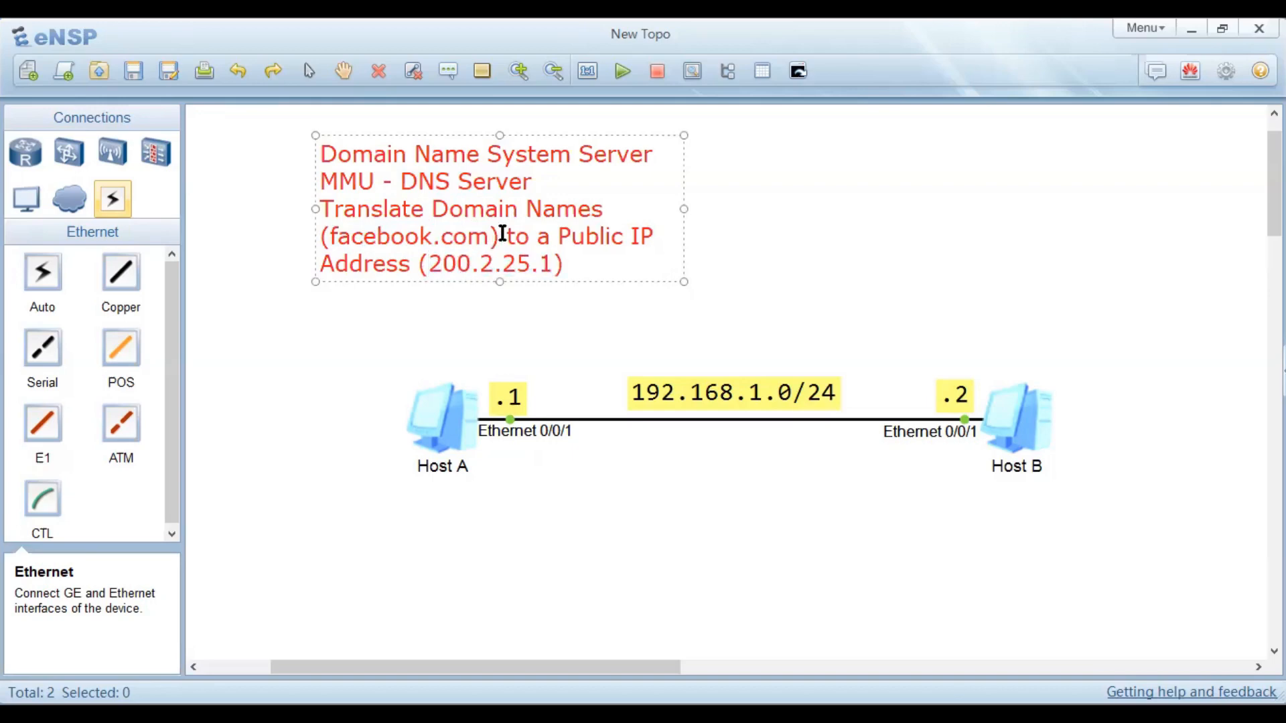
{"action": "left_click_drag", "start_coordinate": [490, 236], "coordinate": [324, 237]}
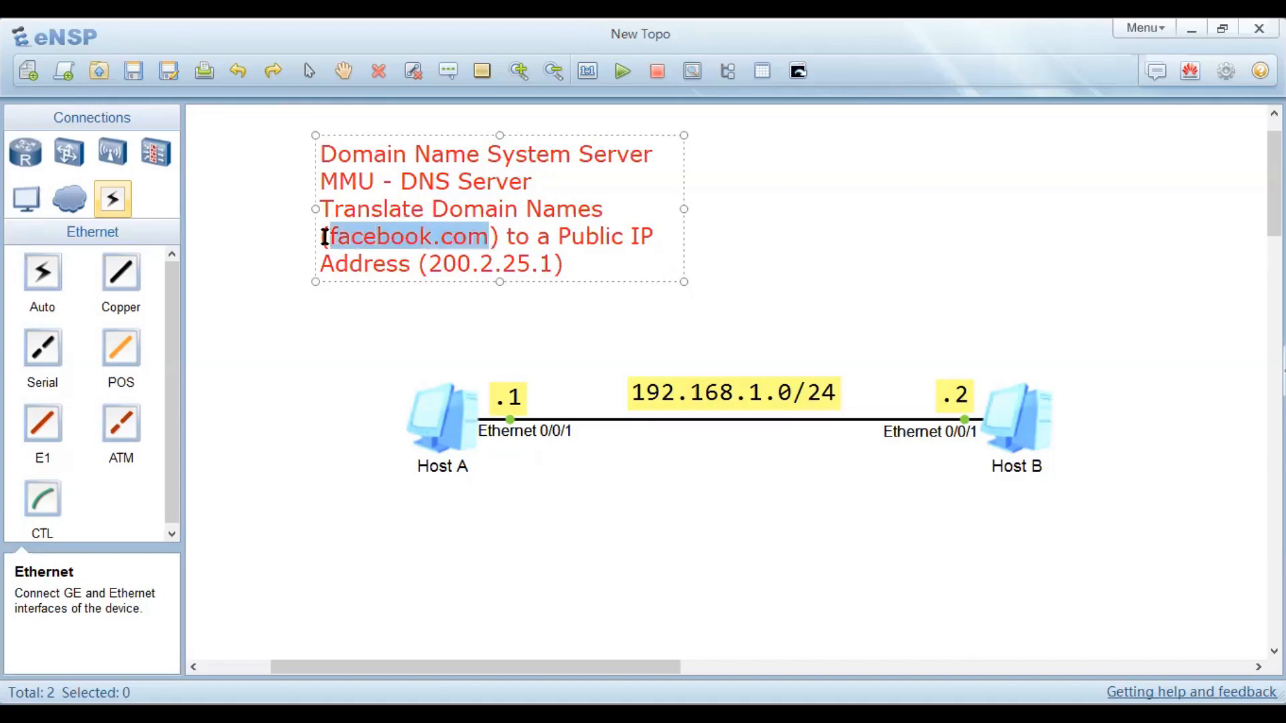
{"action": "left_click_drag", "start_coordinate": [429, 264], "coordinate": [551, 268]}
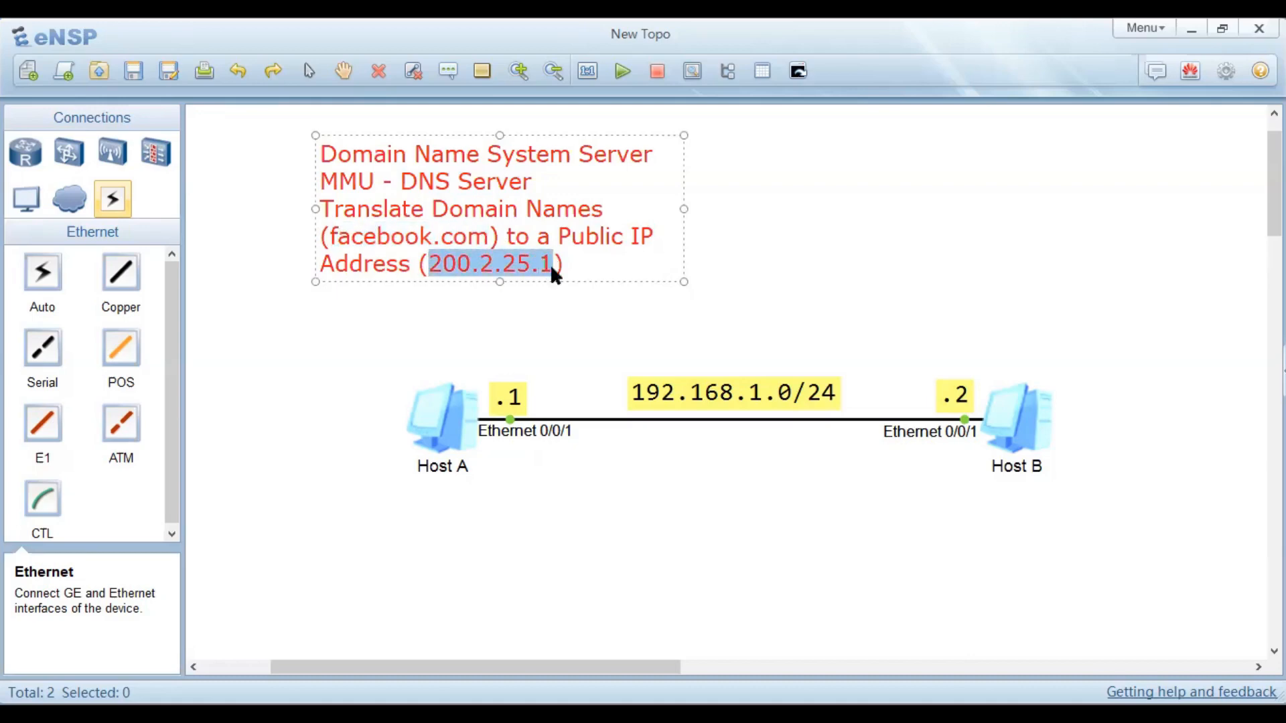
{"action": "left_click_drag", "start_coordinate": [489, 236], "coordinate": [328, 231]}
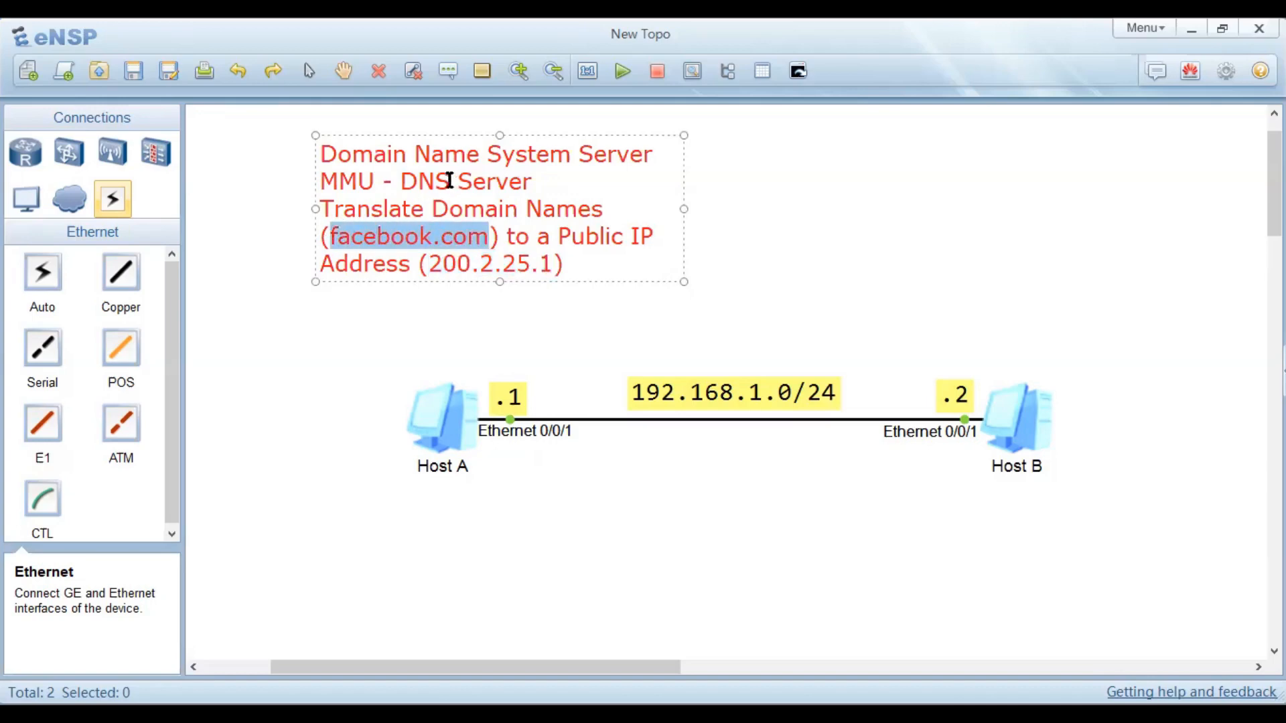
{"action": "left_click_drag", "start_coordinate": [450, 181], "coordinate": [404, 184]}
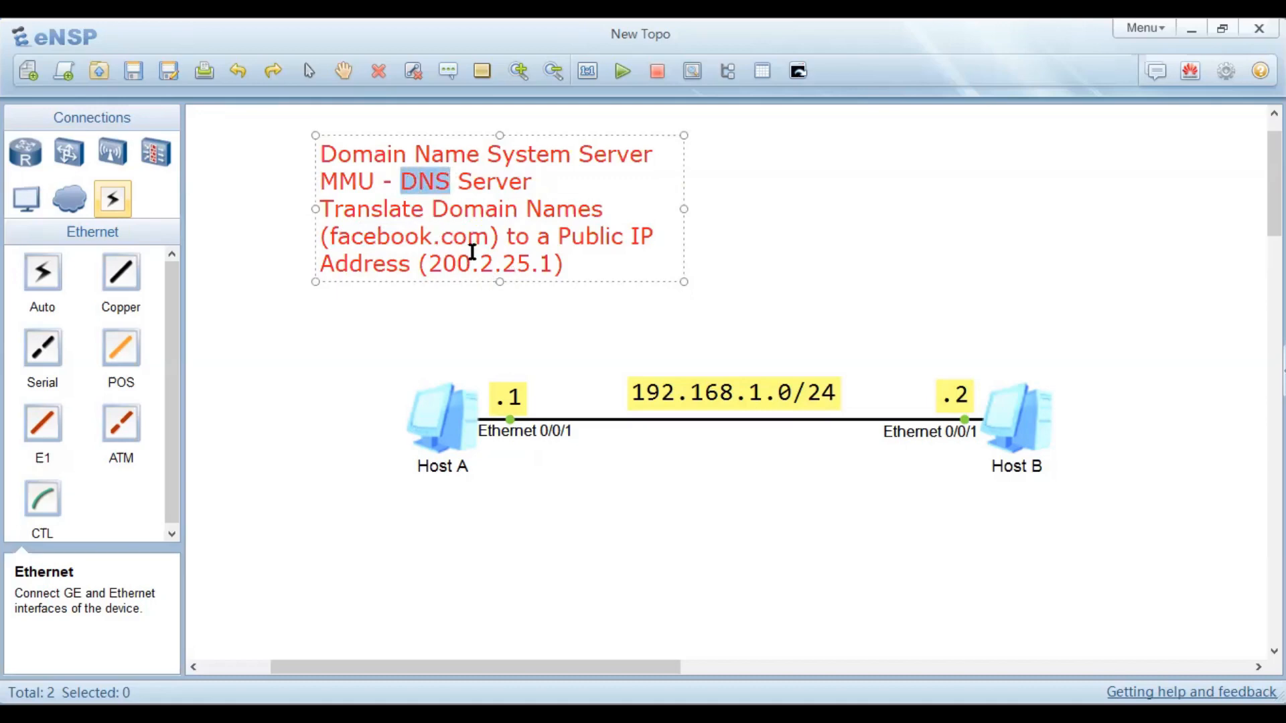
{"action": "left_click_drag", "start_coordinate": [554, 267], "coordinate": [423, 264]}
{"action": "left_click_drag", "start_coordinate": [453, 228], "coordinate": [489, 239]}
{"action": "double_click", "coordinate": [341, 180]}
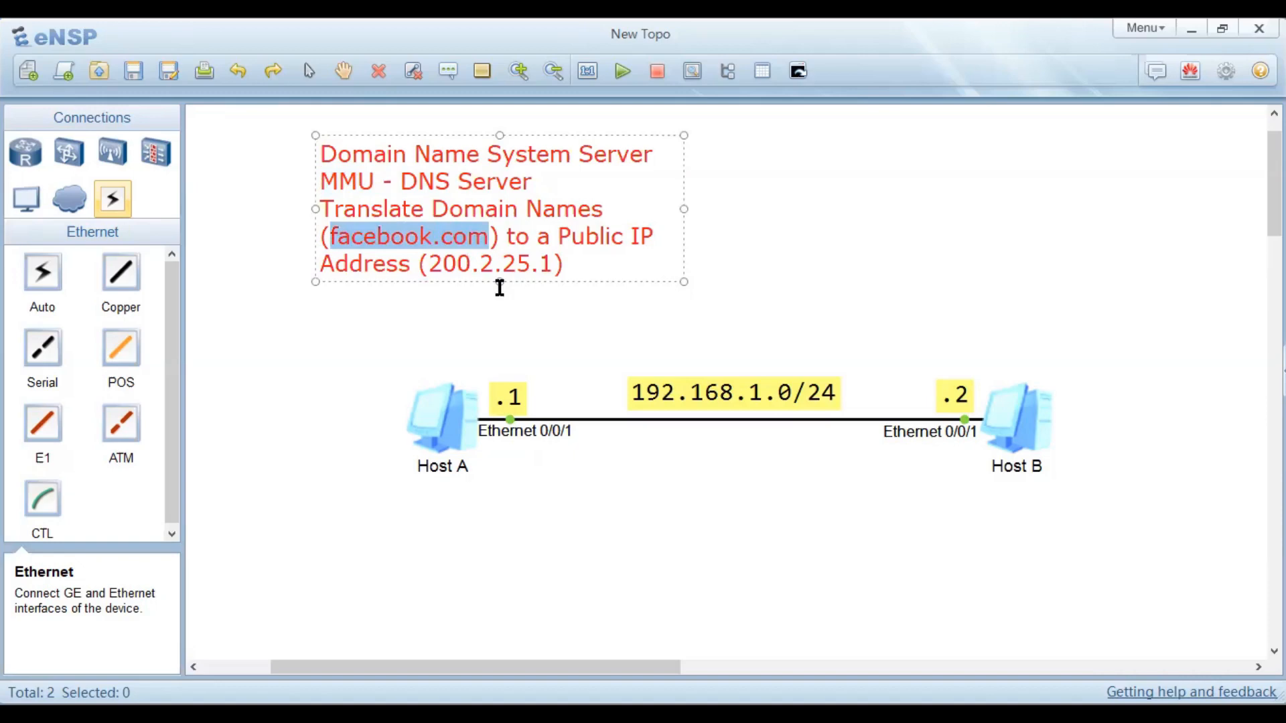
{"action": "left_click_drag", "start_coordinate": [400, 181], "coordinate": [545, 175]}
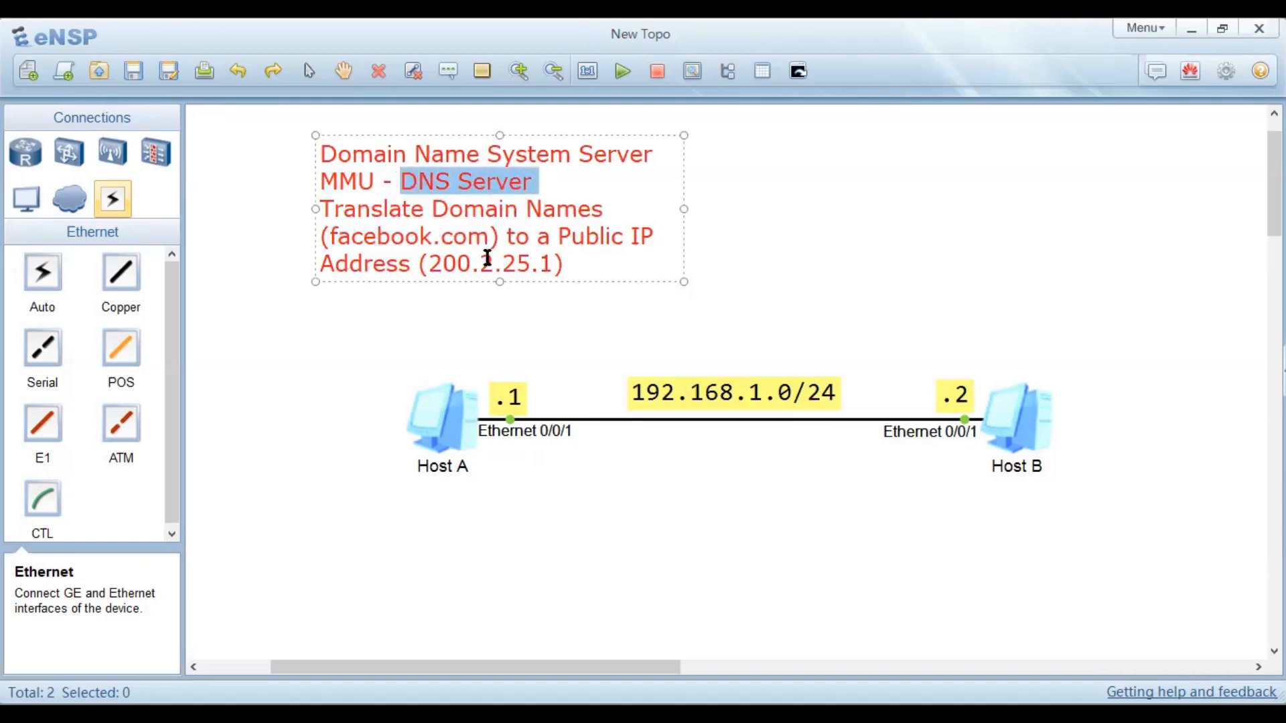
{"action": "left_click_drag", "start_coordinate": [551, 263], "coordinate": [428, 263]}
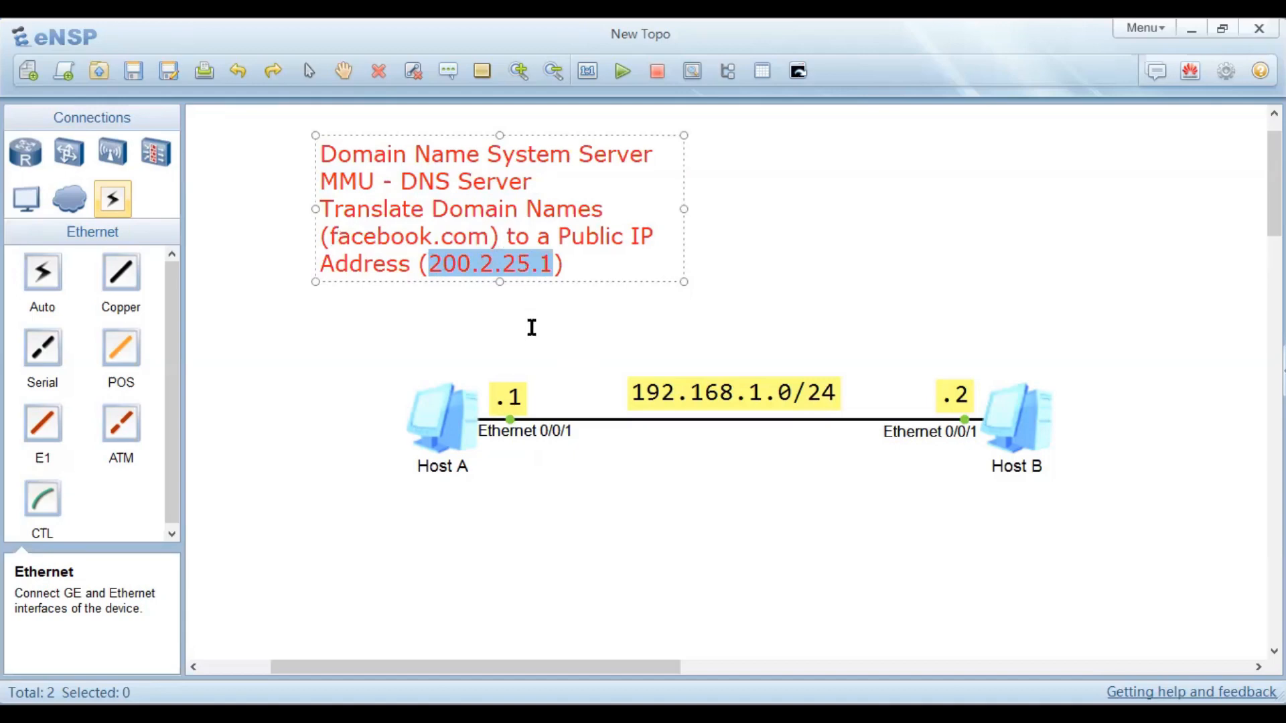
Step: Add "Open Servers - Google - 8.8.8.8 - DNS" to the end of the DNS note, separated by a blank line
{"action": "left_click", "coordinate": [592, 264]}
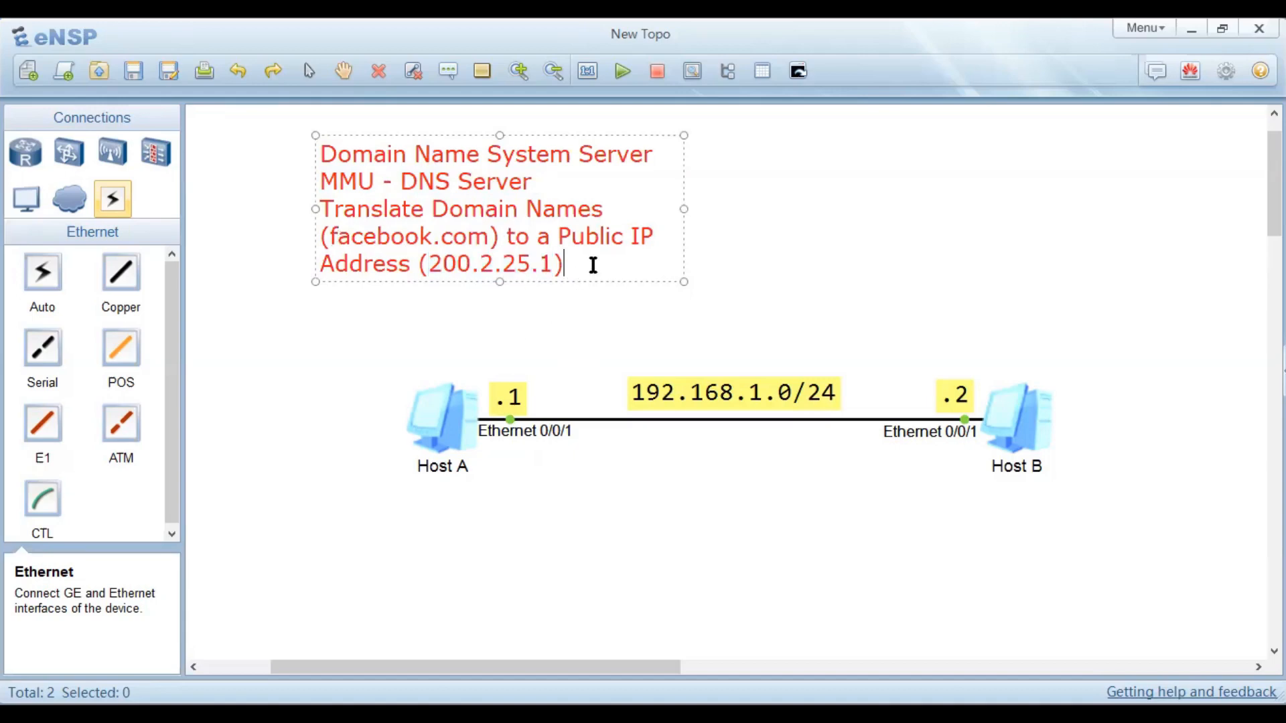
{"action": "key", "text": "Return"}
{"action": "key", "text": "Return"}
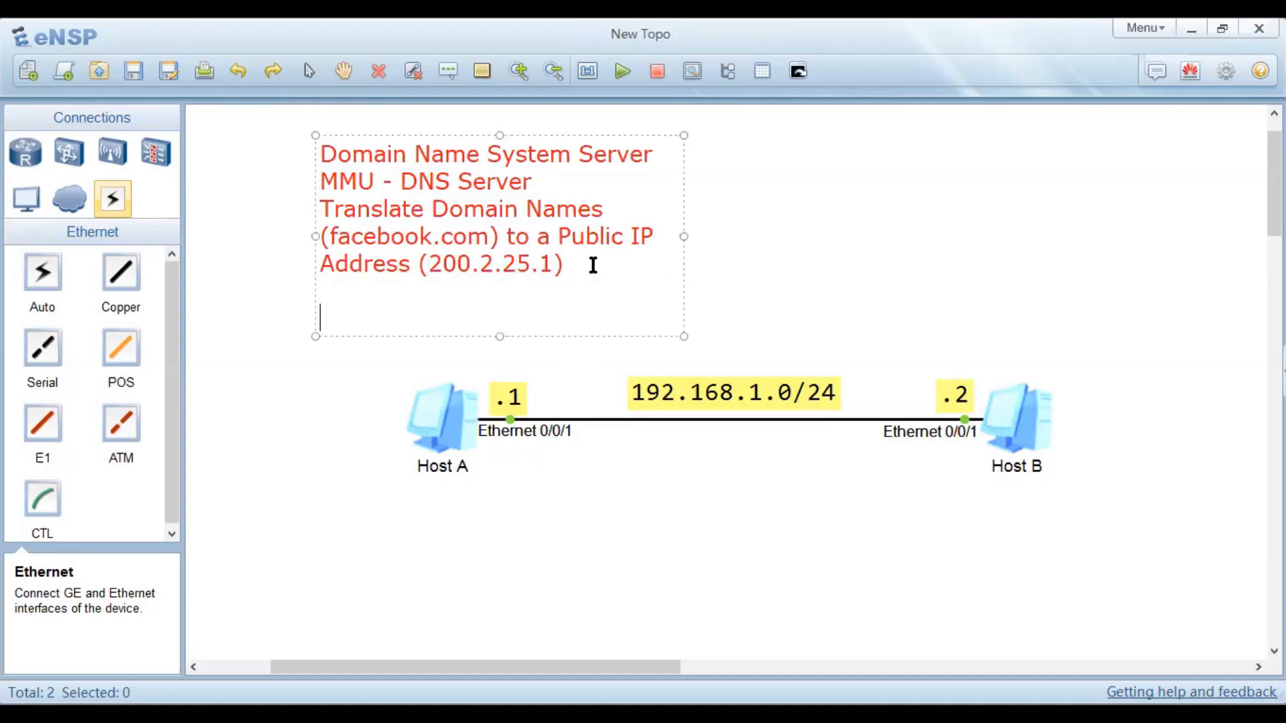
{"action": "type", "text": "Open "}
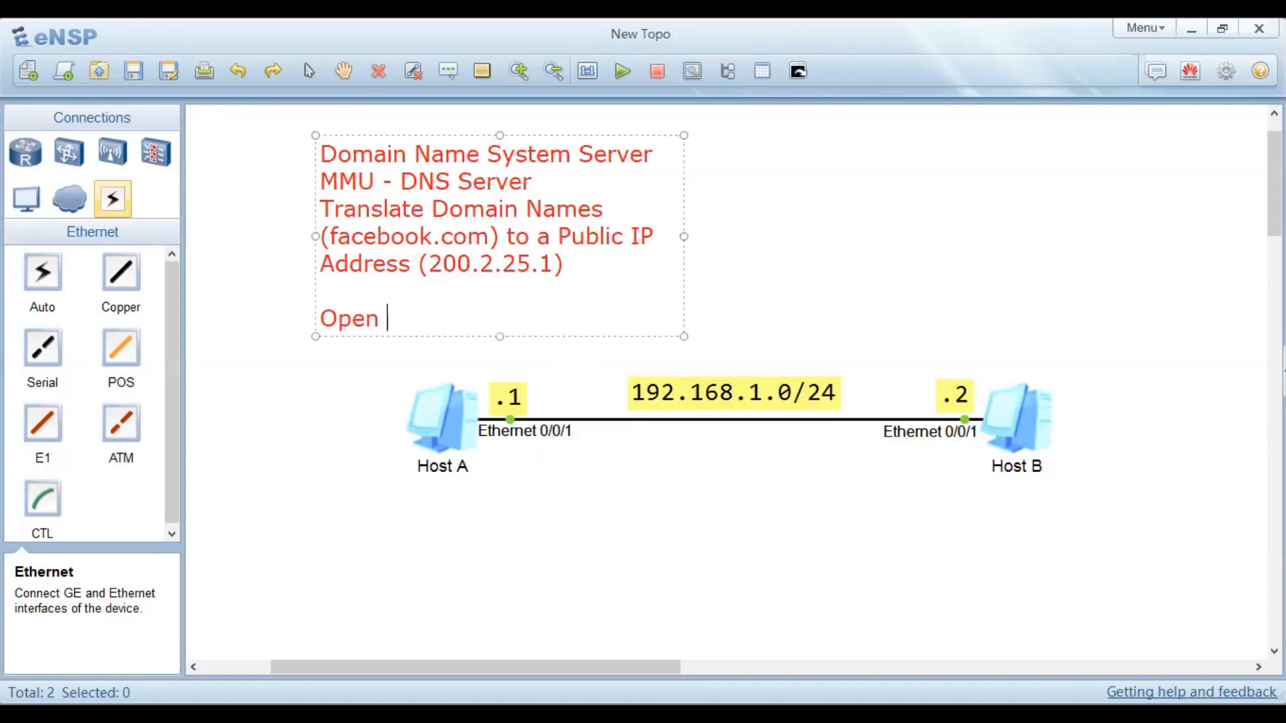
{"action": "type", "text": "Servers "}
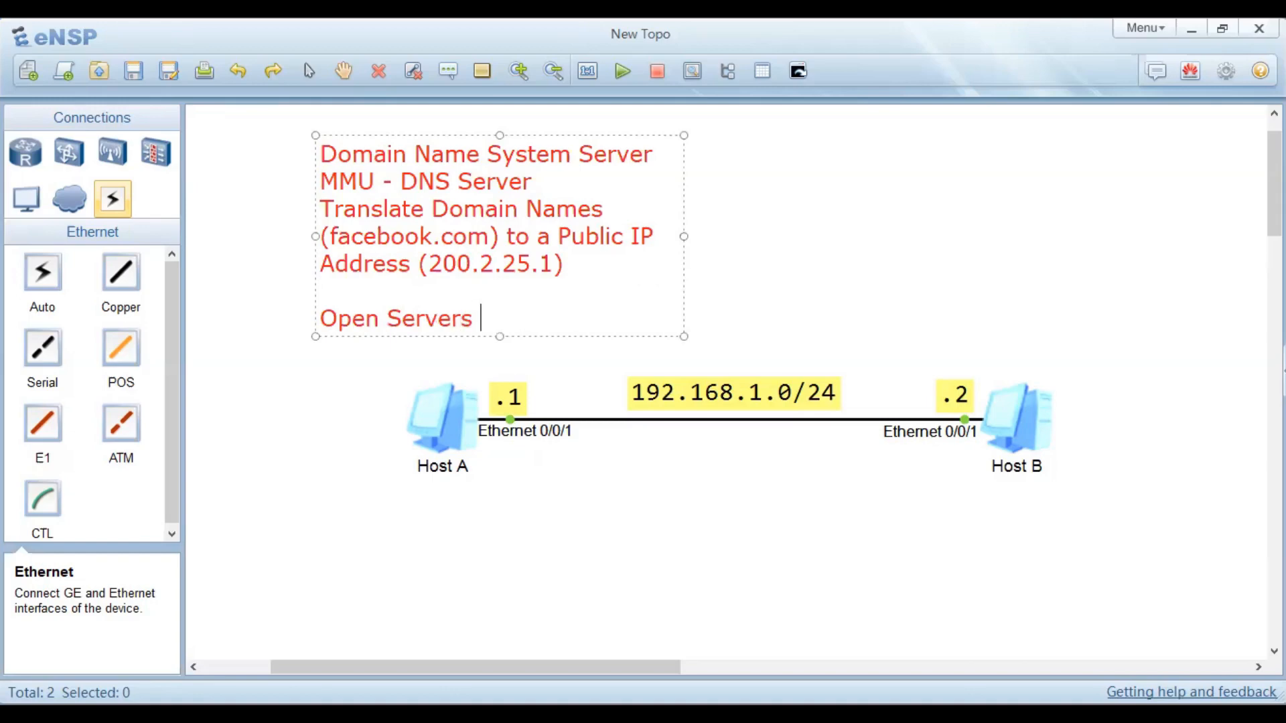
{"action": "type", "text": "- Google "}
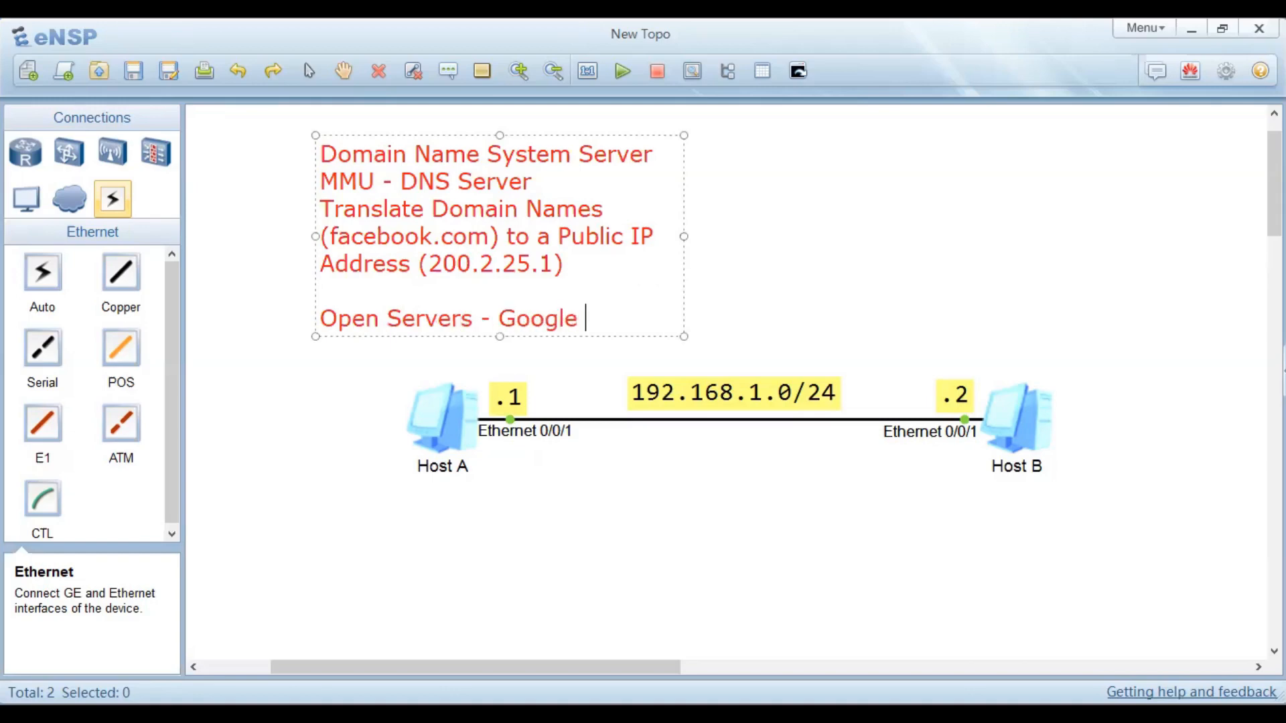
{"action": "type", "text": "- 8.8.8.8 - "}
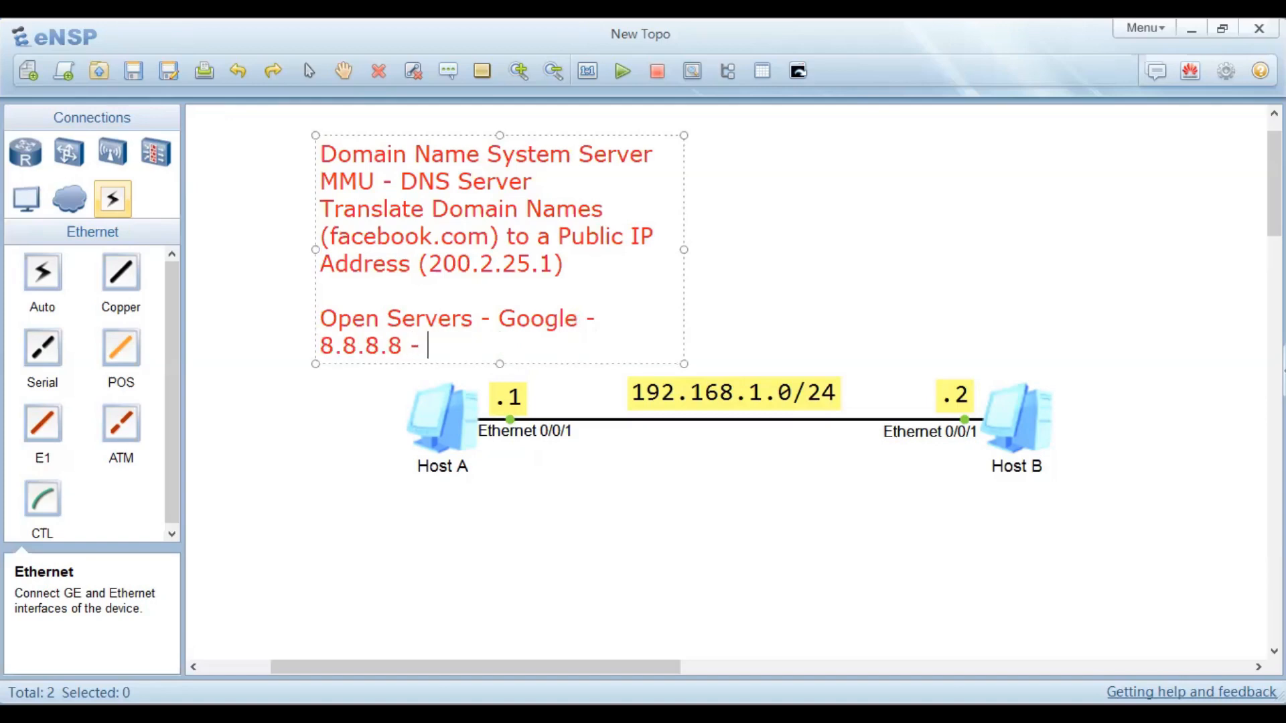
{"action": "type", "text": "DNS"}
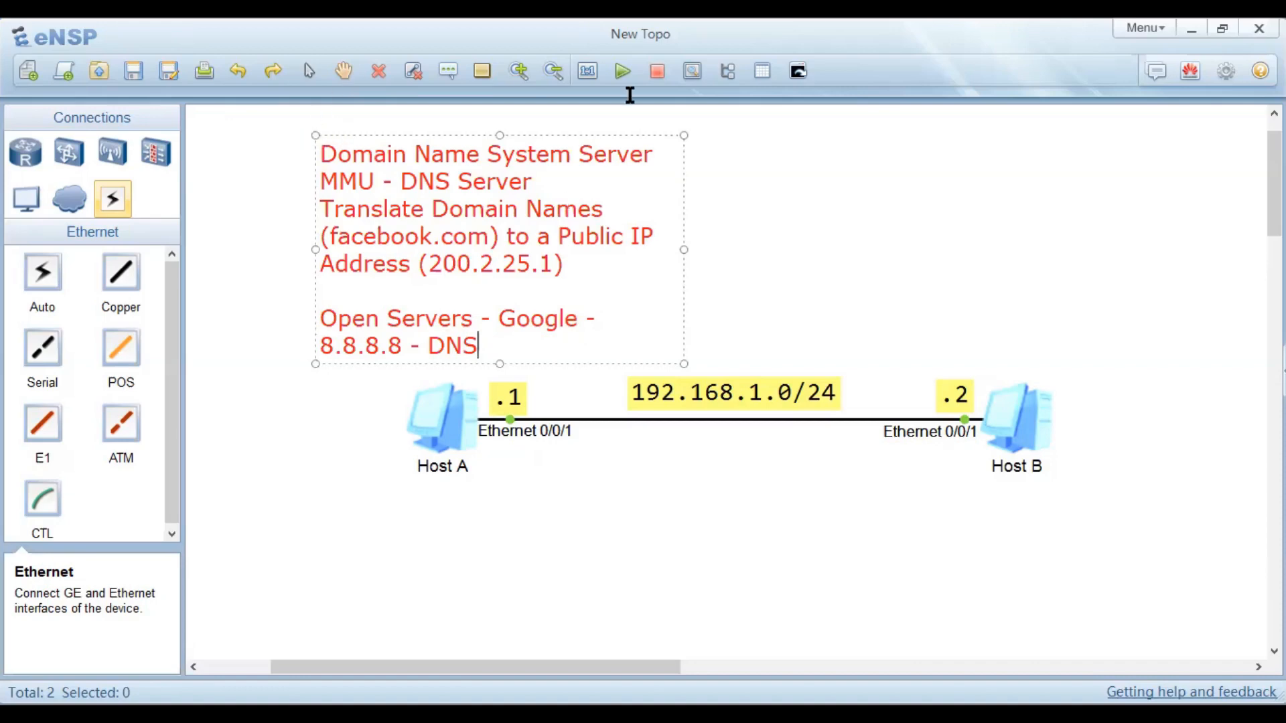
Step: Clear the DNS note from the canvas and start data capture on Host A's Ethernet 0/0/1 interface
{"action": "left_click", "coordinate": [873, 87]}
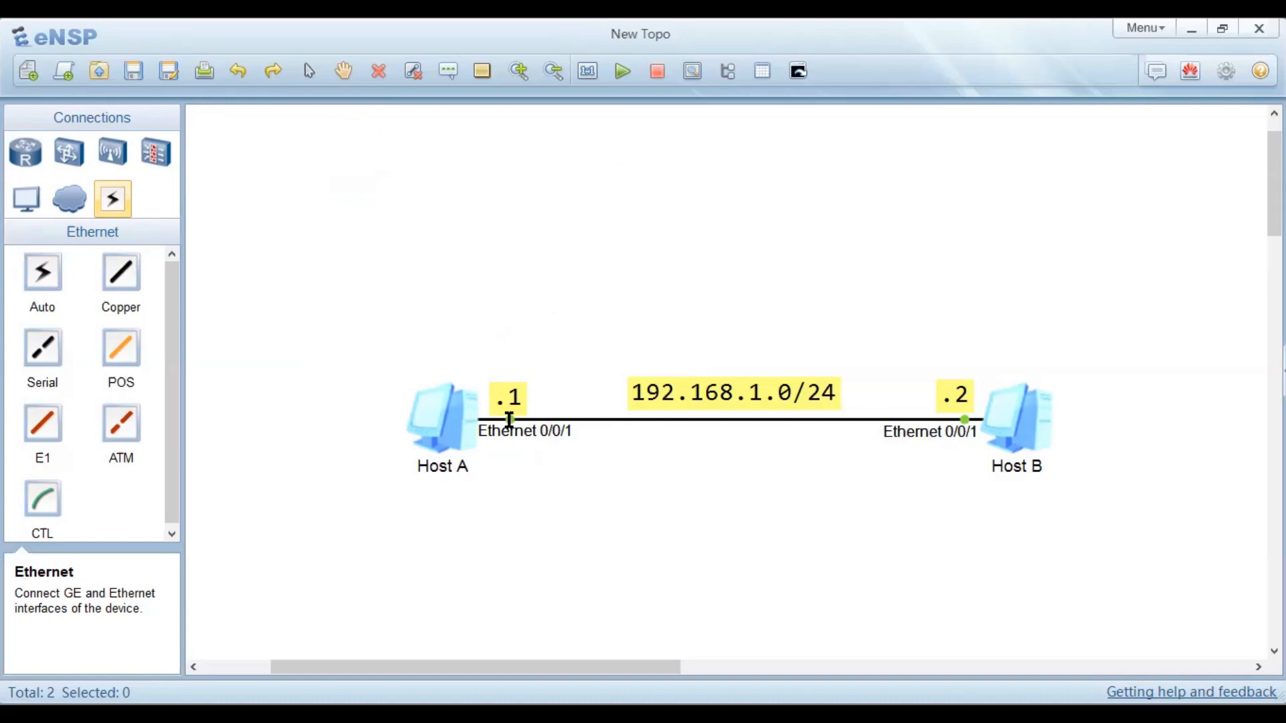
{"action": "left_click", "coordinate": [509, 420]}
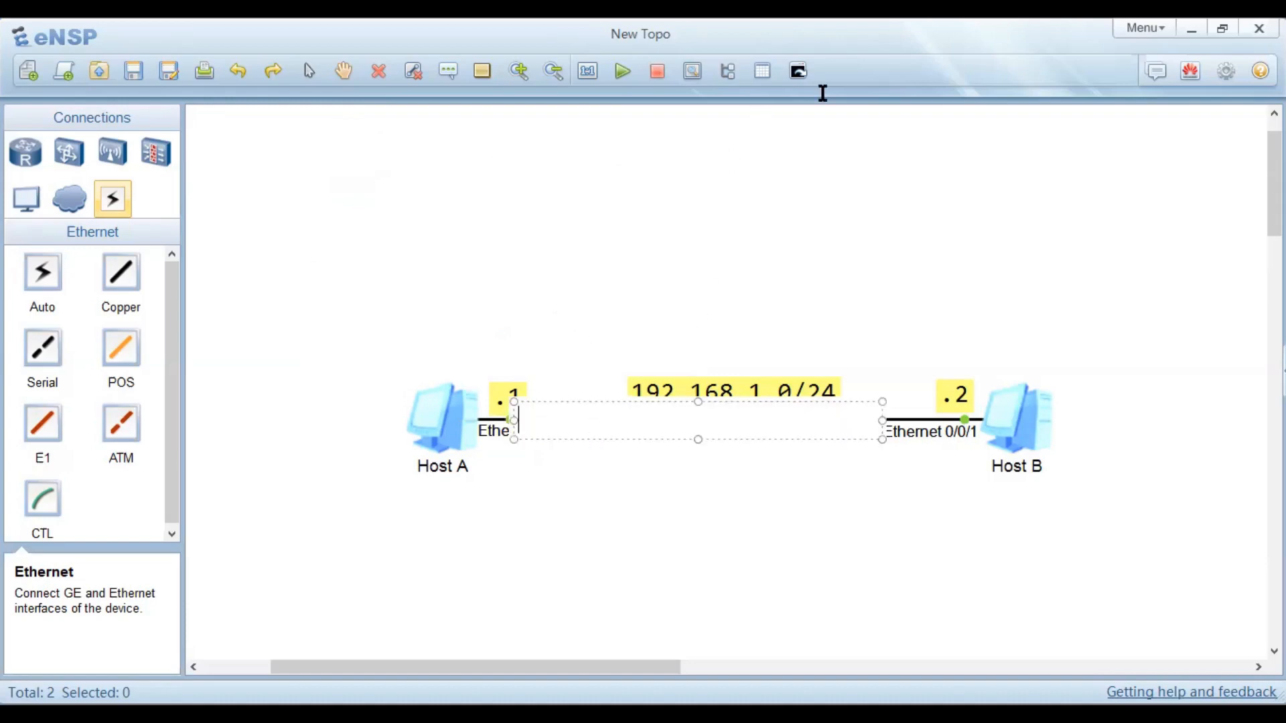
{"action": "left_click", "coordinate": [866, 137]}
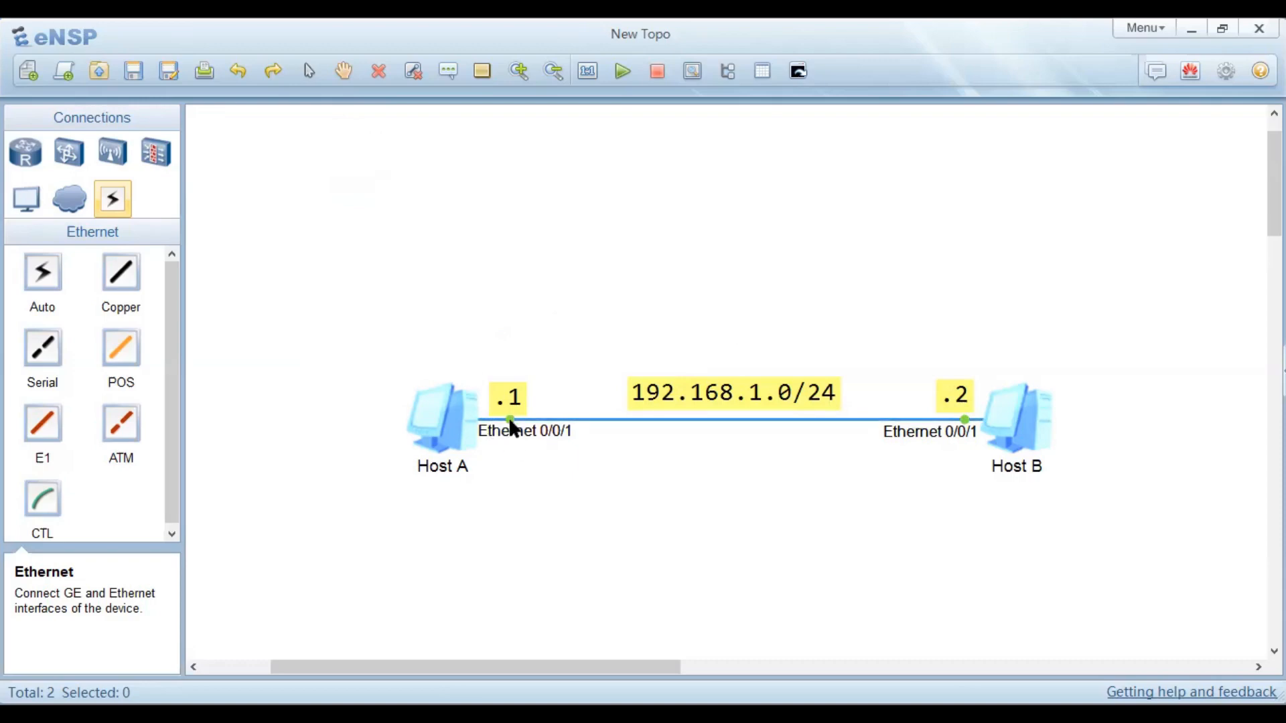
{"action": "right_click", "coordinate": [511, 427]}
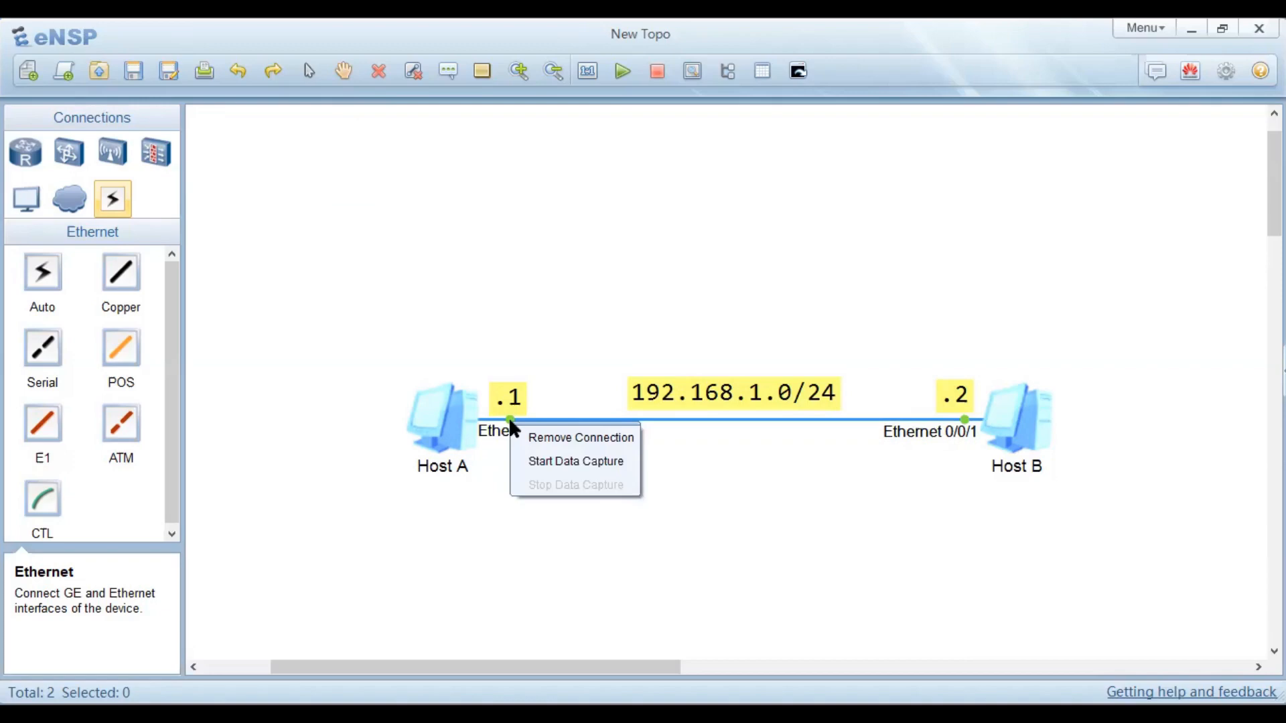
{"action": "left_click", "coordinate": [586, 462]}
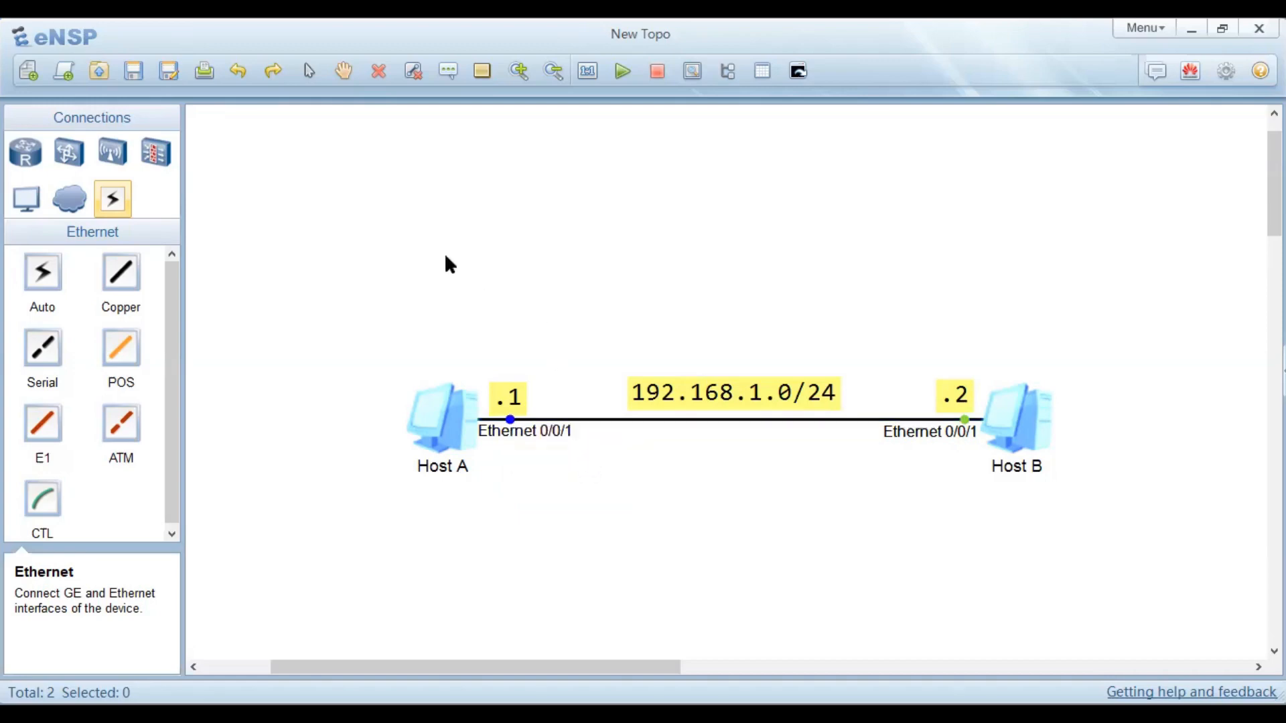
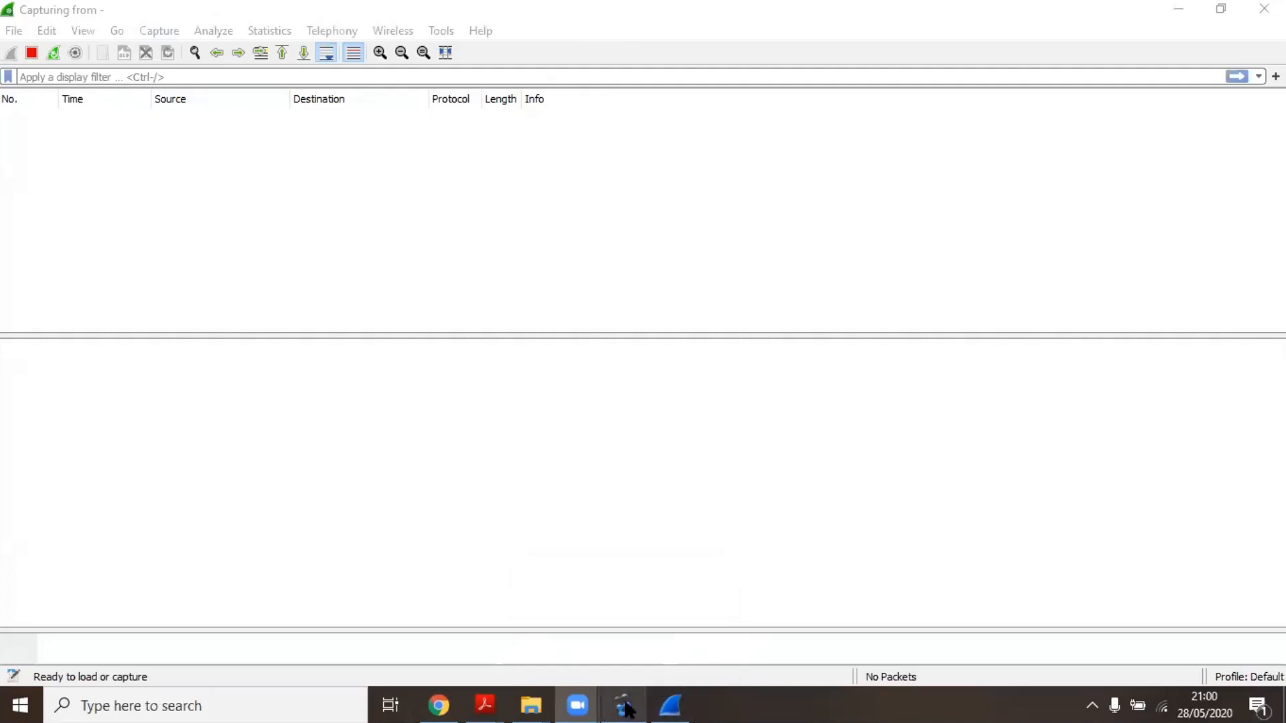
Step: Switch back to eNSP, stop the data capture on Host A's Ethernet 0/0/1 and start it again
{"action": "mouse_move", "coordinate": [623, 705]}
{"action": "left_click", "coordinate": [608, 629]}
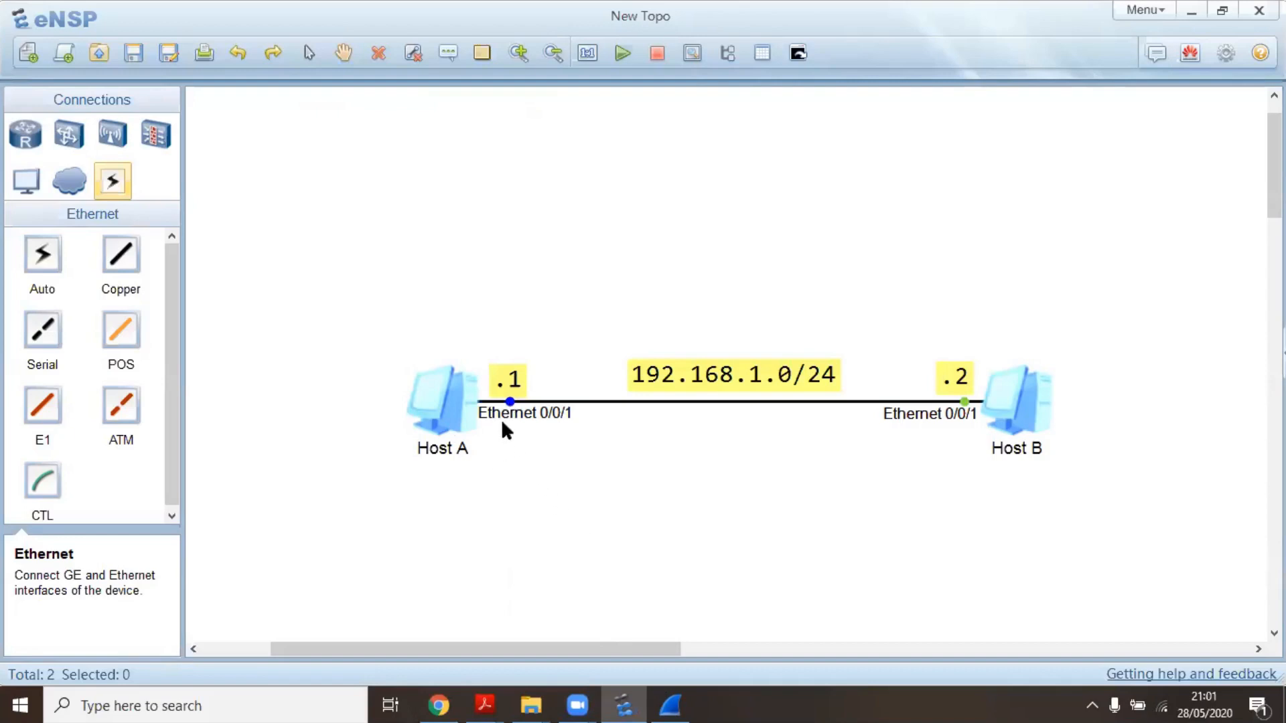
{"action": "right_click", "coordinate": [427, 400]}
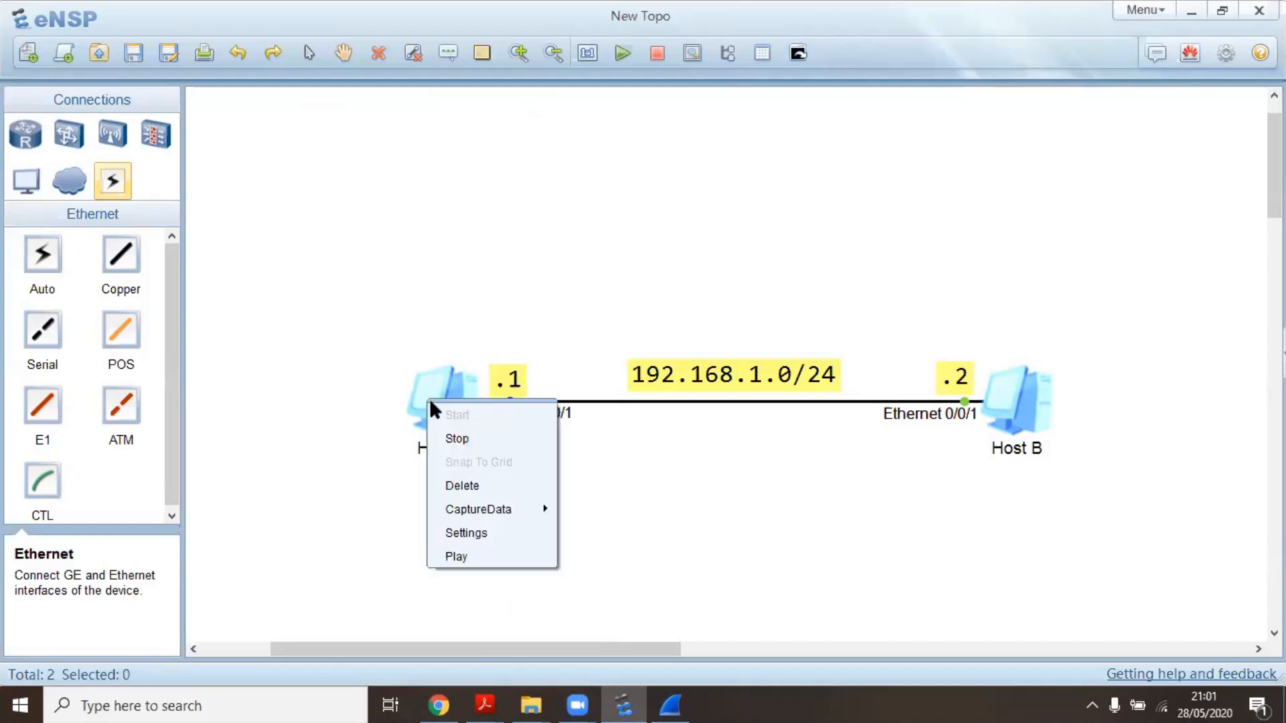
{"action": "mouse_move", "coordinate": [519, 509]}
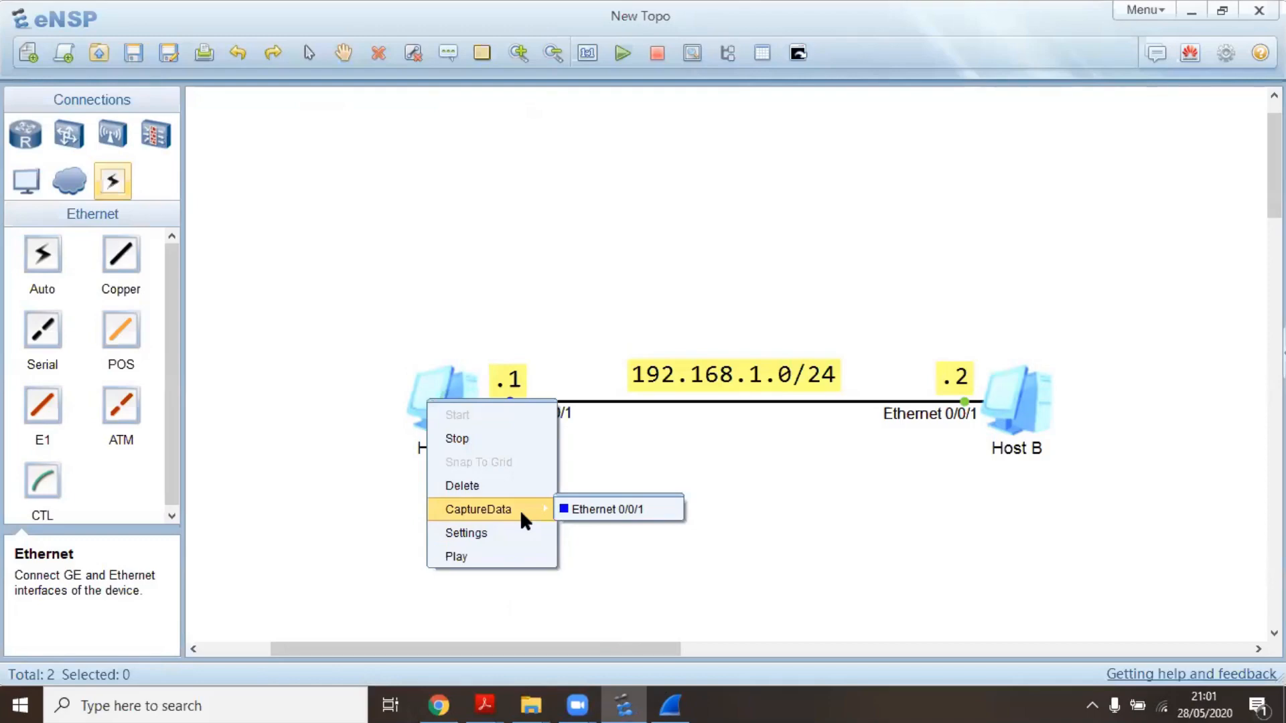
{"action": "left_click", "coordinate": [628, 505]}
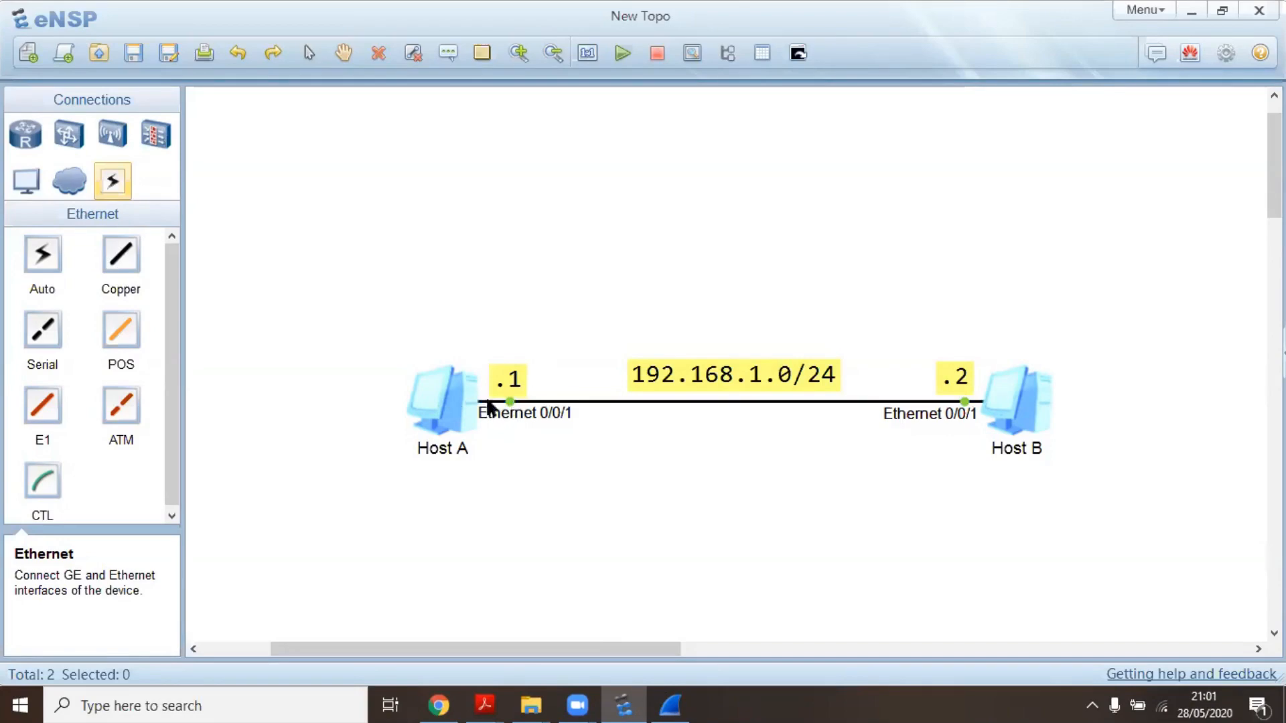
{"action": "right_click", "coordinate": [509, 410]}
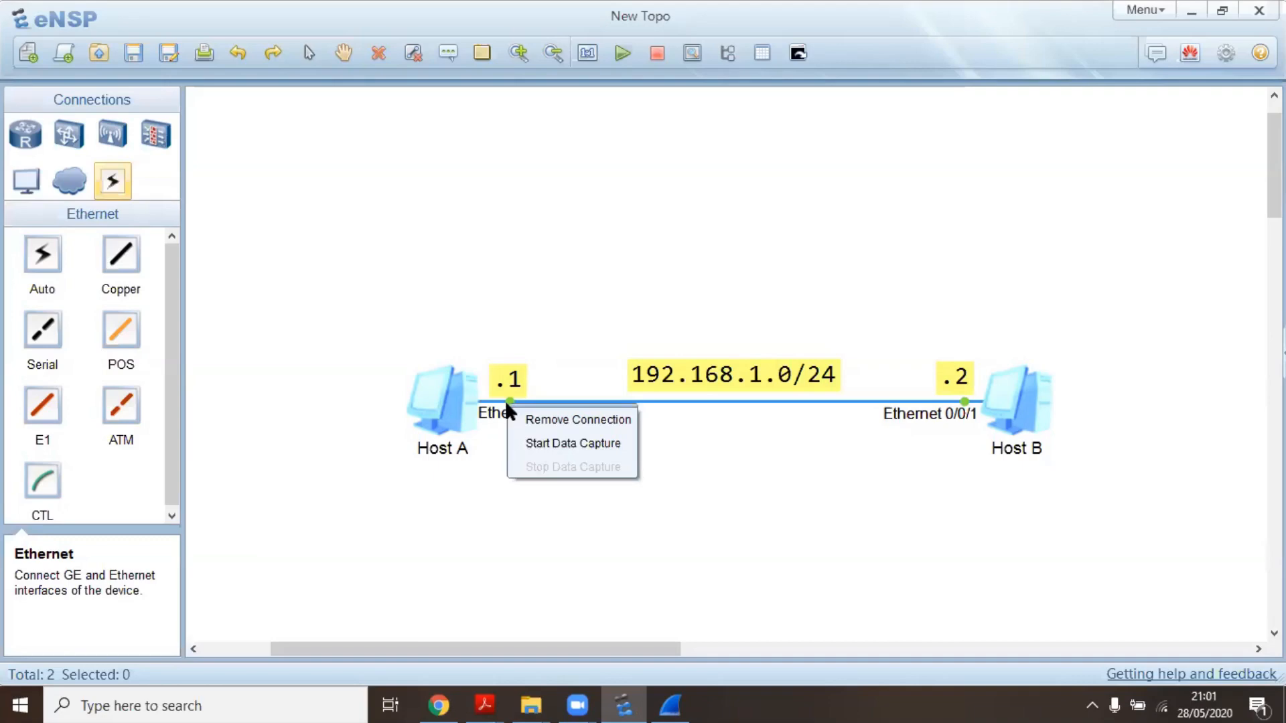
{"action": "left_click", "coordinate": [536, 443]}
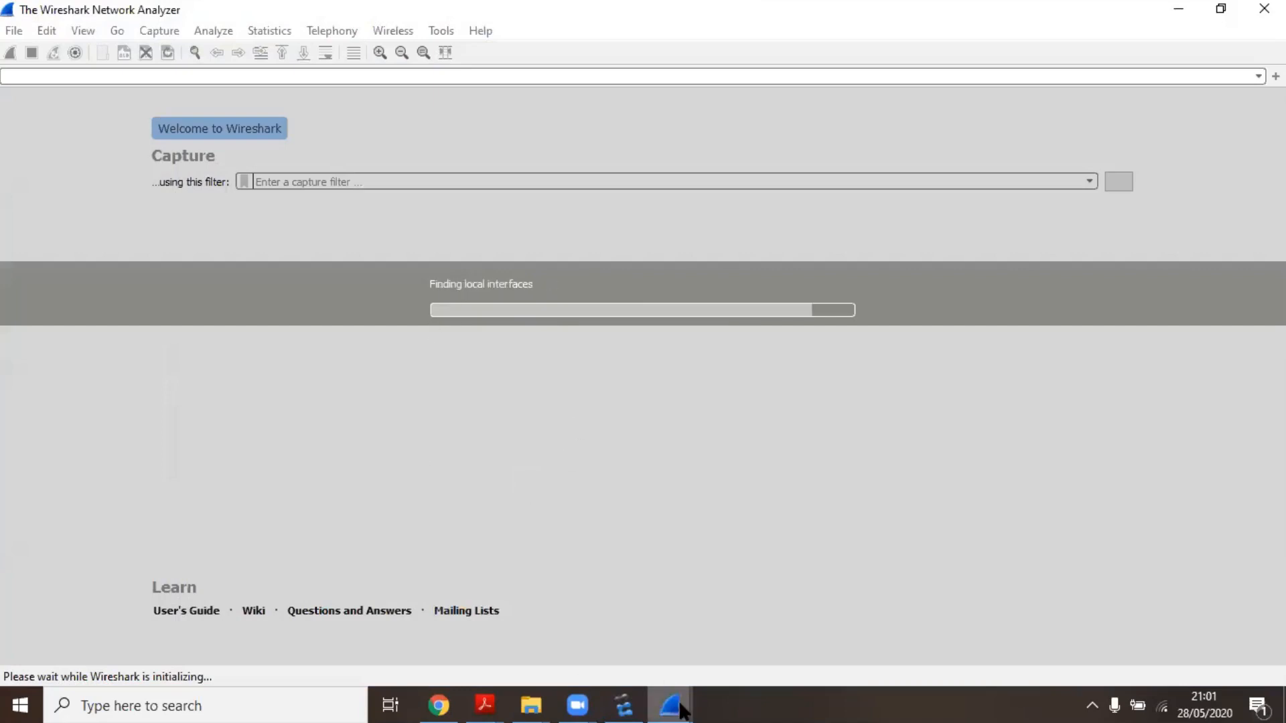
Step: Switch to Wireshark and close the stopped capture window, dismissing its notice and keeping the active capture open
{"action": "mouse_move", "coordinate": [670, 702]}
{"action": "left_click", "coordinate": [654, 566]}
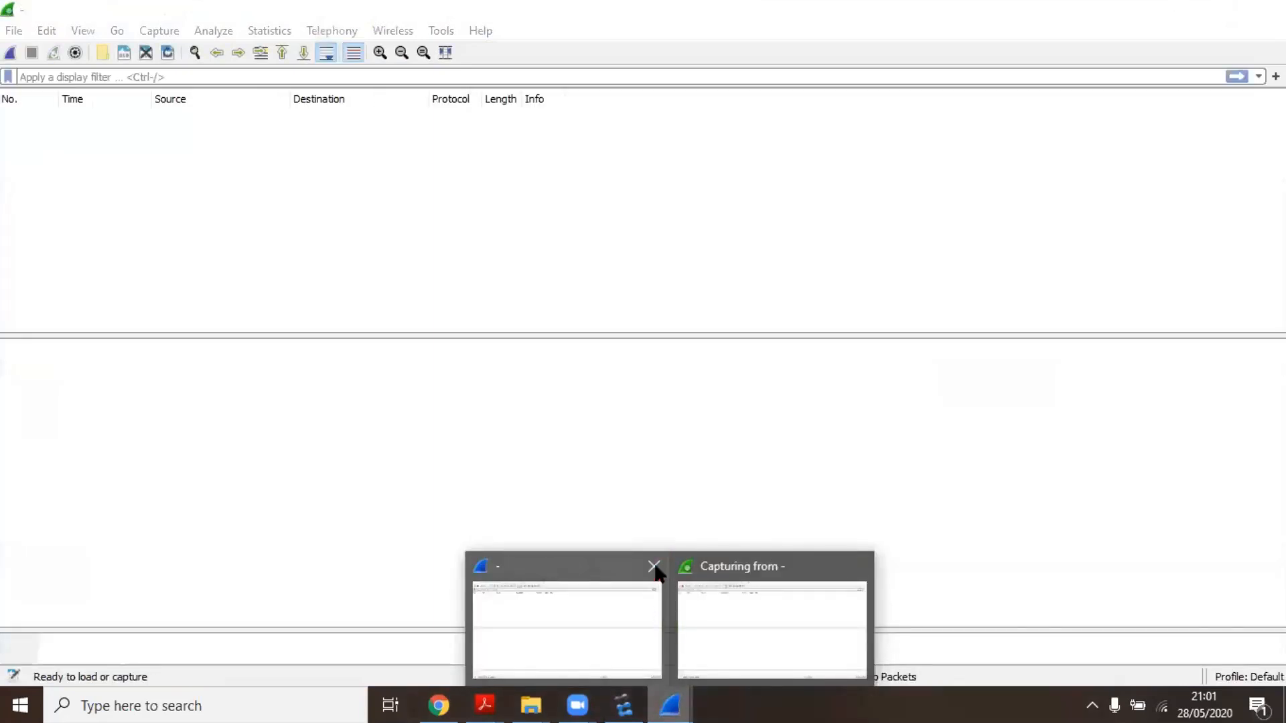
{"action": "left_click", "coordinate": [654, 567]}
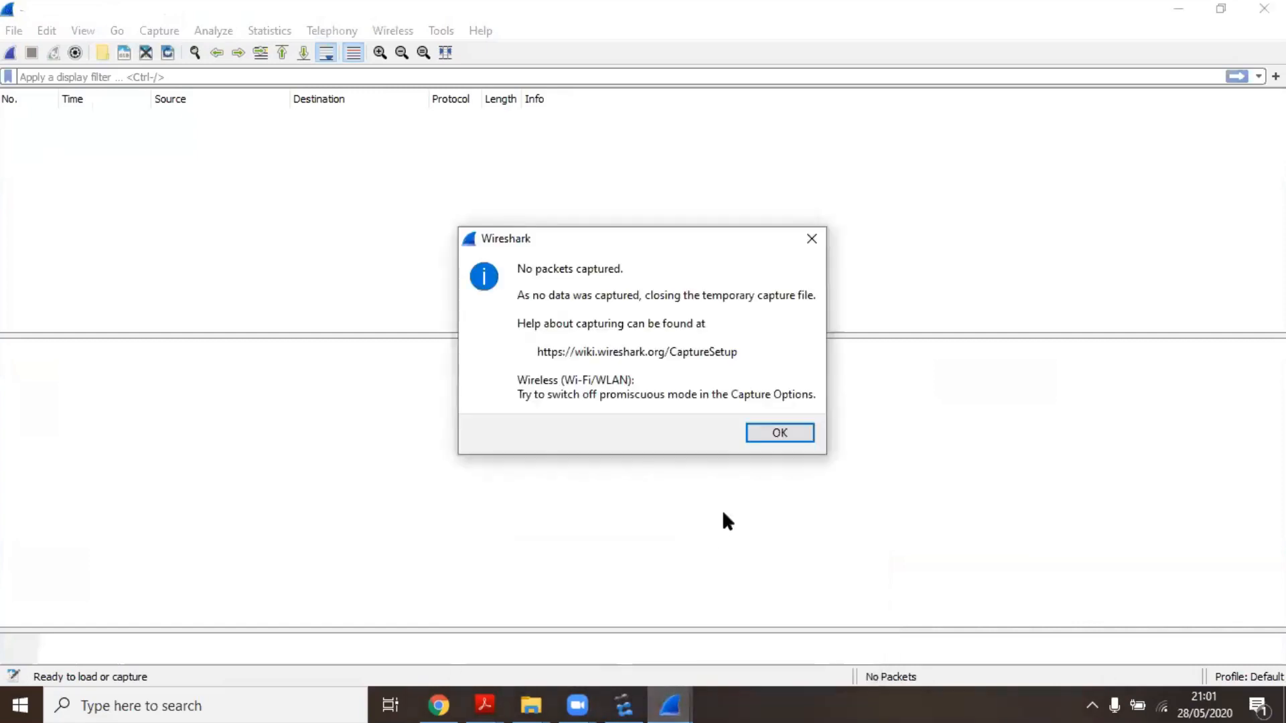
{"action": "left_click", "coordinate": [775, 439]}
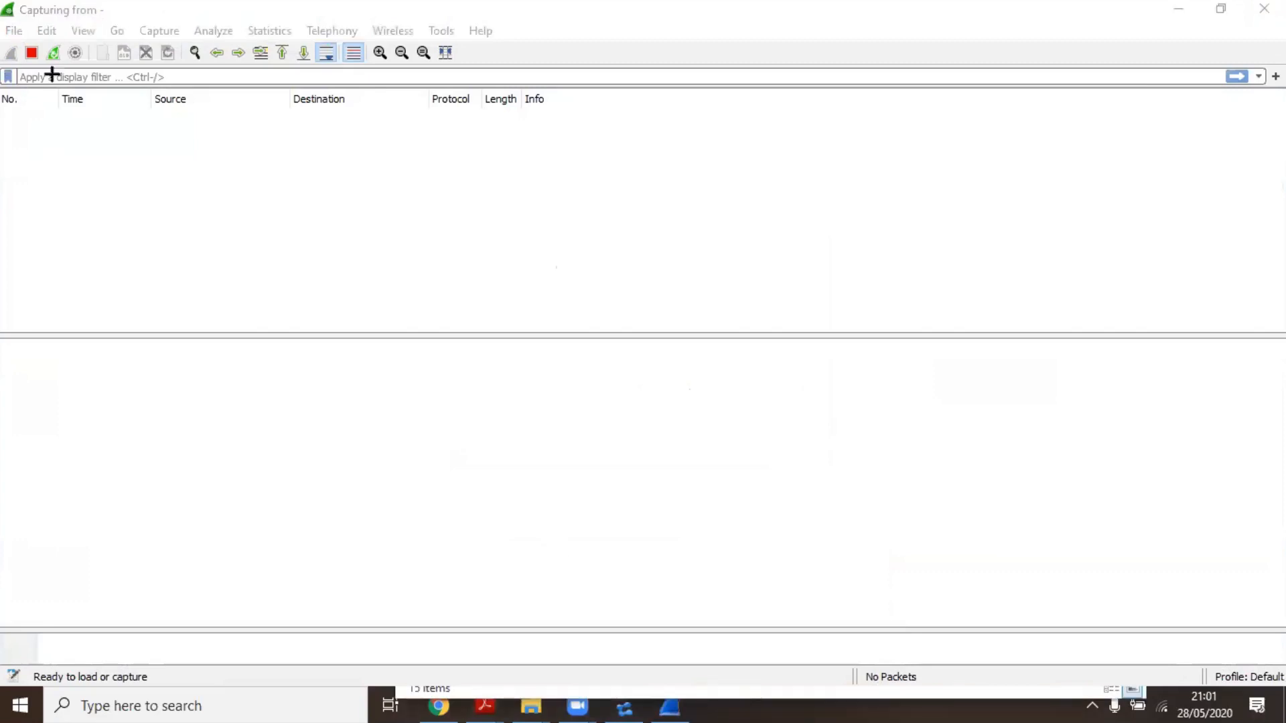
Step: Outline Wireshark's packet list and its No., Time, Source, Destination, Protocol, Length and Info columns to examine them, and clear the outlines
{"action": "left_click_drag", "start_coordinate": [343, 59], "coordinate": [343, 62]}
{"action": "left_click_drag", "start_coordinate": [2, 89], "coordinate": [565, 299]}
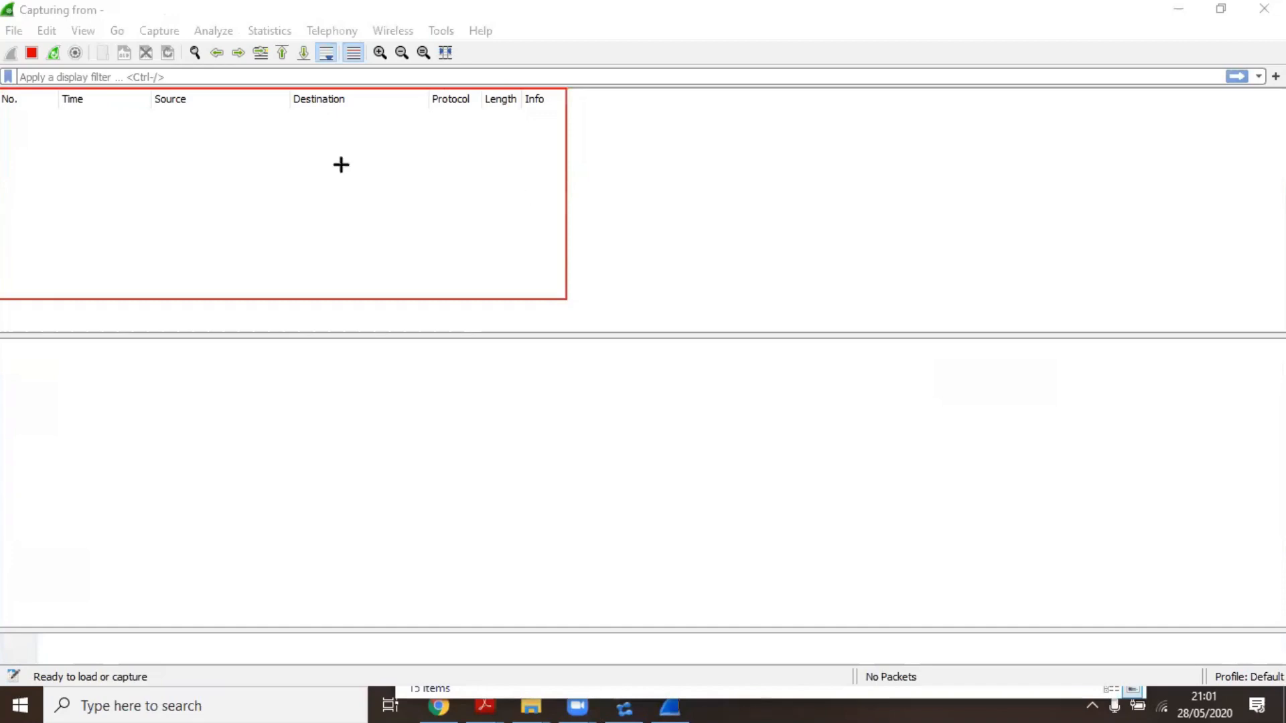
{"action": "left_click_drag", "start_coordinate": [2, 89], "coordinate": [59, 300]}
{"action": "left_click_drag", "start_coordinate": [59, 89], "coordinate": [135, 305]}
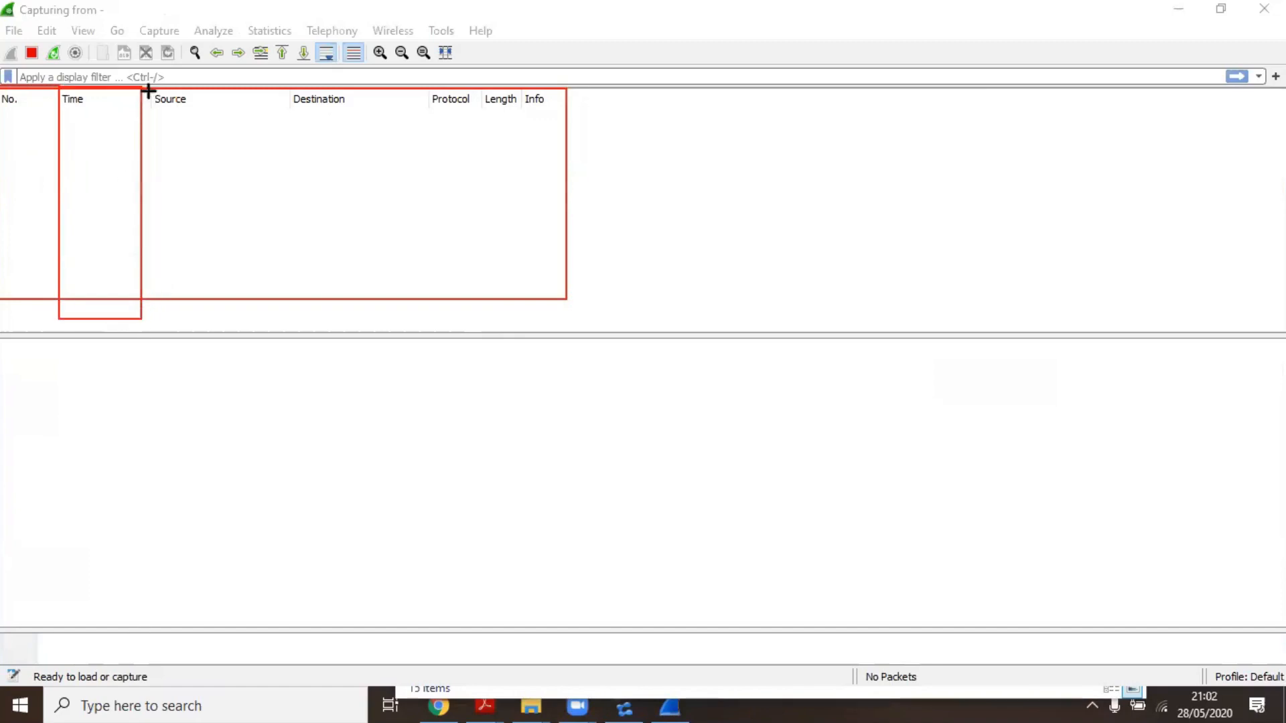
{"action": "left_click_drag", "start_coordinate": [146, 89], "coordinate": [293, 295]}
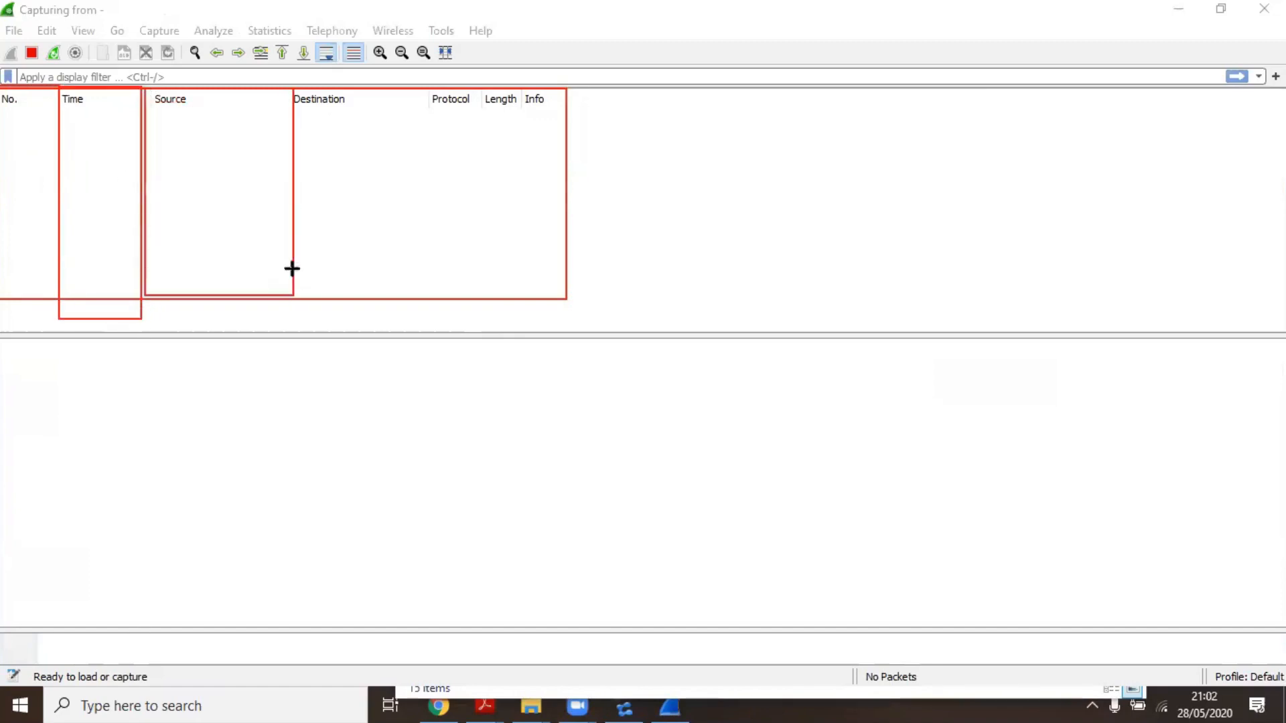
{"action": "left_click_drag", "start_coordinate": [287, 89], "coordinate": [419, 292]}
{"action": "left_click_drag", "start_coordinate": [422, 89], "coordinate": [479, 297]}
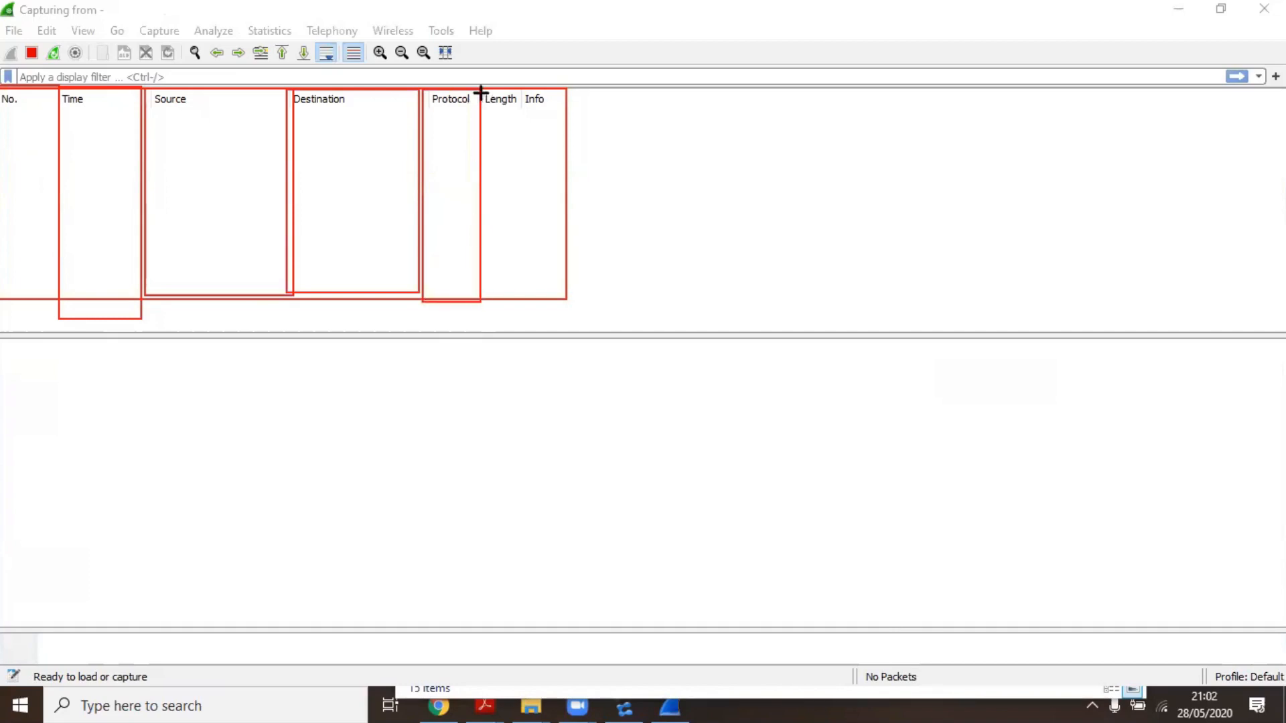
{"action": "left_click_drag", "start_coordinate": [482, 86], "coordinate": [521, 296]}
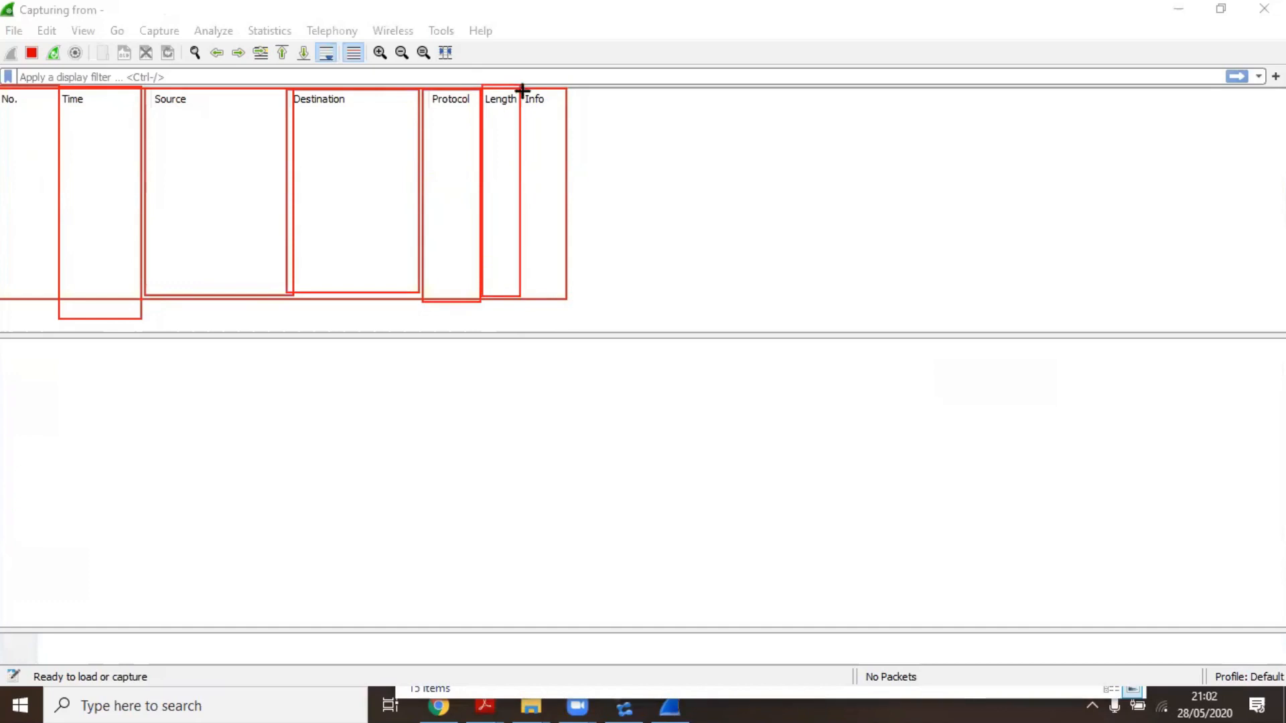
{"action": "left_click_drag", "start_coordinate": [522, 87], "coordinate": [564, 267]}
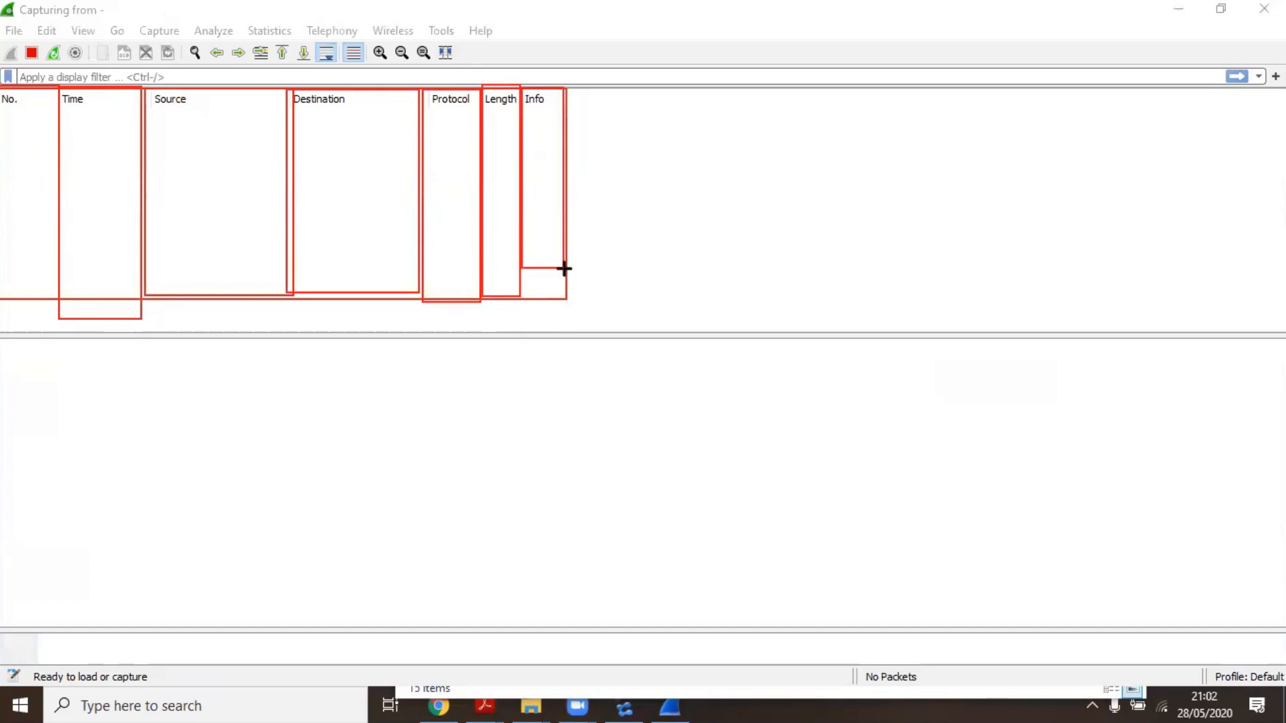
{"action": "left_click", "coordinate": [919, 86]}
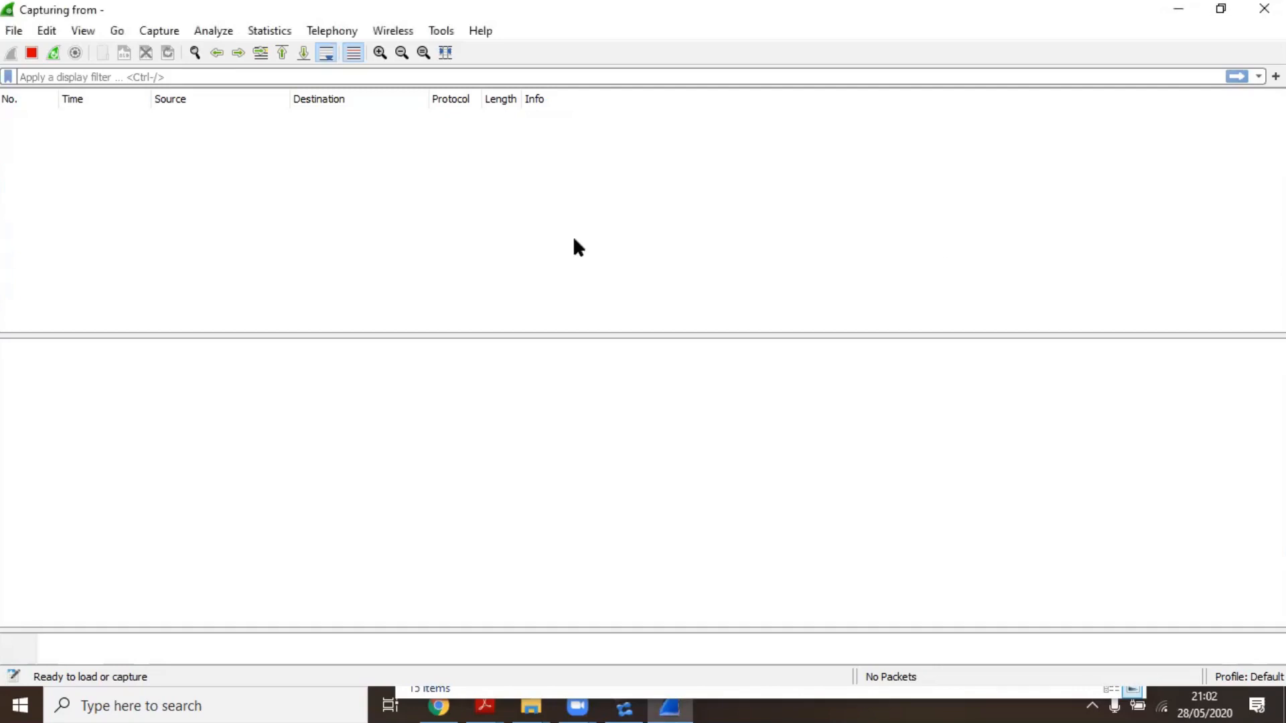
Step: Arrange the Wireshark capture and eNSP side by side, and zoom out the topology until both hosts fit in view
{"action": "key", "text": "super+Right"}
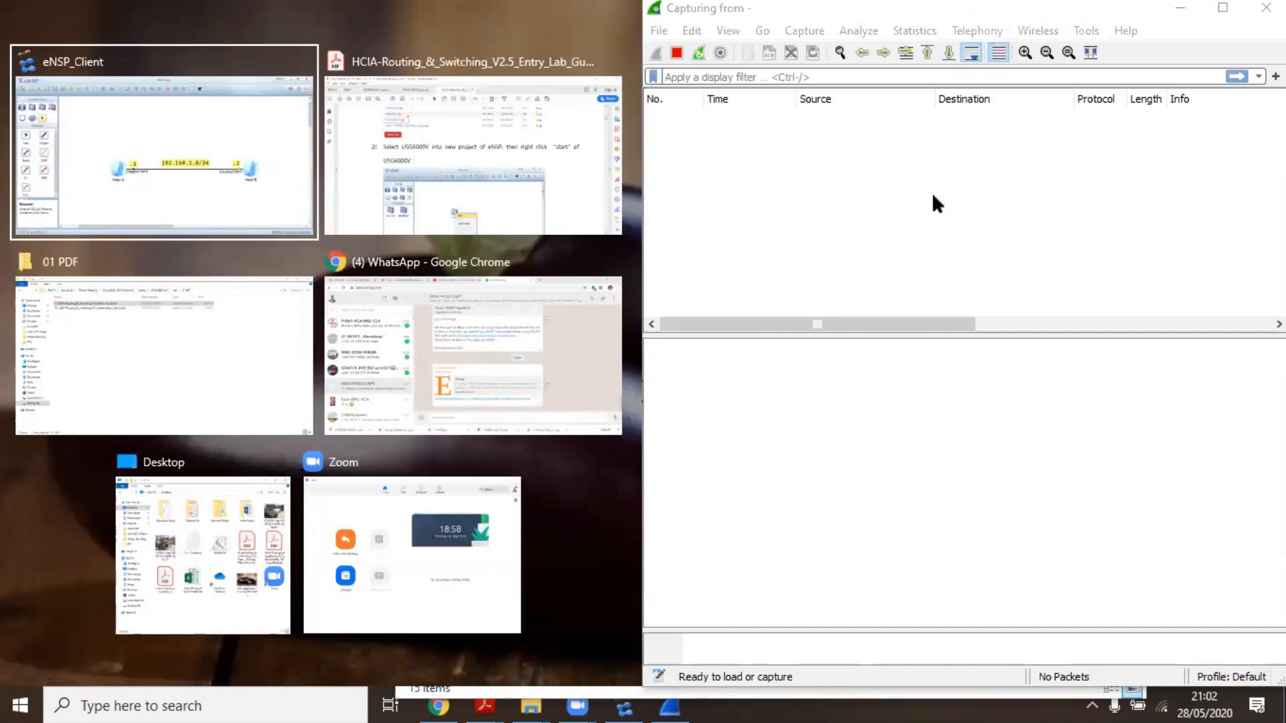
{"action": "left_click", "coordinate": [126, 141]}
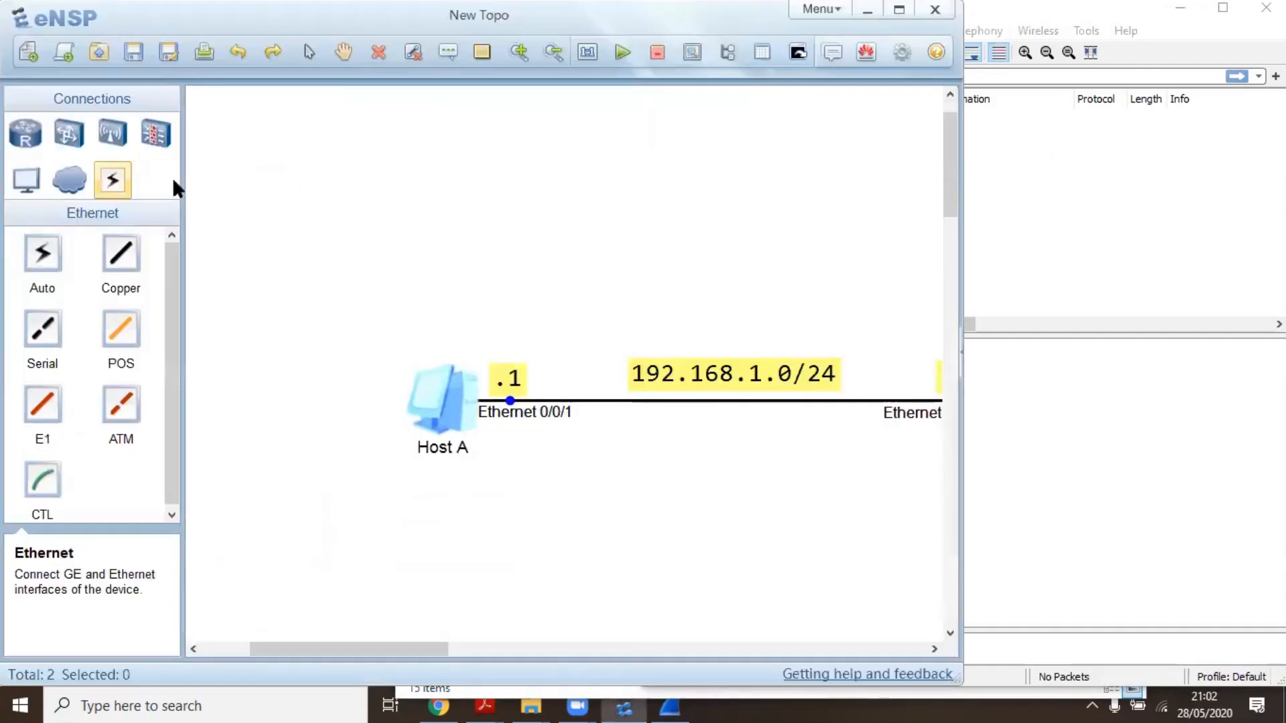
{"action": "key", "text": "super+Right"}
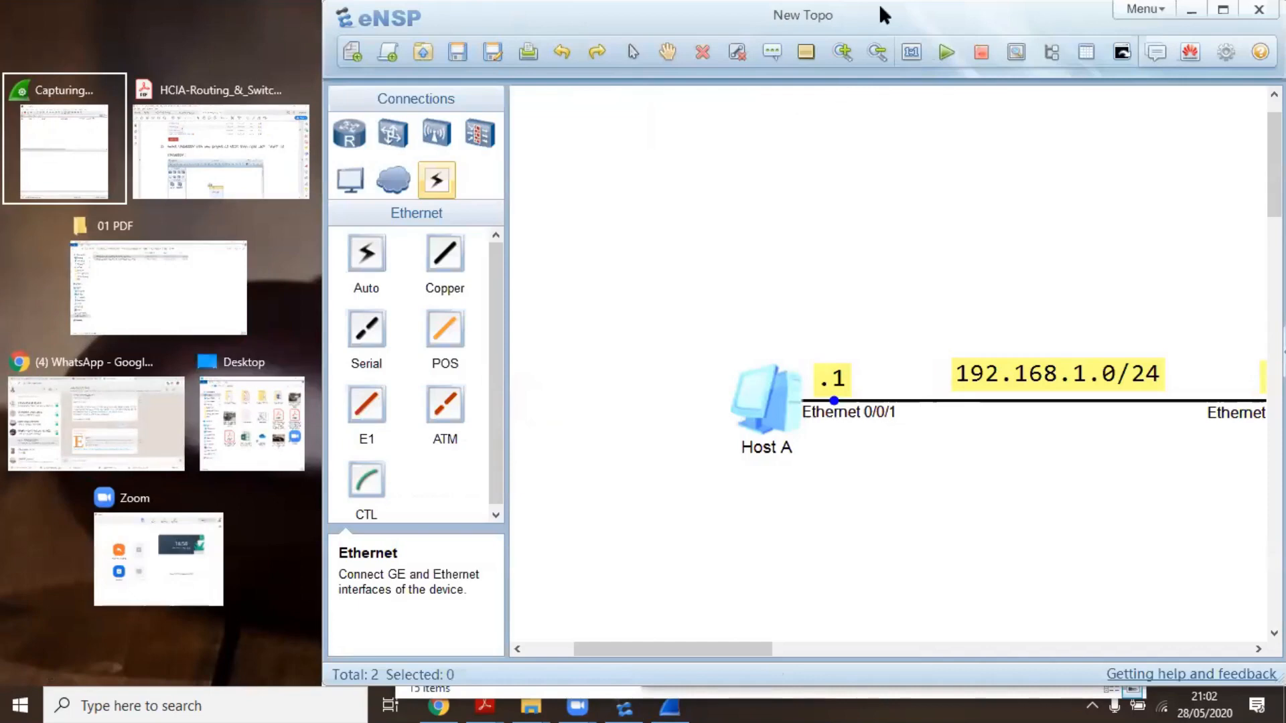
{"action": "left_click", "coordinate": [867, 272]}
{"action": "key", "text": "super+Left"}
{"action": "key", "text": "super+Left"}
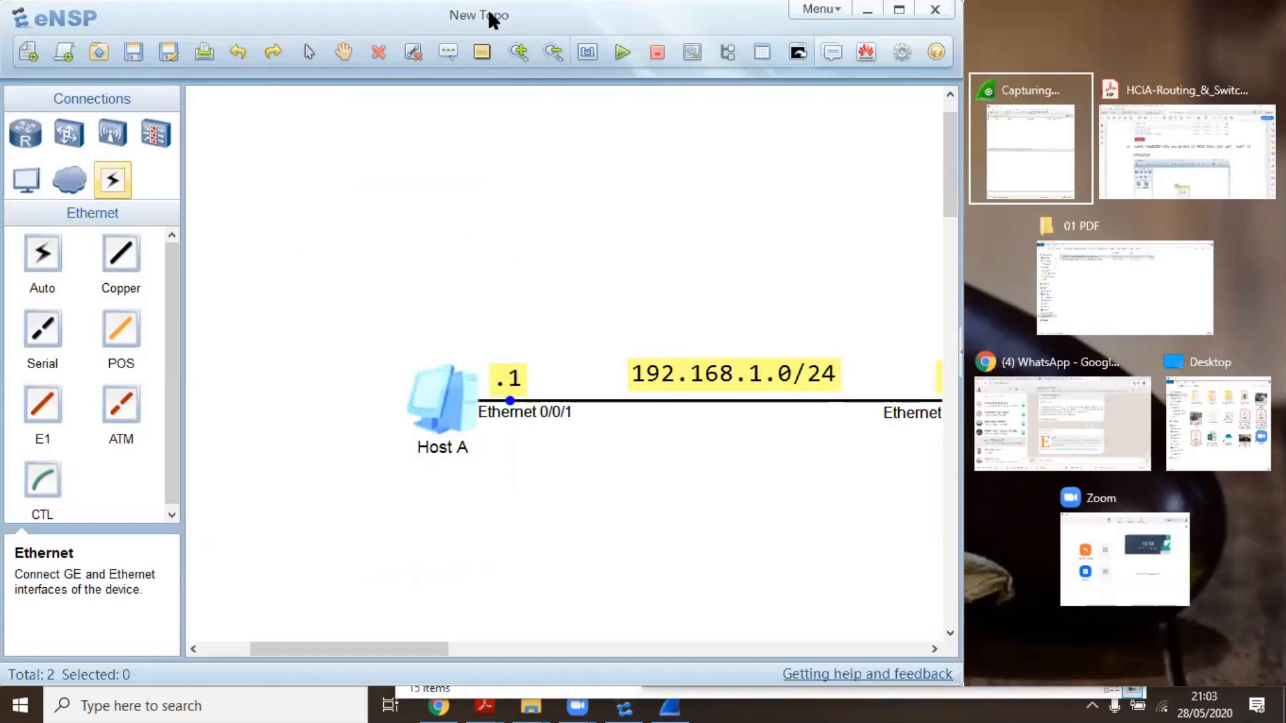
{"action": "left_click_drag", "start_coordinate": [489, 12], "coordinate": [361, 109]}
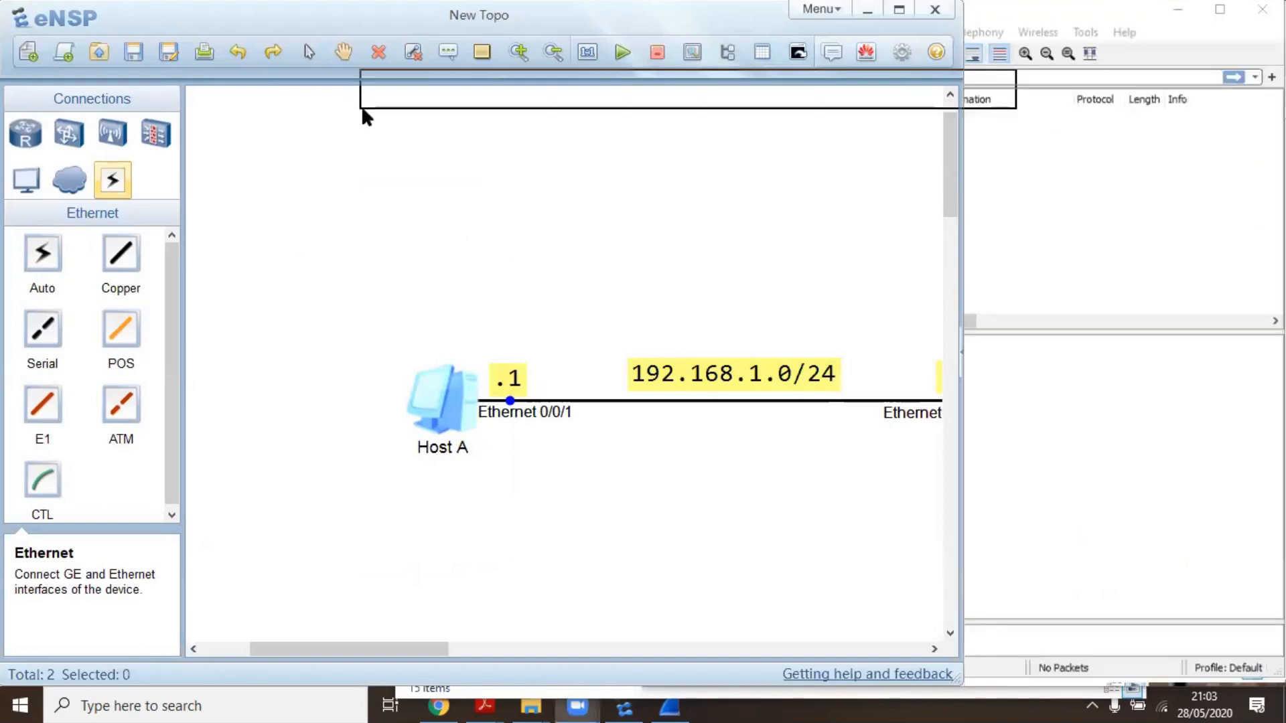
{"action": "left_click", "coordinate": [549, 52]}
{"action": "left_click", "coordinate": [550, 52]}
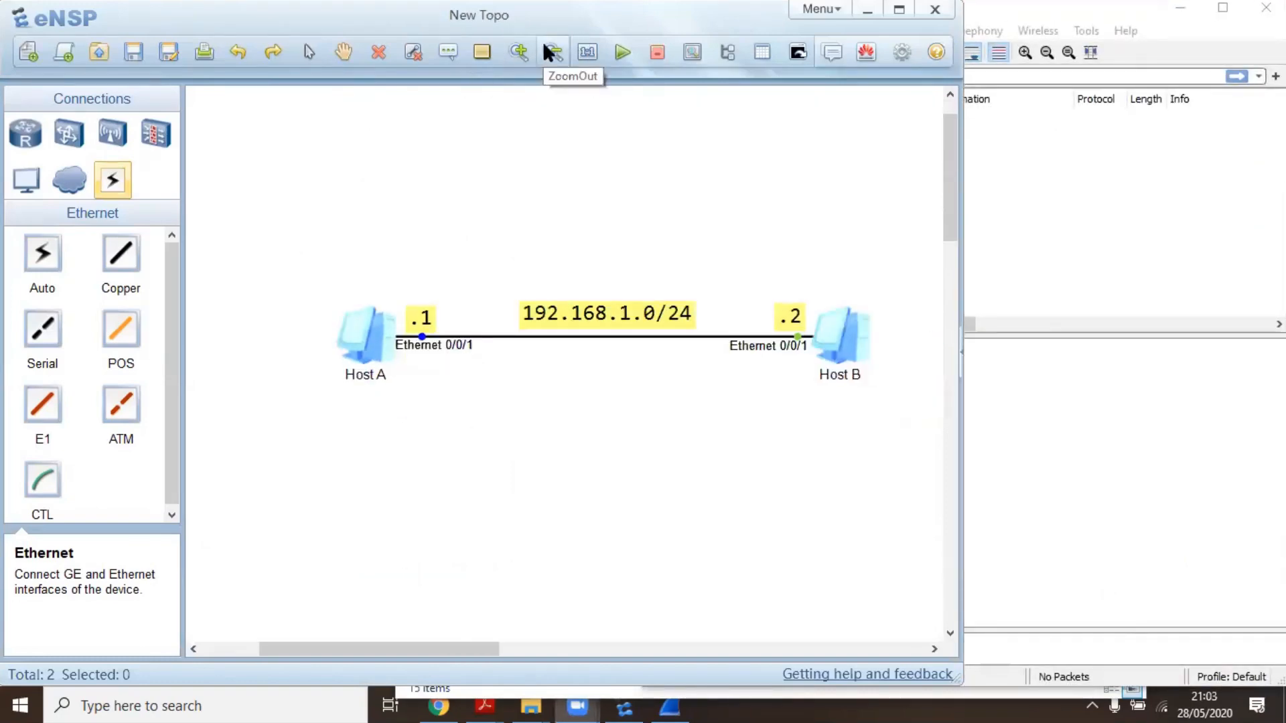
Step: Zoom the topology out further and reposition the Wireshark capture window beside eNSP so both hosts stay visible
{"action": "left_click", "coordinate": [550, 52]}
{"action": "left_click", "coordinate": [549, 53]}
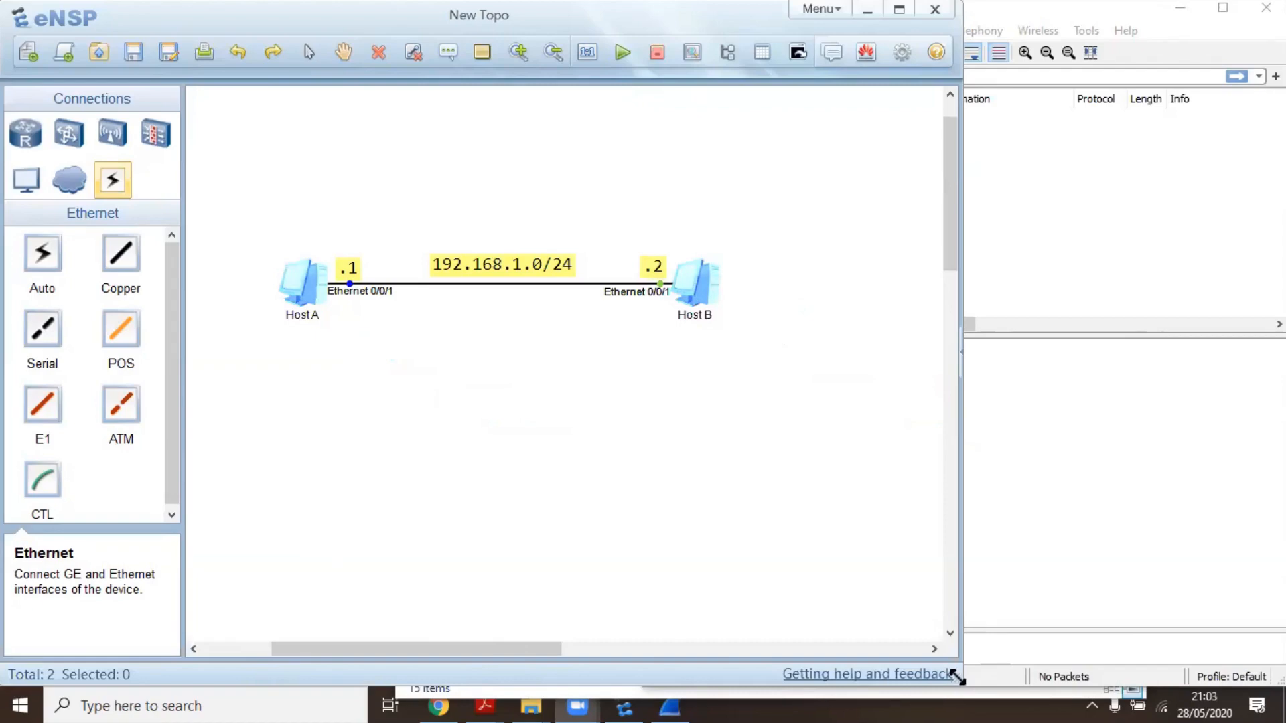
{"action": "left_click_drag", "start_coordinate": [954, 676], "coordinate": [955, 666]}
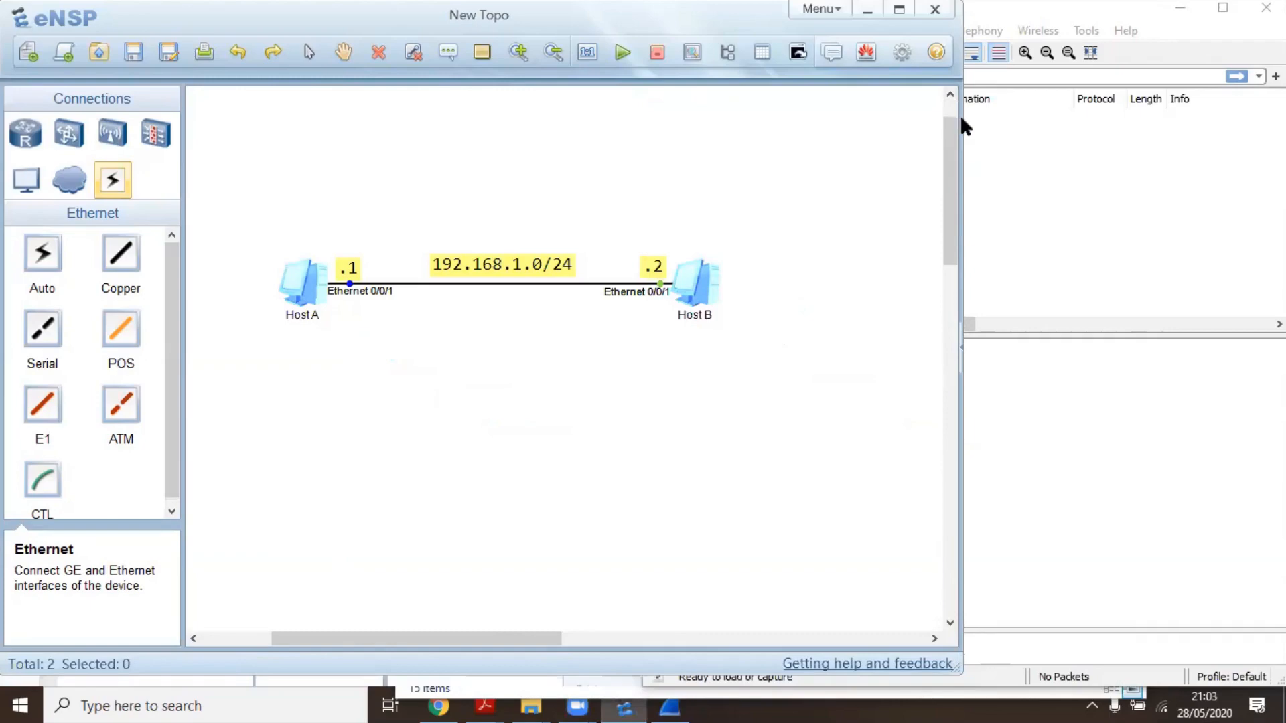
{"action": "left_click", "coordinate": [993, 9]}
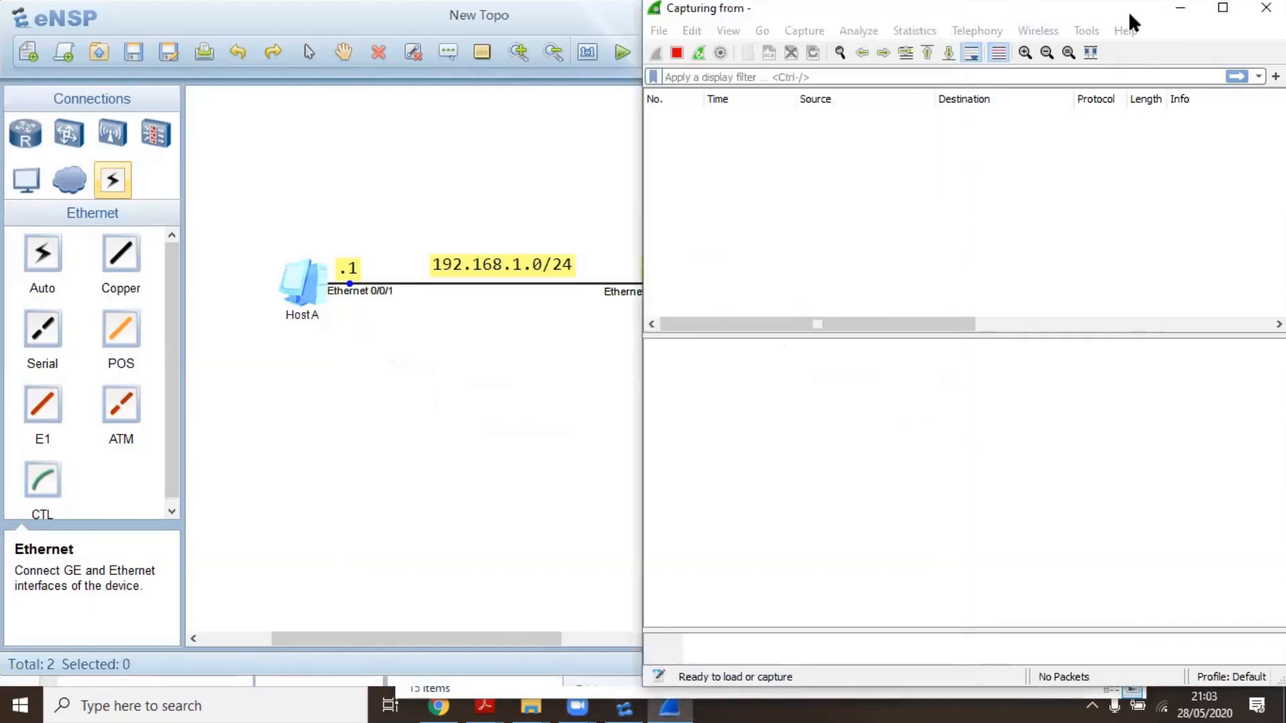
{"action": "left_click_drag", "start_coordinate": [987, 10], "coordinate": [1129, 14]}
{"action": "left_click_drag", "start_coordinate": [956, 13], "coordinate": [1067, 30]}
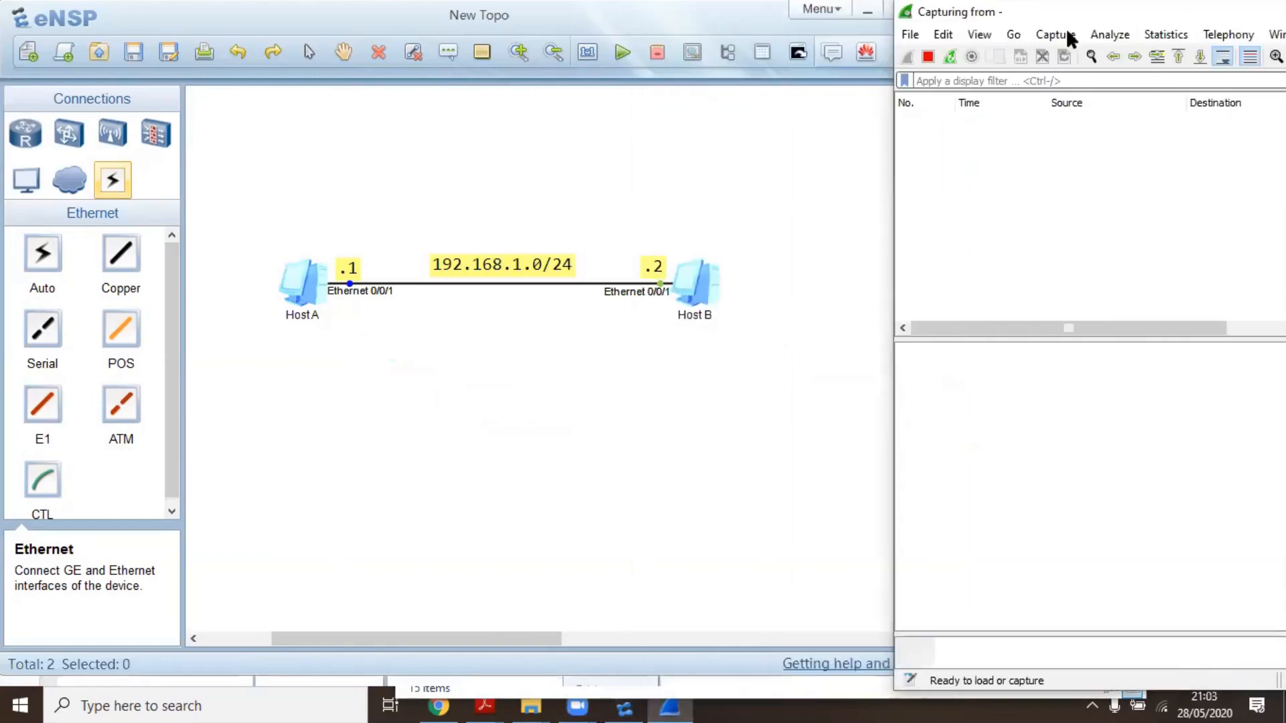
{"action": "left_click", "coordinate": [617, 17]}
{"action": "left_click", "coordinate": [1061, 21]}
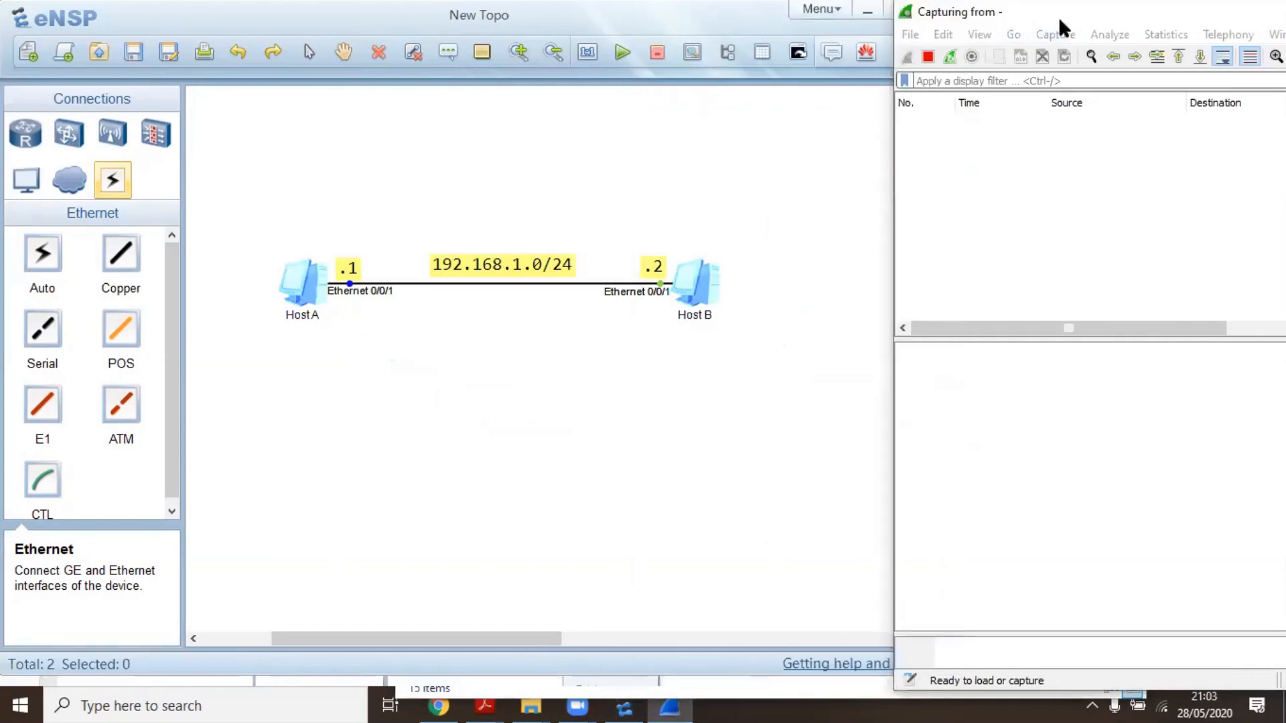
{"action": "left_click_drag", "start_coordinate": [1061, 20], "coordinate": [911, 20]}
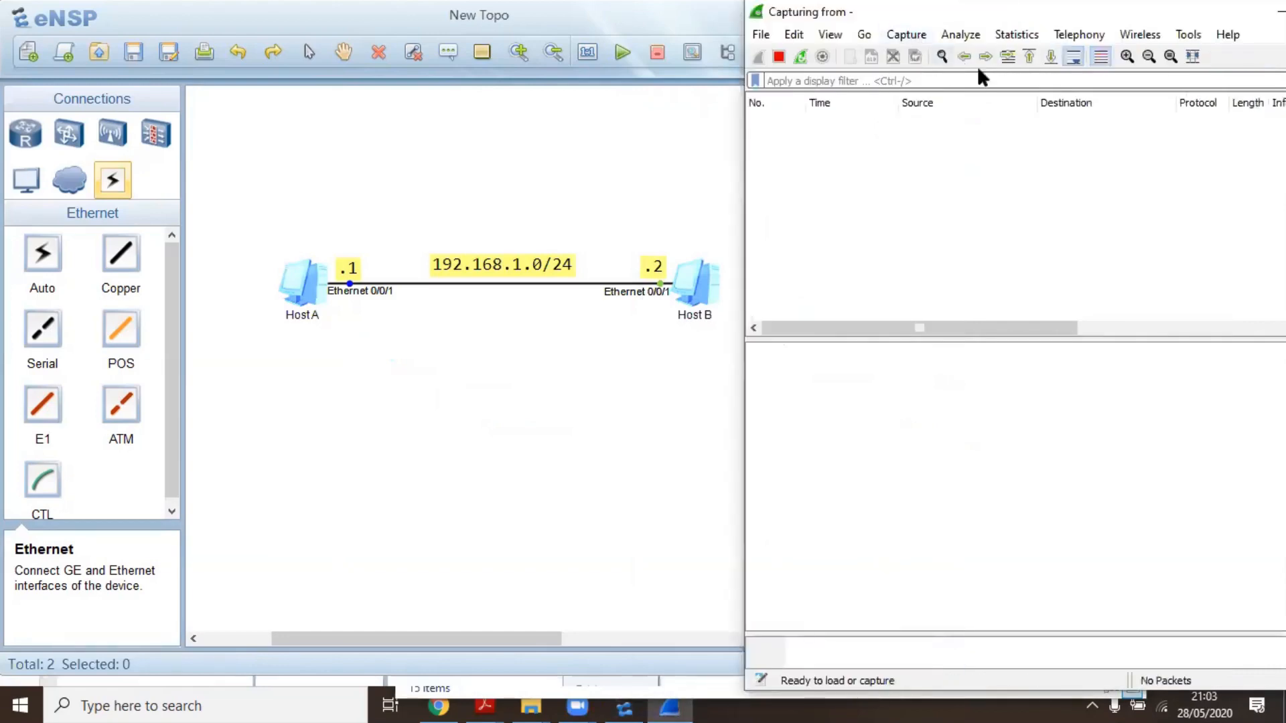
Step: Open Host A's settings in eNSP, show its command line and move the window clear of the Wireshark capture
{"action": "left_click", "coordinate": [485, 229]}
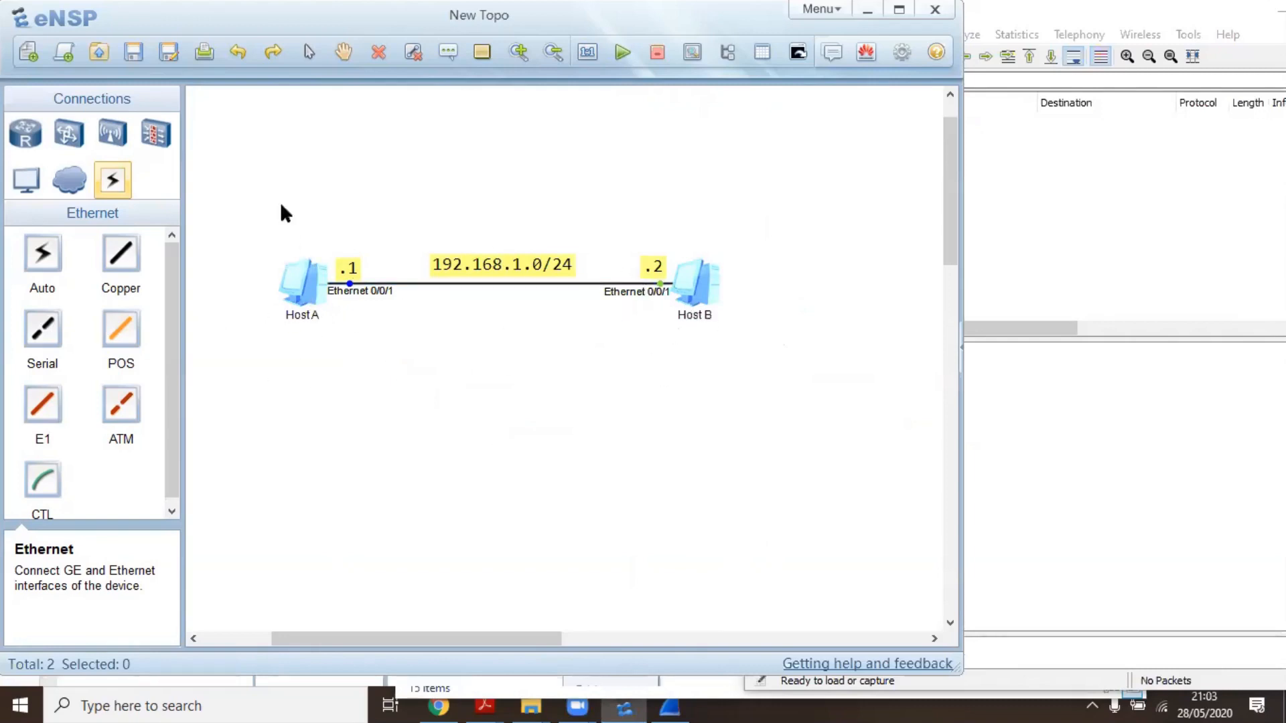
{"action": "right_click", "coordinate": [289, 288]}
{"action": "left_click", "coordinate": [349, 421]}
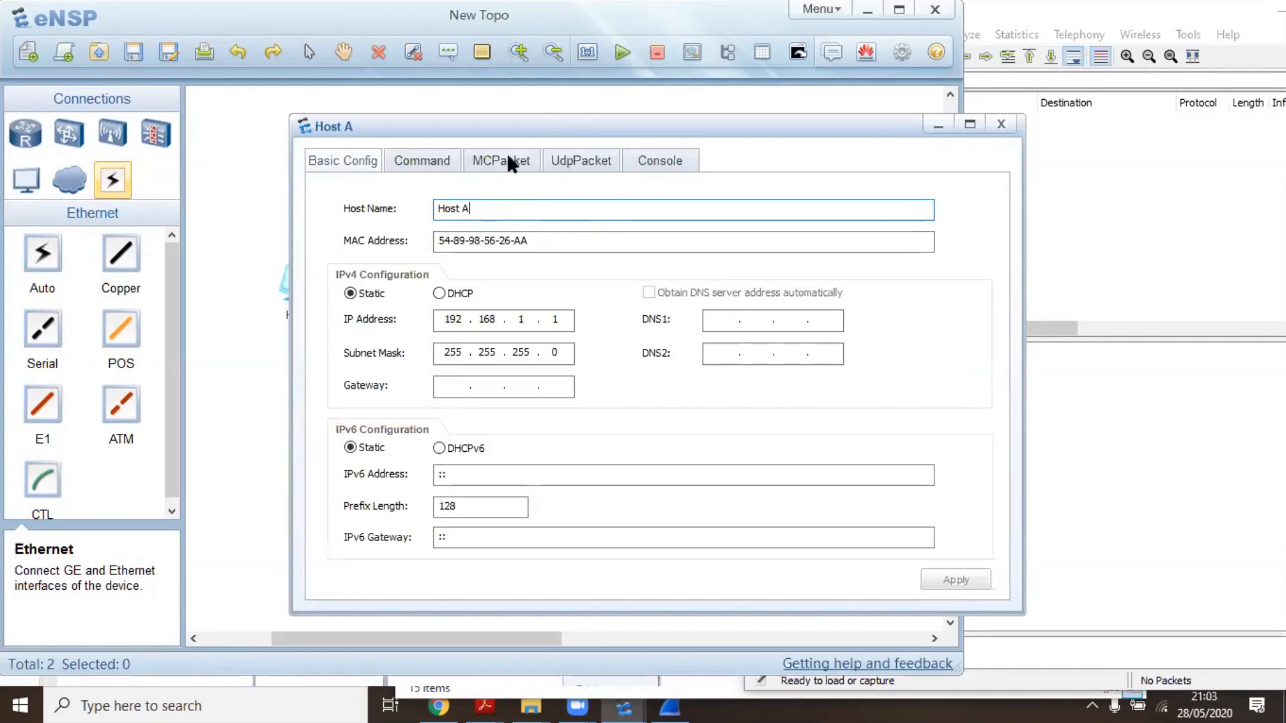
{"action": "left_click", "coordinate": [435, 163]}
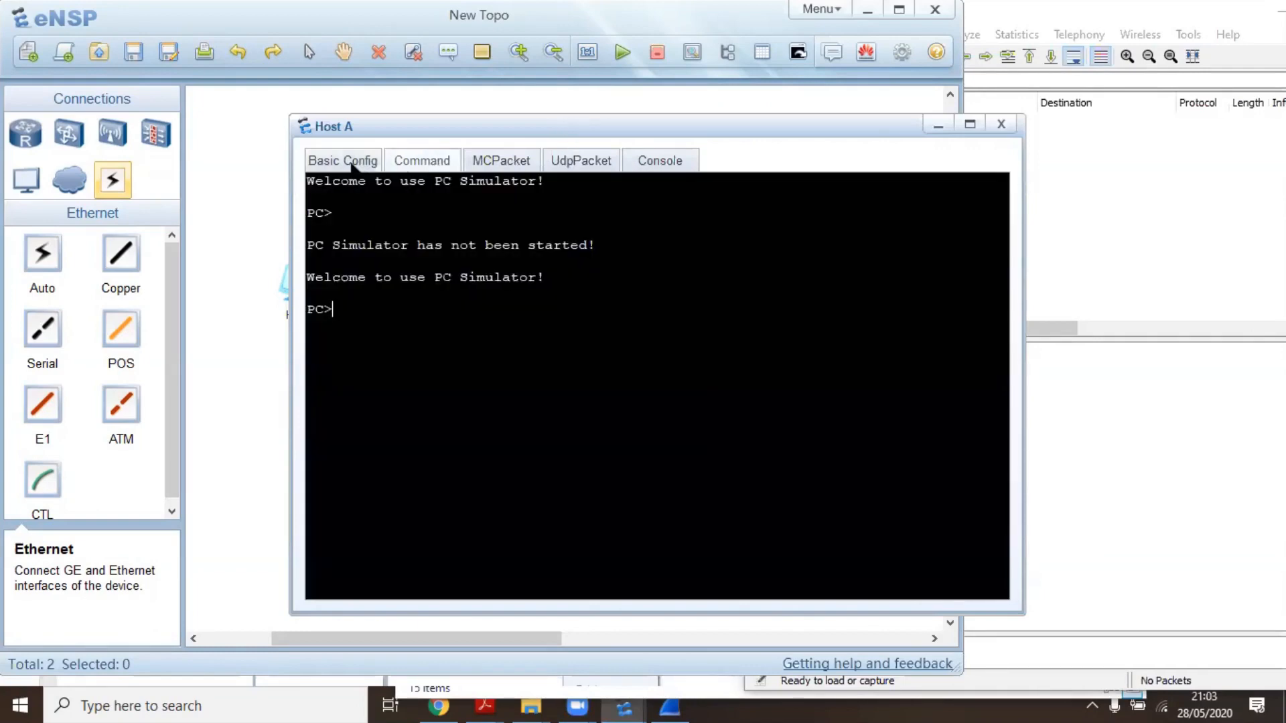
{"action": "left_click", "coordinate": [350, 166]}
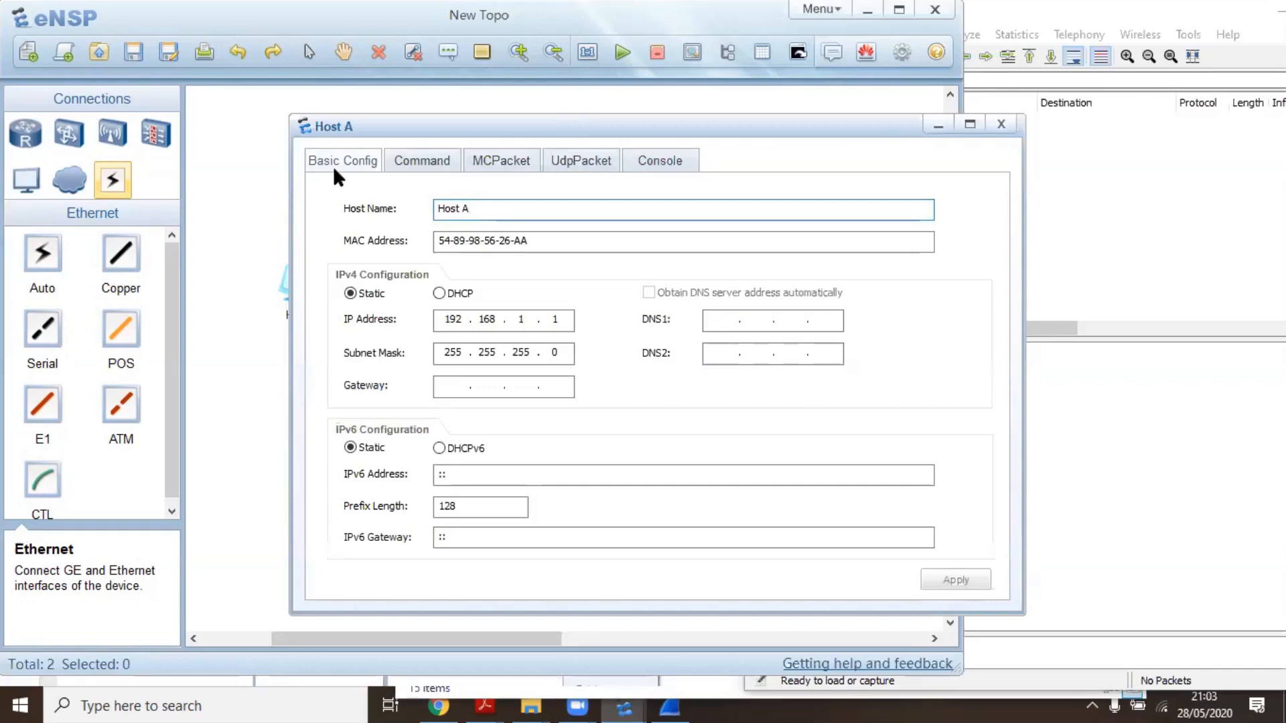
{"action": "left_click", "coordinate": [418, 164]}
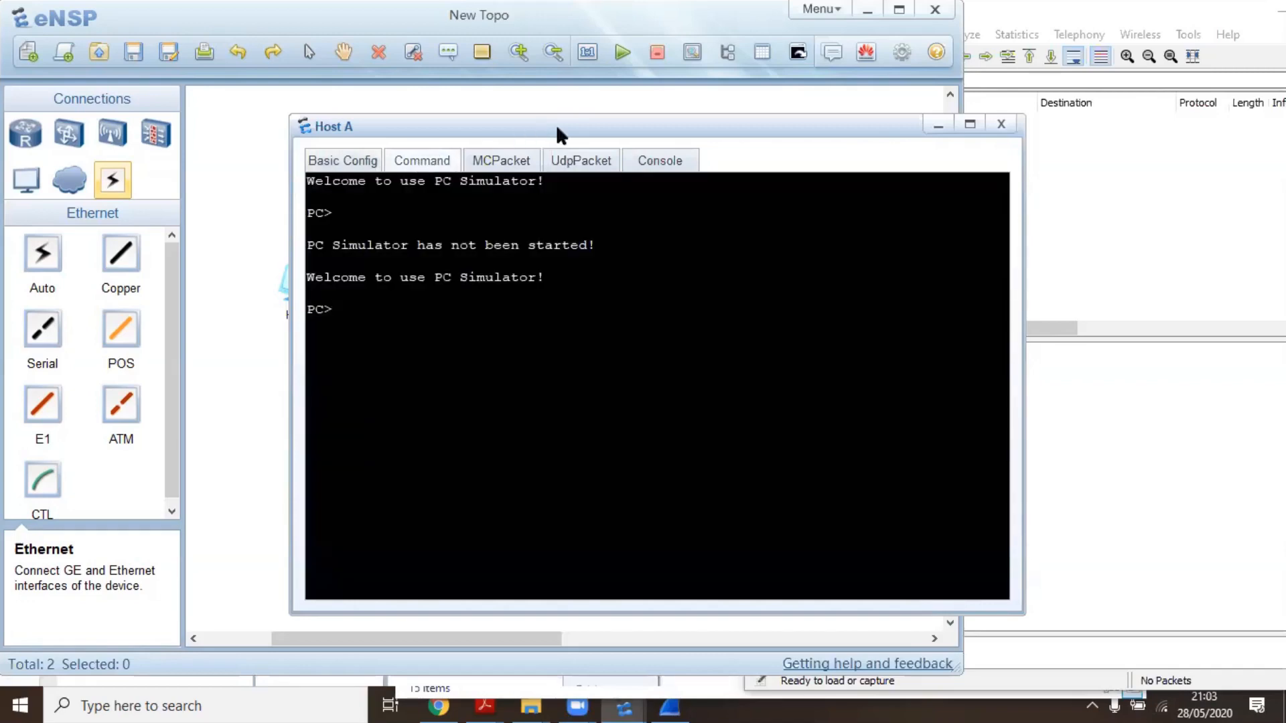
{"action": "left_click_drag", "start_coordinate": [575, 125], "coordinate": [512, 156]}
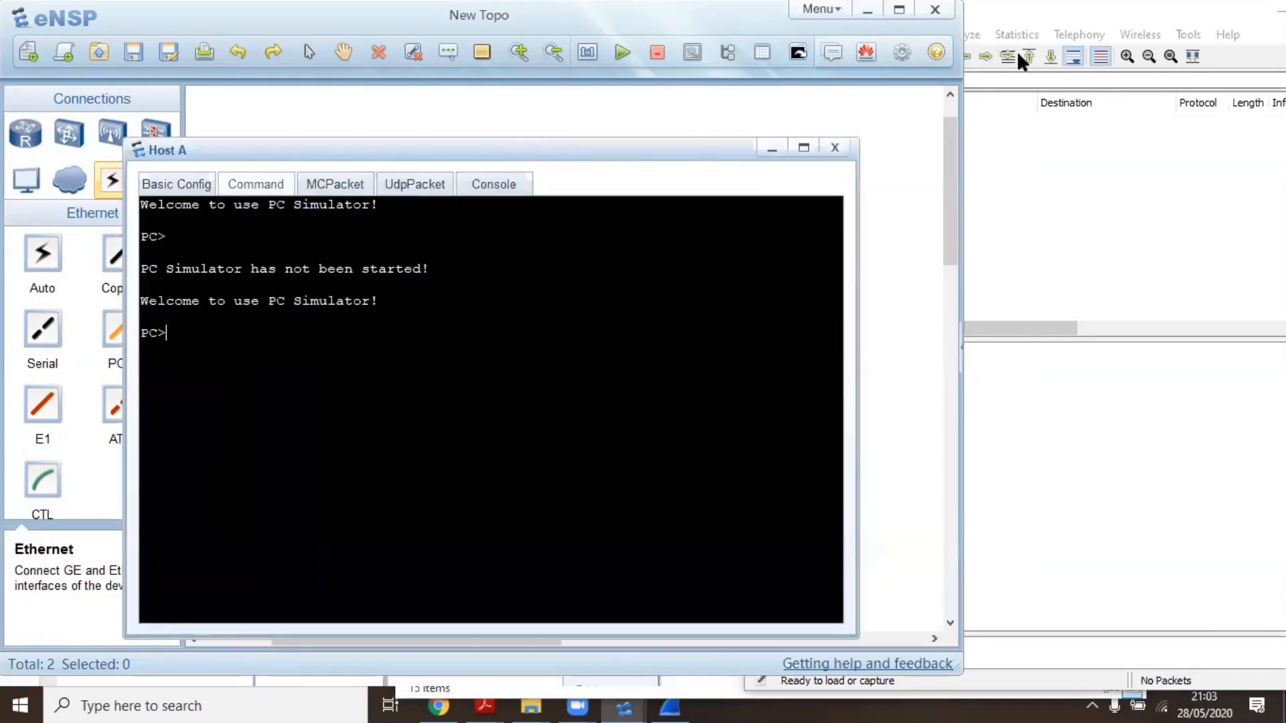
Step: Tile Host A's command-line window and the Wireshark capture side by side, each filling half of the screen
{"action": "left_click", "coordinate": [1032, 22]}
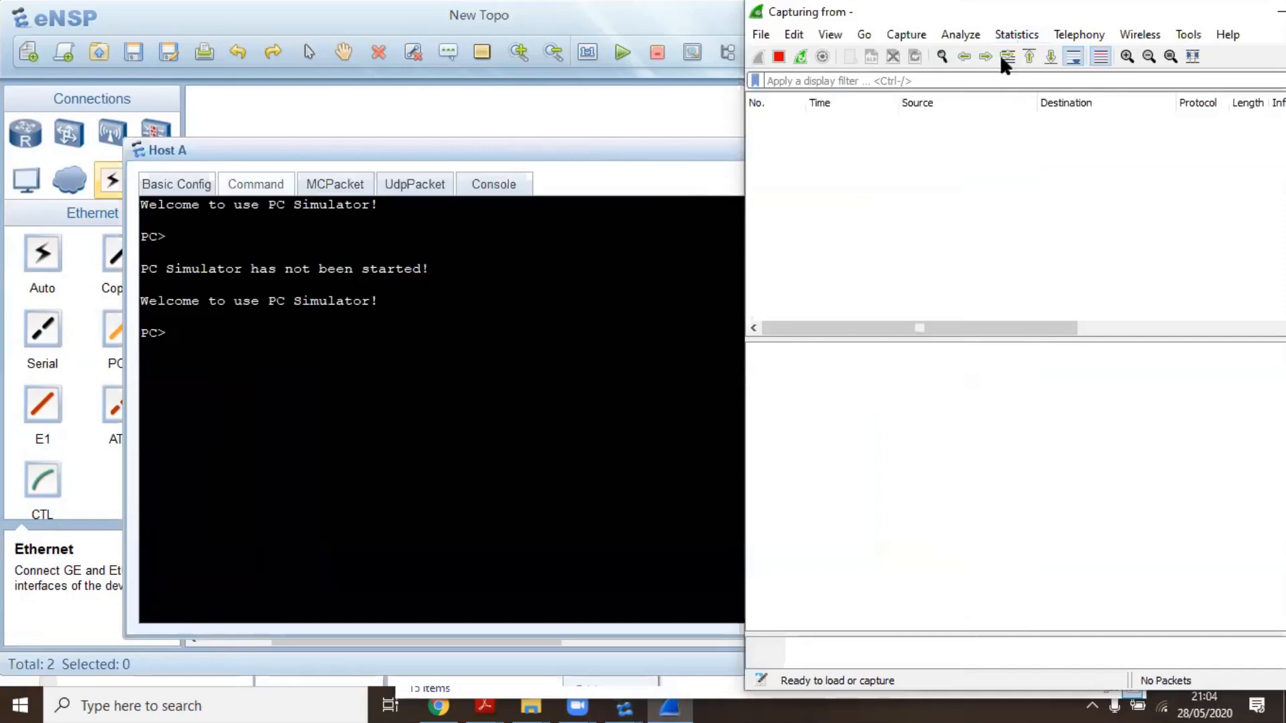
{"action": "left_click_drag", "start_coordinate": [1021, 6], "coordinate": [889, 6]}
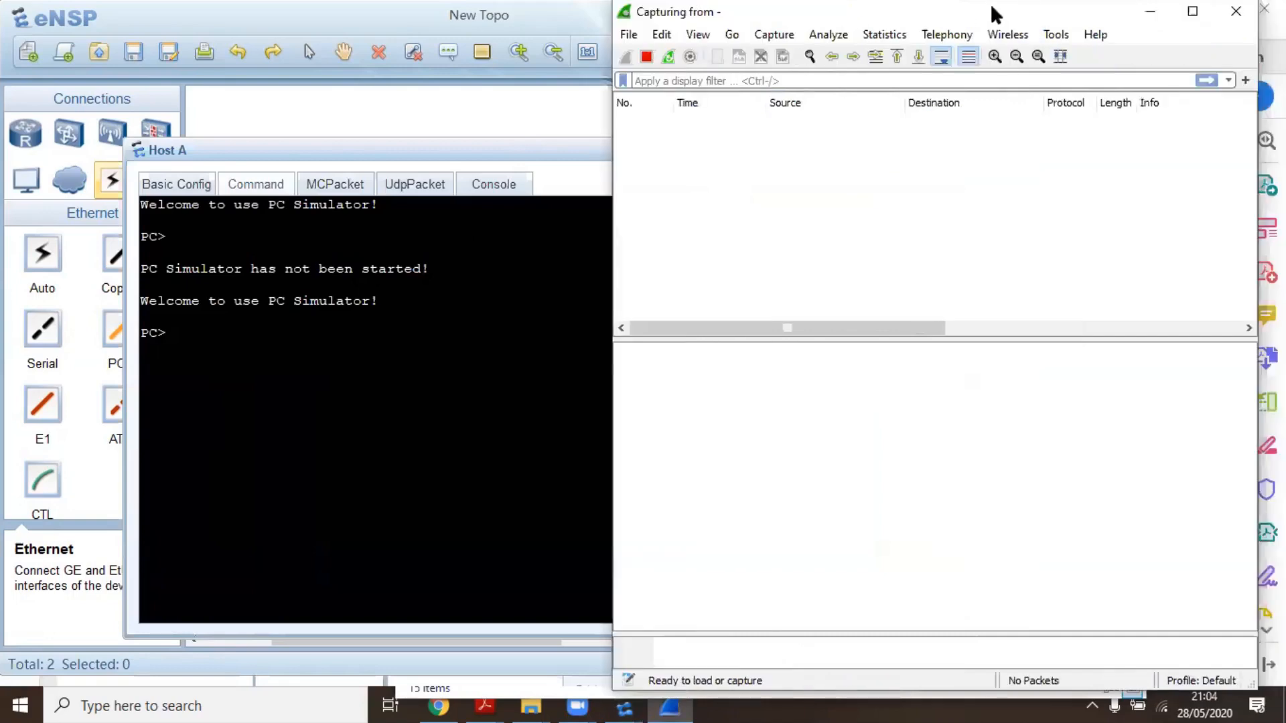
{"action": "left_click_drag", "start_coordinate": [1050, 11], "coordinate": [1097, 20]}
{"action": "left_click", "coordinate": [603, 186]}
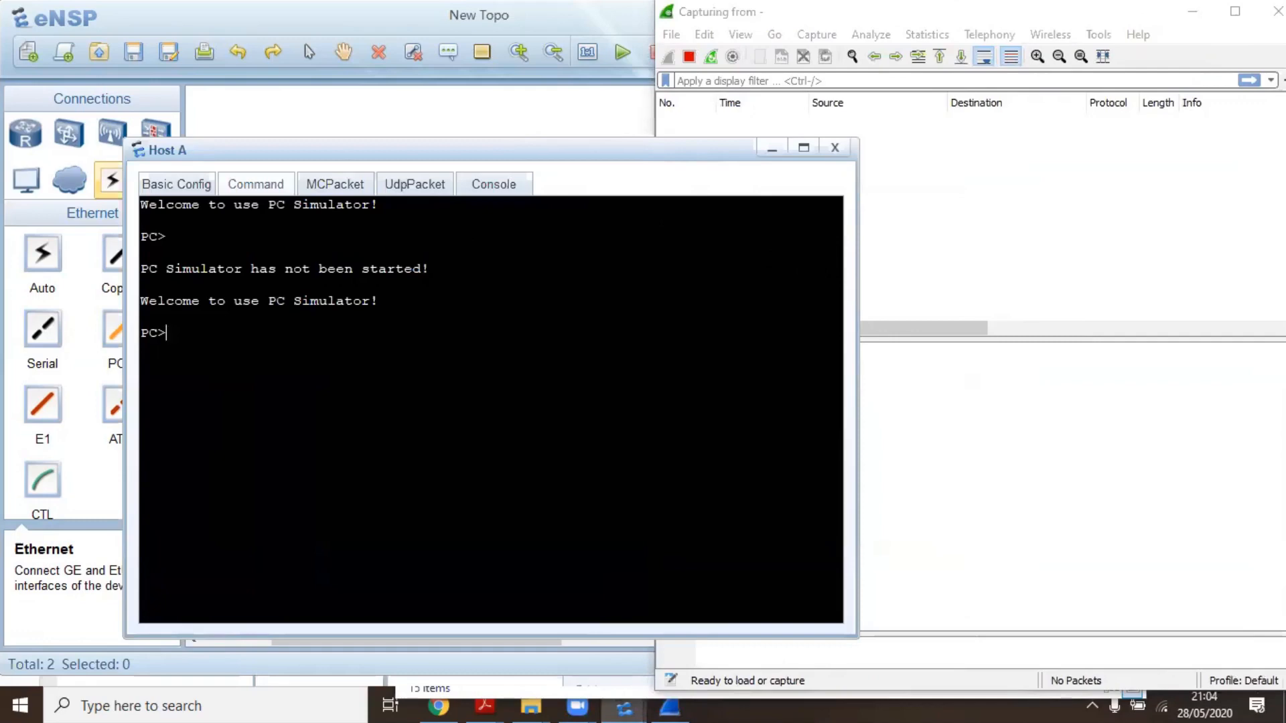
{"action": "key", "text": "super+Left"}
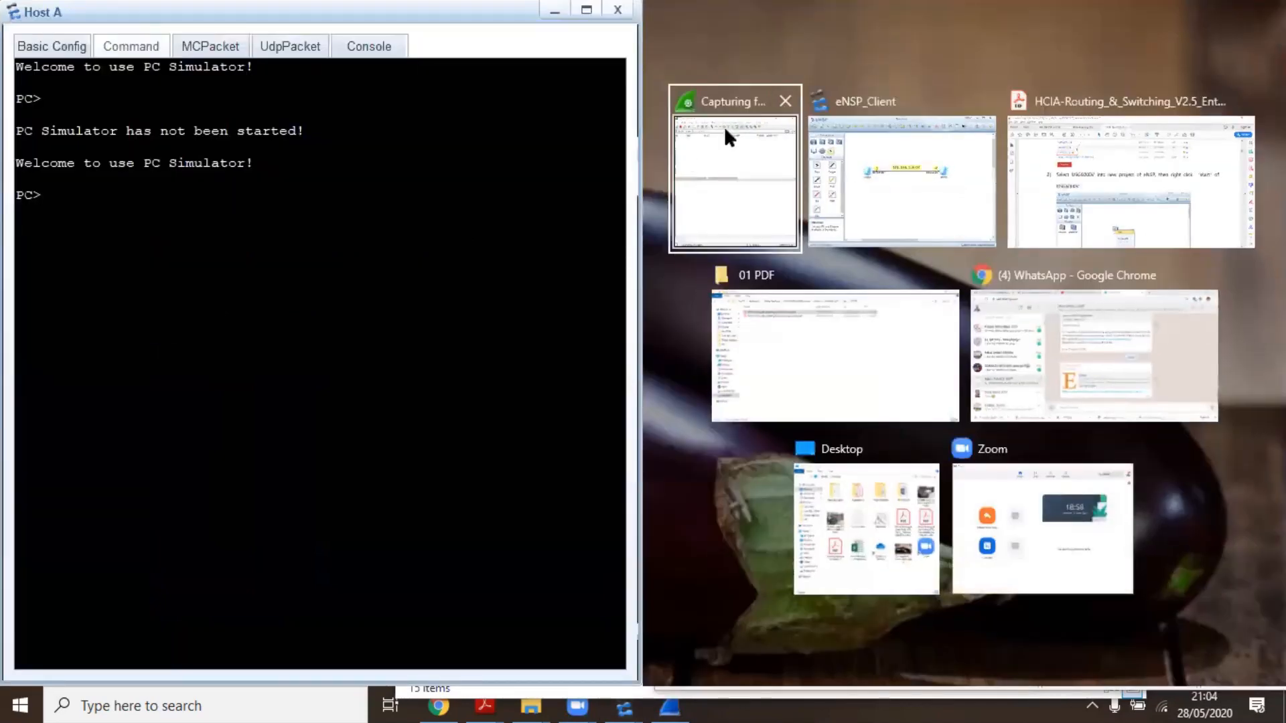
{"action": "left_click", "coordinate": [764, 134]}
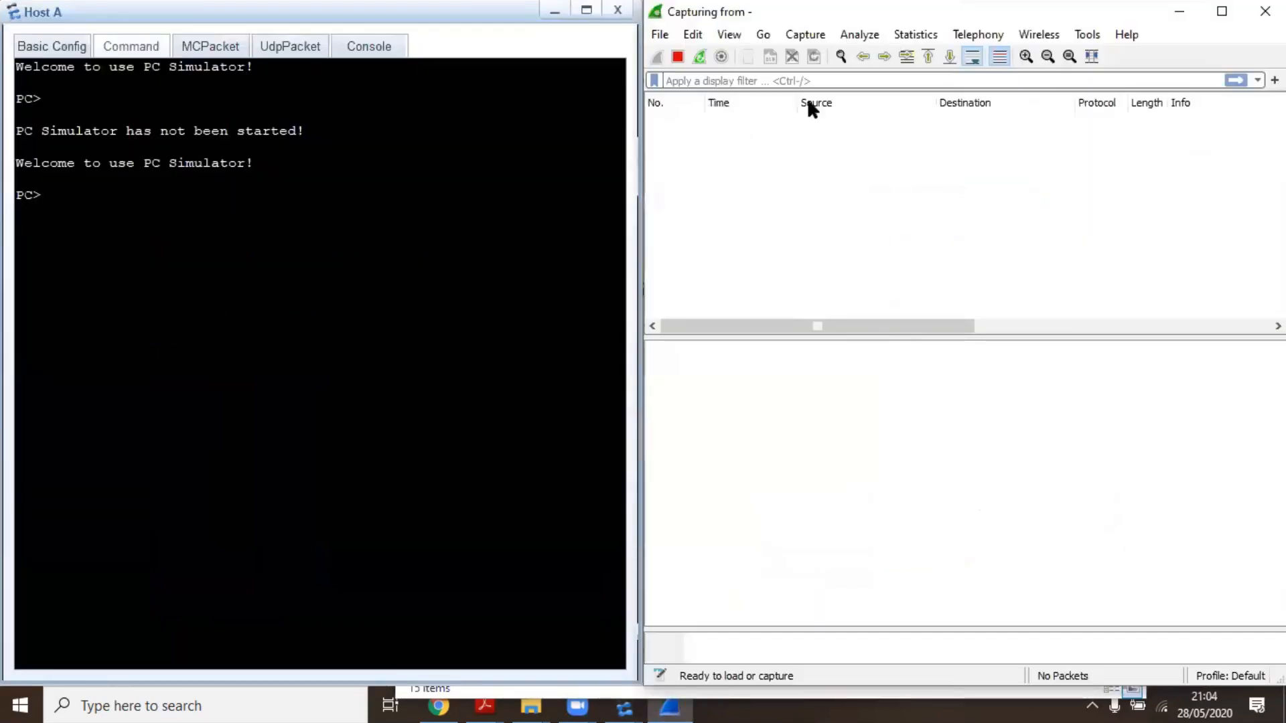
{"action": "left_click", "coordinate": [1098, 10]}
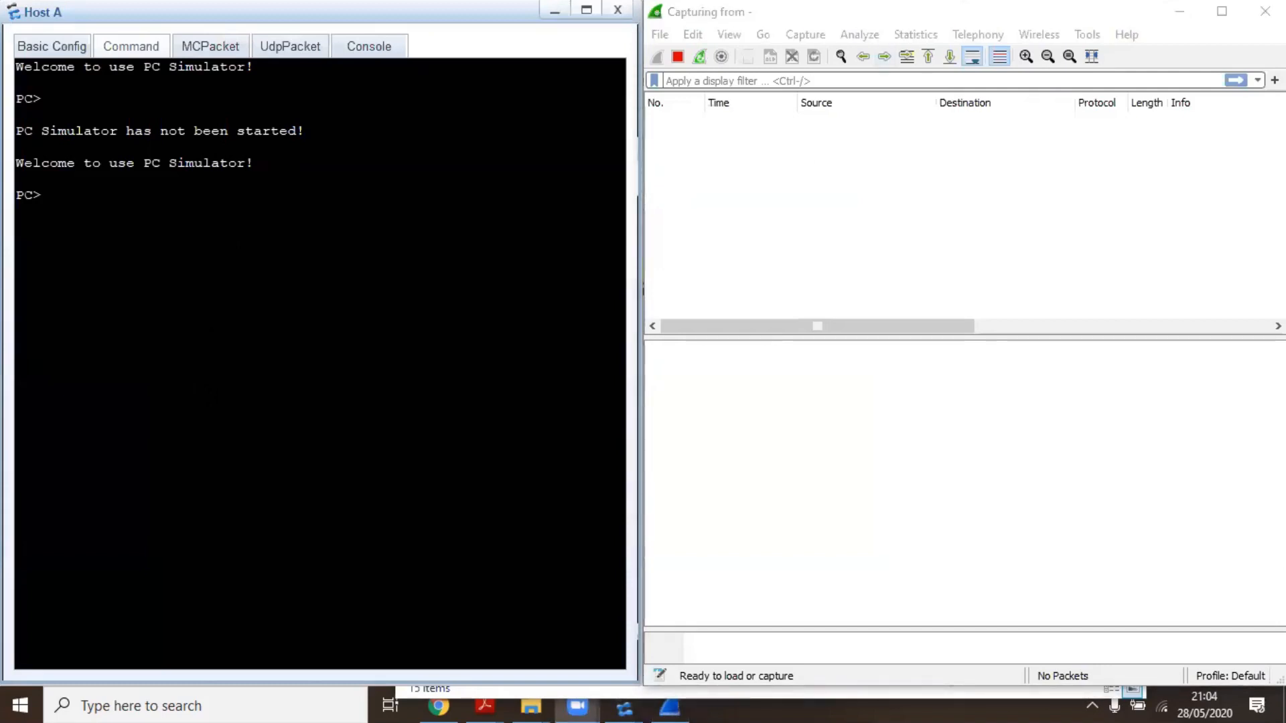
Step: Try to ping 192.168.2 from Host A's command line
{"action": "left_click", "coordinate": [42, 195]}
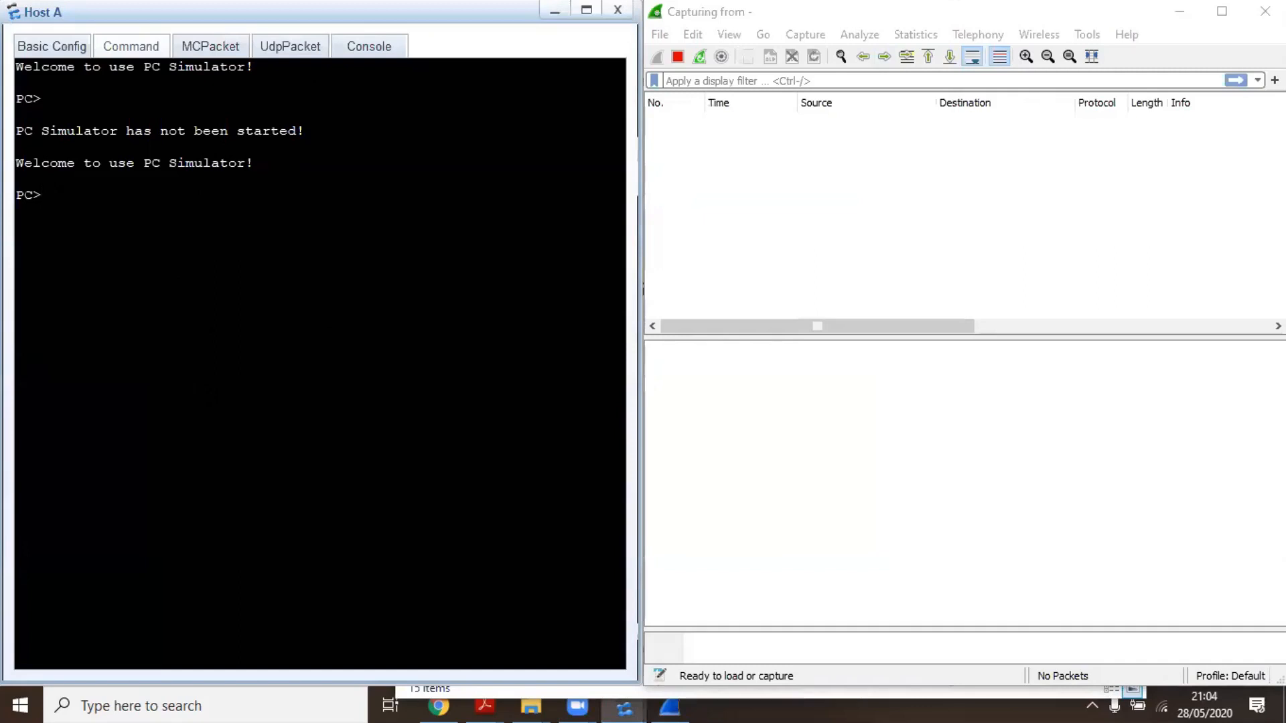
{"action": "type", "text": "ping 192.168"}
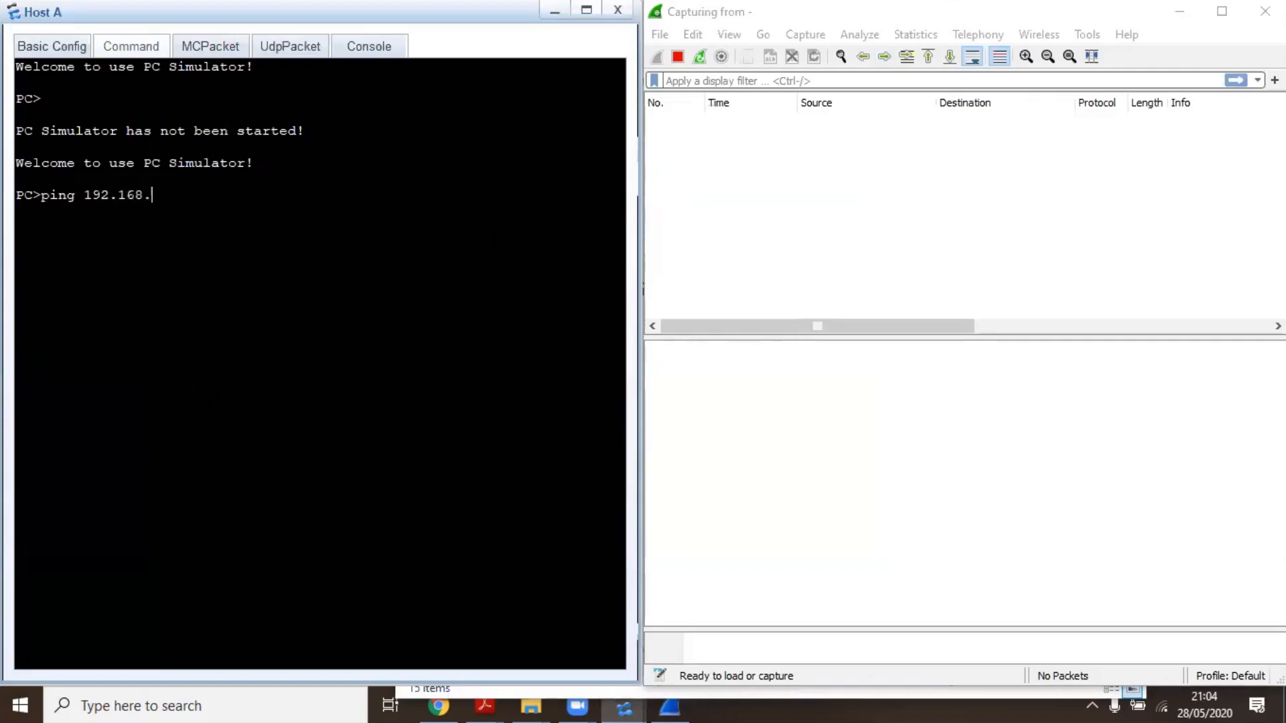
{"action": "type", "text": ".2"}
{"action": "key", "text": "Return"}
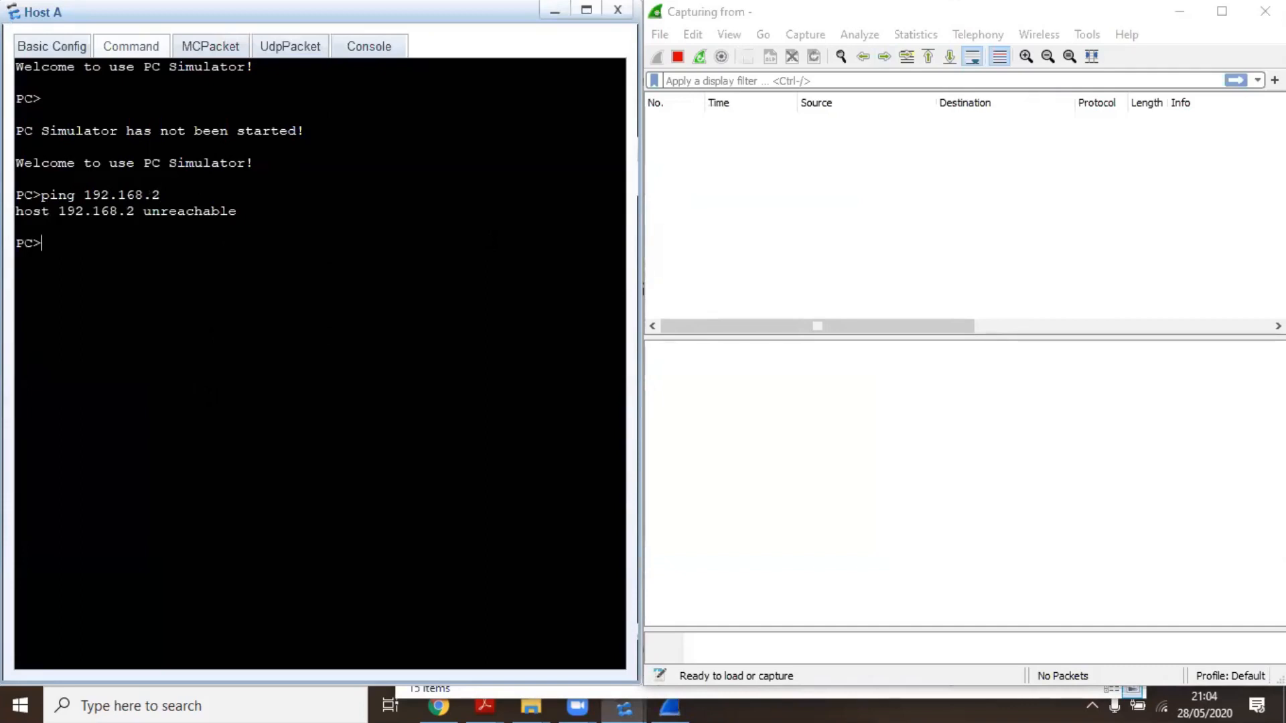
Step: Ping 192.168.1.2 from Host A's command line, outlining the Wireshark window and its packet list to watch the traffic
{"action": "type", "text": "ping 192.168.1.2"}
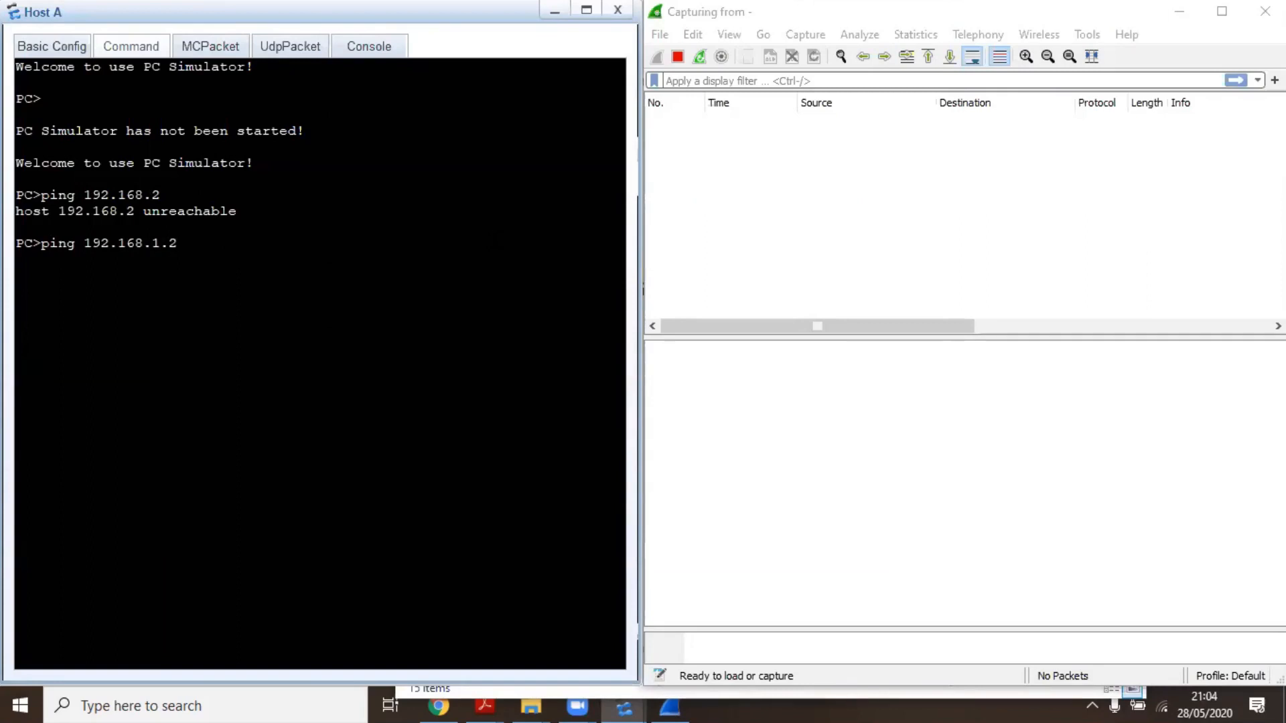
{"action": "left_click_drag", "start_coordinate": [647, 1], "coordinate": [1285, 643]}
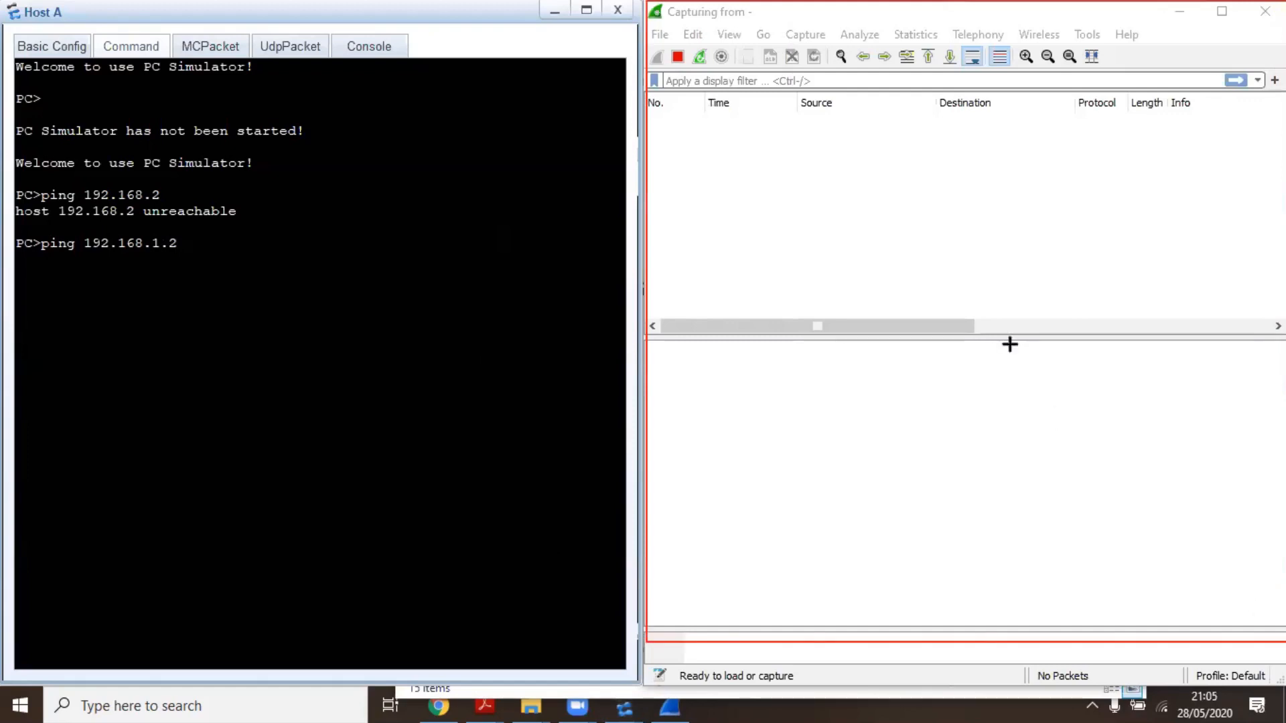
{"action": "mouse_move", "coordinate": [646, 91]}
{"action": "left_mouse_down"}
{"action": "mouse_move", "coordinate": [785, 119]}
{"action": "mouse_move", "coordinate": [1285, 321]}
{"action": "left_mouse_up"}
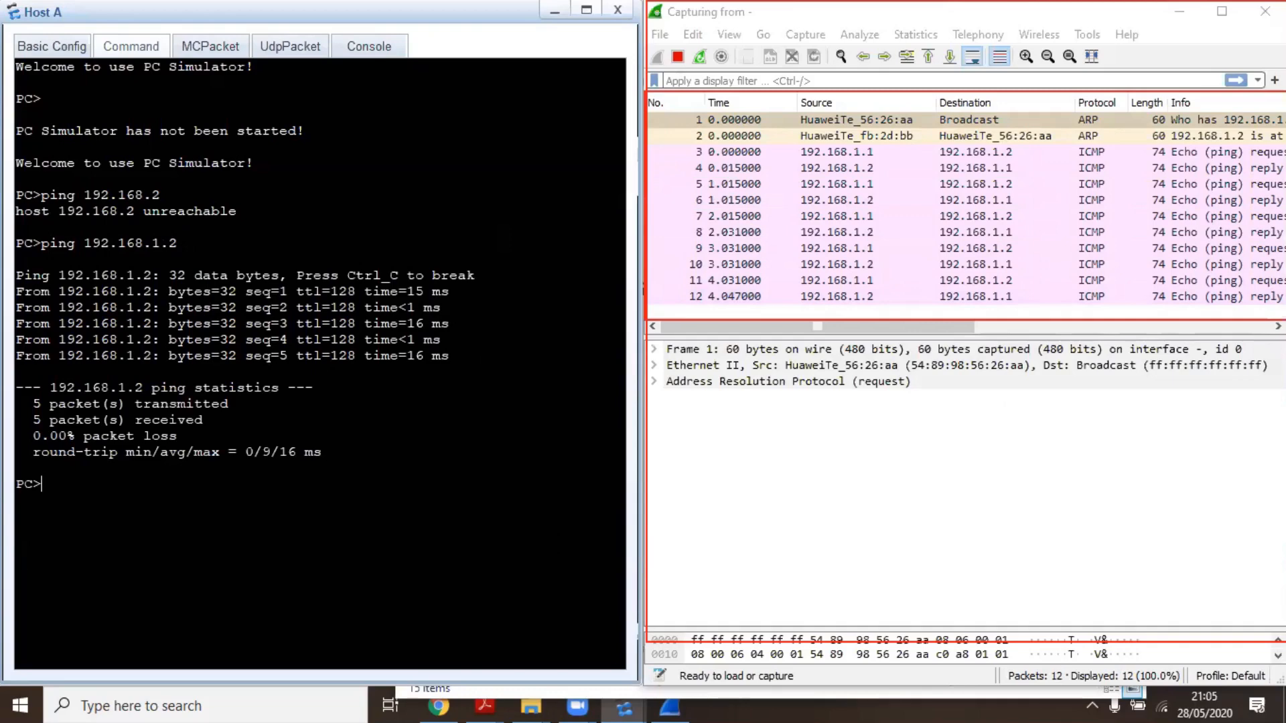
Step: Maximize Host A's window, outline the ping replies, their times and the round-trip statistics to examine them, and clear the outlines
{"action": "left_click", "coordinate": [584, 10]}
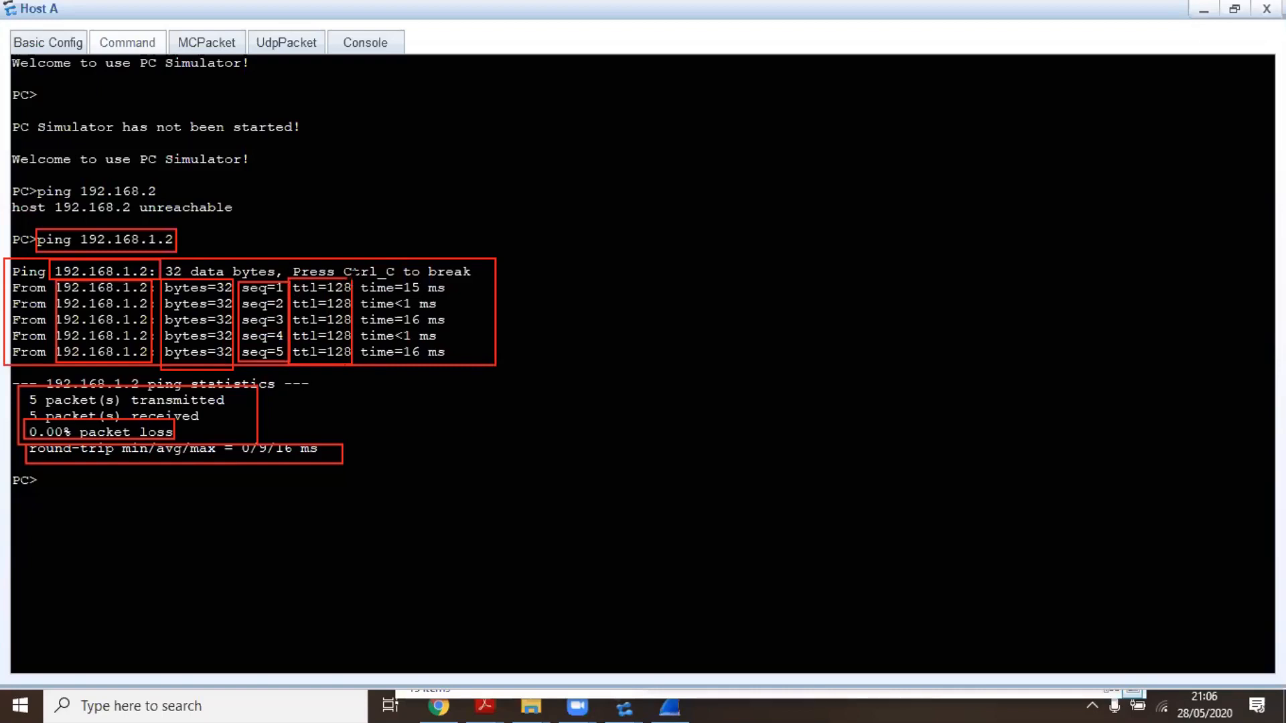
{"action": "mouse_move", "coordinate": [354, 278]}
{"action": "left_mouse_down"}
{"action": "mouse_move", "coordinate": [415, 354]}
{"action": "mouse_move", "coordinate": [457, 365]}
{"action": "left_mouse_up"}
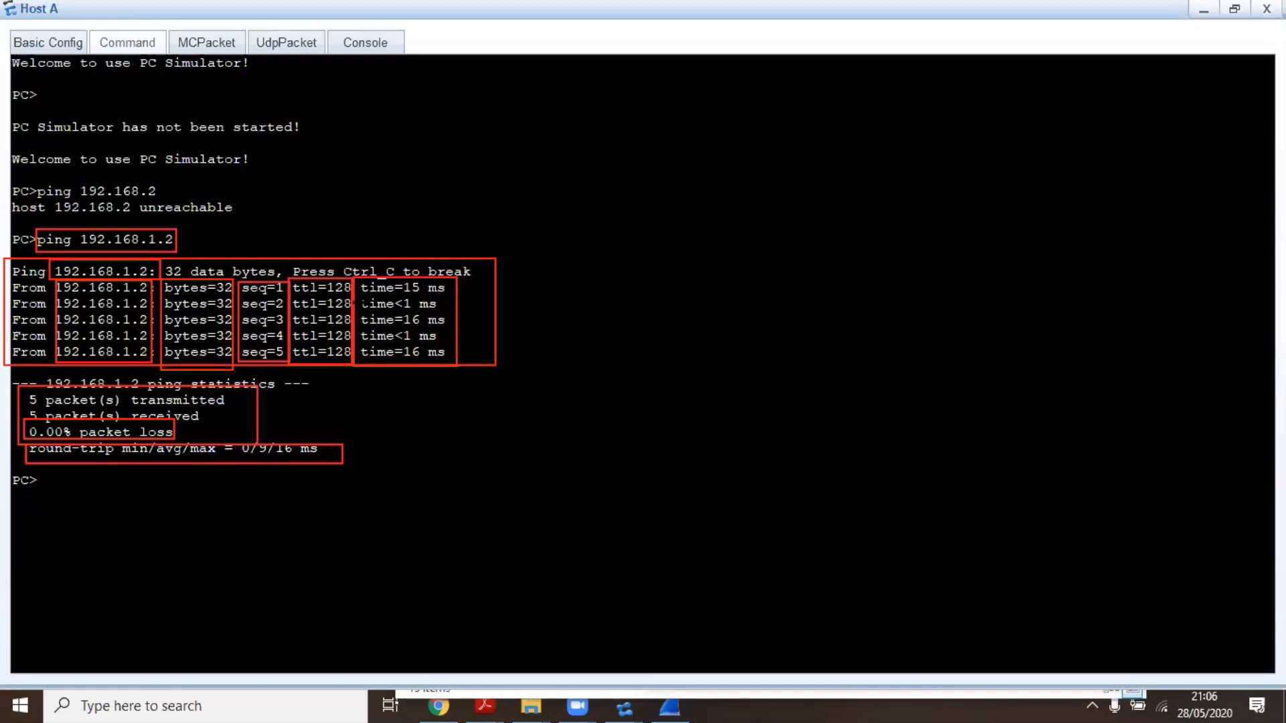
{"action": "mouse_move", "coordinate": [354, 295]}
{"action": "left_mouse_down"}
{"action": "mouse_move", "coordinate": [426, 324]}
{"action": "mouse_move", "coordinate": [453, 313]}
{"action": "left_mouse_up"}
{"action": "left_click_drag", "start_coordinate": [240, 437], "coordinate": [250, 461]}
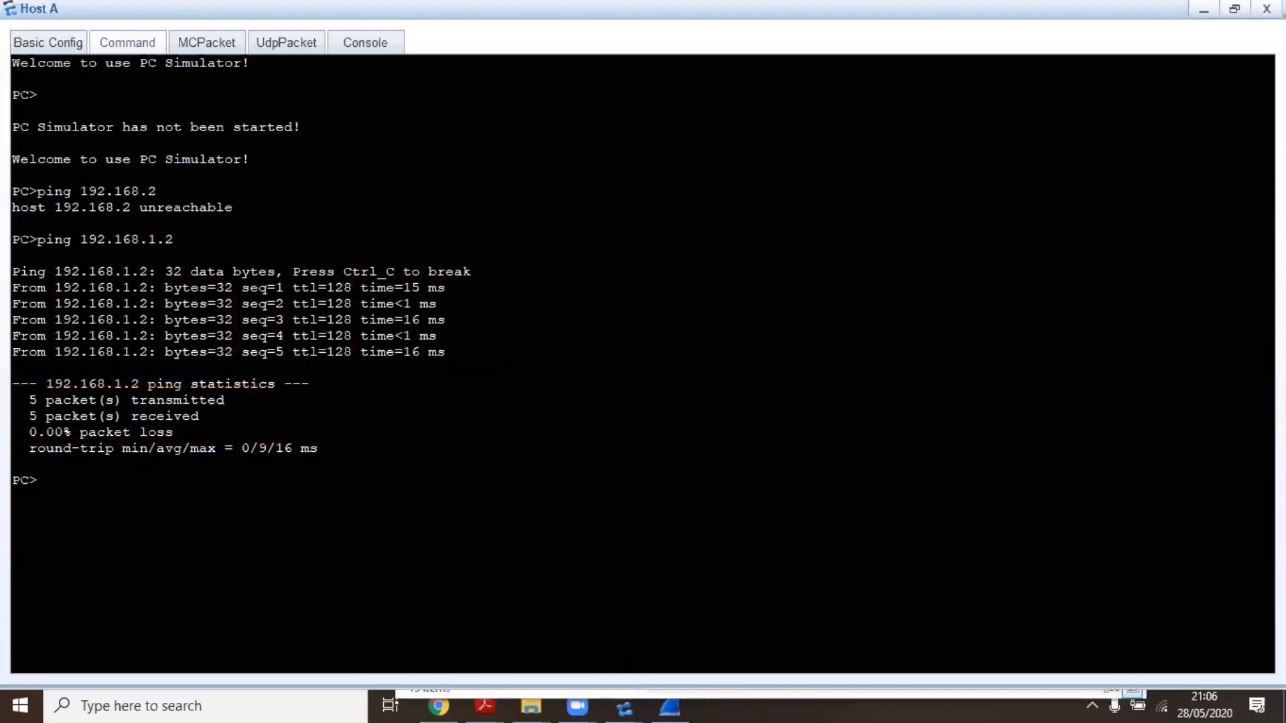
Step: Switch to Wireshark, maximize the capture window and enlarge the packet list area
{"action": "mouse_move", "coordinate": [623, 705]}
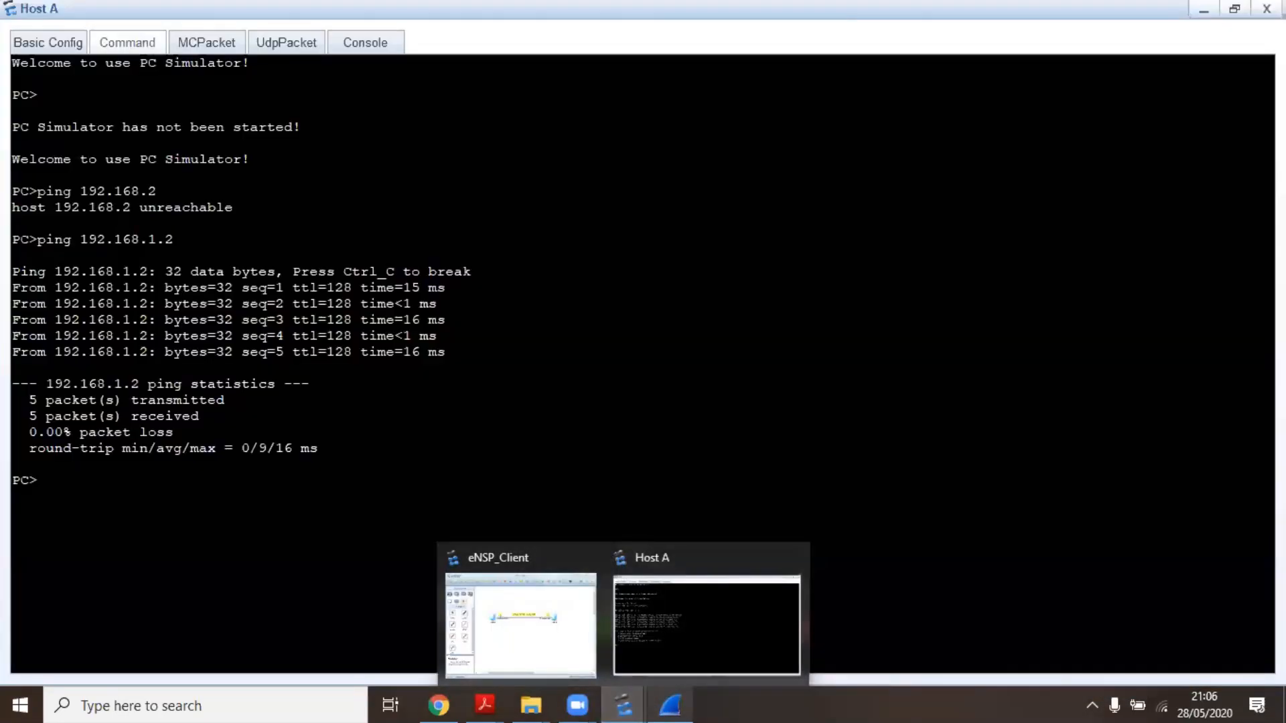
{"action": "left_click", "coordinate": [657, 700]}
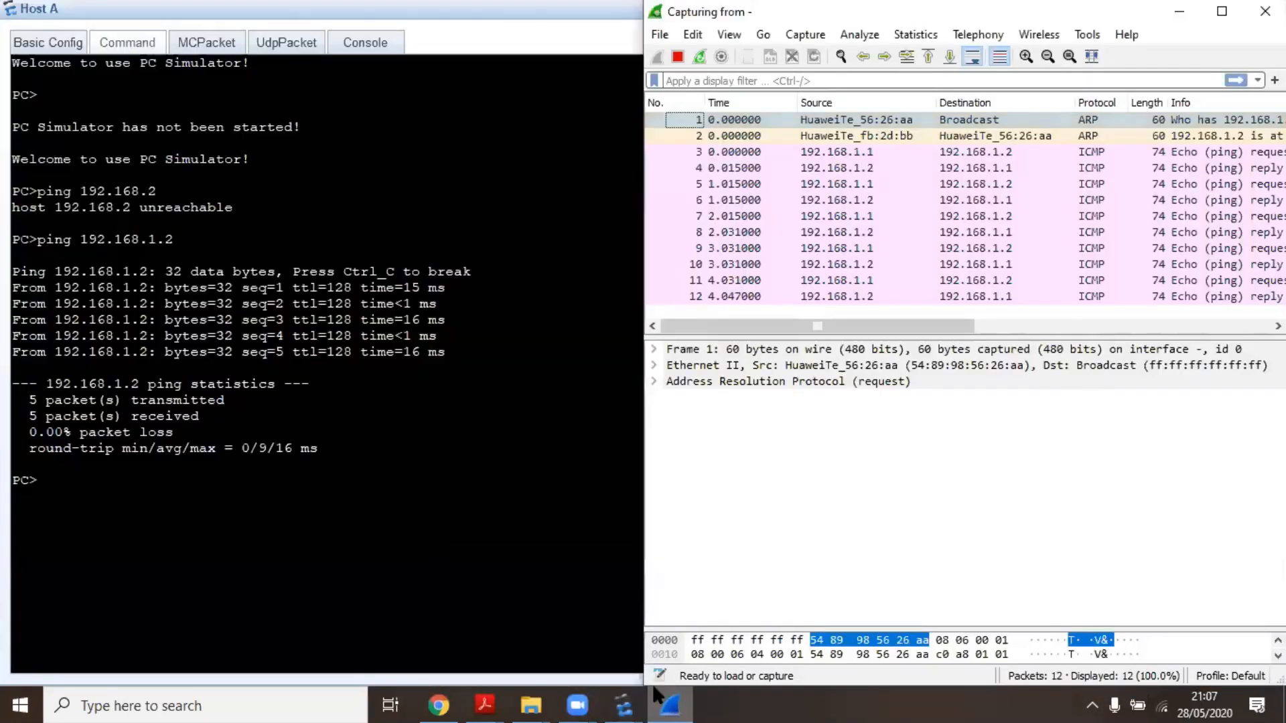
{"action": "left_click", "coordinate": [1221, 12]}
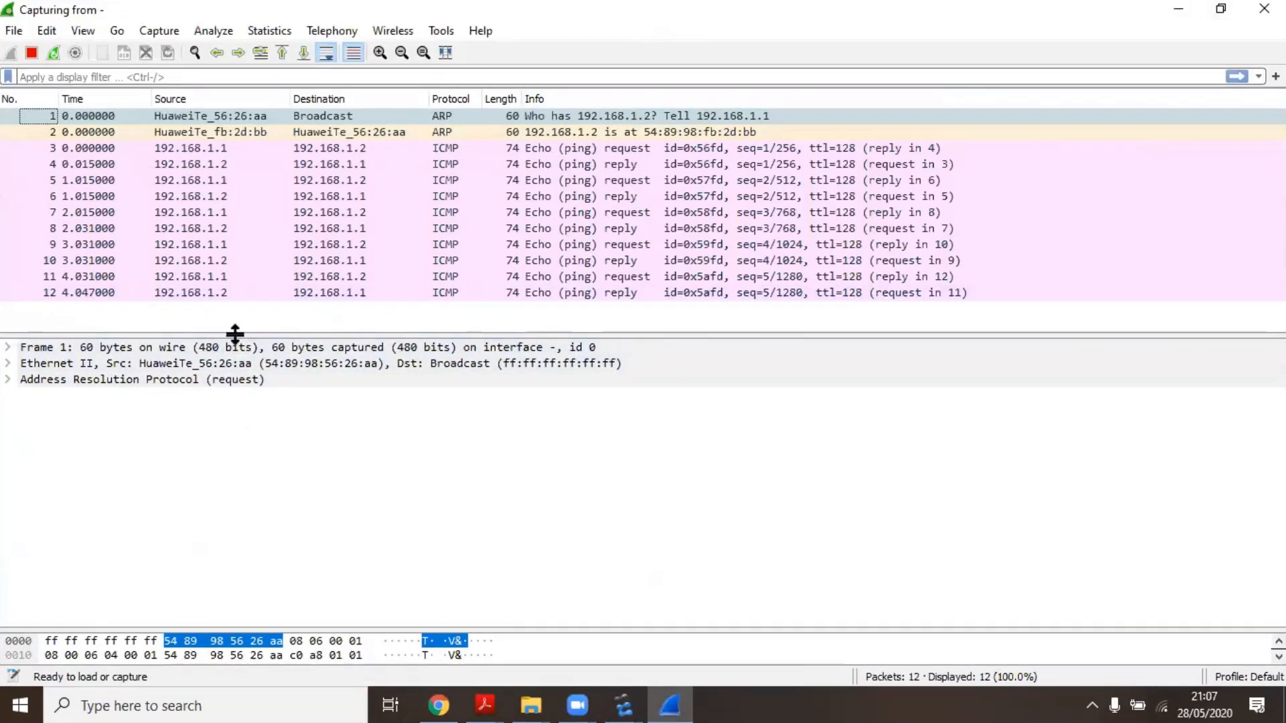
{"action": "left_click_drag", "start_coordinate": [235, 333], "coordinate": [233, 406]}
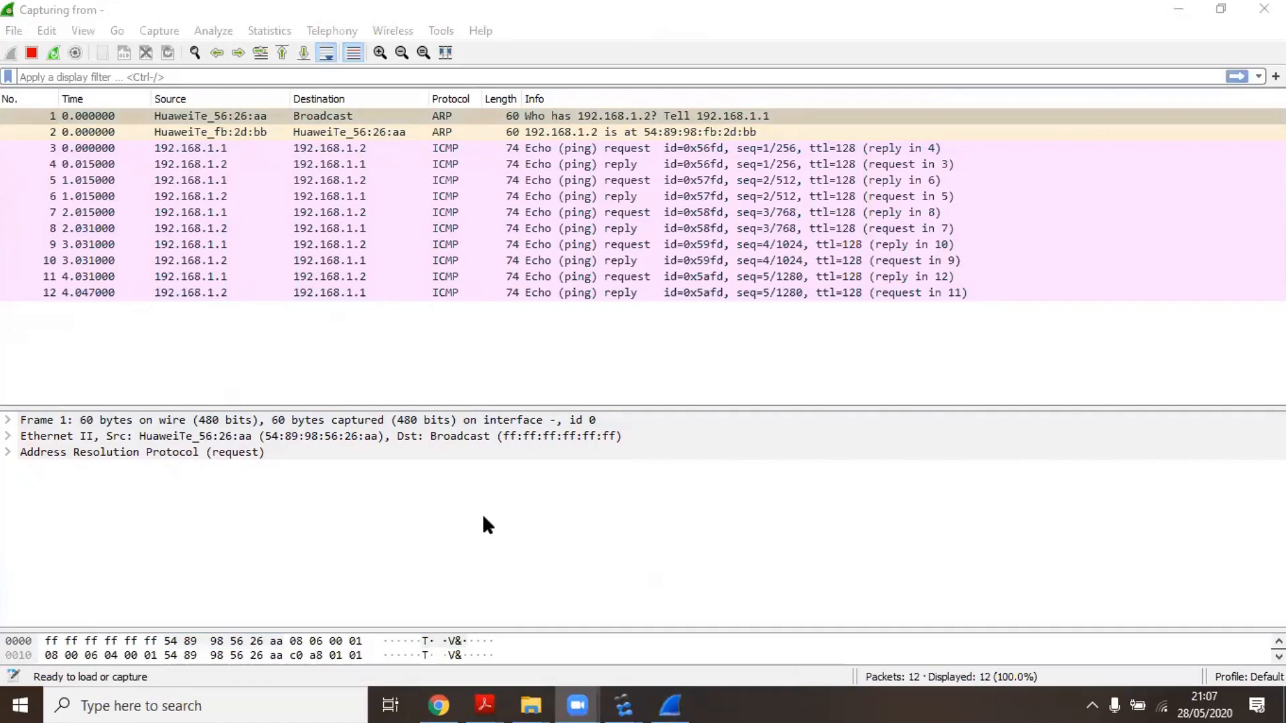
Step: Review the topology in eNSP, return to the Wireshark capture and outline the first ARP packet to examine it
{"action": "mouse_move", "coordinate": [606, 700]}
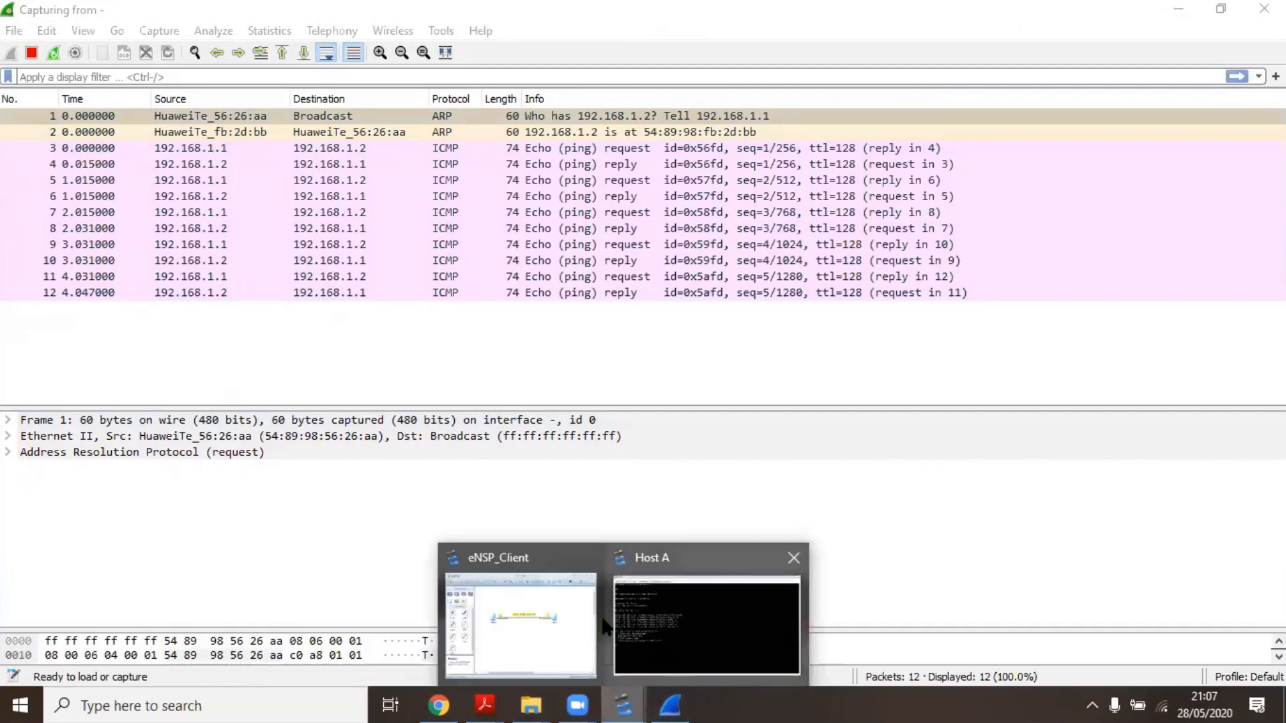
{"action": "left_click", "coordinate": [532, 613]}
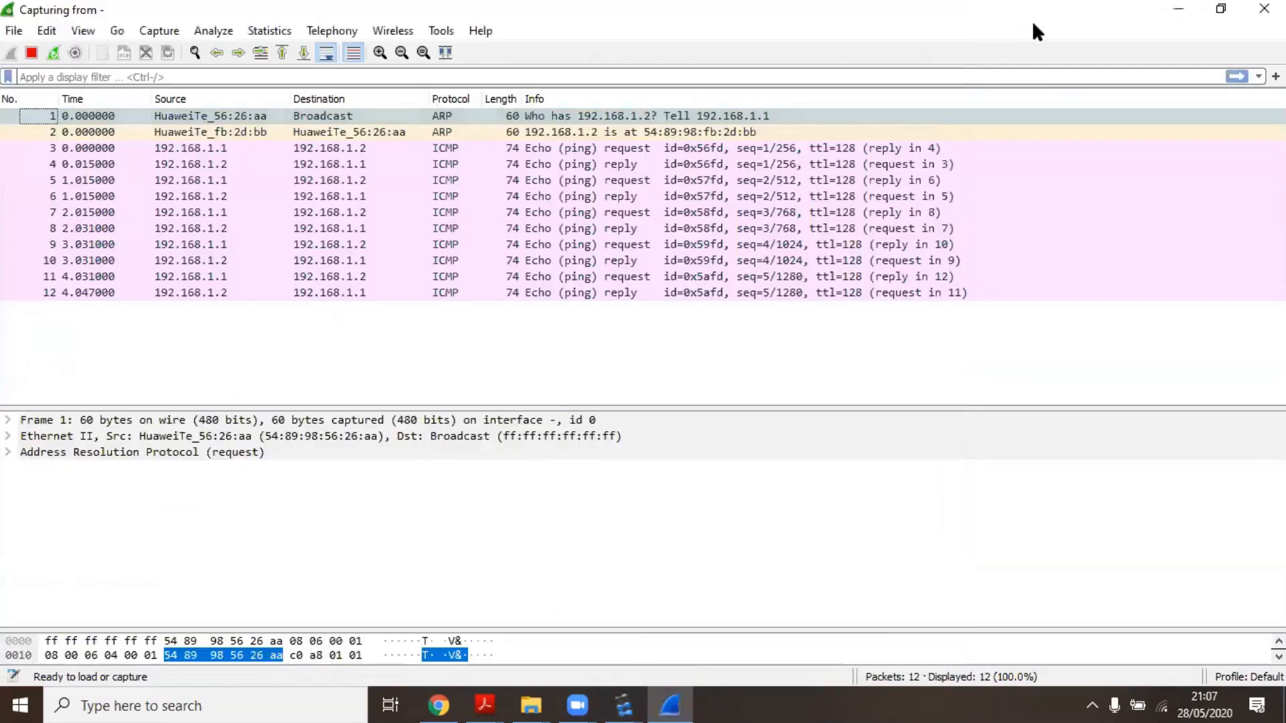
{"action": "left_click", "coordinate": [1035, 27]}
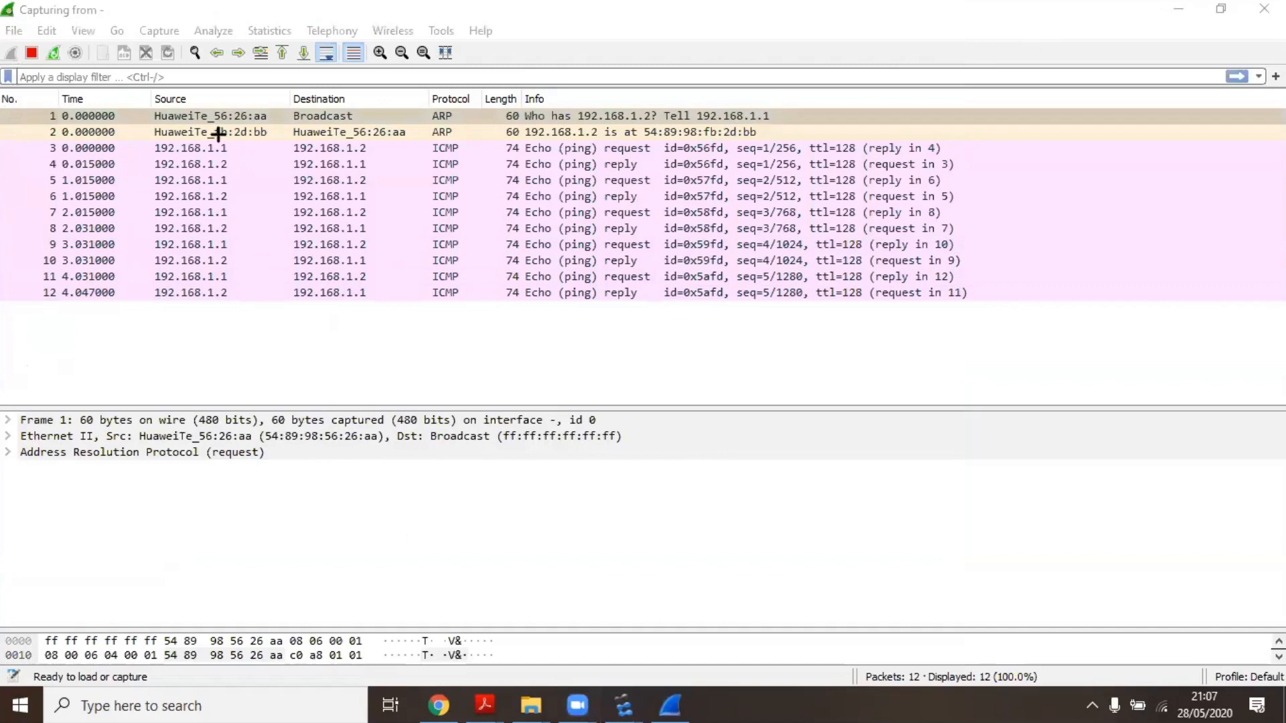
{"action": "mouse_move", "coordinate": [1, 107]}
{"action": "left_mouse_down"}
{"action": "mouse_move", "coordinate": [795, 114]}
{"action": "mouse_move", "coordinate": [818, 127]}
{"action": "left_mouse_up"}
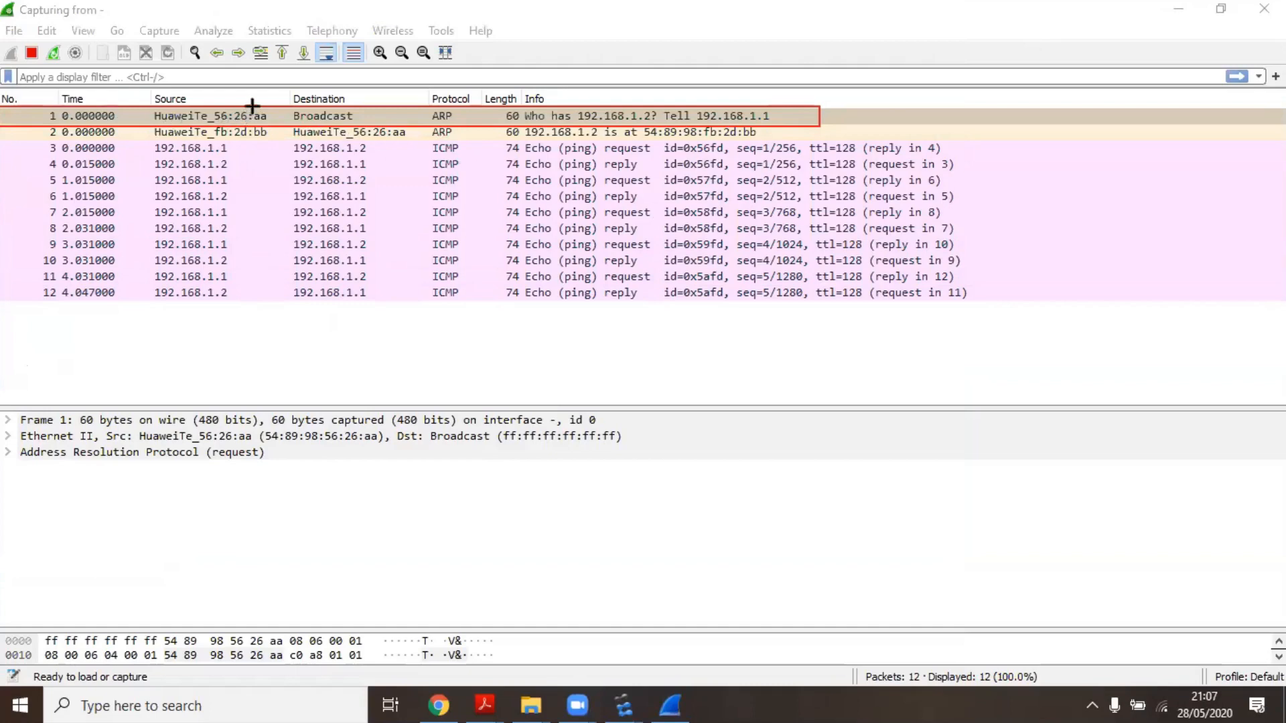
Step: Outline the first ARP packet's source, destination, protocol and Info text plus the packet numbers to examine them, and clear the outlines
{"action": "left_click_drag", "start_coordinate": [251, 107], "coordinate": [270, 125]}
{"action": "mouse_move", "coordinate": [288, 107]}
{"action": "left_mouse_down"}
{"action": "mouse_move", "coordinate": [341, 134]}
{"action": "mouse_move", "coordinate": [352, 126]}
{"action": "left_mouse_up"}
{"action": "left_click_drag", "start_coordinate": [428, 107], "coordinate": [454, 125]}
{"action": "mouse_move", "coordinate": [3, 106]}
{"action": "left_mouse_down"}
{"action": "mouse_move", "coordinate": [47, 197]}
{"action": "mouse_move", "coordinate": [58, 301]}
{"action": "left_mouse_up"}
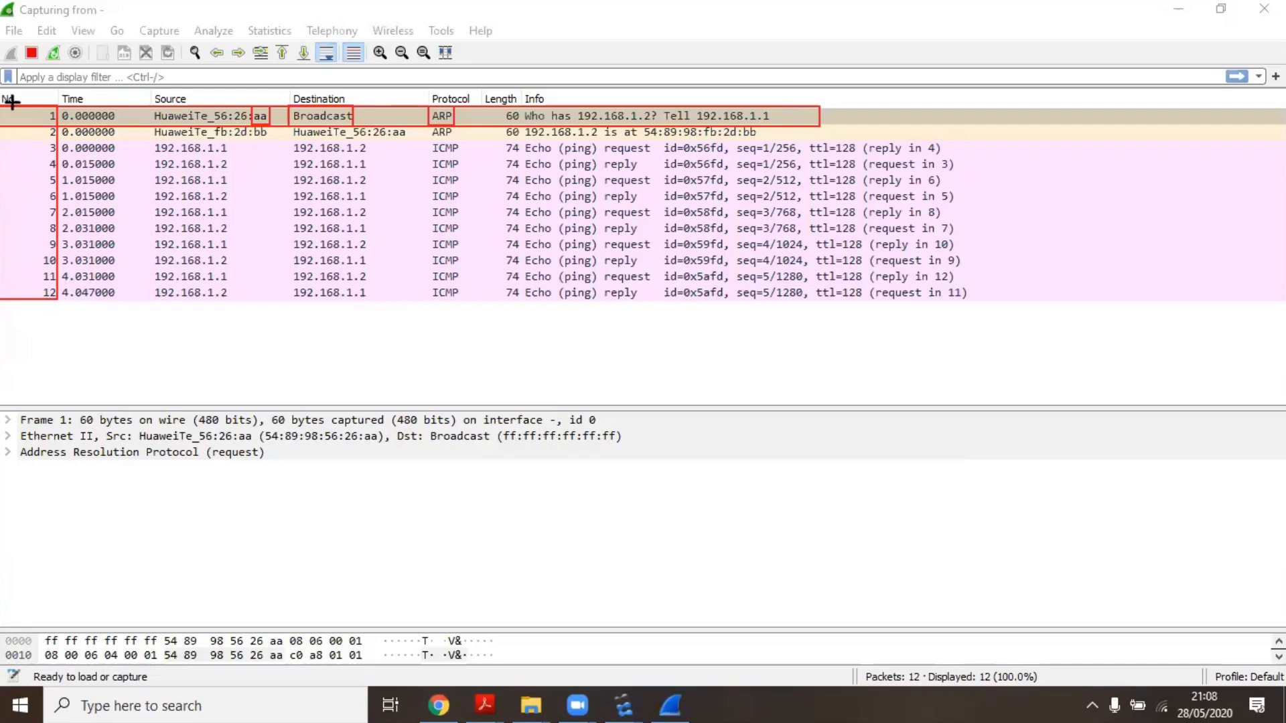
{"action": "left_click_drag", "start_coordinate": [12, 102], "coordinate": [58, 139]}
{"action": "left_click_drag", "start_coordinate": [424, 125], "coordinate": [455, 139]}
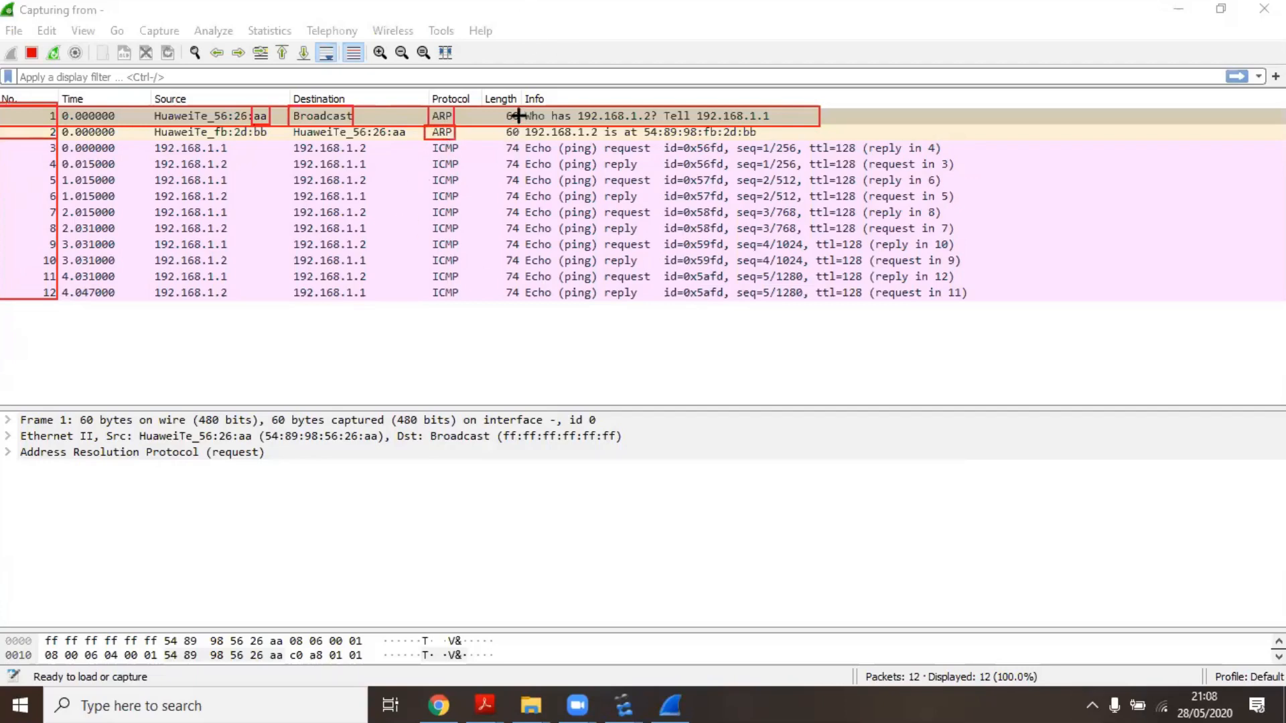
{"action": "mouse_move", "coordinate": [523, 109]}
{"action": "left_mouse_down"}
{"action": "mouse_move", "coordinate": [575, 127]}
{"action": "mouse_move", "coordinate": [776, 125]}
{"action": "left_mouse_up"}
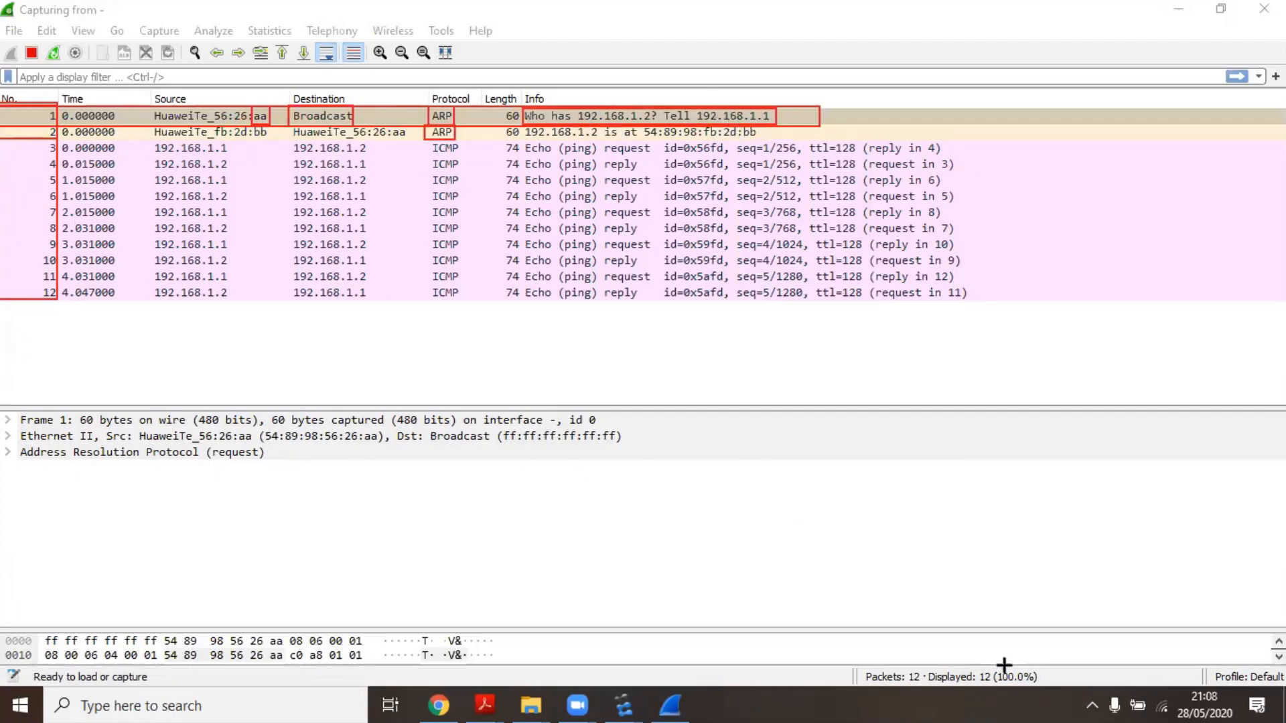
{"action": "key", "text": "e"}
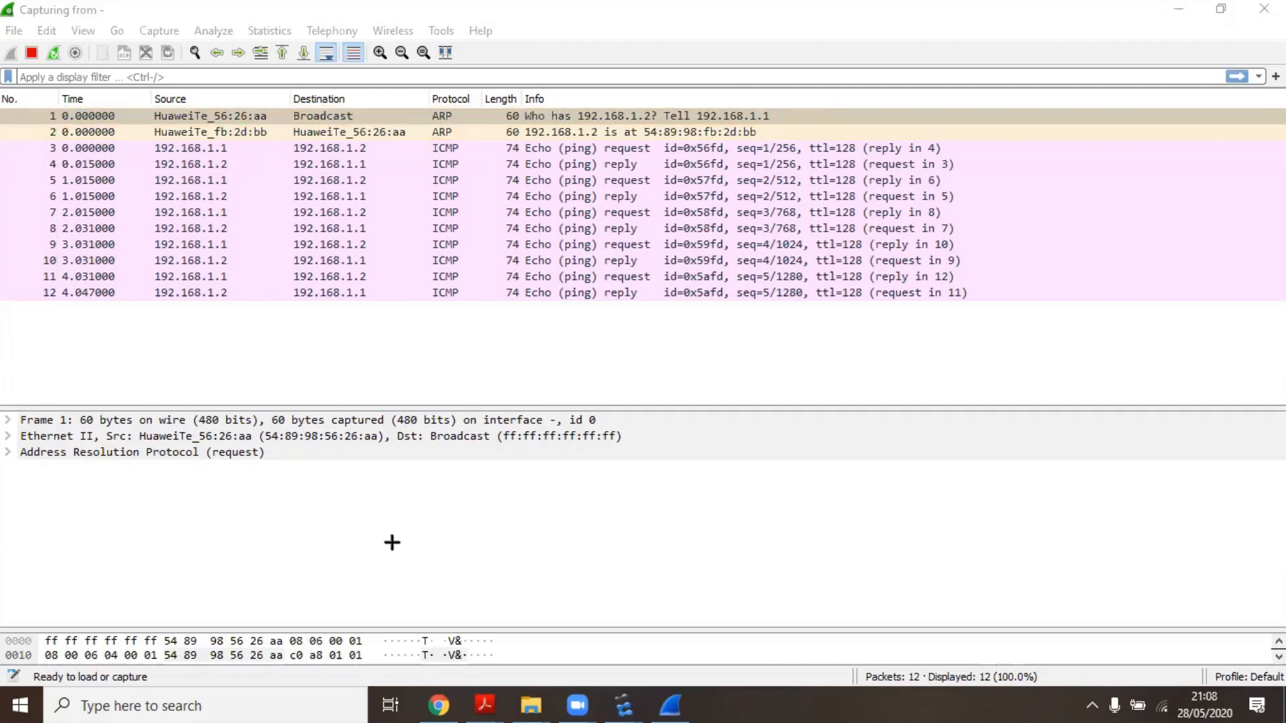
Step: Enlarge the details area for packet 1, expand its Ethernet II header and outline the destination, source, type and padding fields
{"action": "left_click", "coordinate": [320, 112]}
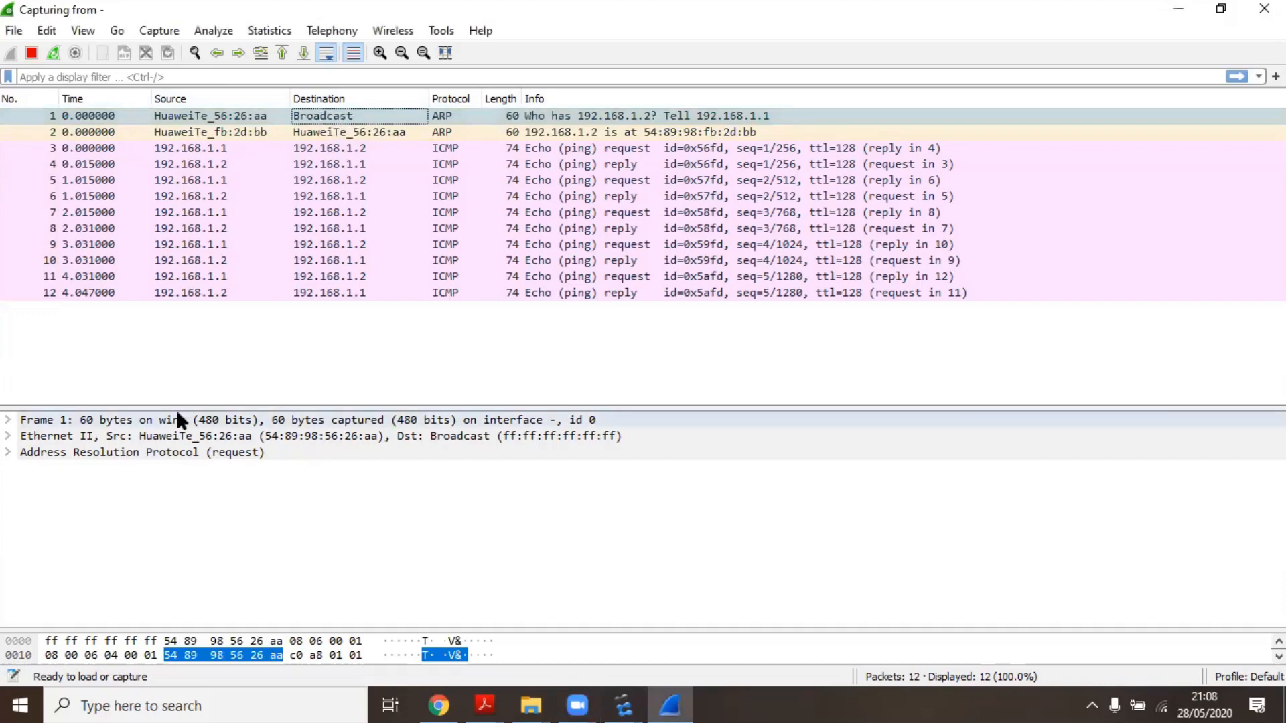
{"action": "left_click_drag", "start_coordinate": [175, 407], "coordinate": [183, 310]}
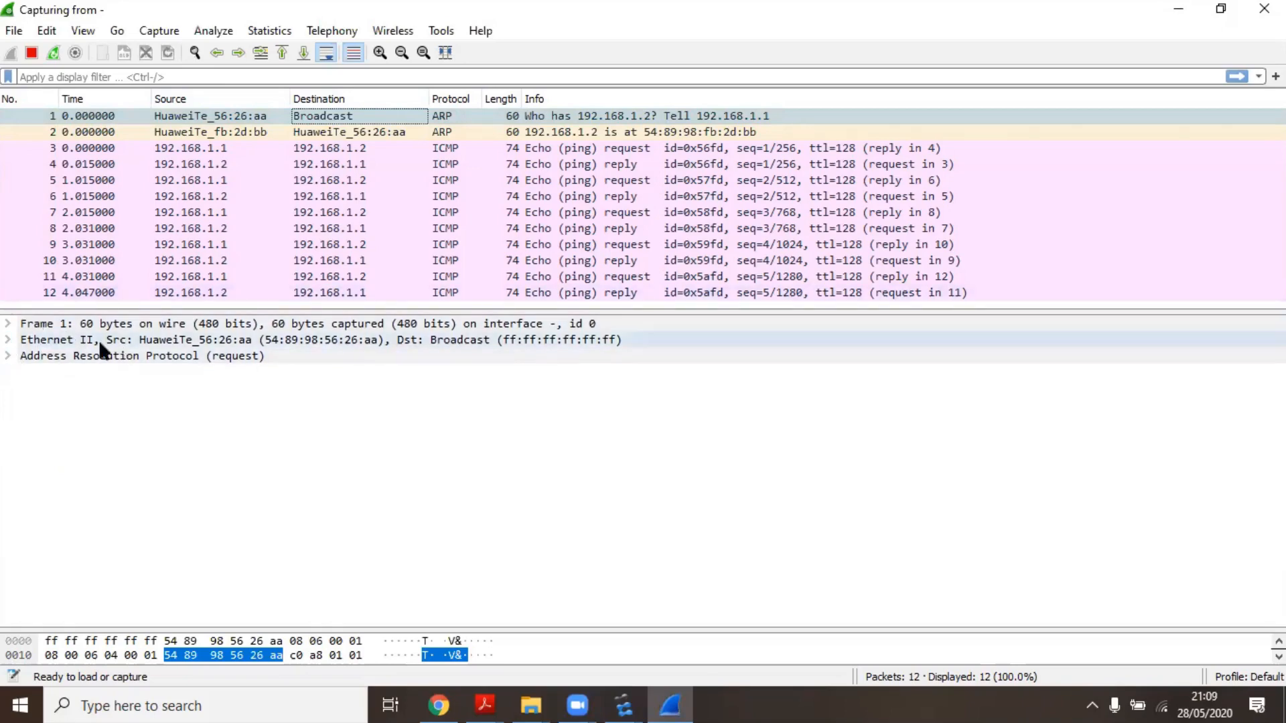
{"action": "left_click", "coordinate": [8, 340]}
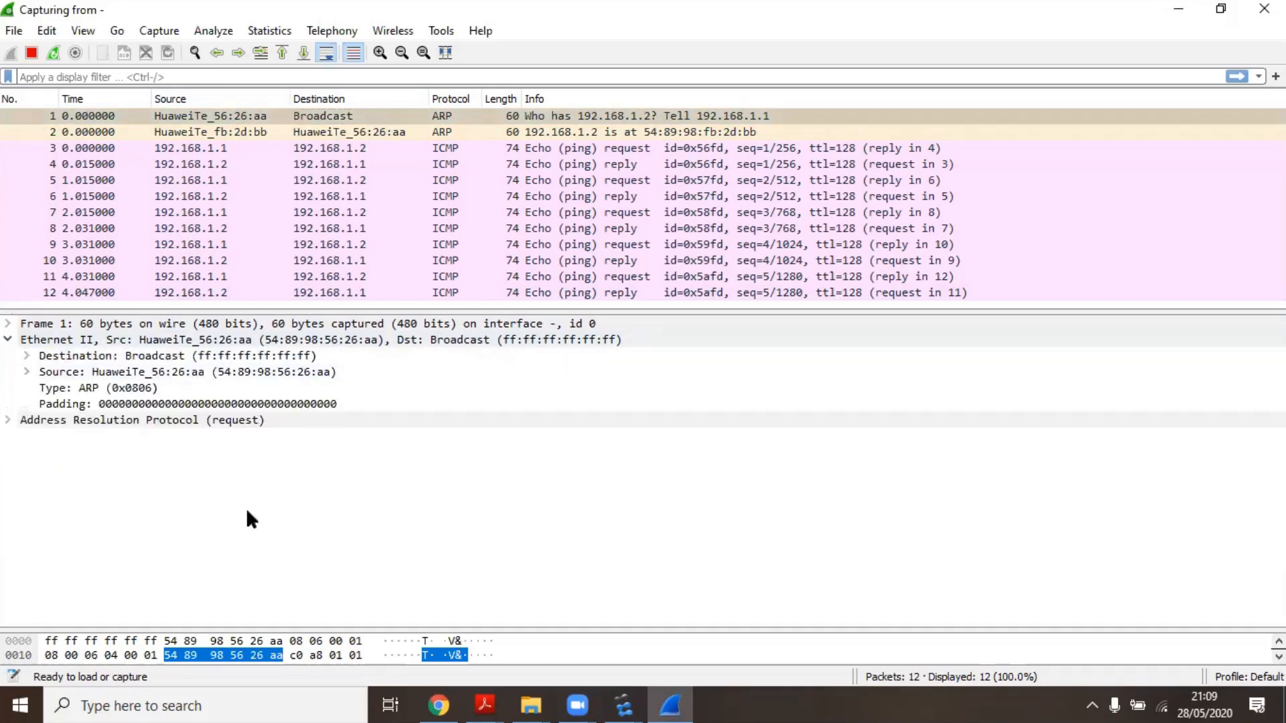
{"action": "mouse_move", "coordinate": [36, 349]}
{"action": "left_mouse_down"}
{"action": "mouse_move", "coordinate": [303, 376]}
{"action": "mouse_move", "coordinate": [320, 363]}
{"action": "left_mouse_up"}
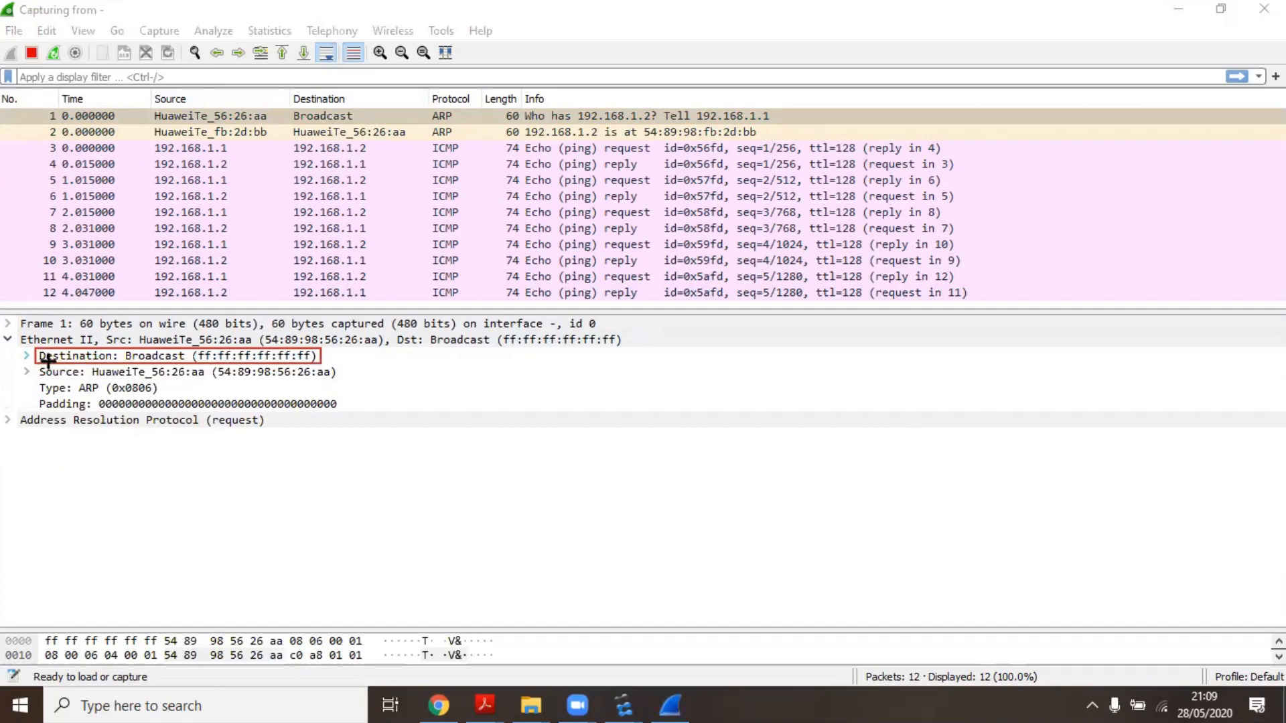
{"action": "left_click_drag", "start_coordinate": [35, 363], "coordinate": [339, 380]}
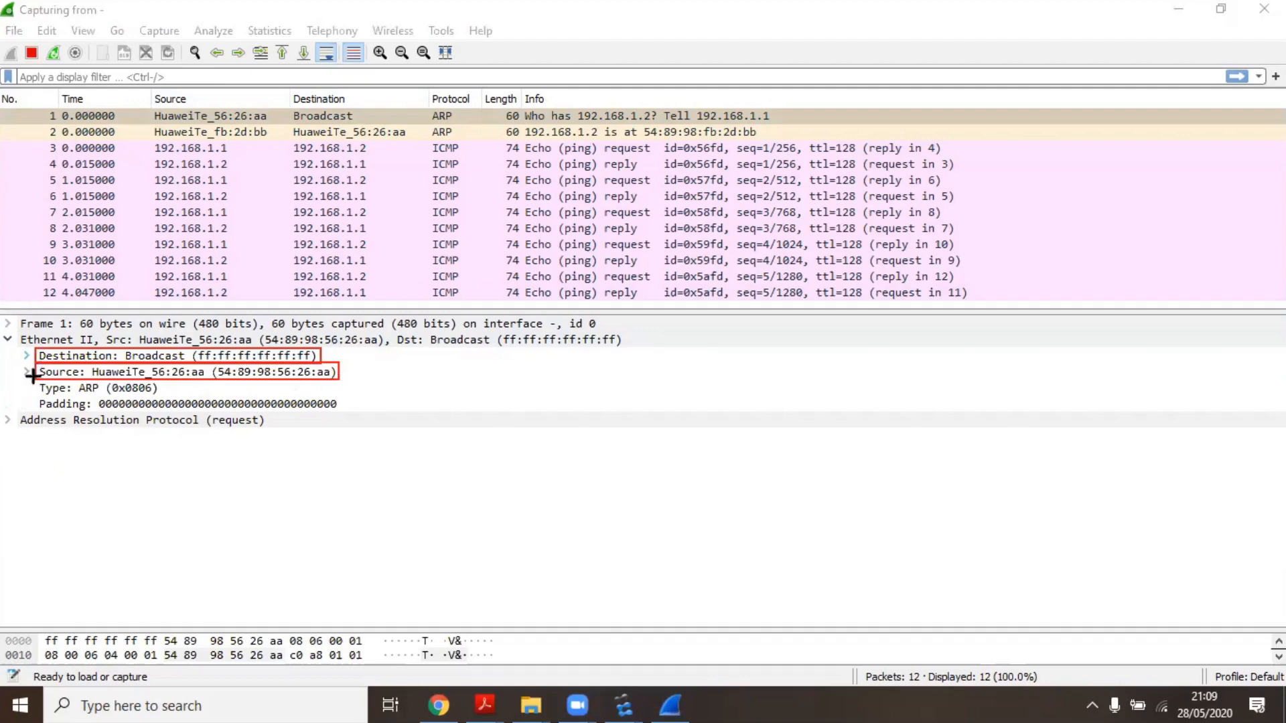
{"action": "left_click_drag", "start_coordinate": [34, 380], "coordinate": [170, 395]}
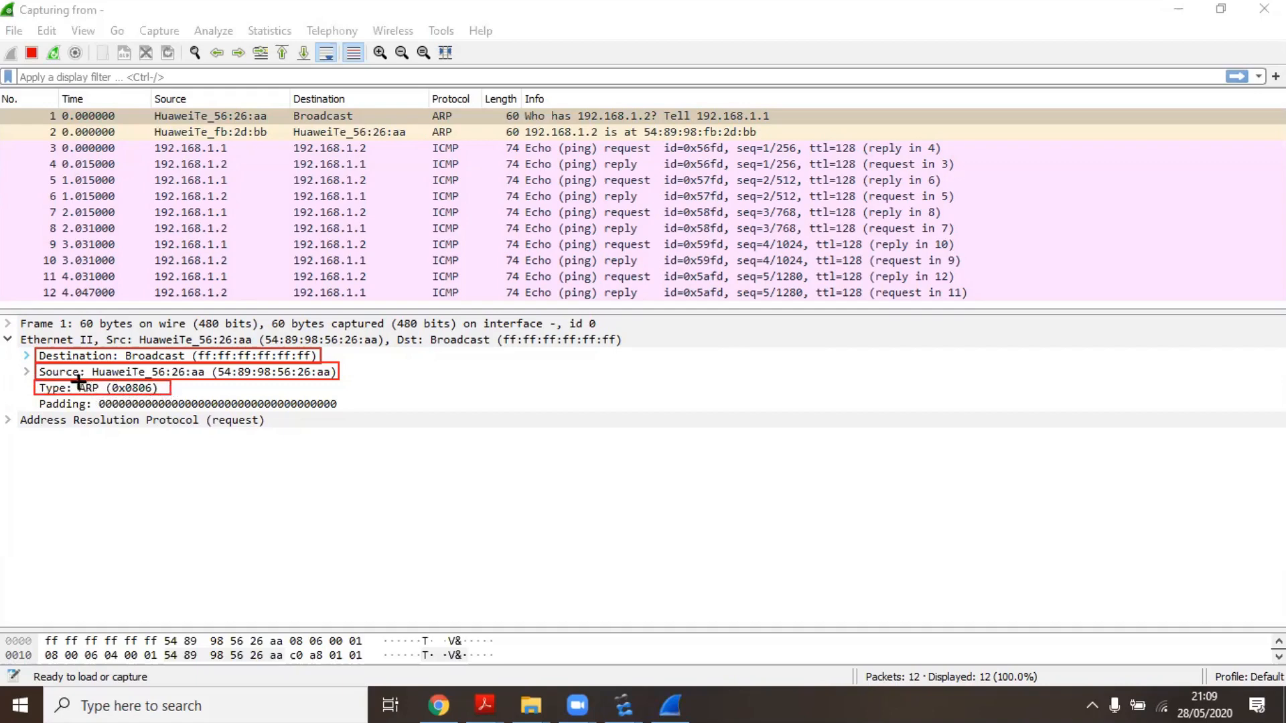
{"action": "left_click_drag", "start_coordinate": [77, 380], "coordinate": [99, 395]}
{"action": "left_click_drag", "start_coordinate": [34, 393], "coordinate": [356, 412]}
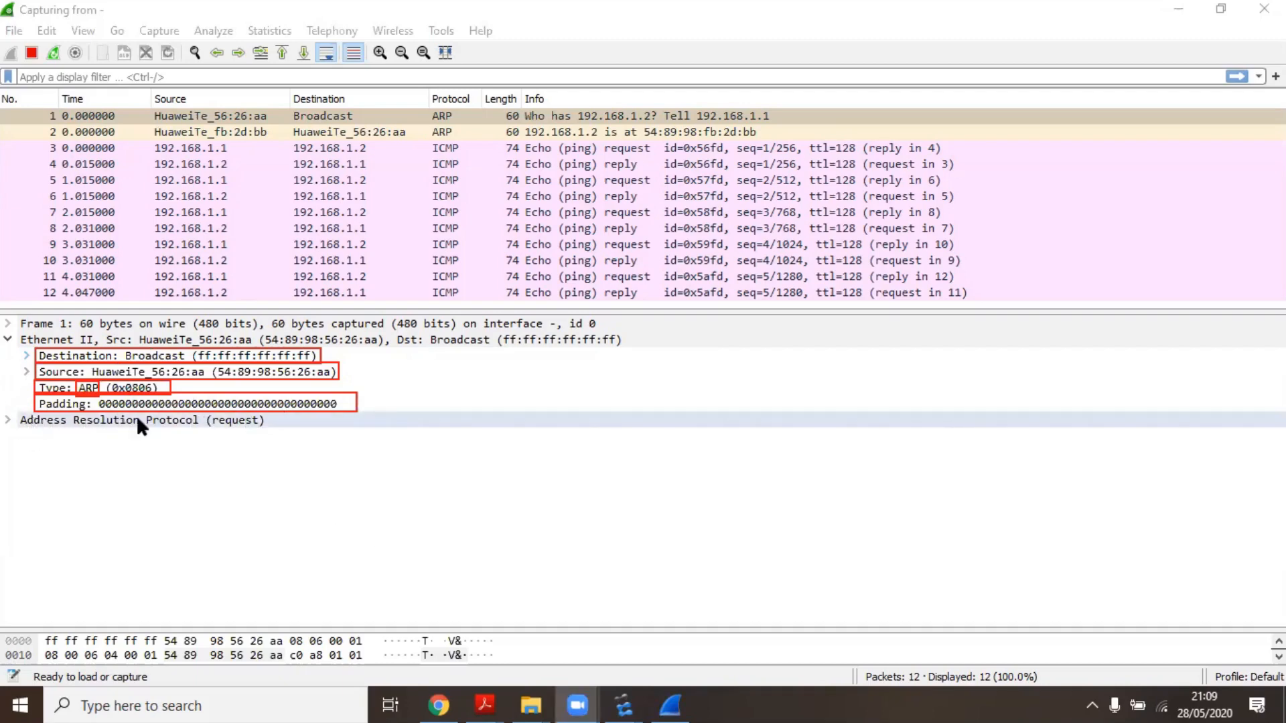
Step: Expand packet 1's Address Resolution Protocol section and outline the hardware and protocol types, their sizes and the opcode to examine them
{"action": "left_click", "coordinate": [7, 420]}
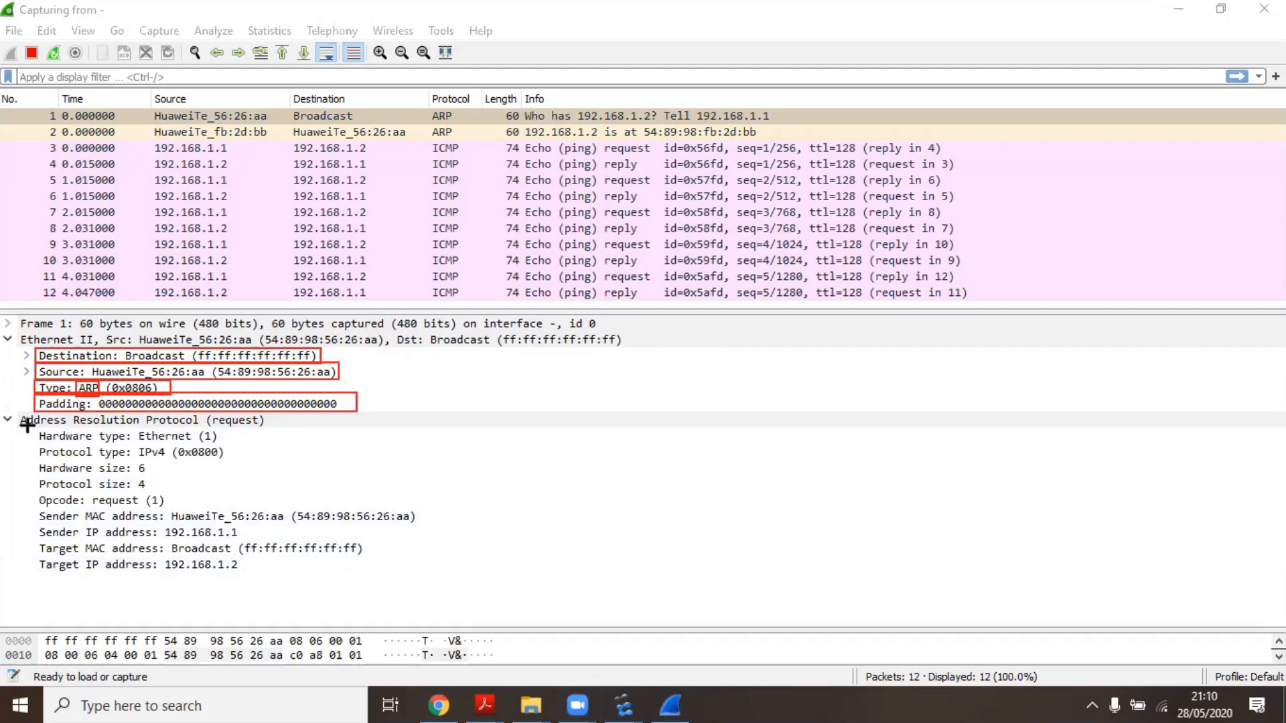
{"action": "mouse_move", "coordinate": [32, 429]}
{"action": "left_mouse_down"}
{"action": "mouse_move", "coordinate": [244, 463]}
{"action": "mouse_move", "coordinate": [243, 444]}
{"action": "left_mouse_up"}
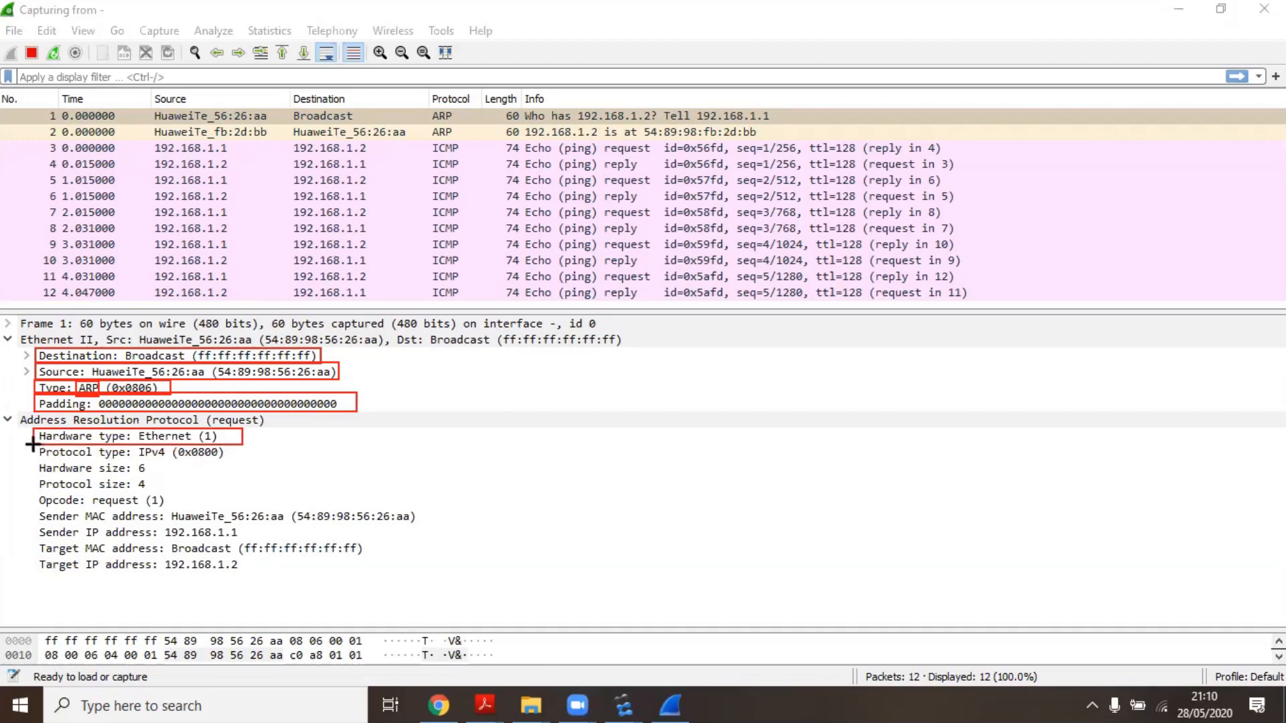
{"action": "left_click_drag", "start_coordinate": [32, 444], "coordinate": [236, 457]}
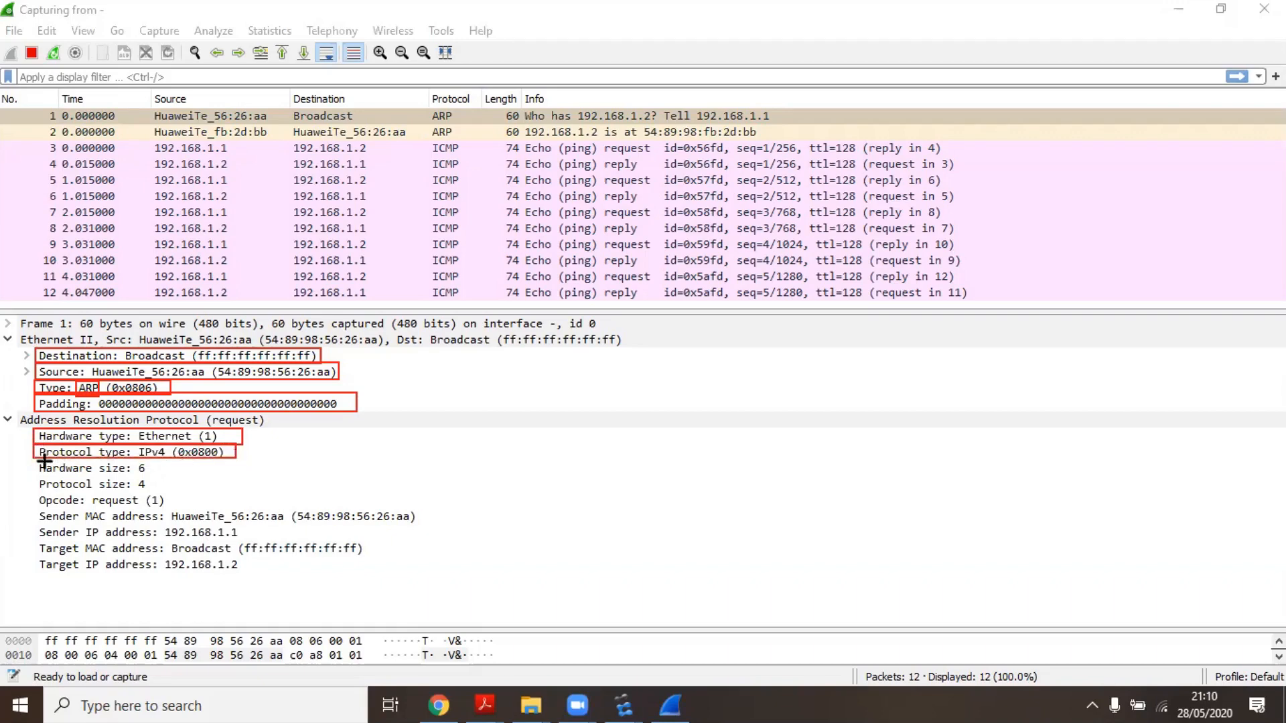
{"action": "left_click_drag", "start_coordinate": [29, 459], "coordinate": [169, 474]}
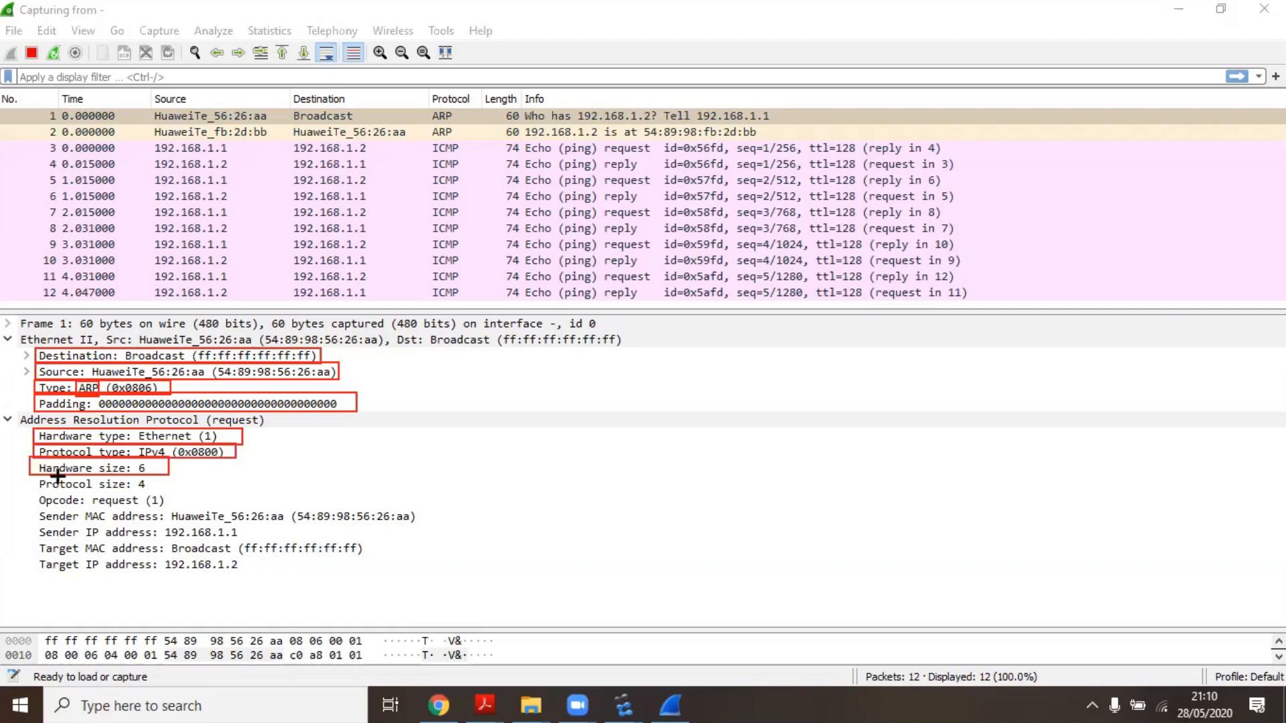
{"action": "left_click_drag", "start_coordinate": [38, 476], "coordinate": [181, 491]}
{"action": "left_click_drag", "start_coordinate": [38, 491], "coordinate": [182, 512]}
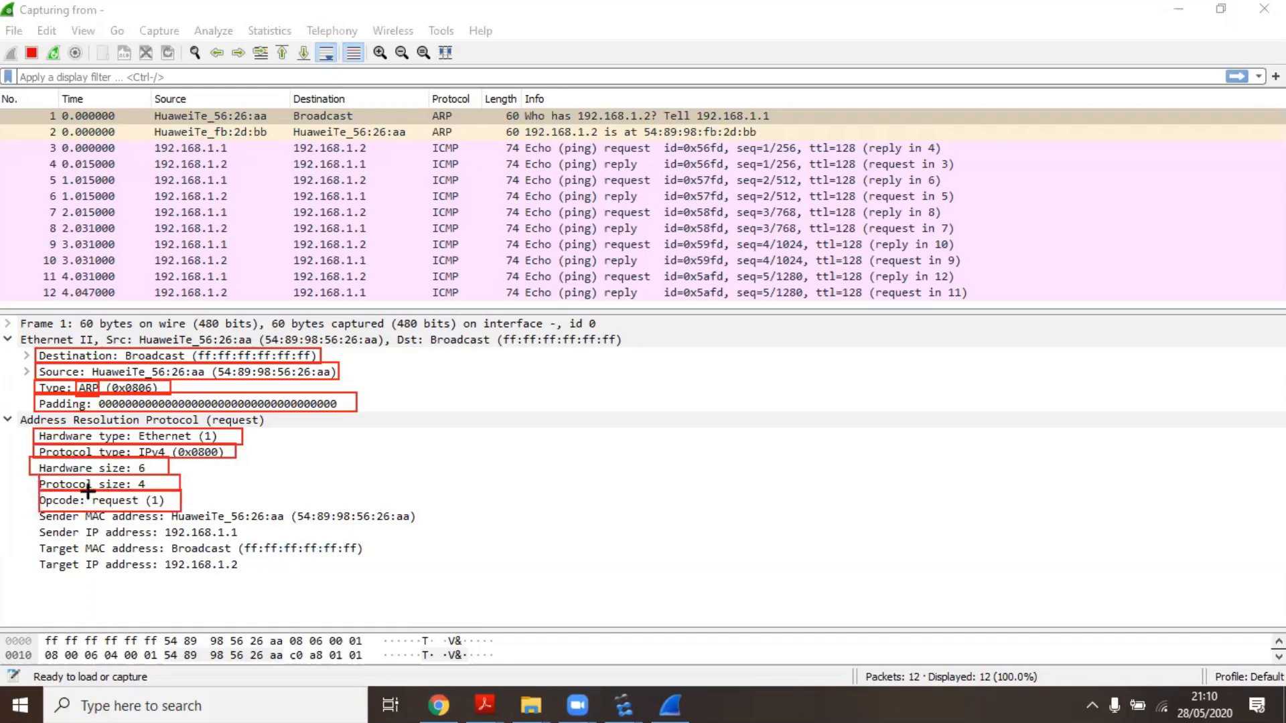
{"action": "left_click_drag", "start_coordinate": [89, 493], "coordinate": [167, 511]}
Step: Outline the ARP request's sender and target MAC and IP addresses, along with its Info text in the packet list
{"action": "left_click_drag", "start_coordinate": [38, 511], "coordinate": [434, 539]}
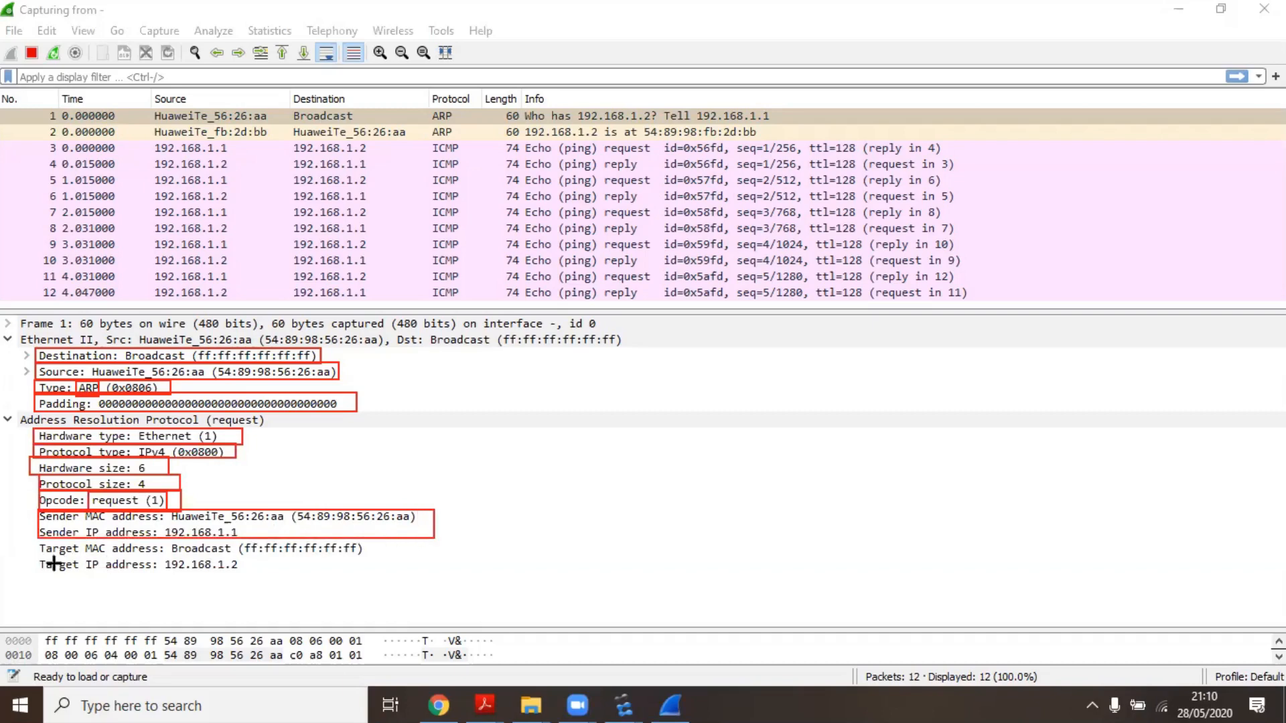
{"action": "left_click_drag", "start_coordinate": [36, 558], "coordinate": [280, 576]}
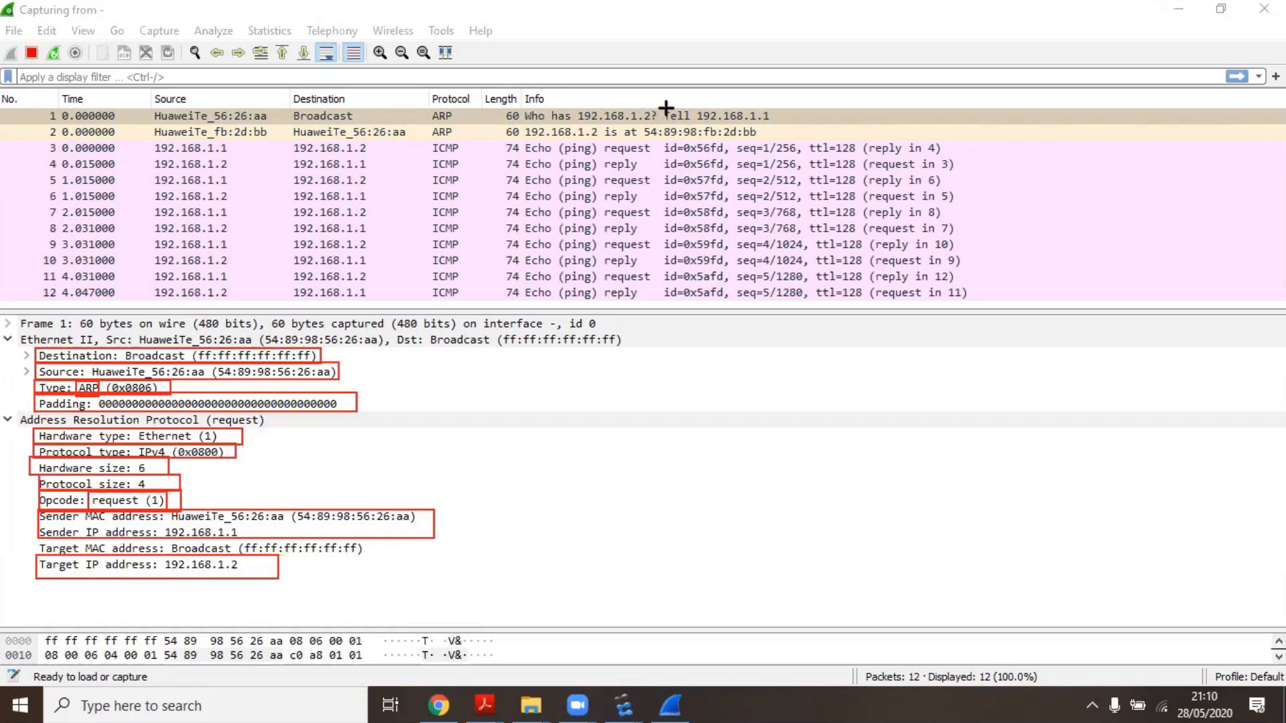
{"action": "left_click_drag", "start_coordinate": [666, 107], "coordinate": [779, 122]}
{"action": "key", "text": "ctrl+z"}
{"action": "mouse_move", "coordinate": [525, 108]}
{"action": "left_mouse_down"}
{"action": "mouse_move", "coordinate": [602, 126]}
{"action": "mouse_move", "coordinate": [785, 123]}
{"action": "left_mouse_up"}
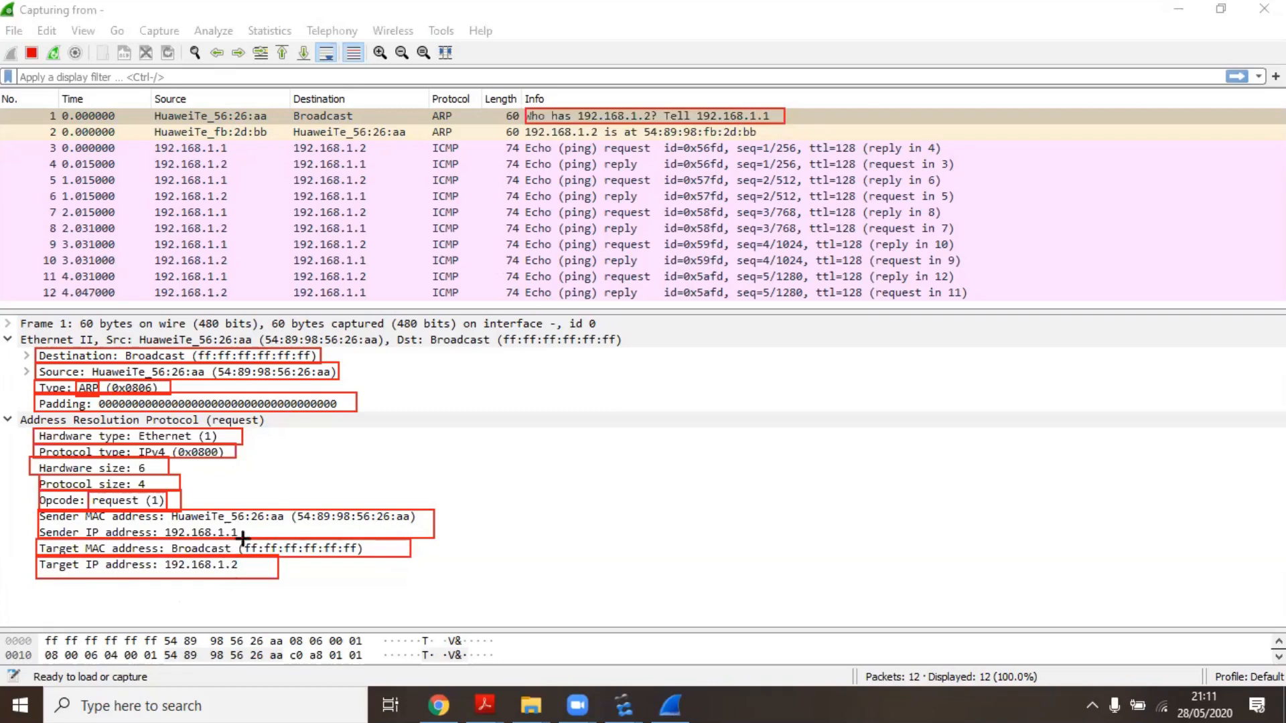
{"action": "mouse_move", "coordinate": [242, 540]}
{"action": "left_mouse_down"}
{"action": "mouse_move", "coordinate": [342, 573]}
{"action": "mouse_move", "coordinate": [358, 554]}
{"action": "left_mouse_up"}
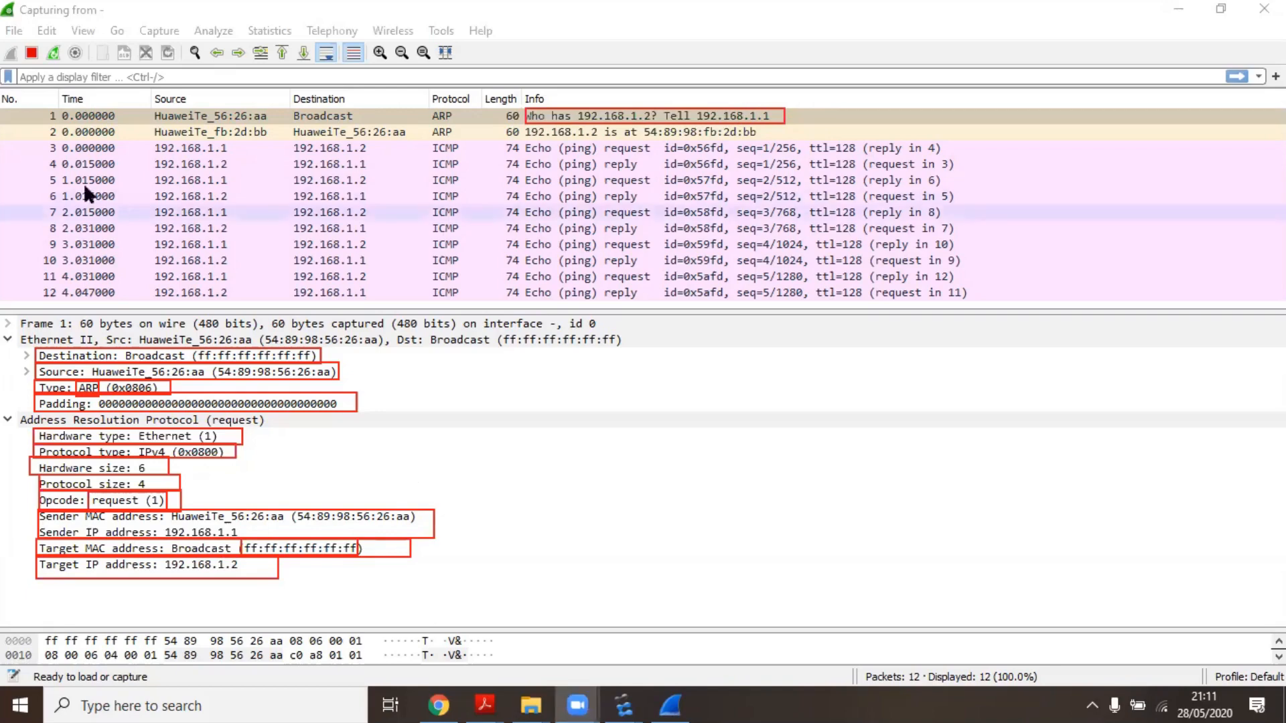
Step: Open the details of ARP reply packet 2, outline both ARP packets in the list to compare them, and clear all outlines
{"action": "left_click", "coordinate": [449, 130]}
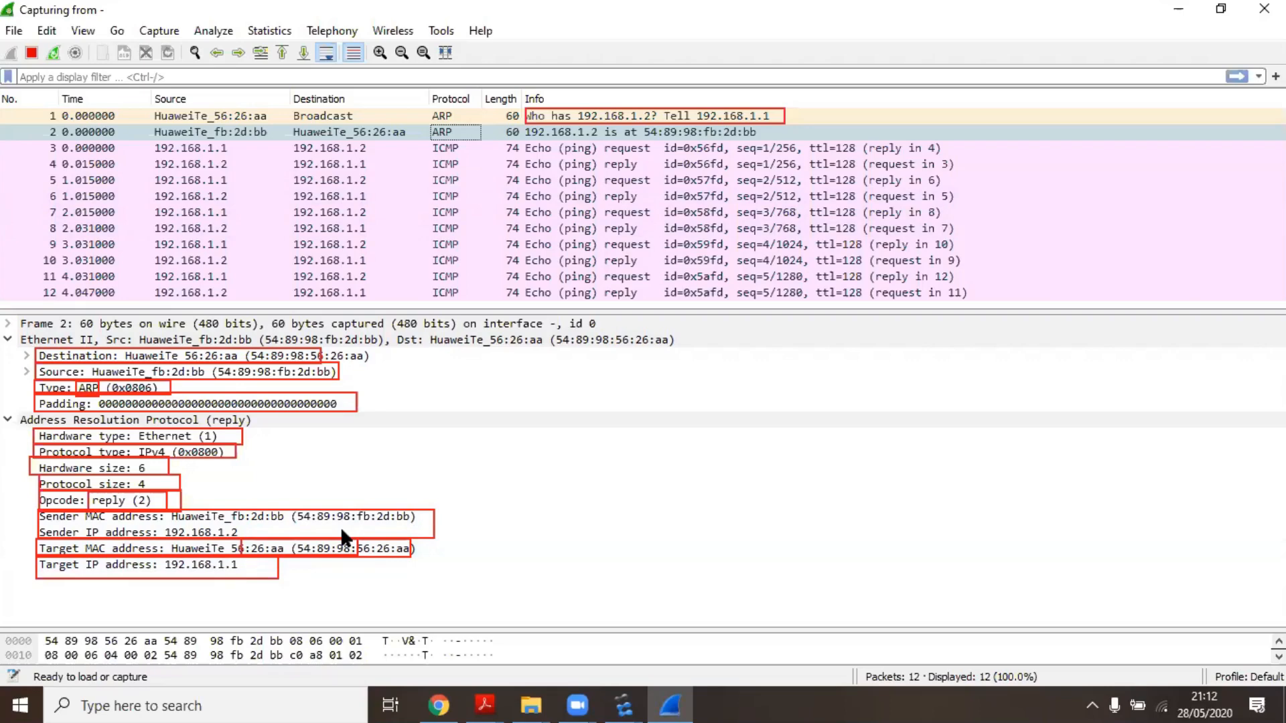
{"action": "left_click_drag", "start_coordinate": [29, 108], "coordinate": [284, 143]}
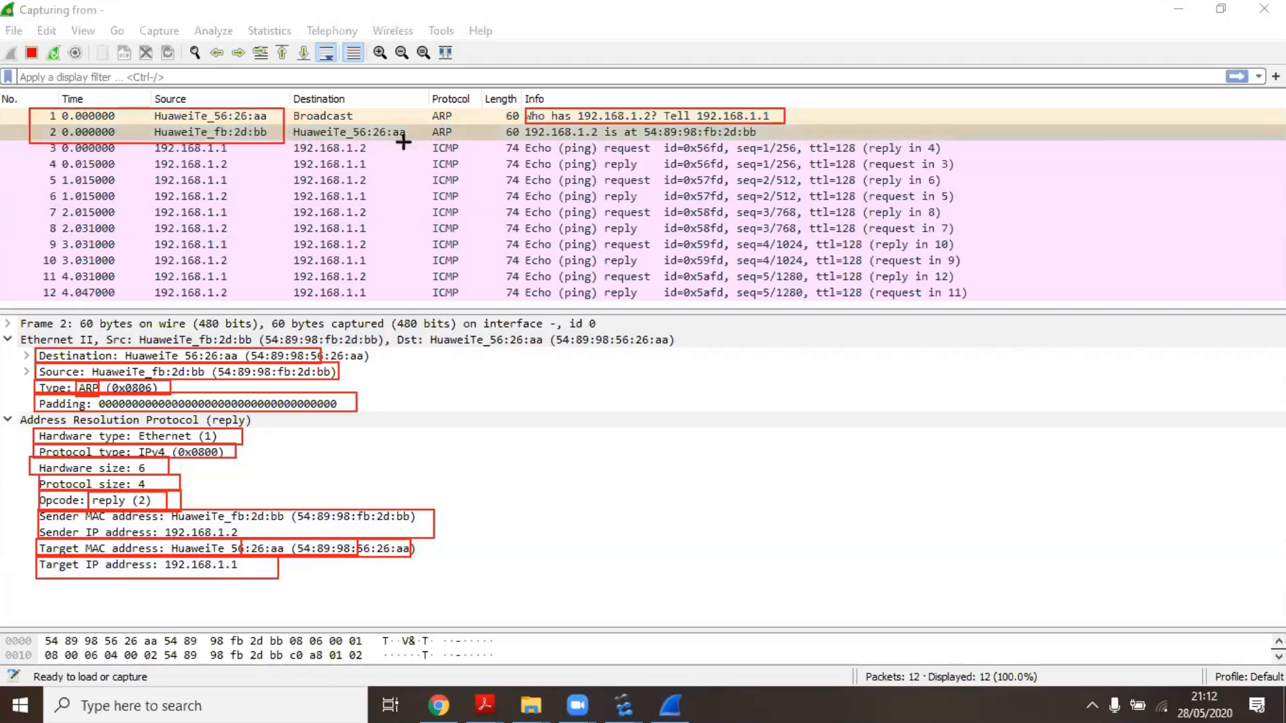
{"action": "left_click_drag", "start_coordinate": [403, 142], "coordinate": [785, 139]}
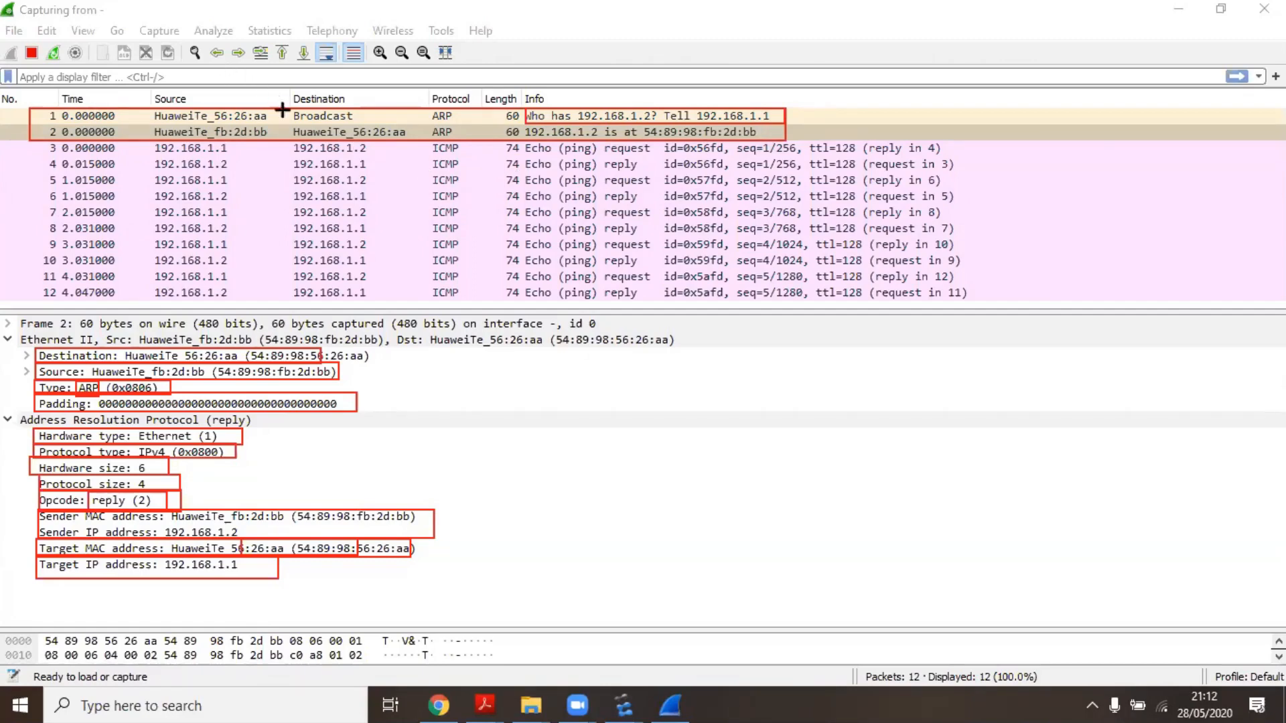
{"action": "mouse_move", "coordinate": [277, 108]}
{"action": "left_mouse_down"}
{"action": "mouse_move", "coordinate": [491, 130]}
{"action": "mouse_move", "coordinate": [480, 124]}
{"action": "left_mouse_up"}
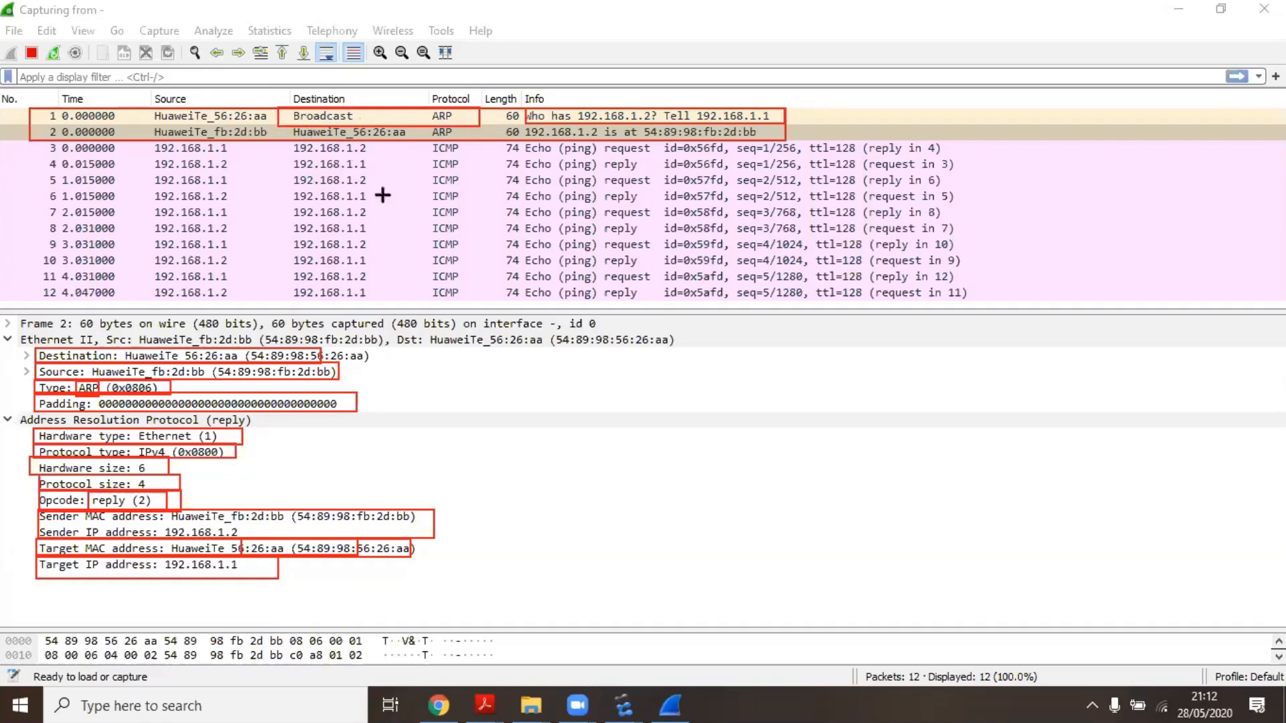
{"action": "left_click", "coordinate": [831, 660]}
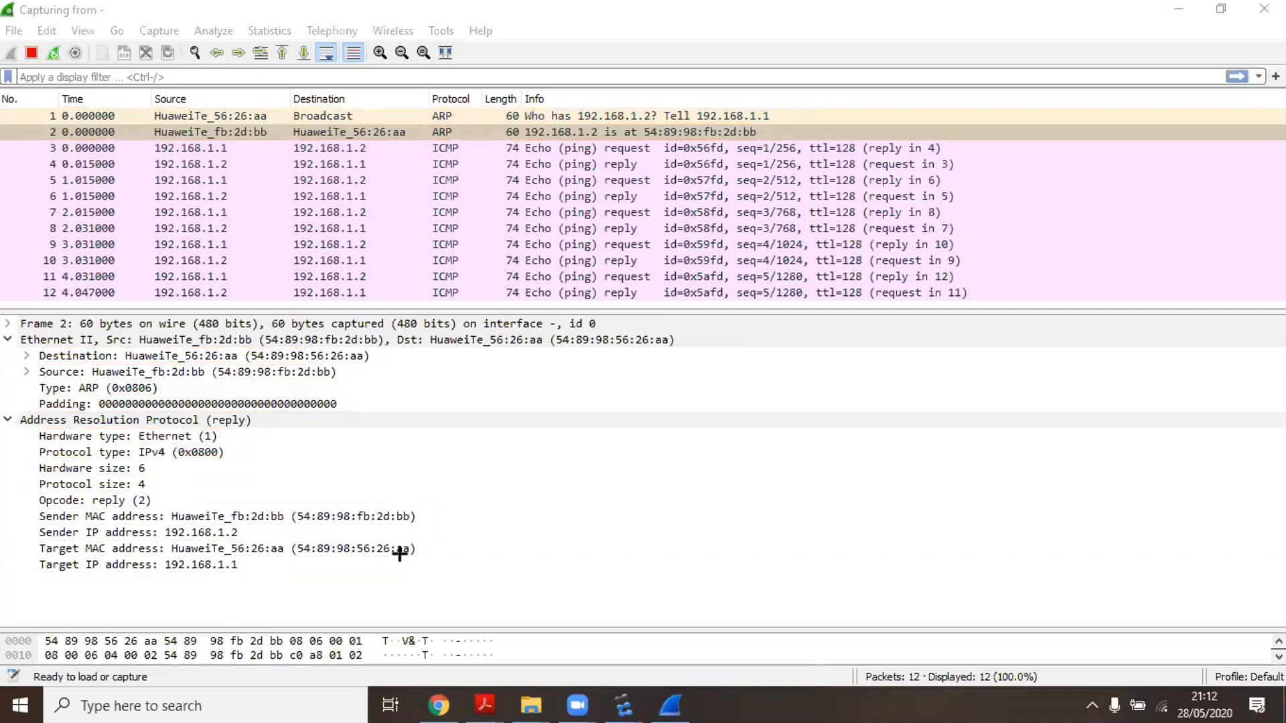
Step: Open the details of ICMP packet 3 and outline the destination and source MAC addresses in its Ethernet II header
{"action": "left_click", "coordinate": [438, 153]}
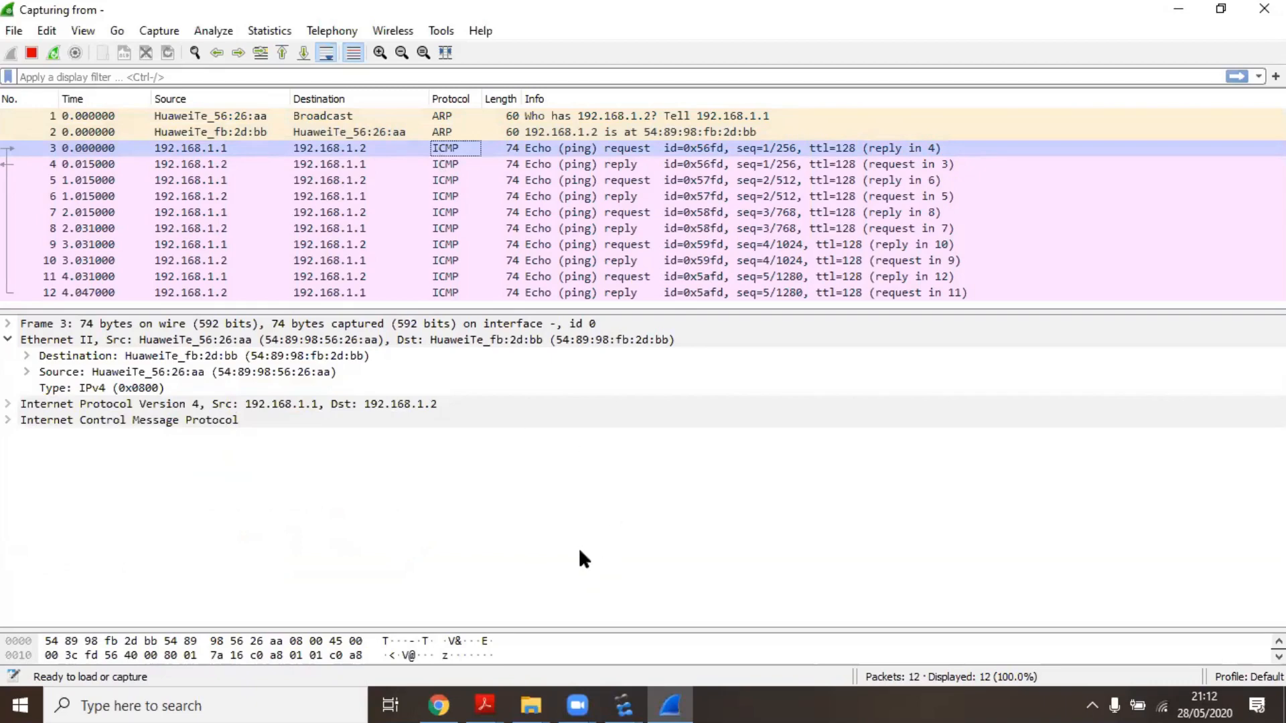
{"action": "left_click", "coordinate": [303, 493]}
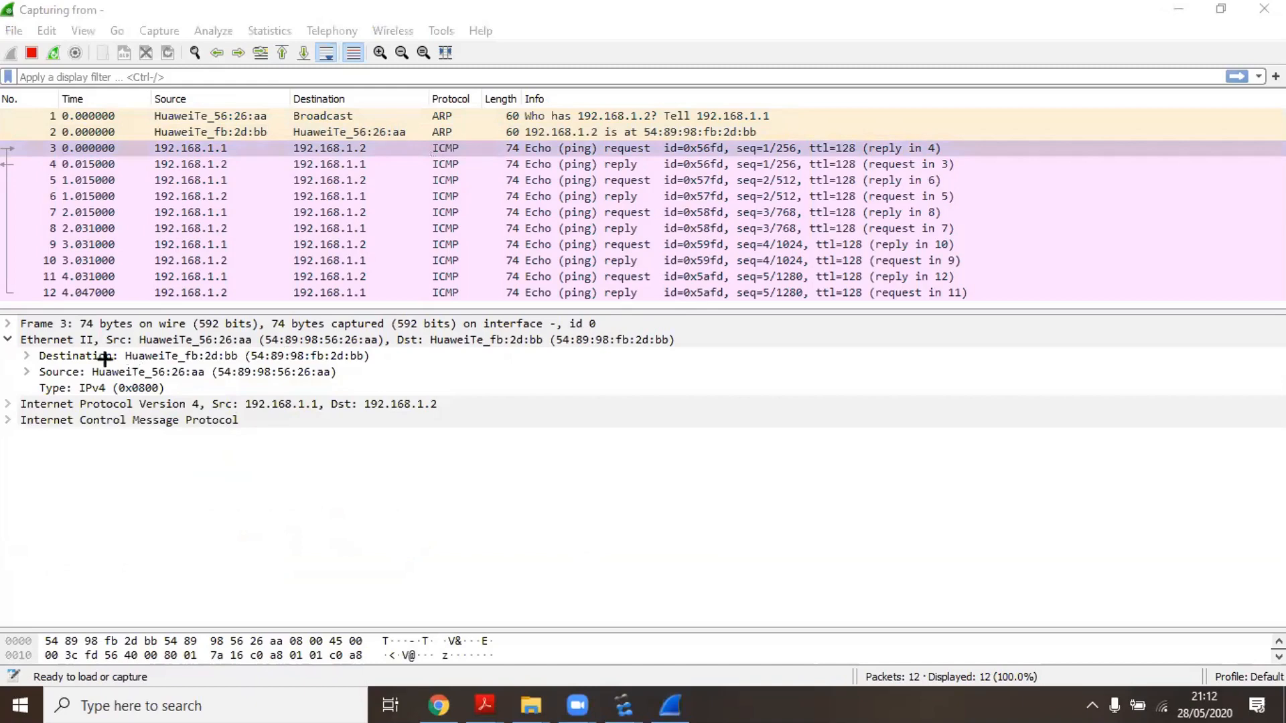
{"action": "mouse_move", "coordinate": [35, 350]}
{"action": "left_mouse_down"}
{"action": "mouse_move", "coordinate": [138, 395]}
{"action": "mouse_move", "coordinate": [404, 389]}
{"action": "mouse_move", "coordinate": [361, 361]}
{"action": "mouse_move", "coordinate": [333, 379]}
{"action": "left_mouse_up"}
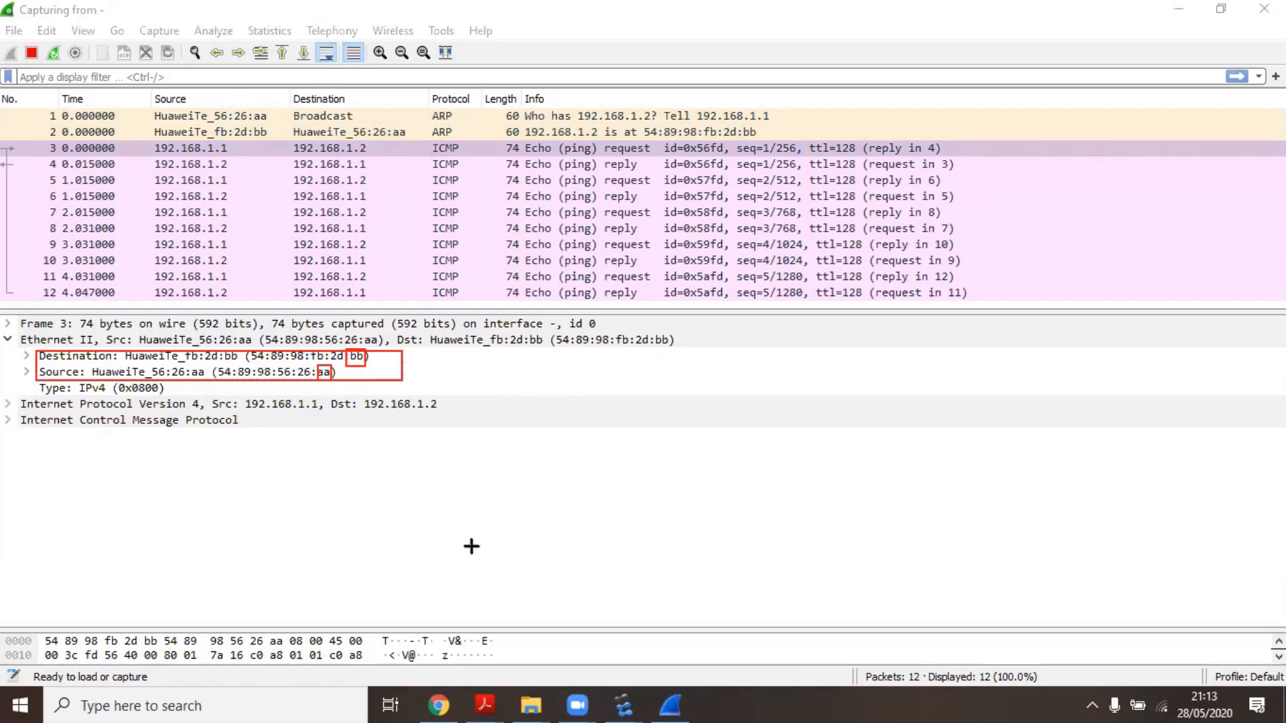
Step: Expand packet 3's Internet Protocol Version 4 section and outline the version, header length and Differentiated Services Field to examine them
{"action": "left_click", "coordinate": [8, 404]}
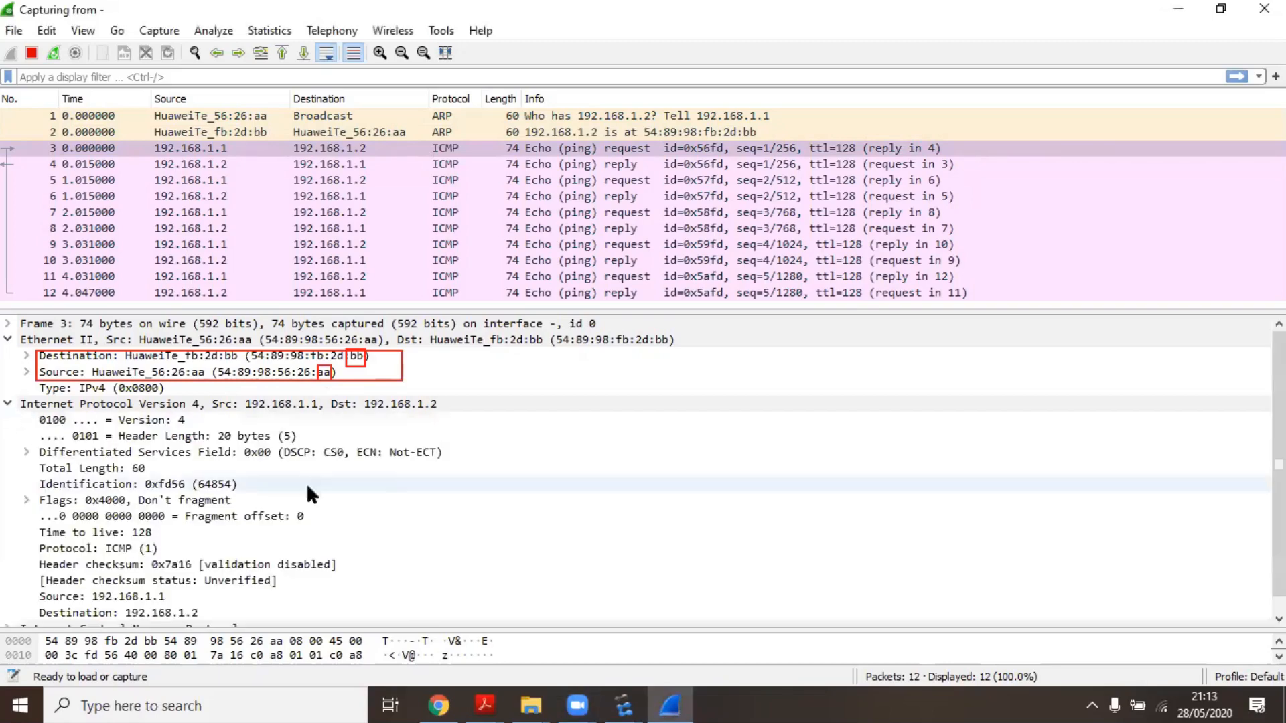
{"action": "scroll", "coordinate": [435, 432], "scroll_direction": "down", "scroll_amount": 1}
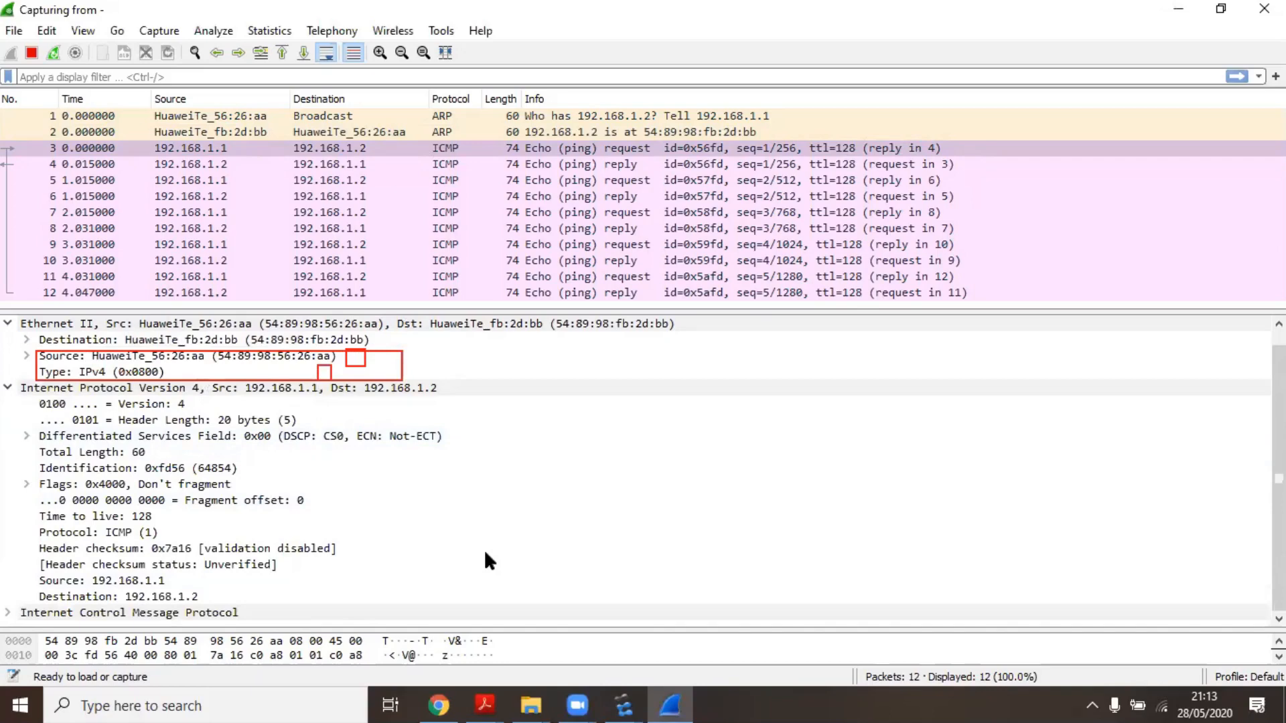
{"action": "left_click", "coordinate": [114, 391]}
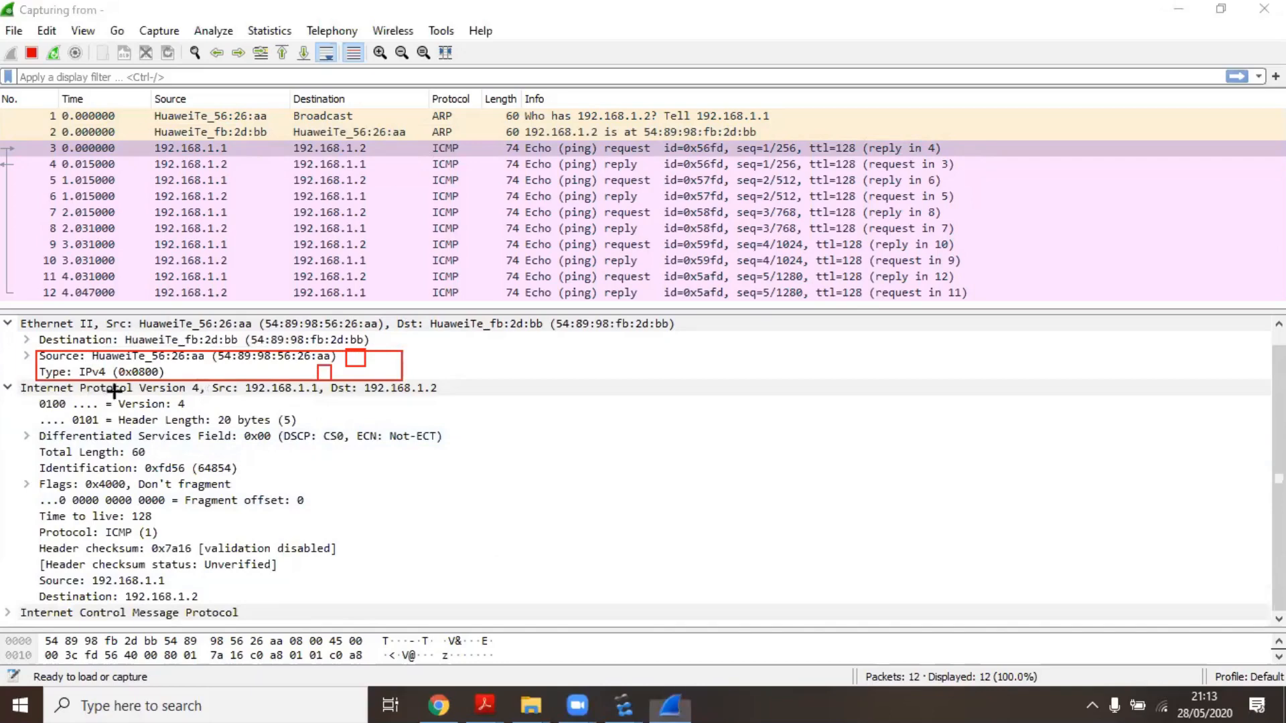
{"action": "left_click_drag", "start_coordinate": [114, 394], "coordinate": [203, 411]}
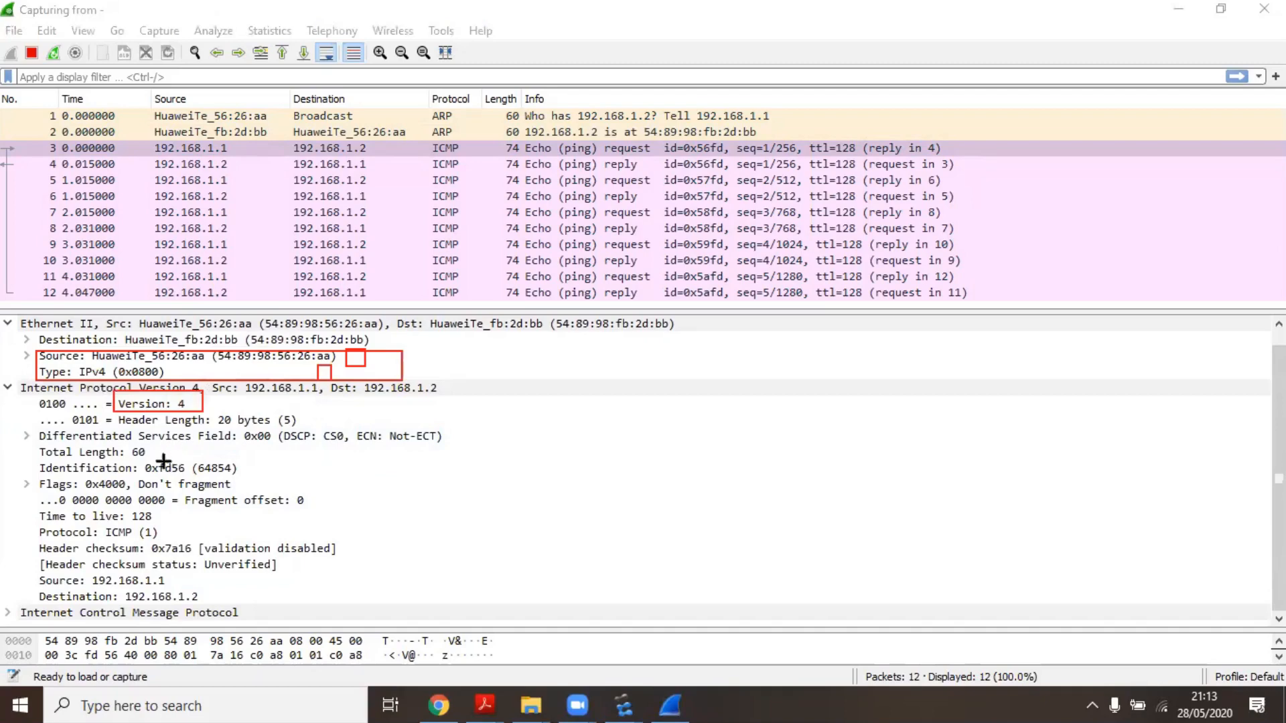
{"action": "mouse_move", "coordinate": [116, 413]}
{"action": "left_mouse_down"}
{"action": "mouse_move", "coordinate": [216, 436]}
{"action": "mouse_move", "coordinate": [307, 426]}
{"action": "left_mouse_up"}
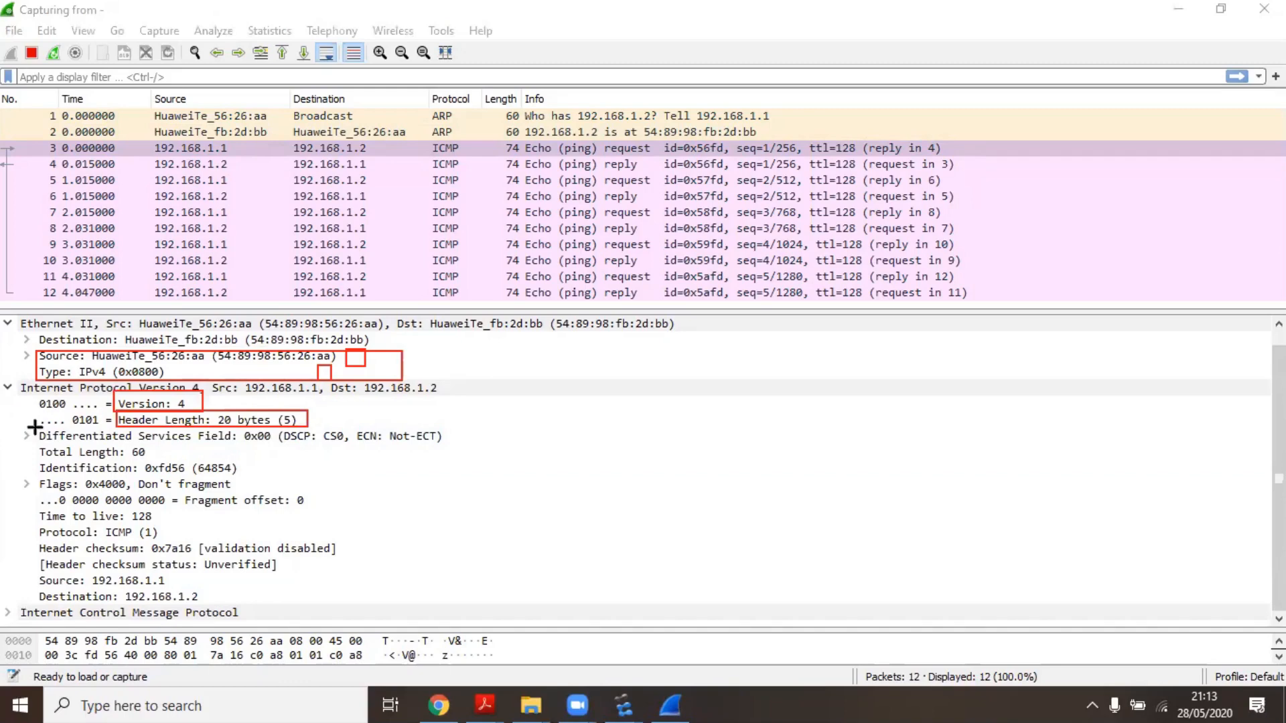
{"action": "mouse_move", "coordinate": [34, 426]}
{"action": "left_mouse_down"}
{"action": "mouse_move", "coordinate": [277, 474]}
{"action": "mouse_move", "coordinate": [456, 442]}
{"action": "left_mouse_up"}
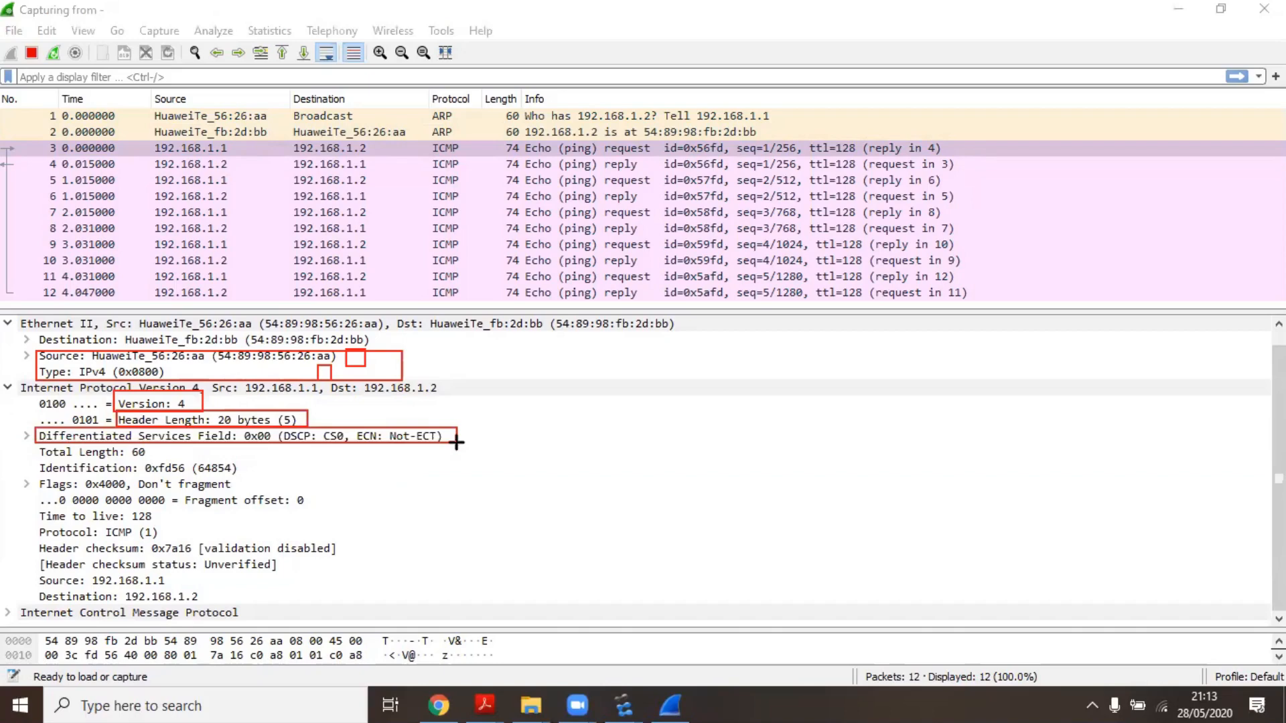
Step: Outline the IPv4 header's total length, identification, flags, fragment offset and time to live fields to examine them
{"action": "left_click_drag", "start_coordinate": [38, 443], "coordinate": [65, 468]}
{"action": "mouse_move", "coordinate": [146, 473]}
{"action": "left_mouse_down"}
{"action": "mouse_move", "coordinate": [158, 465]}
{"action": "mouse_move", "coordinate": [143, 453]}
{"action": "mouse_move", "coordinate": [156, 459]}
{"action": "left_mouse_up"}
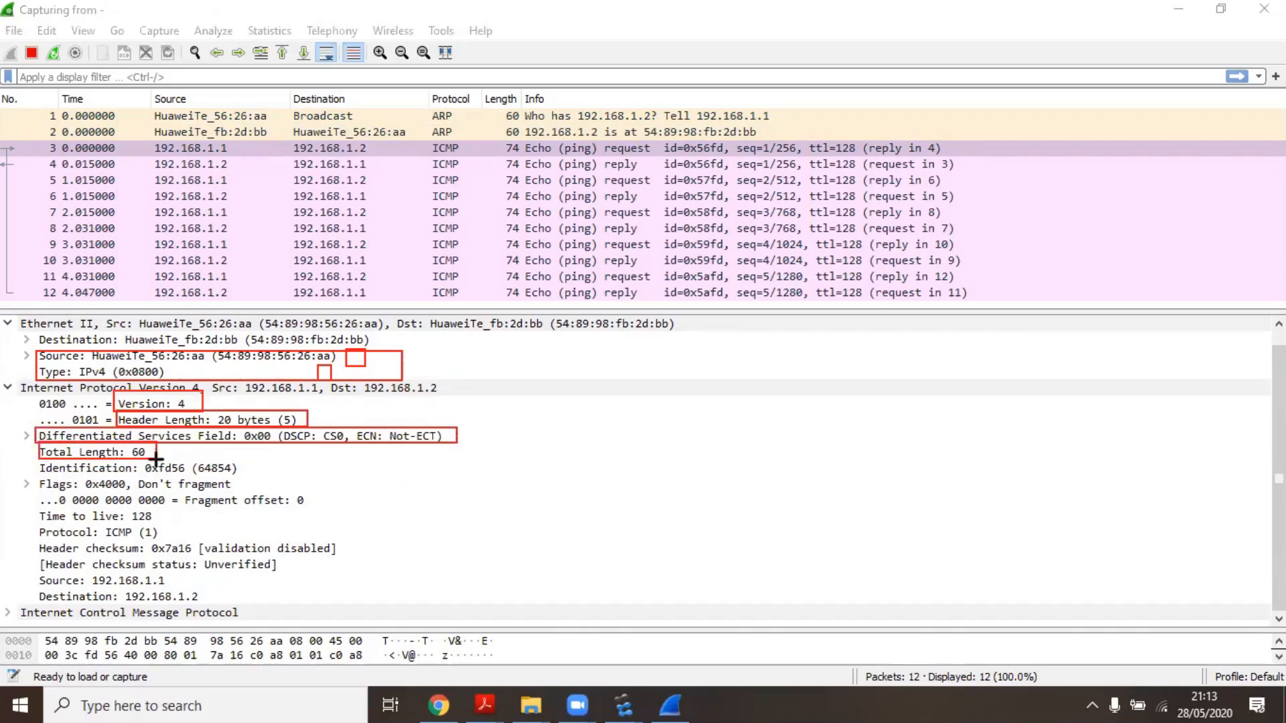
{"action": "mouse_move", "coordinate": [38, 459]}
{"action": "left_mouse_down"}
{"action": "mouse_move", "coordinate": [94, 484]}
{"action": "mouse_move", "coordinate": [267, 485]}
{"action": "mouse_move", "coordinate": [266, 474]}
{"action": "left_mouse_up"}
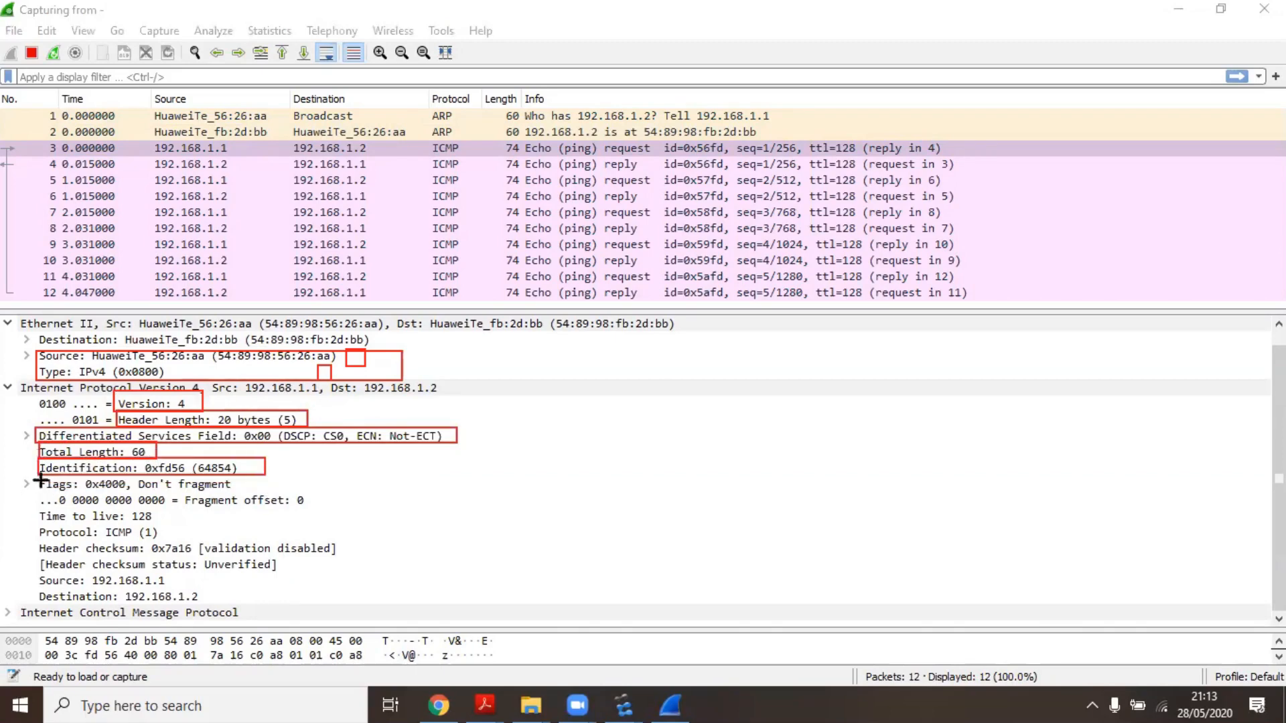
{"action": "mouse_move", "coordinate": [38, 476]}
{"action": "left_mouse_down"}
{"action": "mouse_move", "coordinate": [81, 497]}
{"action": "mouse_move", "coordinate": [250, 494]}
{"action": "left_mouse_up"}
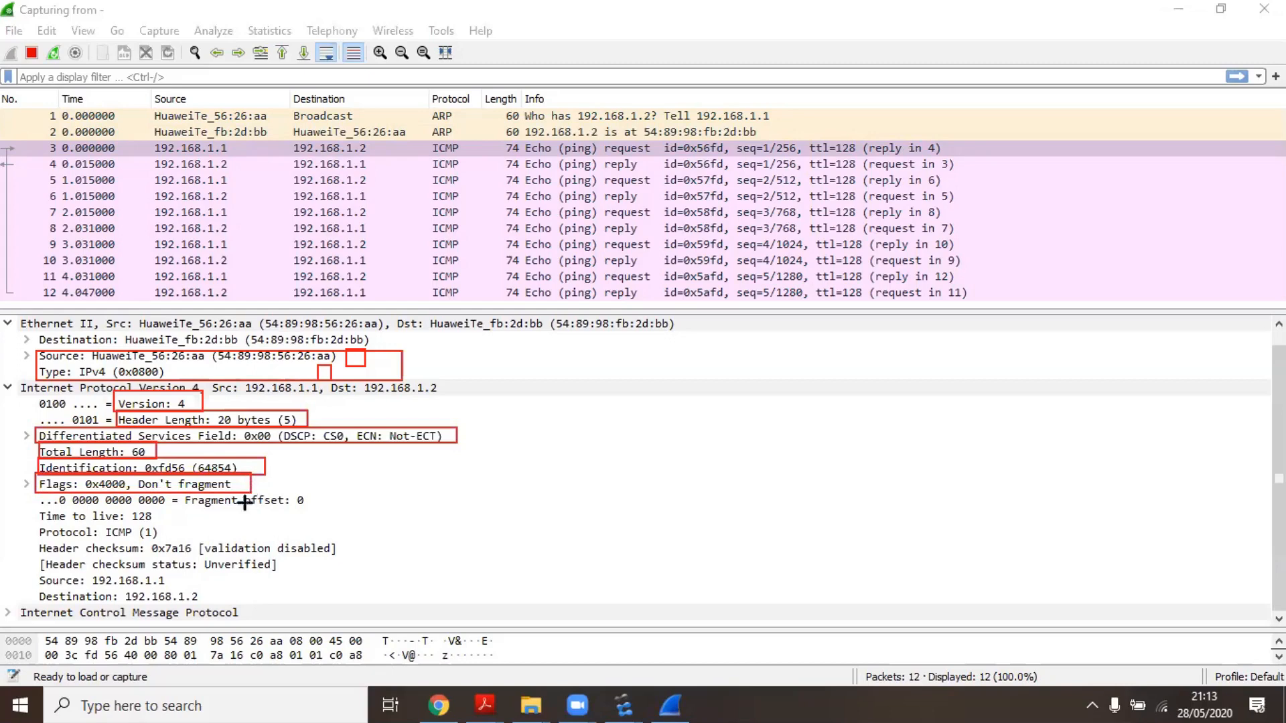
{"action": "left_click_drag", "start_coordinate": [182, 493], "coordinate": [322, 509]}
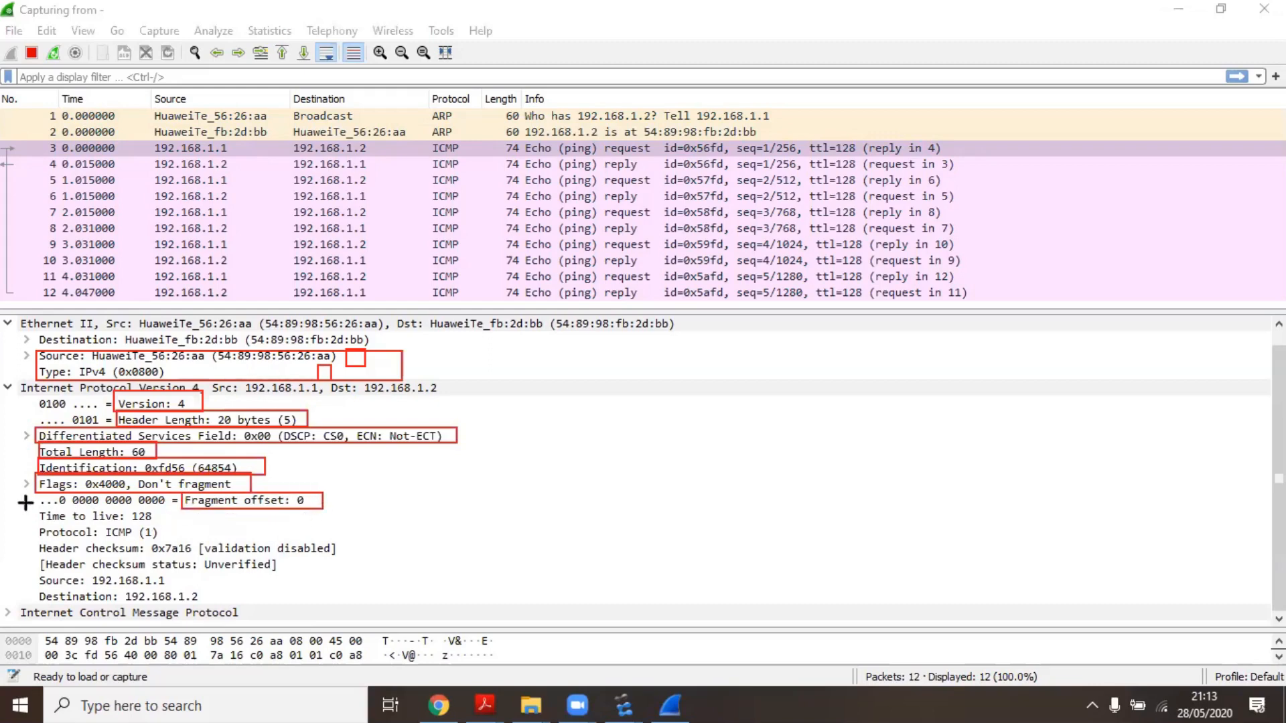
{"action": "left_click_drag", "start_coordinate": [34, 510], "coordinate": [171, 524]}
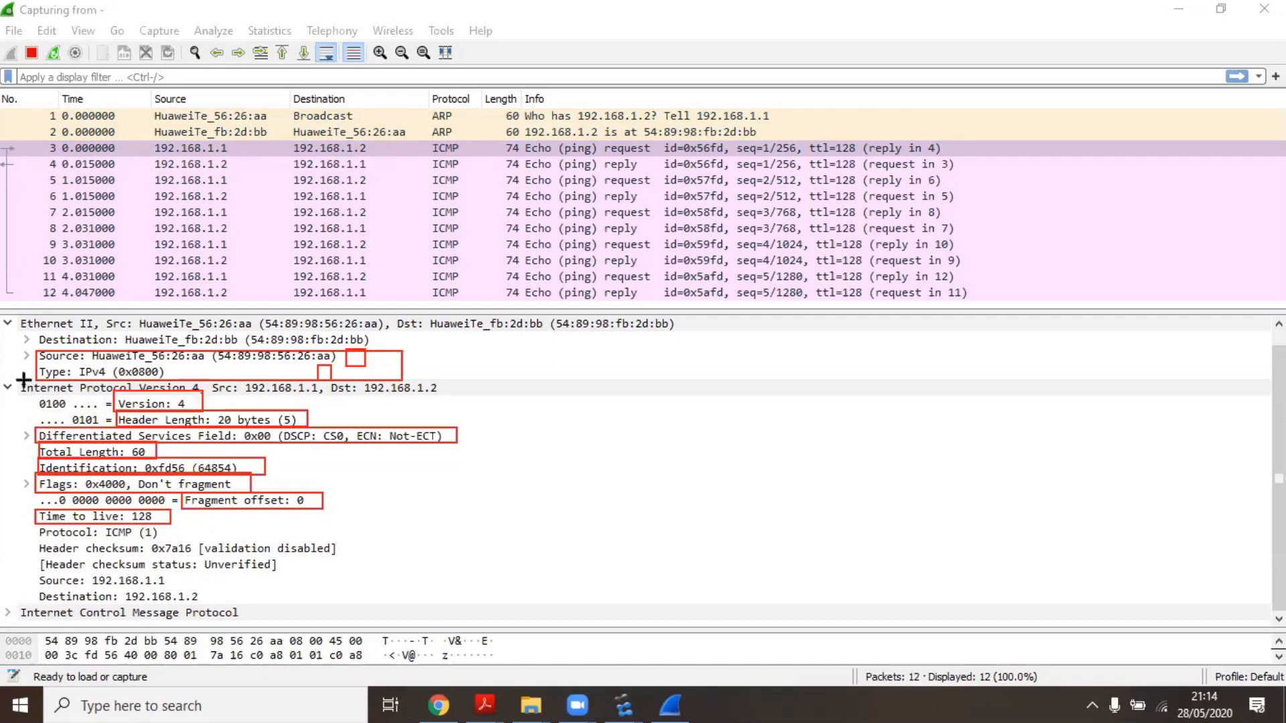
Step: Outline the IPv4 heading, protocol, header checksum, and source and destination addresses of packet 3, and clear all outlines
{"action": "mouse_move", "coordinate": [23, 380]}
{"action": "left_mouse_down"}
{"action": "mouse_move", "coordinate": [214, 412]}
{"action": "mouse_move", "coordinate": [225, 395]}
{"action": "mouse_move", "coordinate": [490, 416]}
{"action": "mouse_move", "coordinate": [546, 397]}
{"action": "mouse_move", "coordinate": [627, 399]}
{"action": "left_mouse_up"}
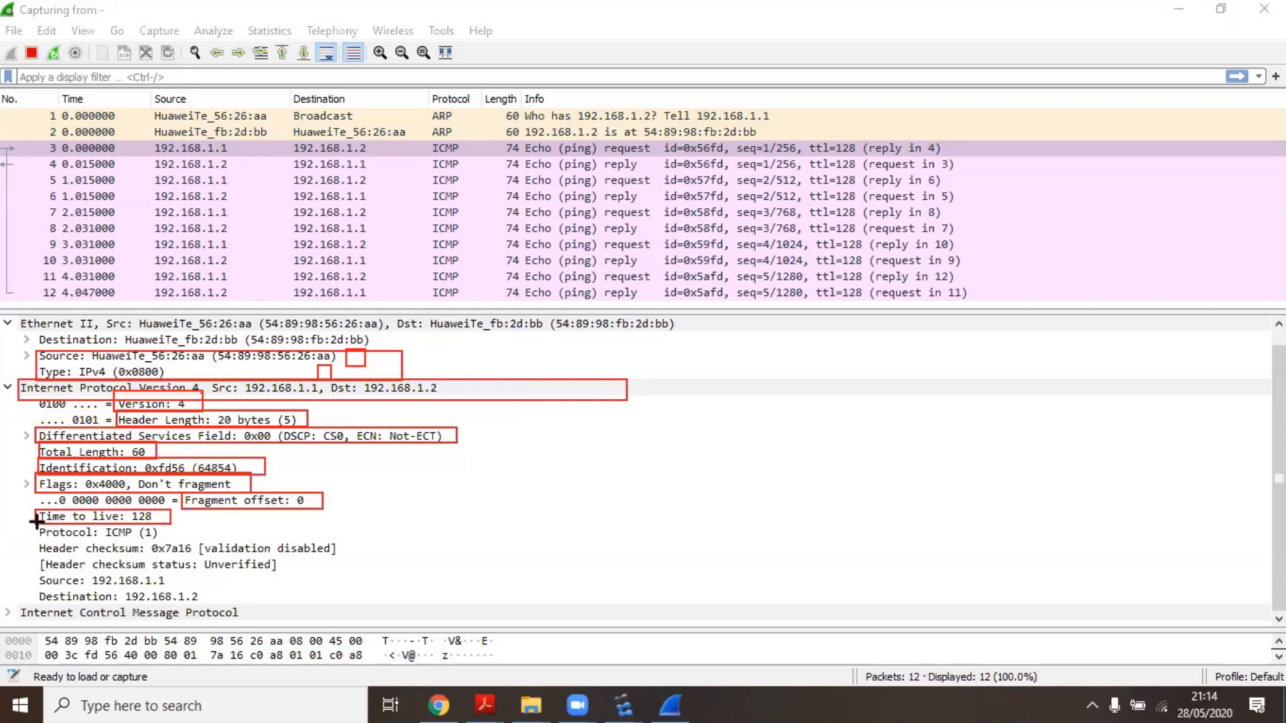
{"action": "mouse_move", "coordinate": [36, 524]}
{"action": "left_mouse_down"}
{"action": "mouse_move", "coordinate": [80, 540]}
{"action": "mouse_move", "coordinate": [183, 538]}
{"action": "left_mouse_up"}
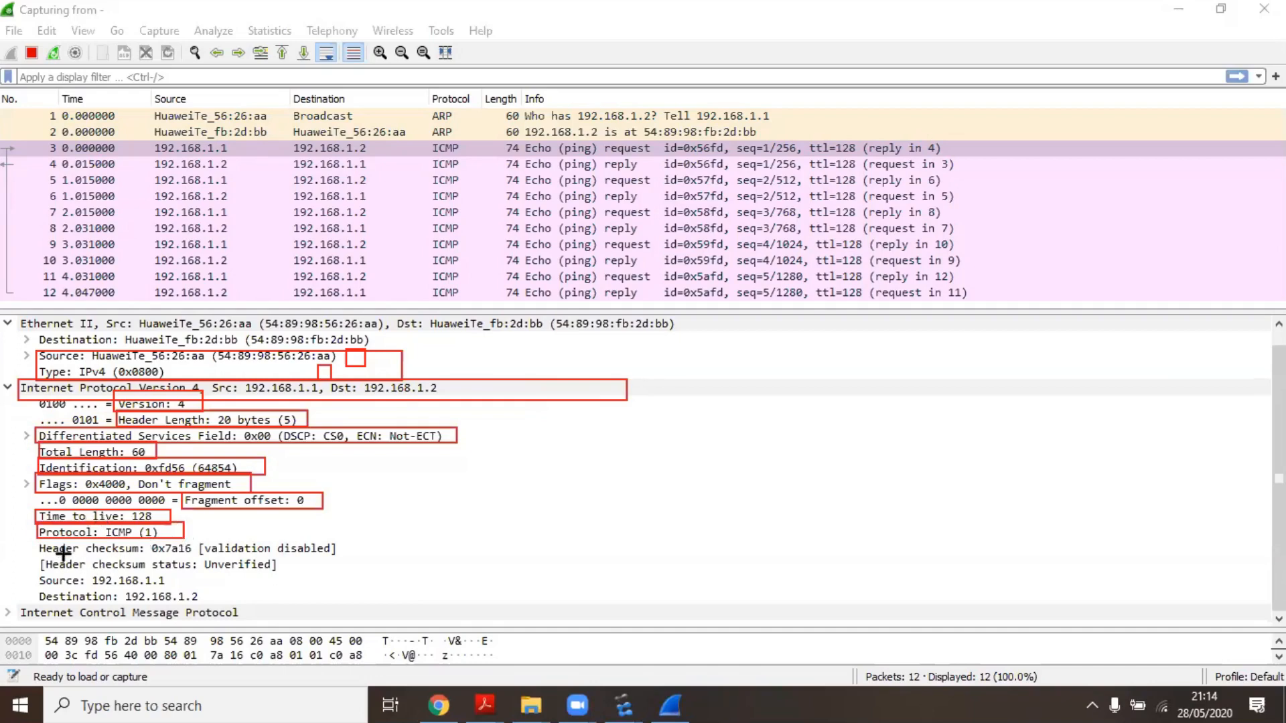
{"action": "mouse_move", "coordinate": [39, 542]}
{"action": "left_mouse_down"}
{"action": "mouse_move", "coordinate": [215, 559]}
{"action": "mouse_move", "coordinate": [334, 556]}
{"action": "mouse_move", "coordinate": [356, 540]}
{"action": "mouse_move", "coordinate": [360, 567]}
{"action": "left_mouse_up"}
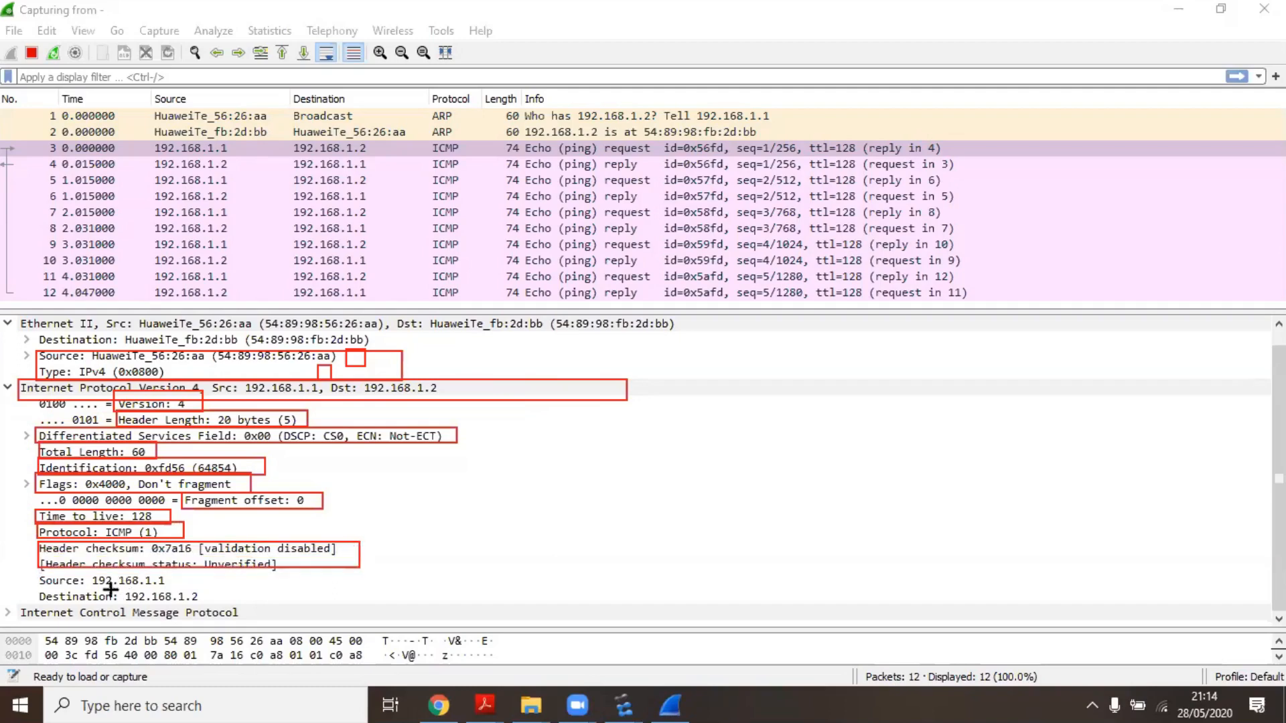
{"action": "left_click_drag", "start_coordinate": [35, 573], "coordinate": [215, 605]}
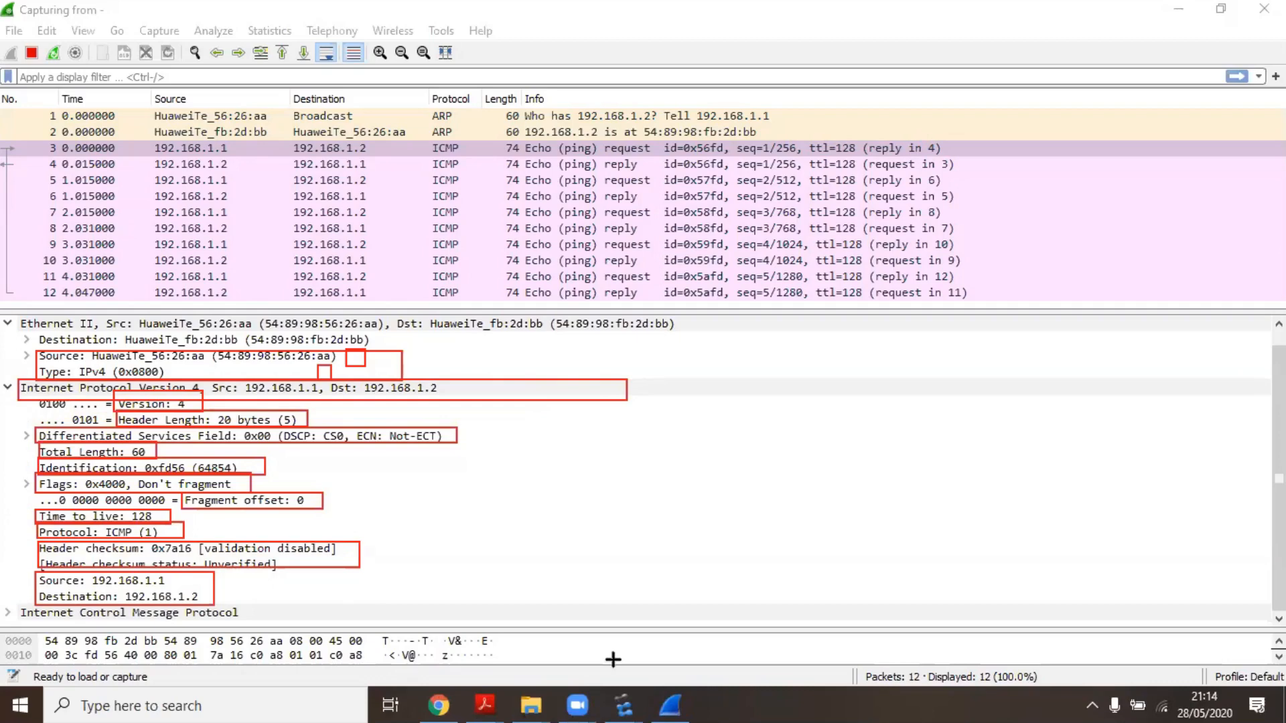
{"action": "key", "text": "e"}
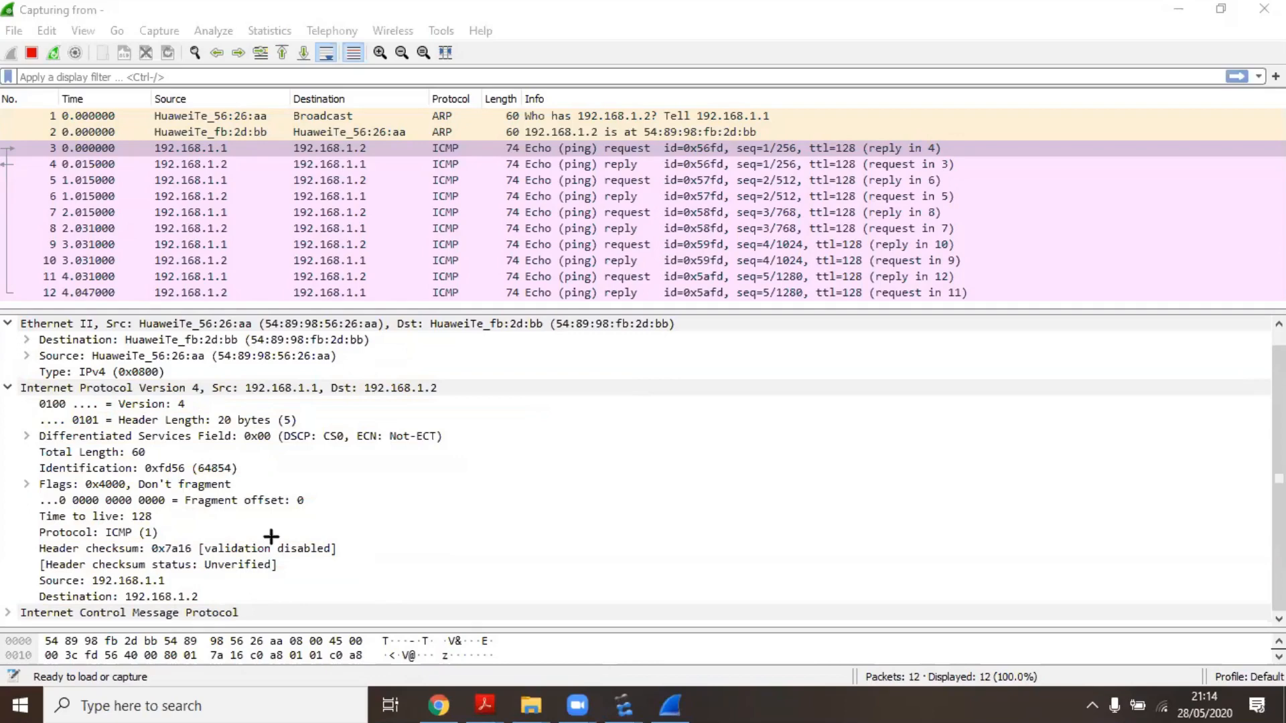
Step: Show only packet 3's Internet Control Message Protocol section expanded and outline its type, code, checksum and BE sequence number
{"action": "left_click", "coordinate": [8, 388]}
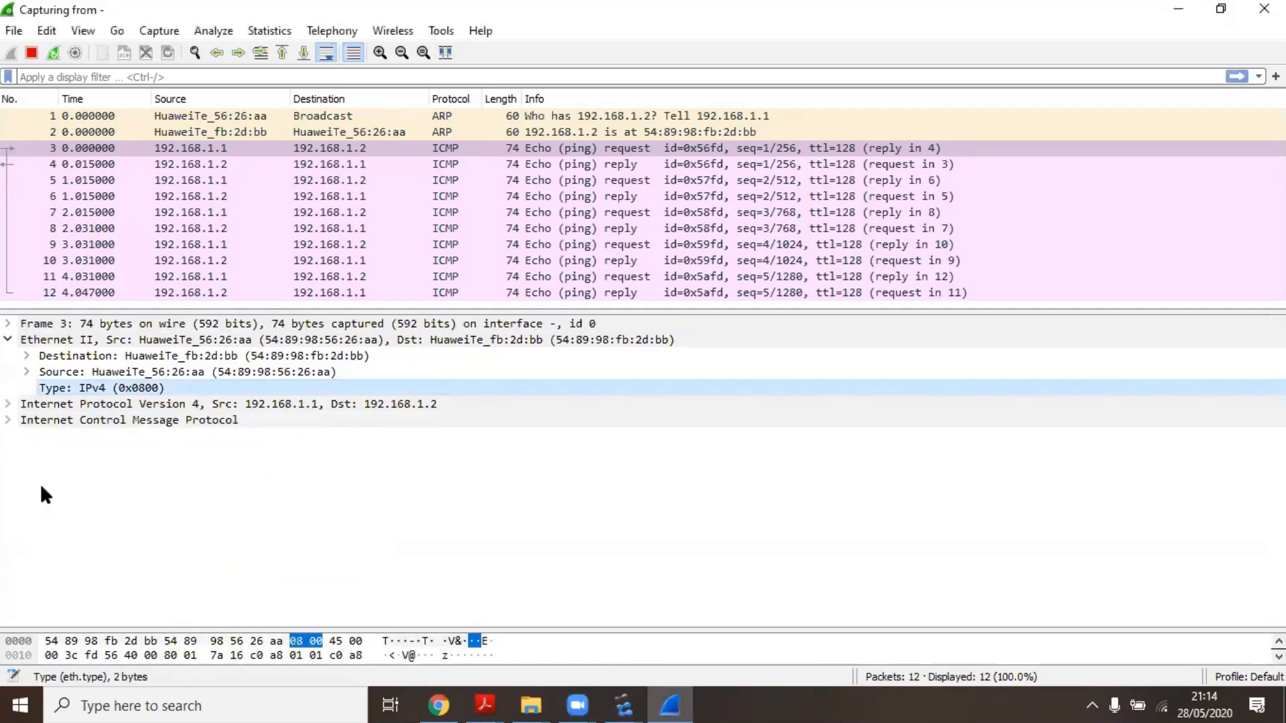
{"action": "left_click", "coordinate": [7, 340]}
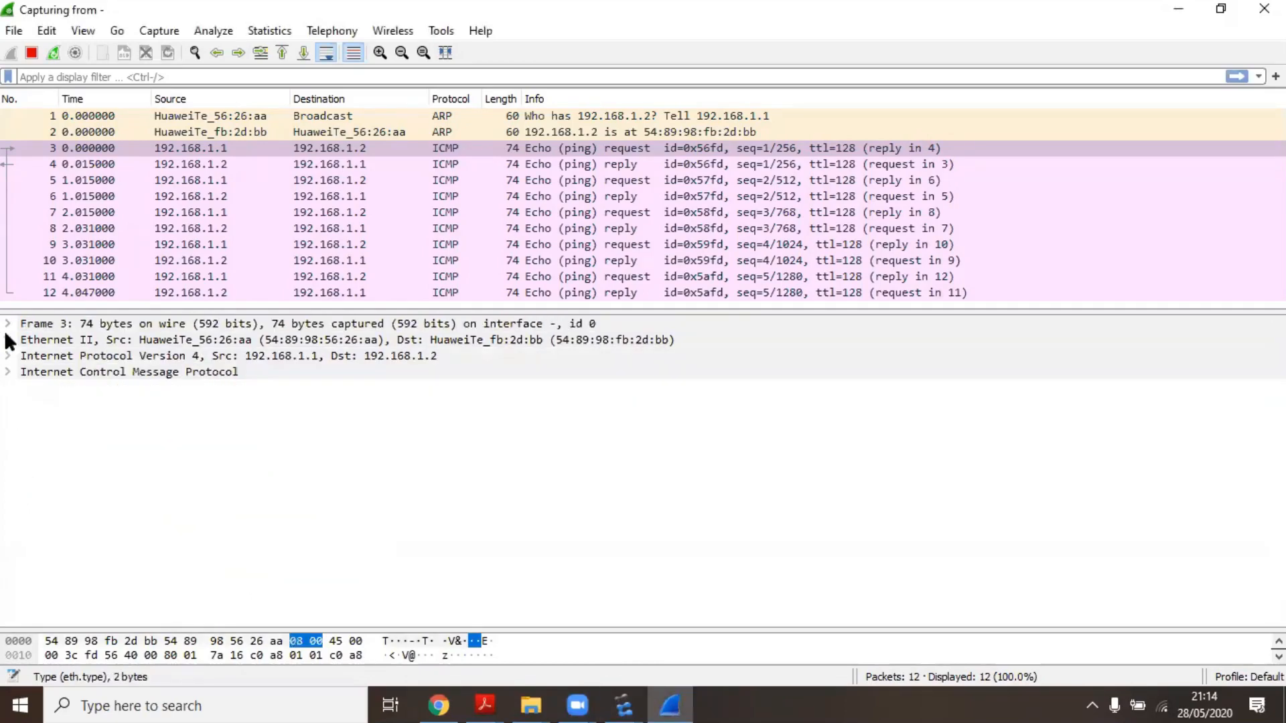
{"action": "left_click", "coordinate": [8, 372]}
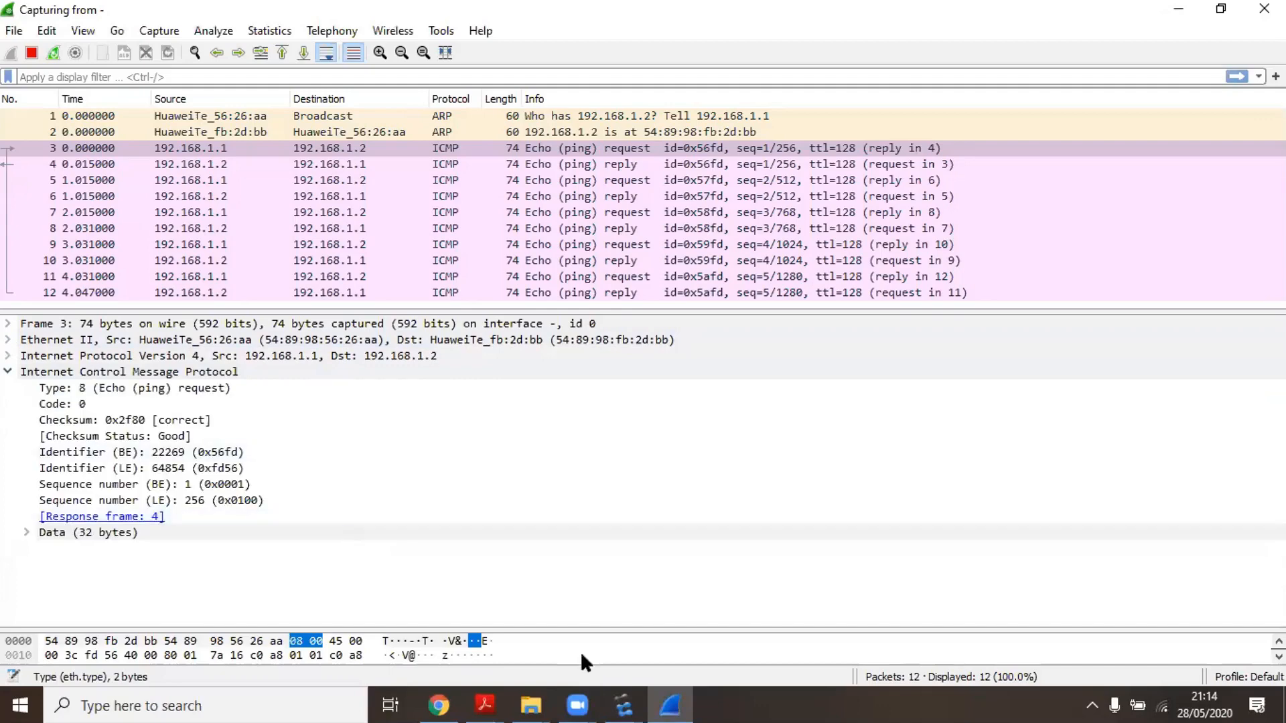
{"action": "mouse_move", "coordinate": [36, 379]}
{"action": "left_mouse_down"}
{"action": "mouse_move", "coordinate": [200, 437]}
{"action": "mouse_move", "coordinate": [302, 410]}
{"action": "left_mouse_up"}
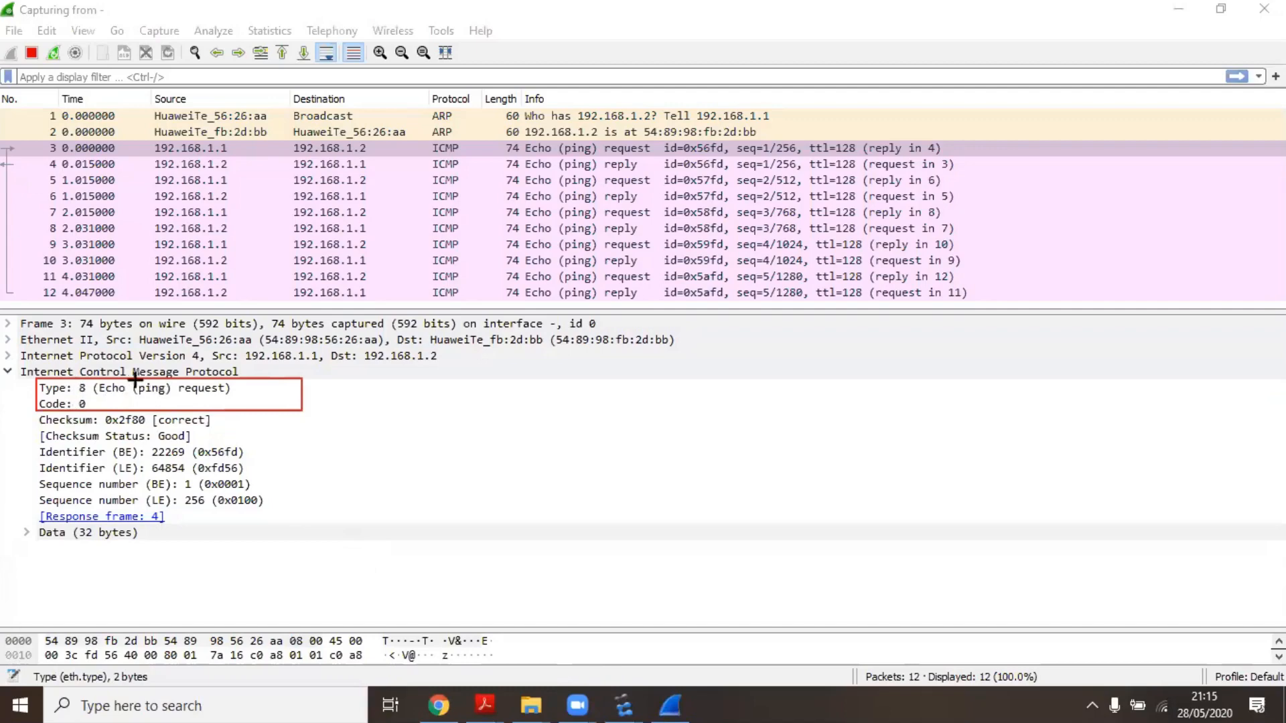
{"action": "mouse_move", "coordinate": [95, 380]}
{"action": "left_mouse_down"}
{"action": "mouse_move", "coordinate": [168, 405]}
{"action": "mouse_move", "coordinate": [247, 393]}
{"action": "mouse_move", "coordinate": [226, 400]}
{"action": "left_mouse_up"}
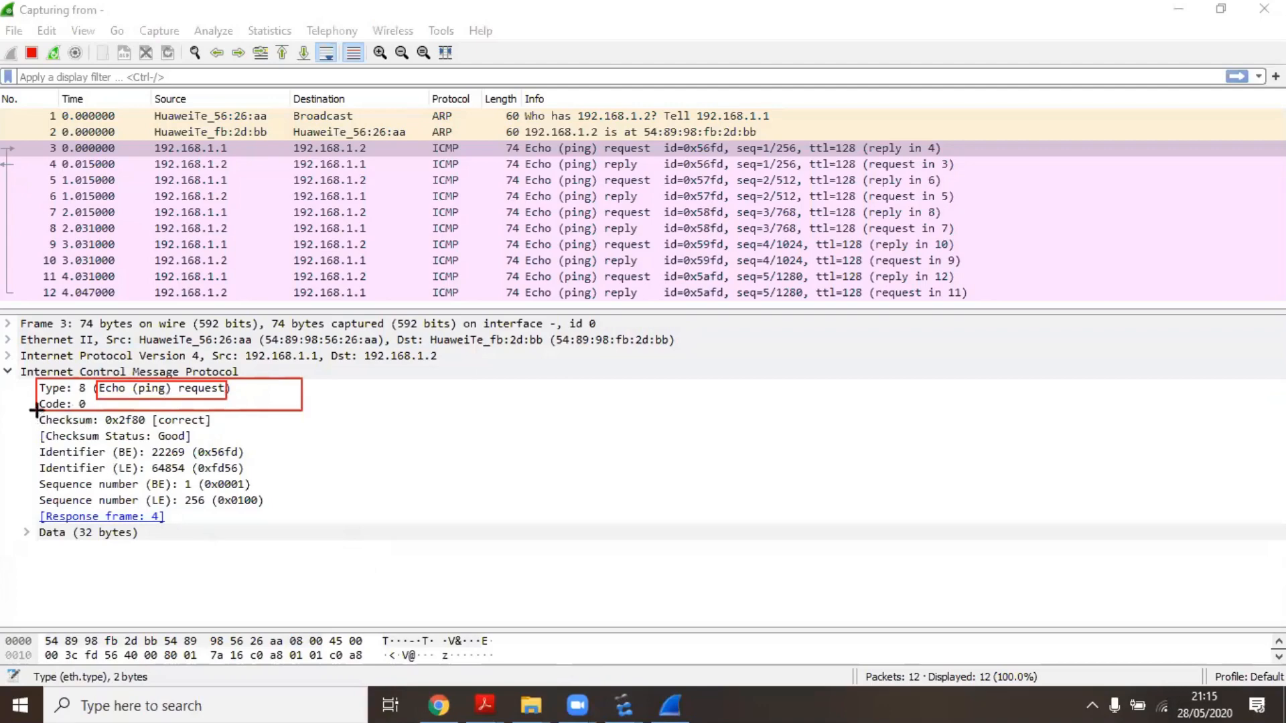
{"action": "left_click_drag", "start_coordinate": [37, 414], "coordinate": [216, 430]}
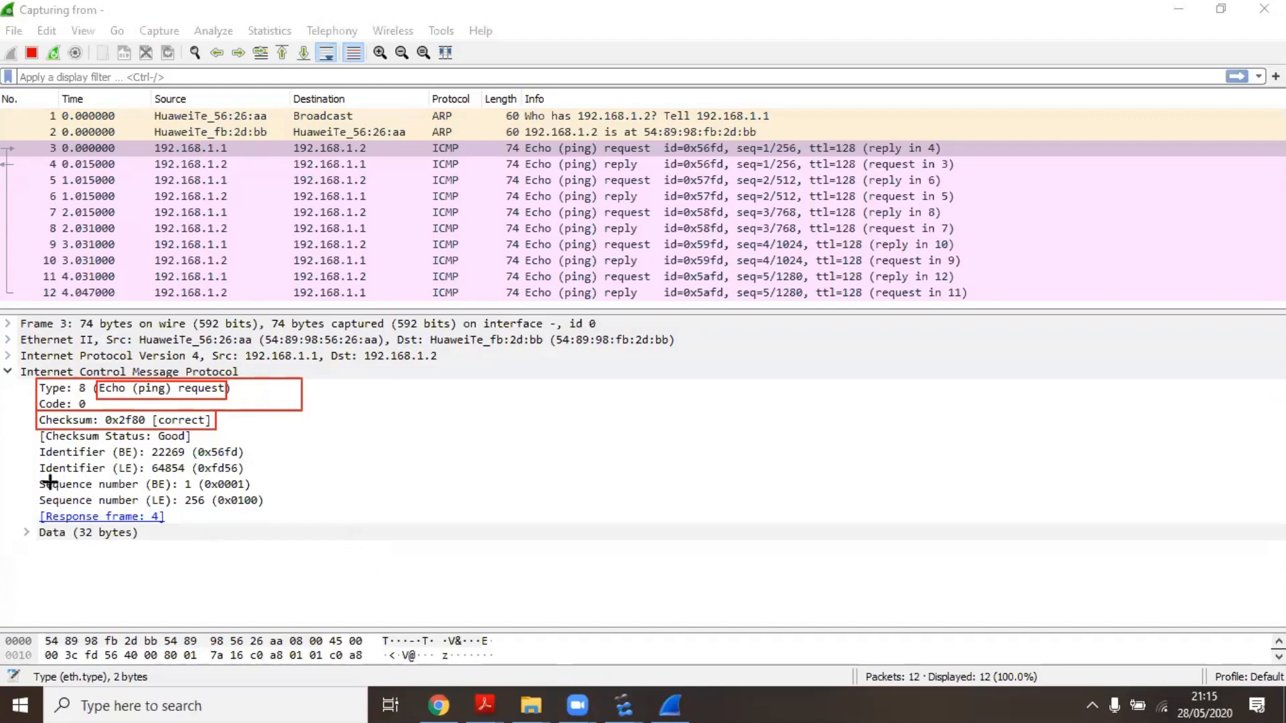
{"action": "mouse_move", "coordinate": [38, 477]}
{"action": "left_mouse_down"}
{"action": "mouse_move", "coordinate": [91, 506]}
{"action": "mouse_move", "coordinate": [261, 489]}
{"action": "left_mouse_up"}
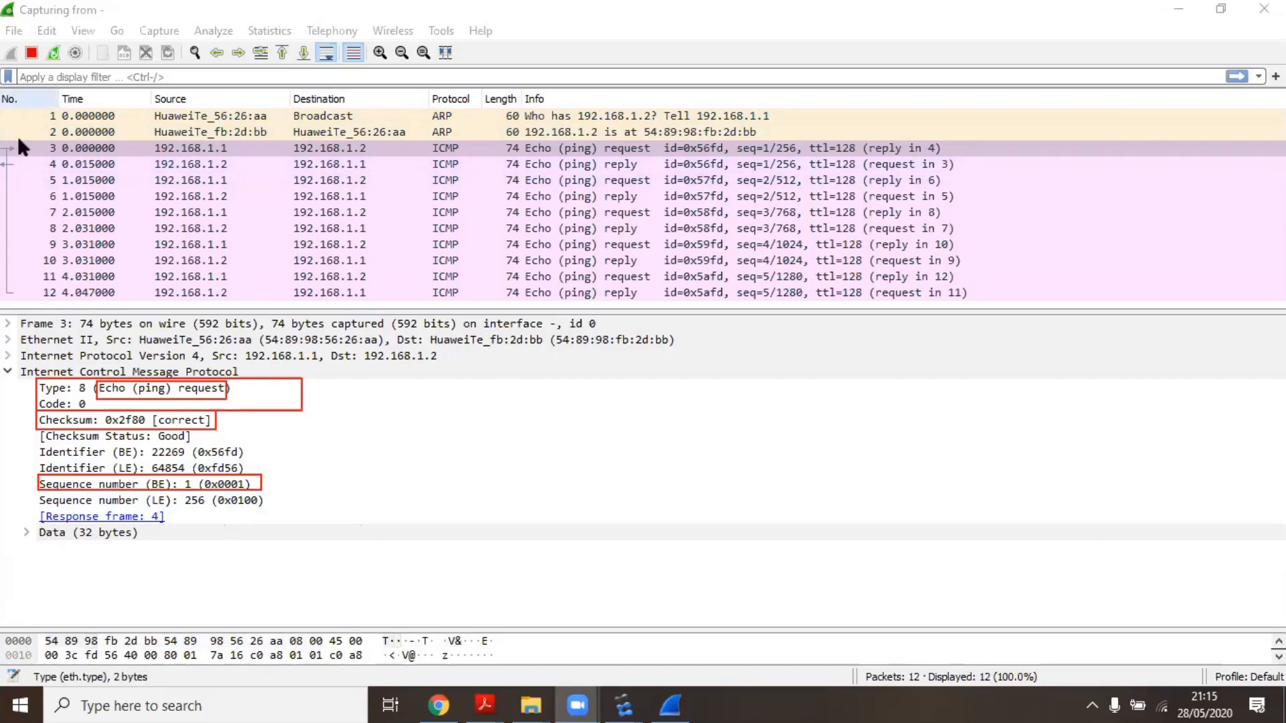
Step: Examine the ICMP details of echo reply packet 4 and compare them with the following packets up to reply packet 10
{"action": "left_click", "coordinate": [330, 168]}
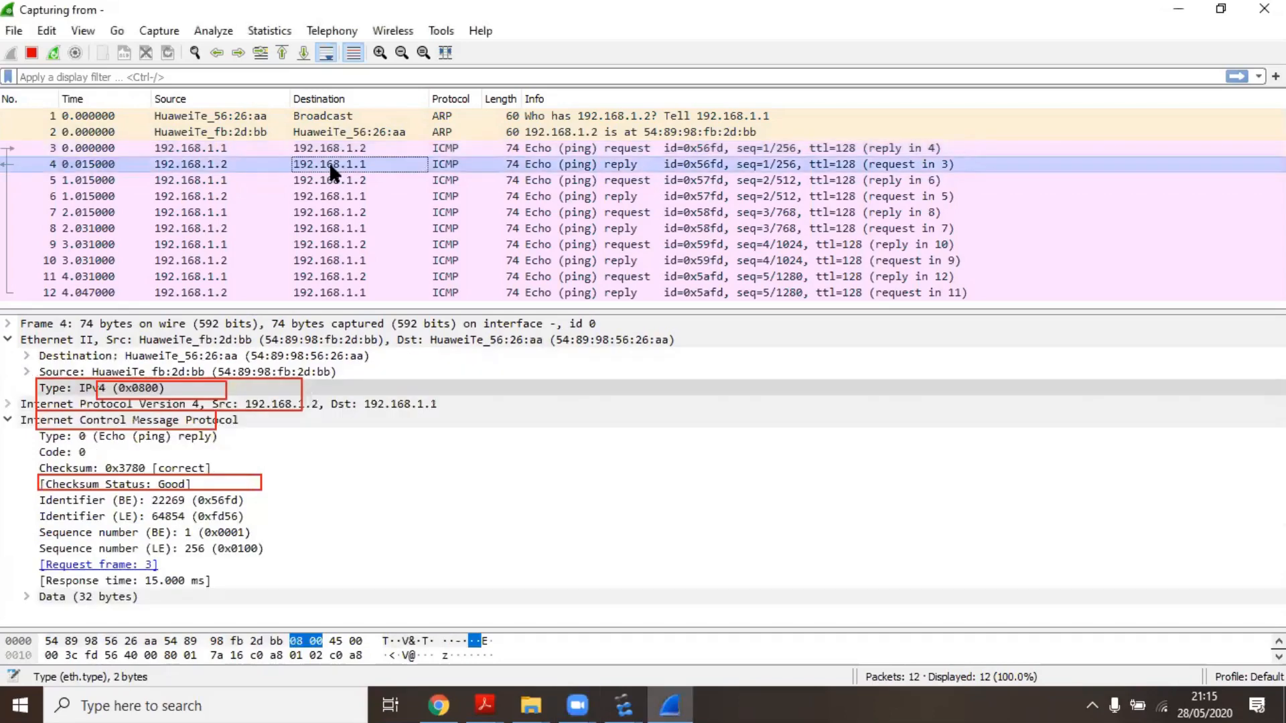
{"action": "left_click", "coordinate": [8, 340]}
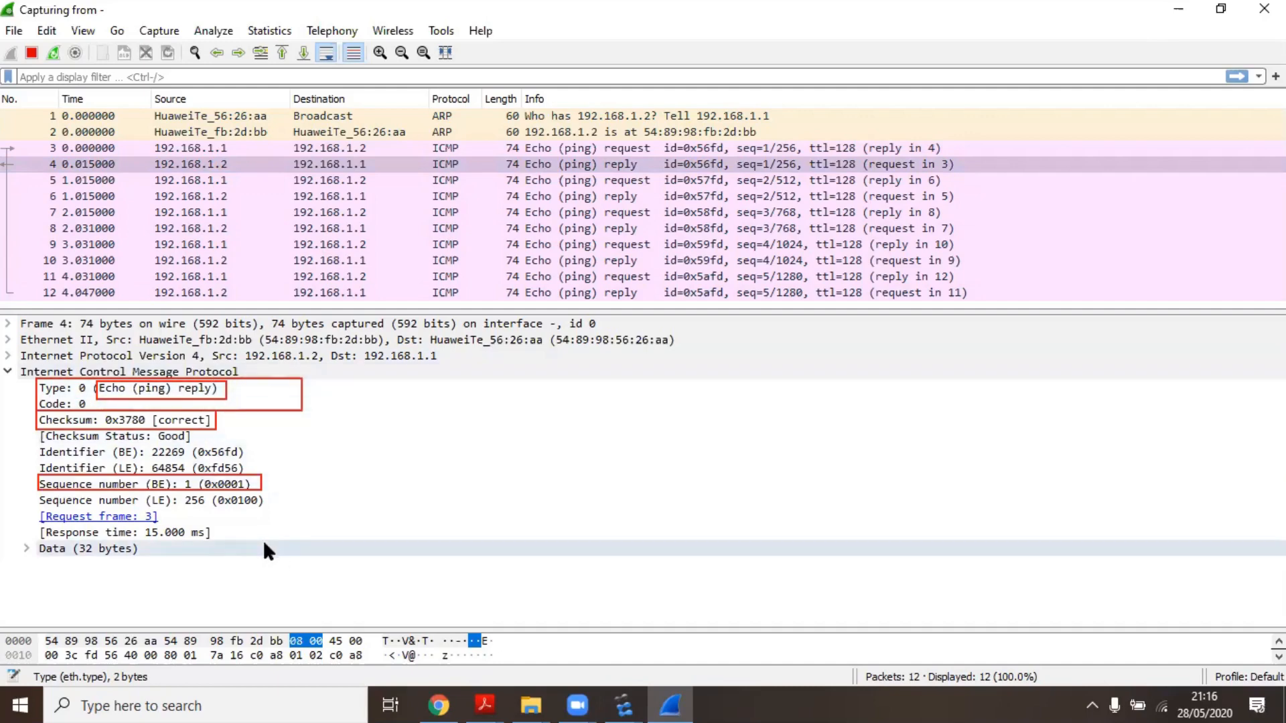
{"action": "left_click", "coordinate": [316, 178]}
{"action": "left_click", "coordinate": [318, 193]}
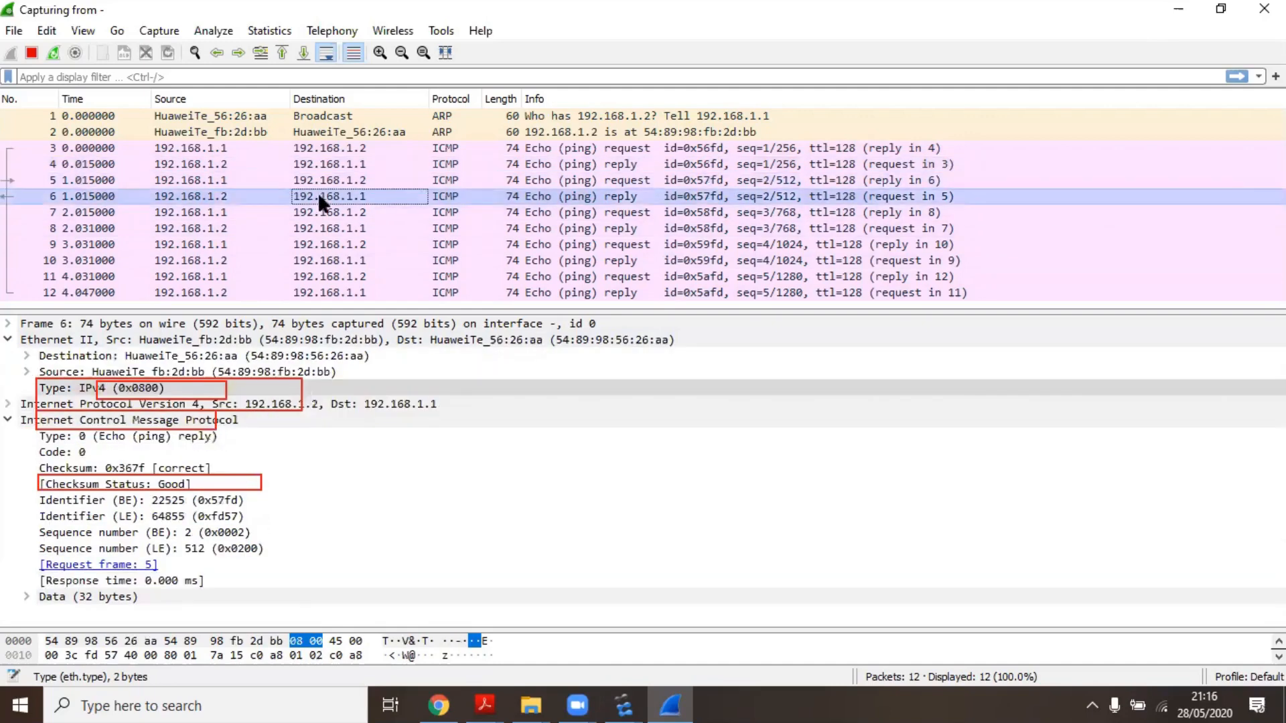
{"action": "left_click", "coordinate": [315, 213]}
{"action": "left_click", "coordinate": [316, 229]}
{"action": "left_click", "coordinate": [316, 254]}
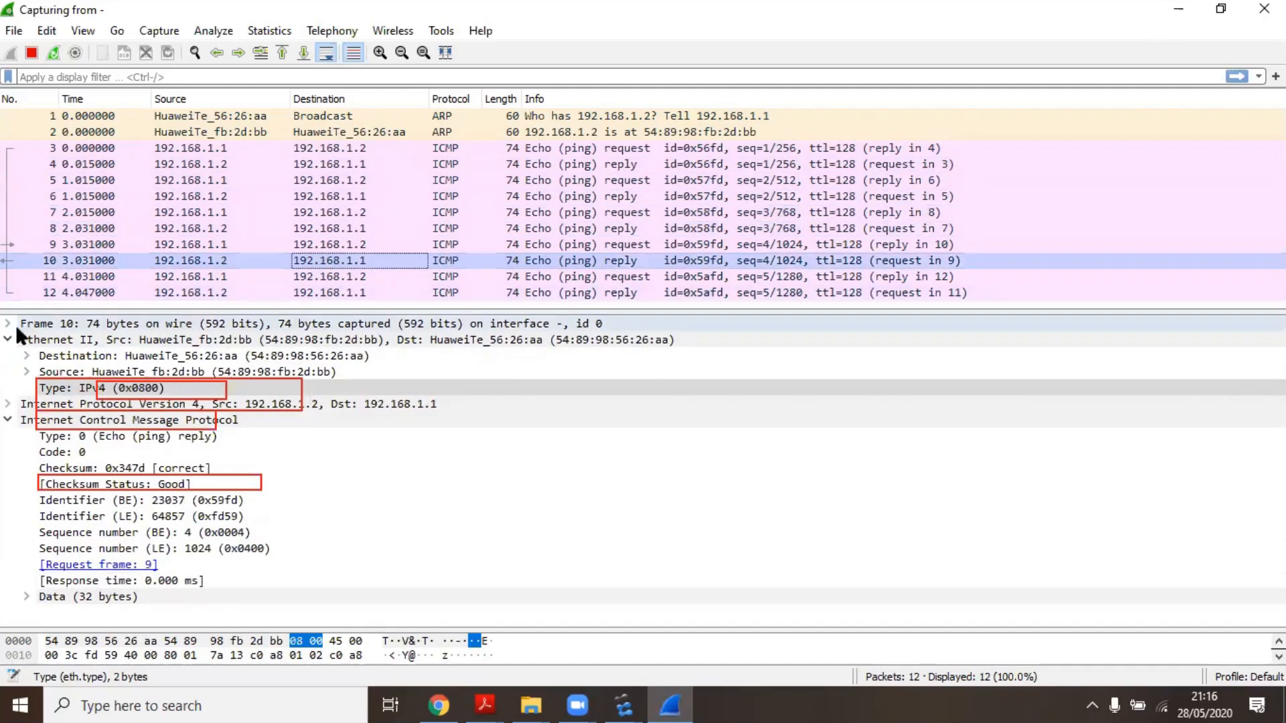
{"action": "left_click", "coordinate": [7, 339]}
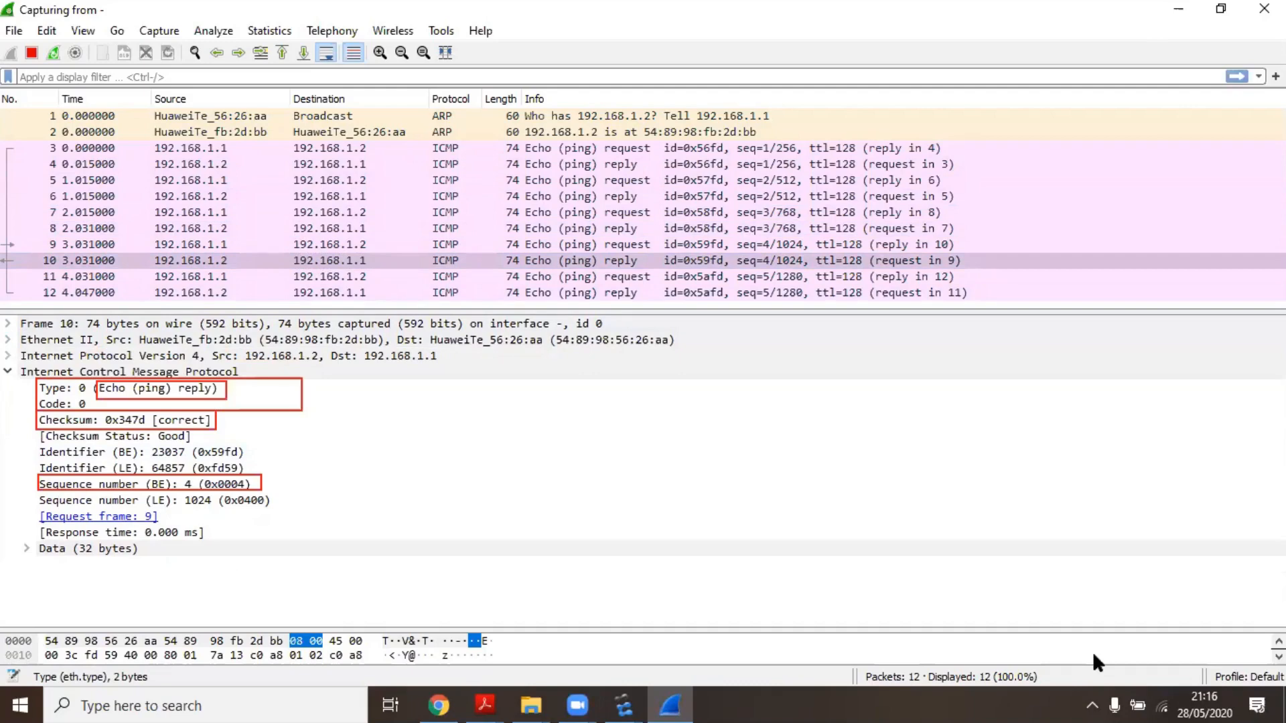
Step: Switch to the Host A window in eNSP and display its ARP table with the command arp -a
{"action": "left_click", "coordinate": [624, 705]}
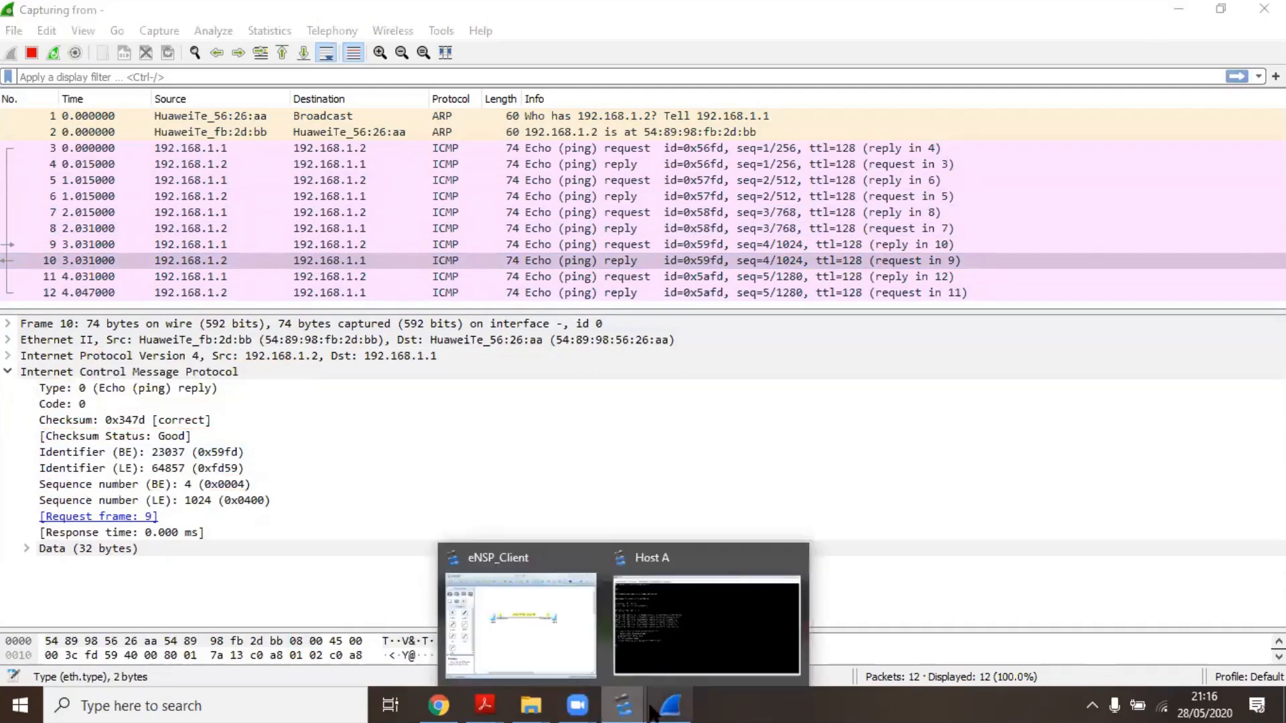
{"action": "left_click", "coordinate": [707, 625]}
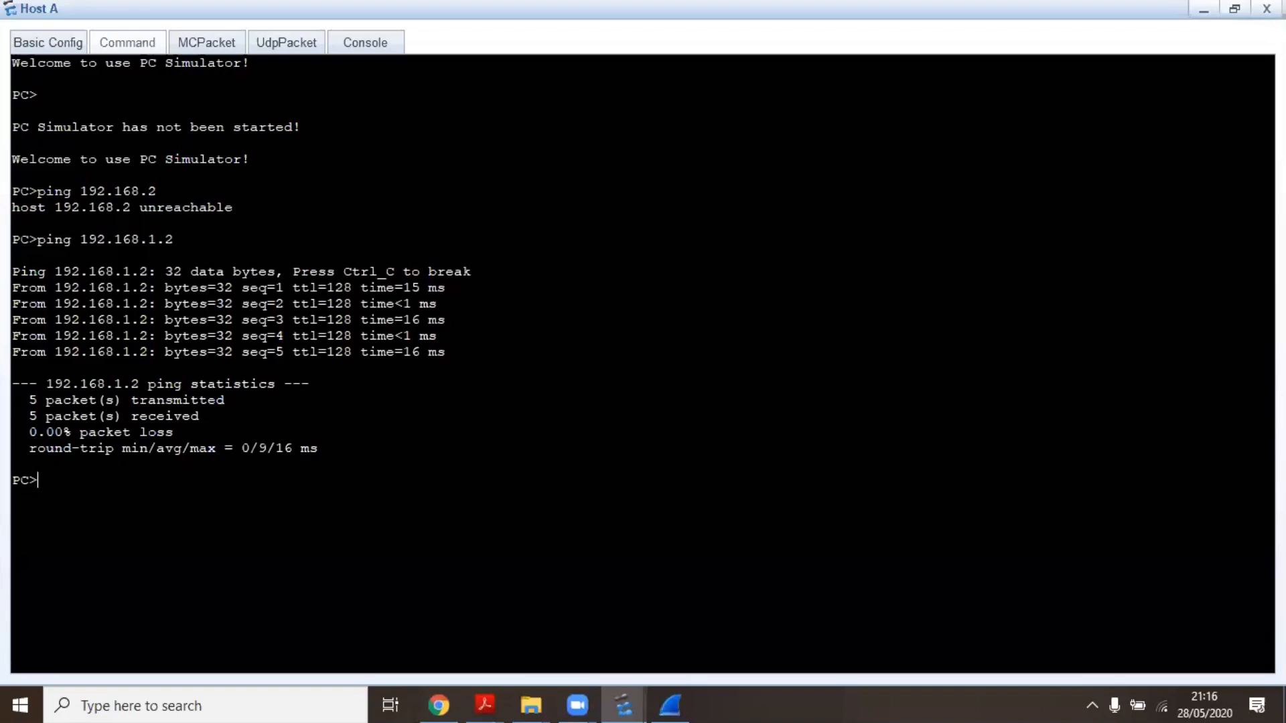
{"action": "type", "text": "arp -a"}
{"action": "key", "text": "Return"}
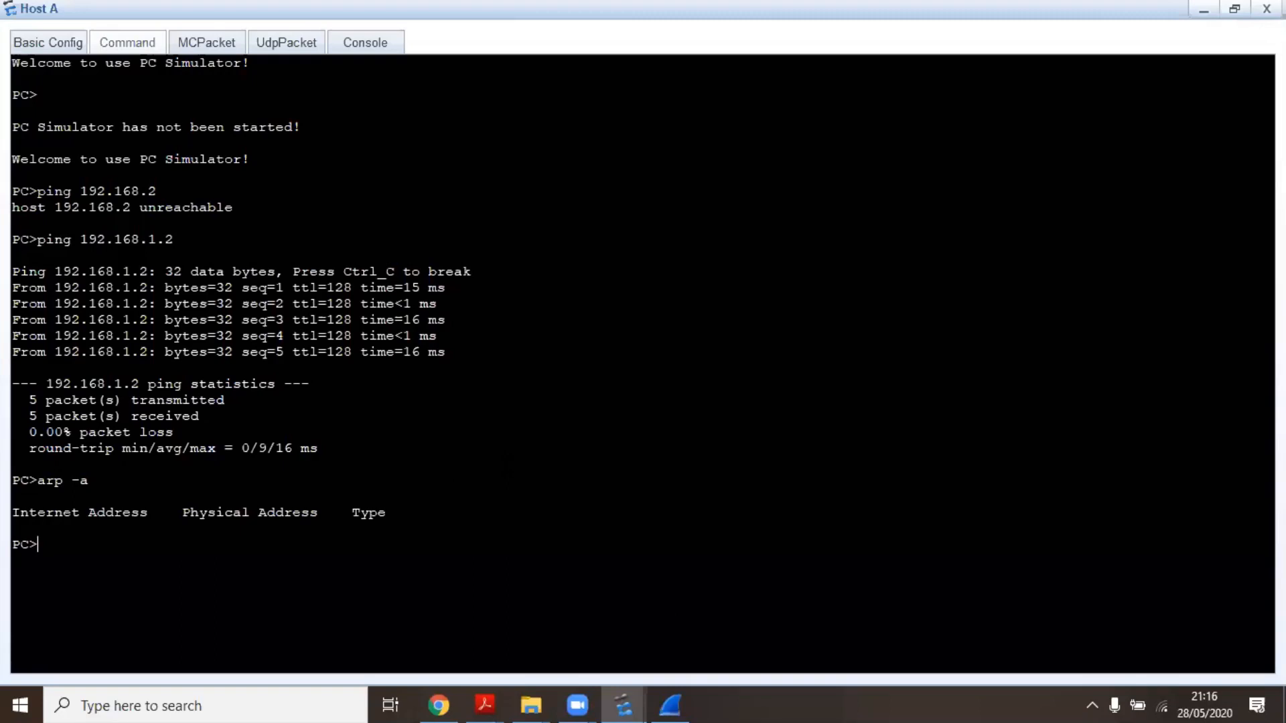
{"action": "left_click", "coordinate": [460, 544]}
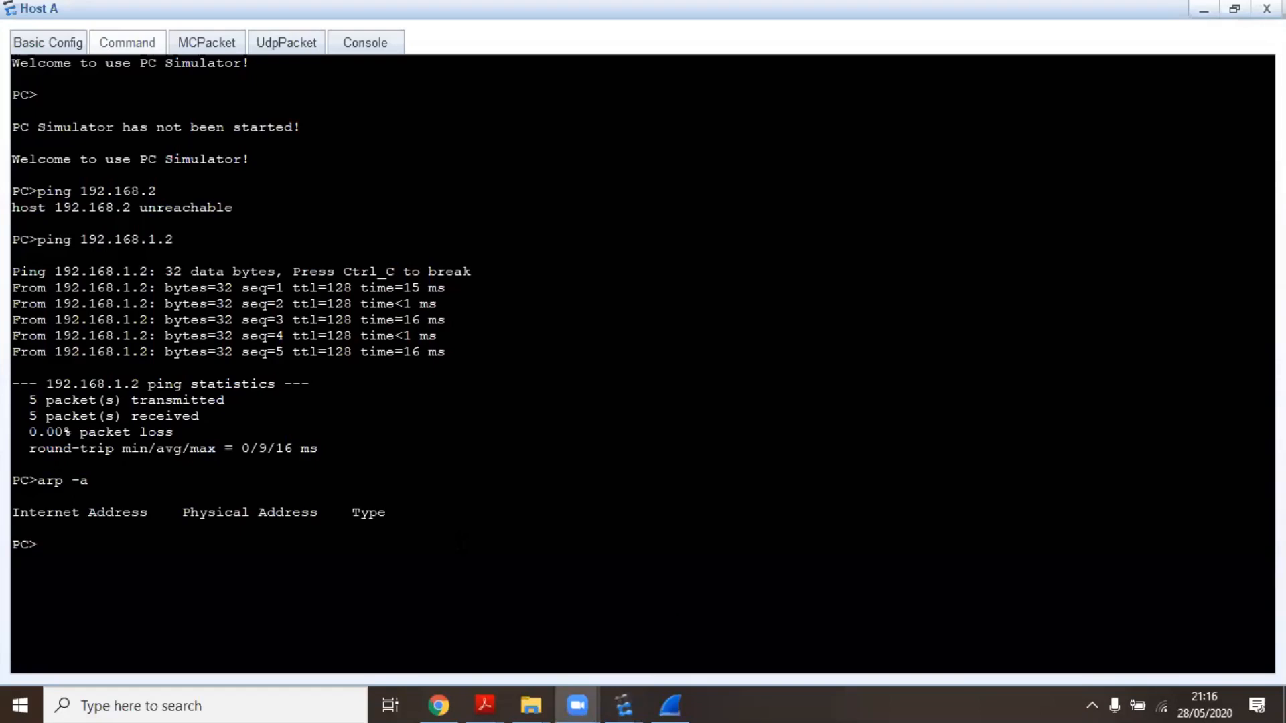
{"action": "left_click_drag", "start_coordinate": [460, 544], "coordinate": [462, 559]}
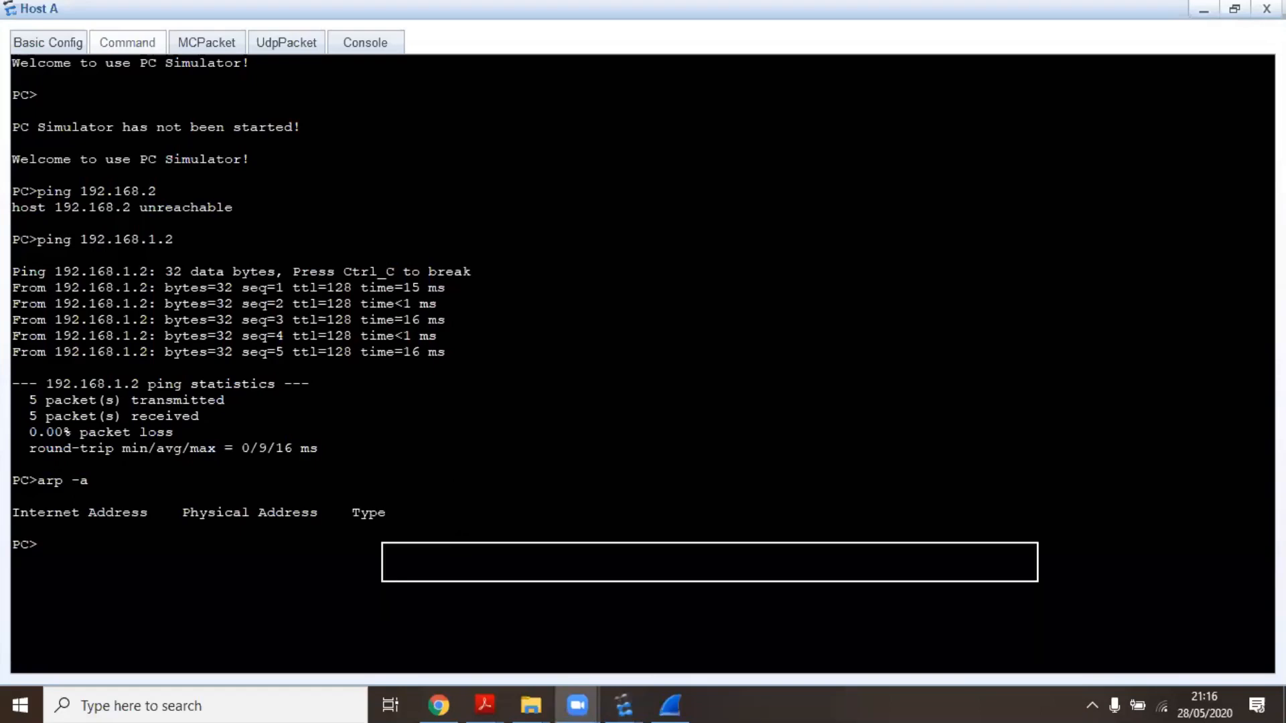
Step: Enlarge the packet list in Wireshark, and run ping 192.168.1.2 again from Host A's command line
{"action": "left_click", "coordinate": [39, 545]}
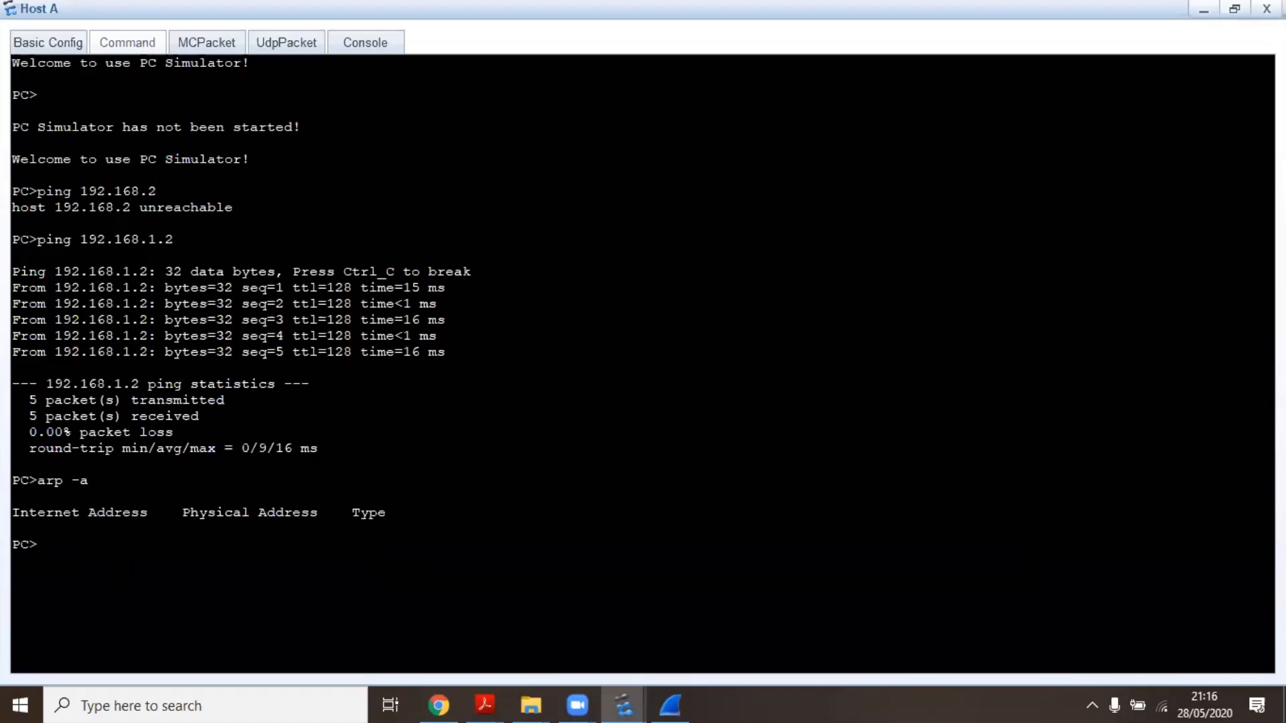
{"action": "key", "text": "Up"}
{"action": "key", "text": "Up"}
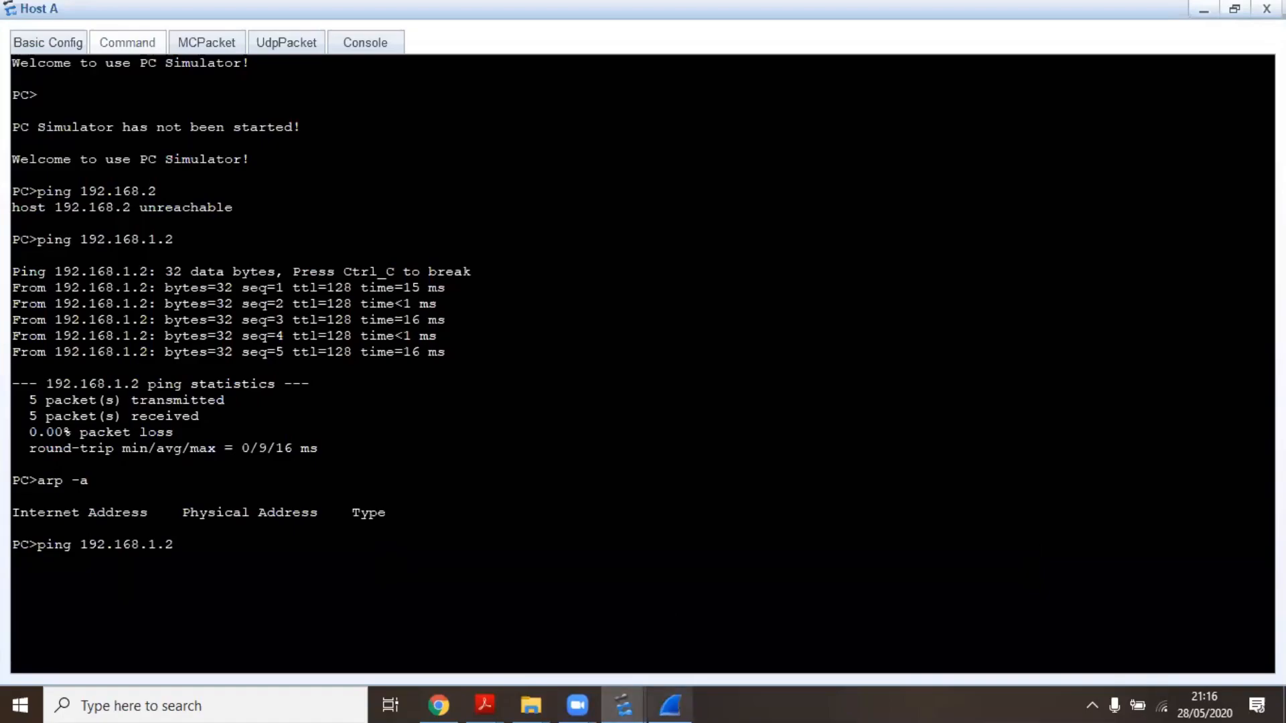
{"action": "left_click", "coordinate": [673, 705]}
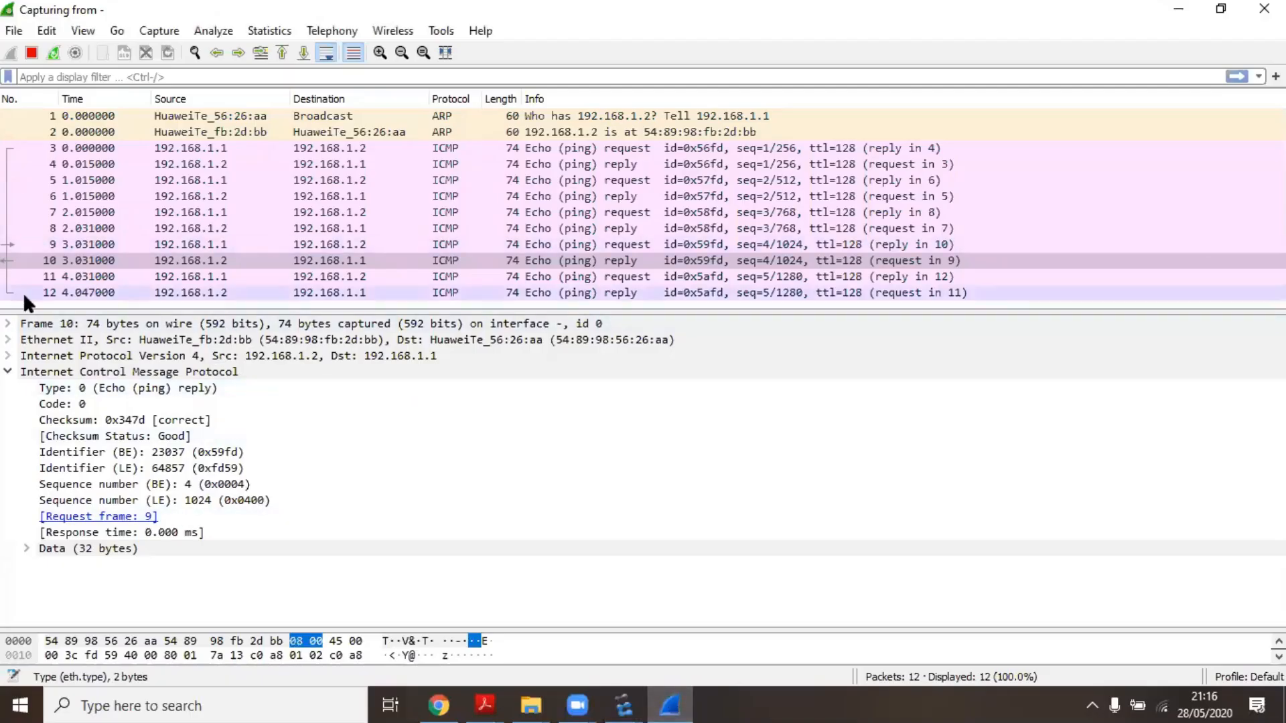
{"action": "left_click_drag", "start_coordinate": [34, 308], "coordinate": [26, 524]}
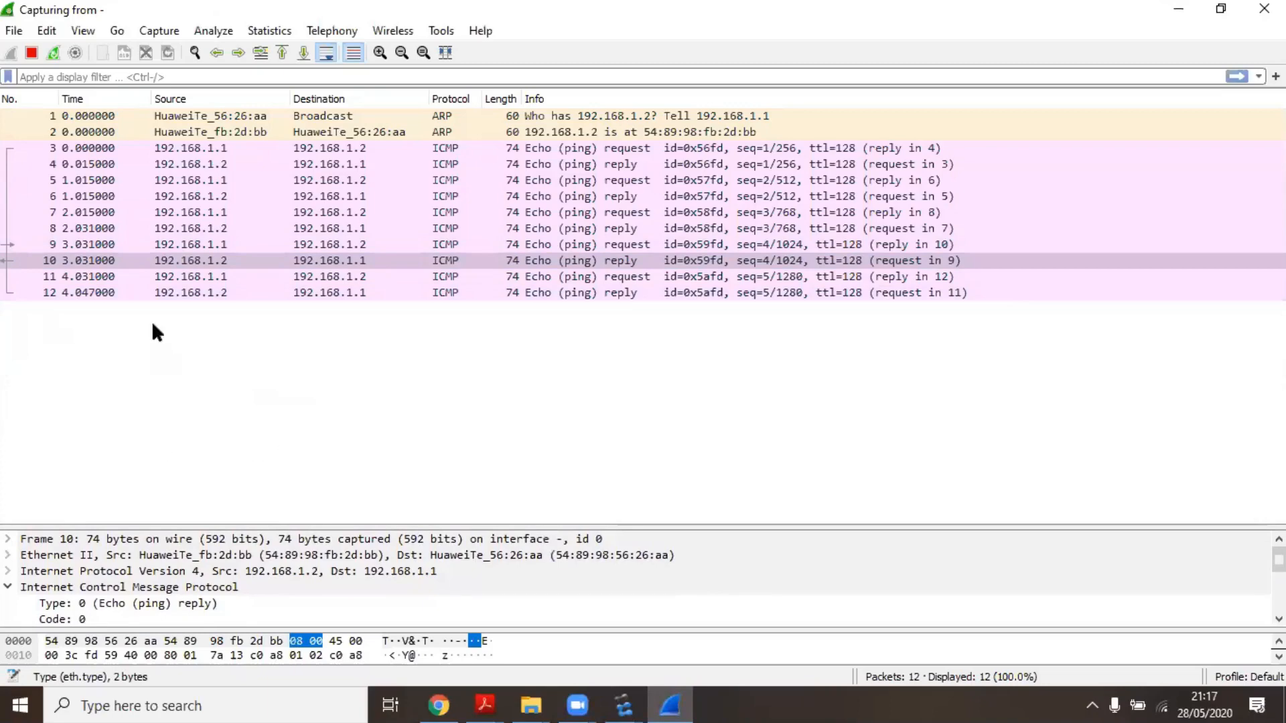
{"action": "key", "text": "alt+Tab"}
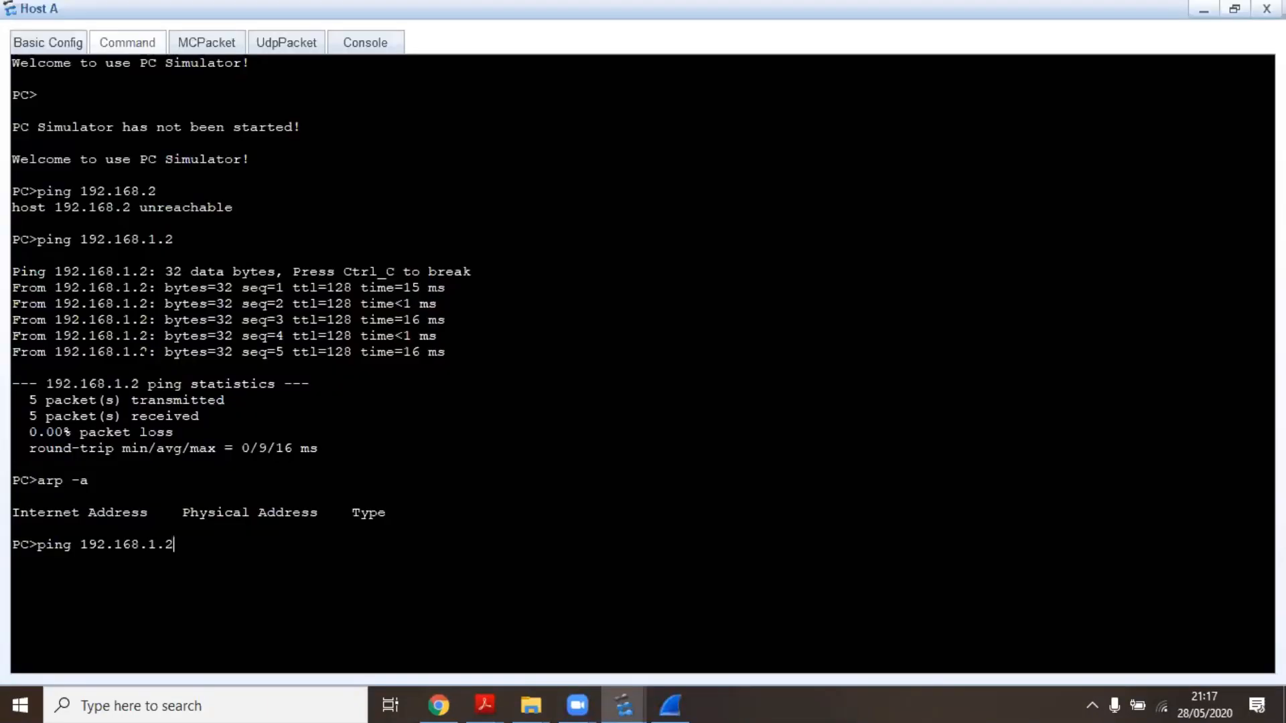
{"action": "key", "text": "Return"}
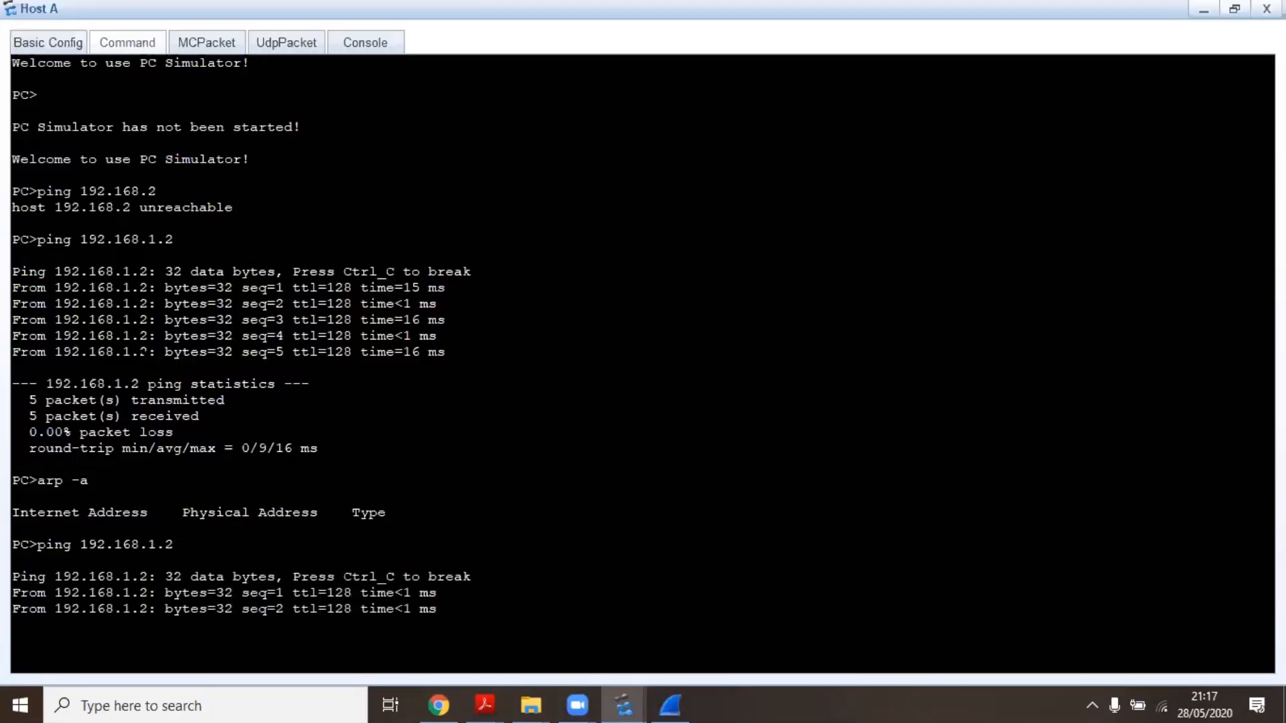
Step: Switch to Wireshark and examine the new ARP request and reply, packets 13 and 14
{"action": "key", "text": "alt+Tab"}
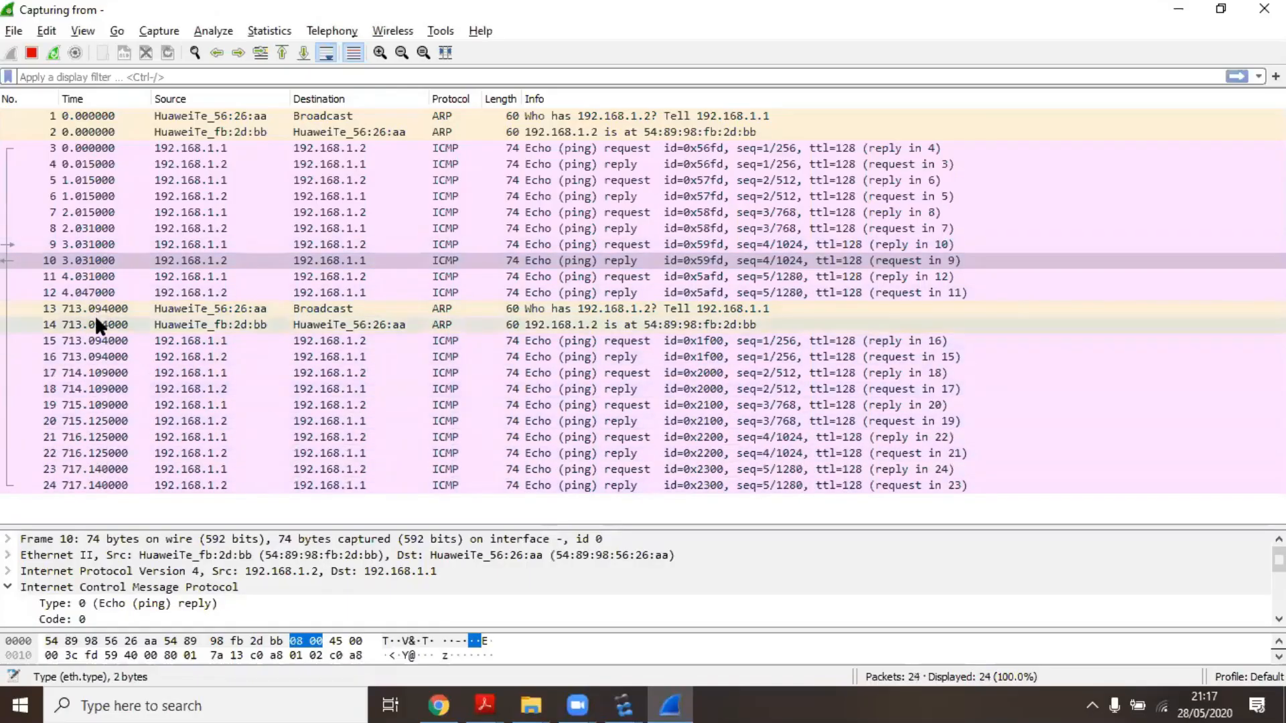
{"action": "left_click", "coordinate": [313, 309]}
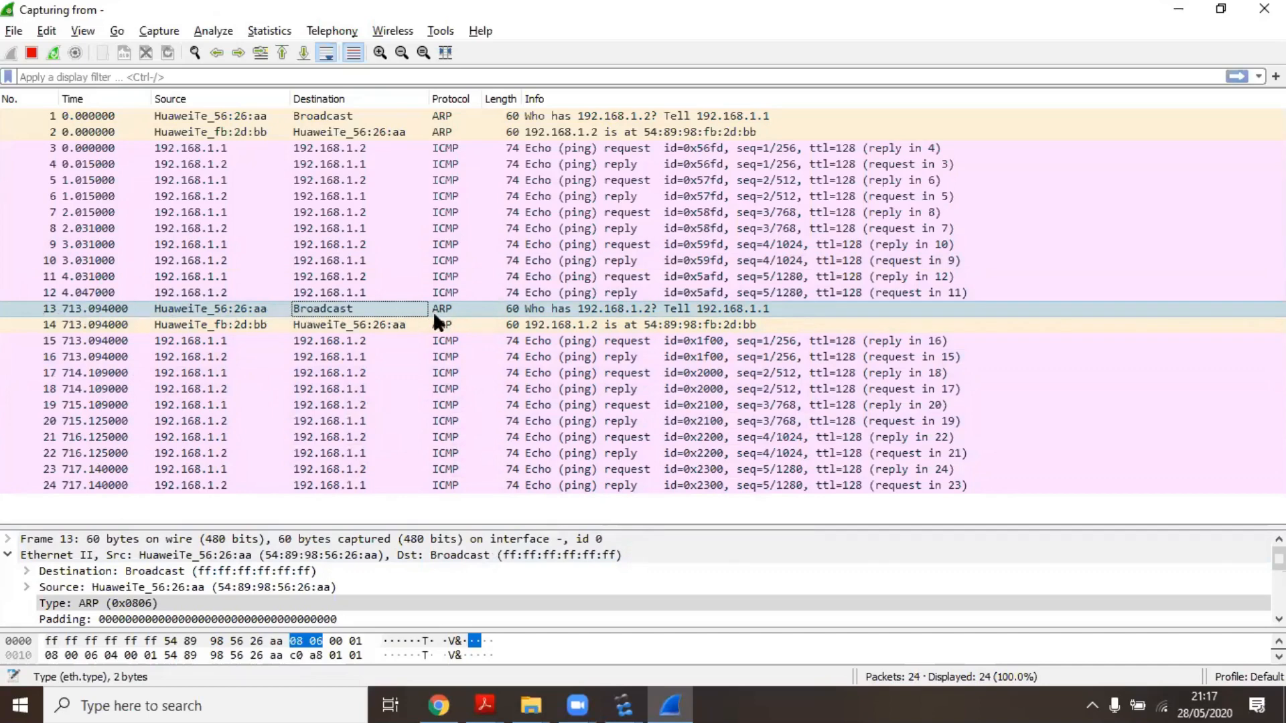
{"action": "left_click", "coordinate": [379, 325]}
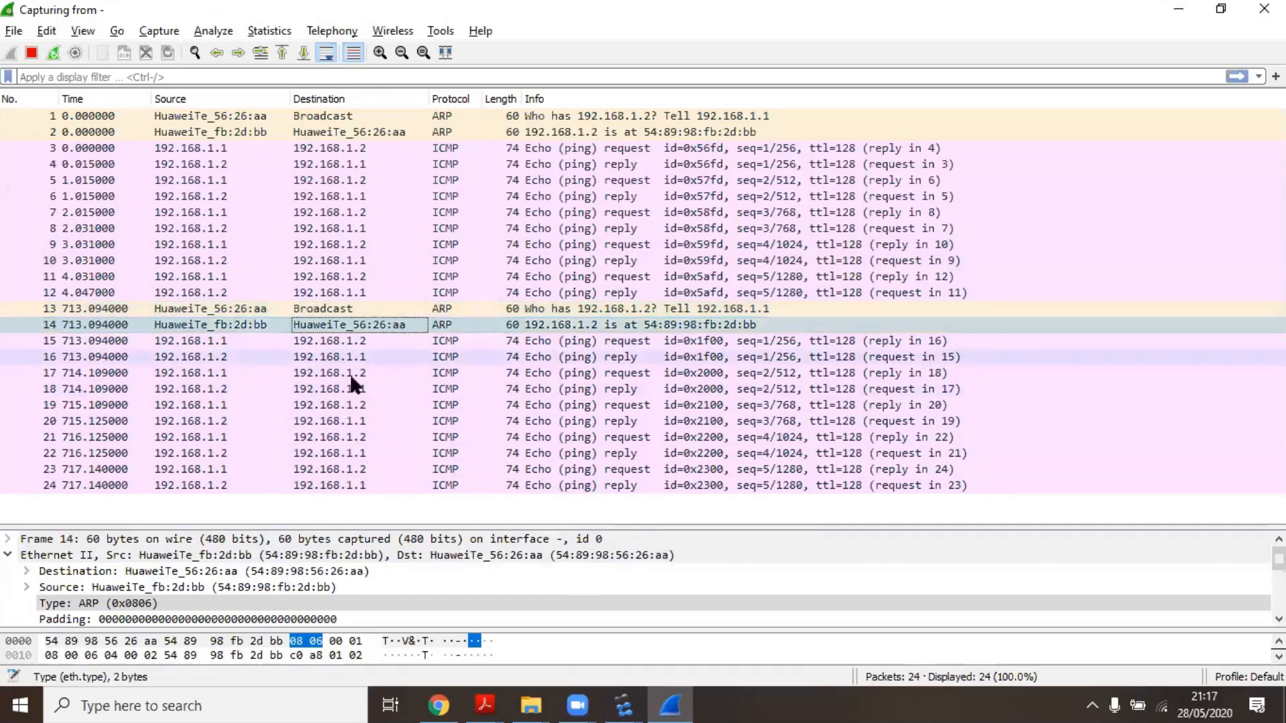
Step: Return to the Host A window in eNSP and display its ARP table again with arp -a
{"action": "key", "text": "alt+Tab"}
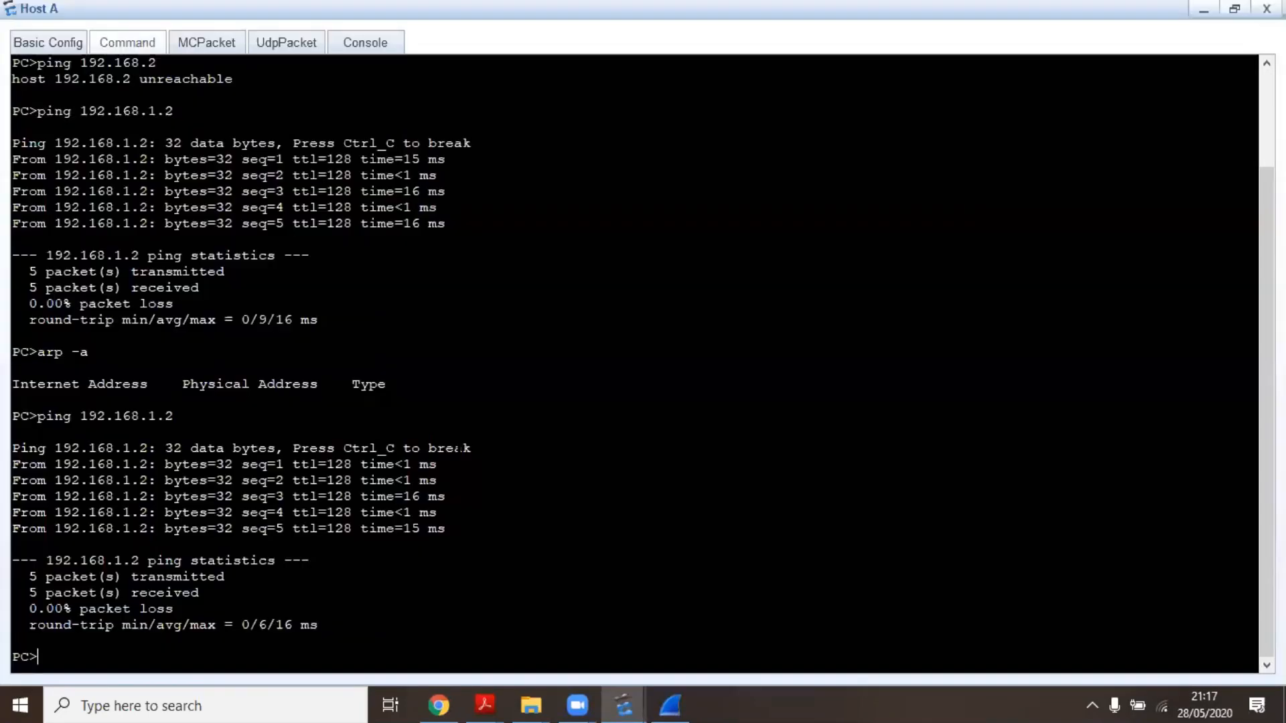
{"action": "key", "text": "Up"}
{"action": "key", "text": "Up"}
{"action": "key", "text": "Return"}
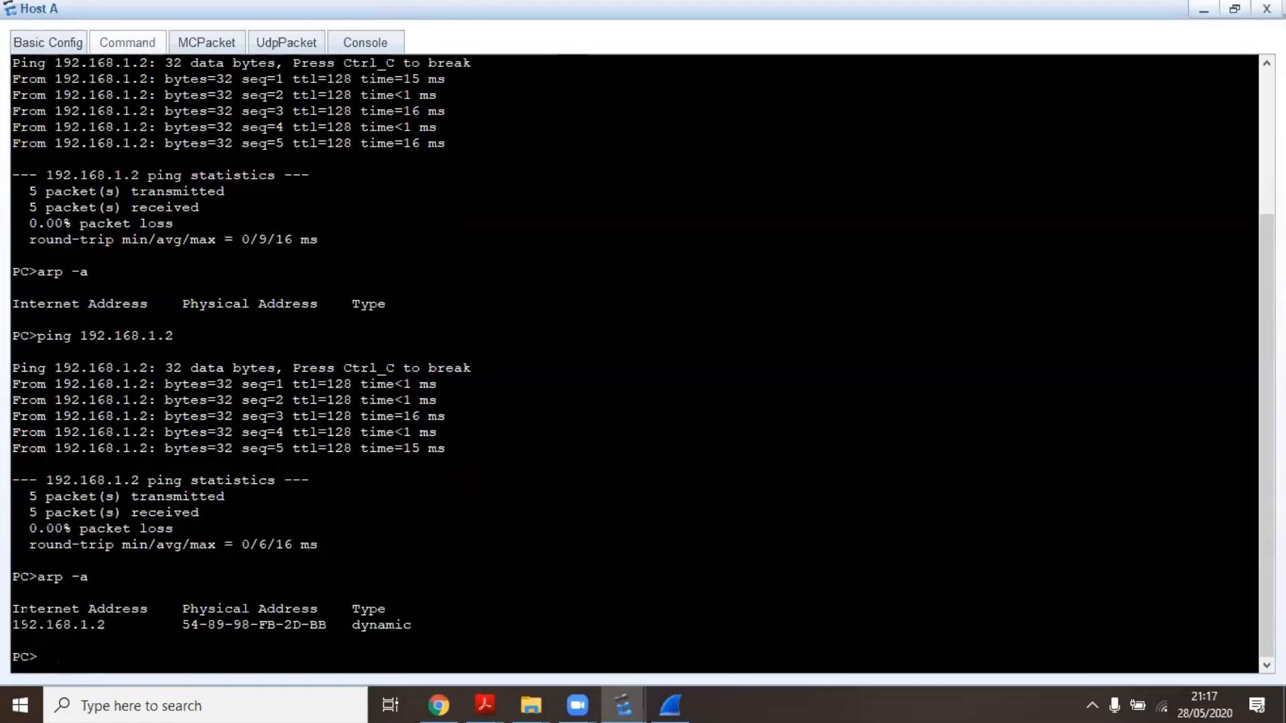
Step: Fill Host A's console with empty prompt lines to push the earlier output out of view
{"action": "key", "text": "Return"}
{"action": "key", "text": "Return"}
{"action": "key", "text": "Return"}
{"action": "key", "text": "Return"}
{"action": "key", "text": "Return"}
{"action": "key", "text": "Return"}
{"action": "key", "text": "Return"}
{"action": "key", "text": "Return"}
{"action": "key", "text": "Return"}
{"action": "key", "text": "Return"}
{"action": "key", "text": "Return"}
{"action": "key", "text": "Return"}
{"action": "key", "text": "Return"}
{"action": "key", "text": "Return"}
{"action": "key", "text": "Return"}
{"action": "key", "text": "Return"}
{"action": "key", "text": "Return"}
{"action": "key", "text": "Return"}
{"action": "key", "text": "Return"}
{"action": "key", "text": "Return"}
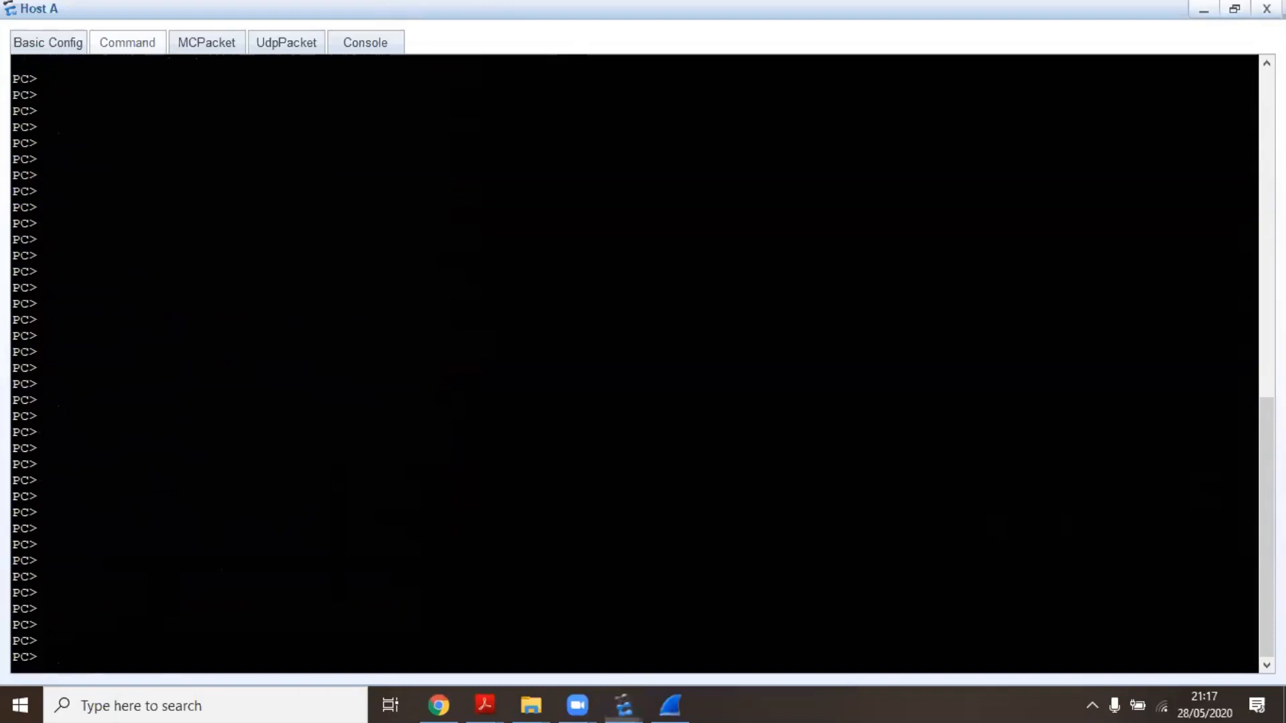
Step: Bring the latest arp -a output back into view and outline the command and the 192.168.1.2 entry
{"action": "left_click_drag", "start_coordinate": [1264, 455], "coordinate": [1269, 434]}
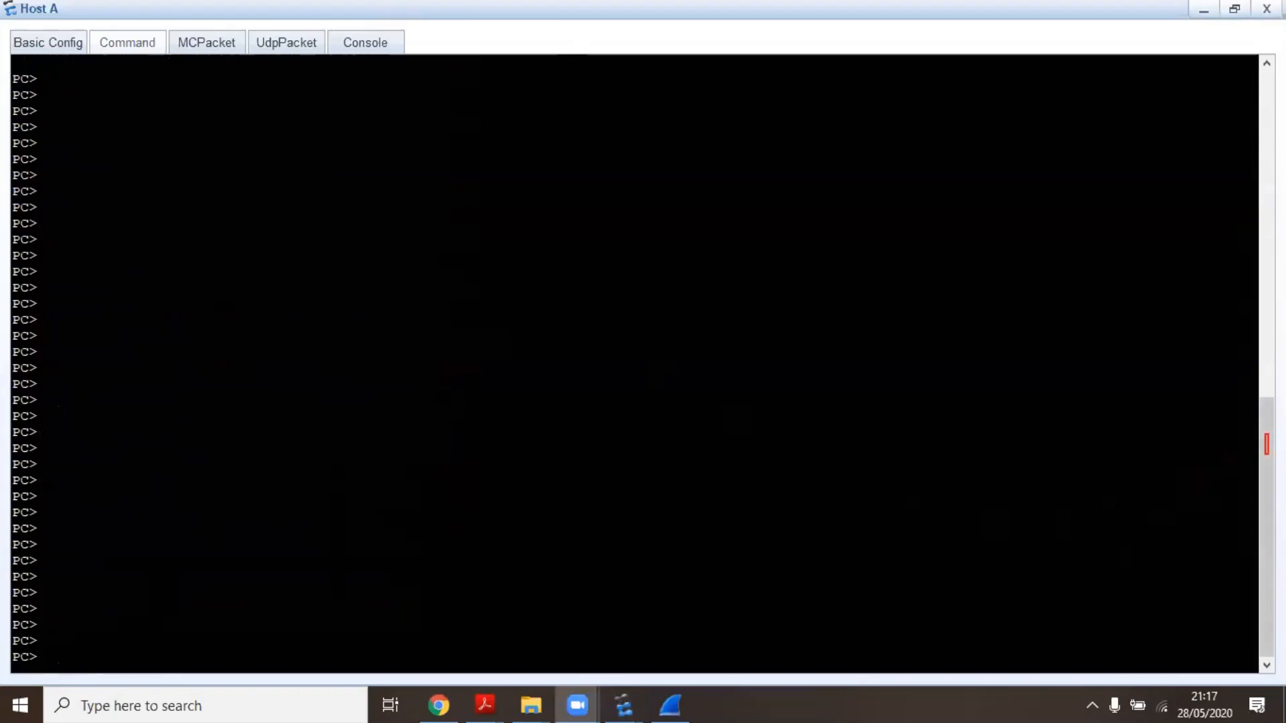
{"action": "scroll", "coordinate": [643, 361], "scroll_direction": "up", "scroll_amount": 6}
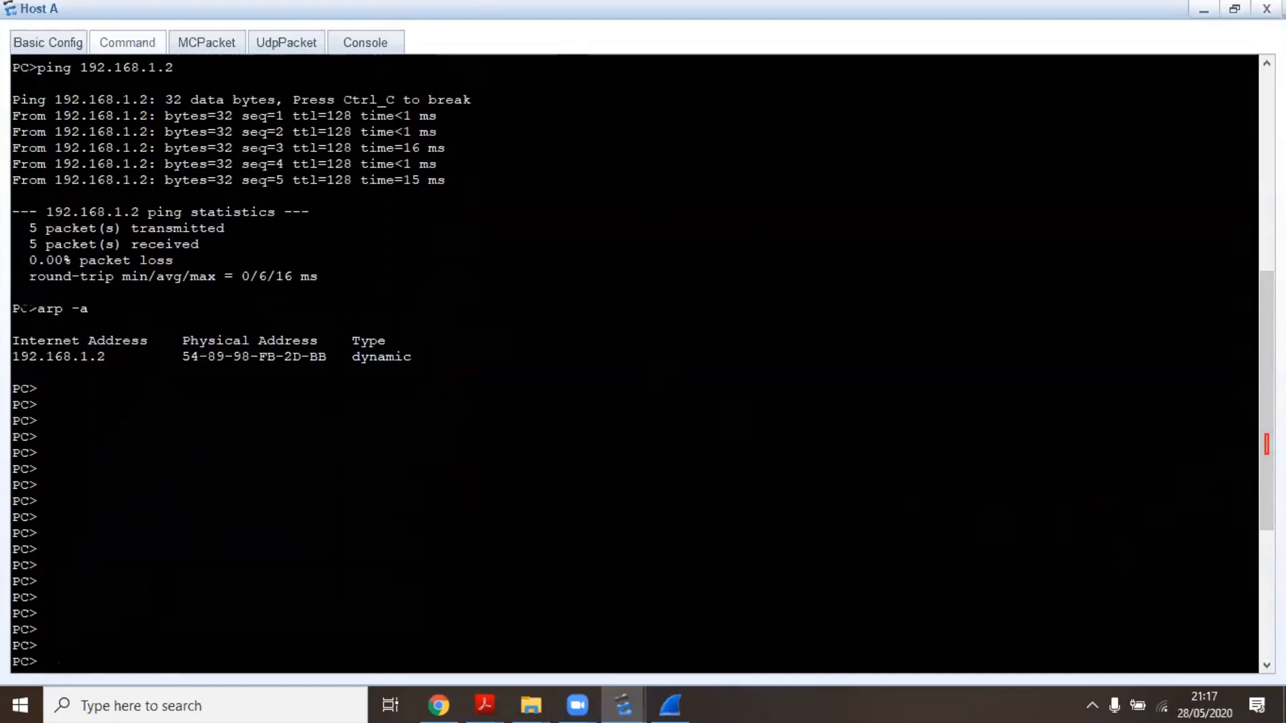
{"action": "mouse_move", "coordinate": [37, 312]}
{"action": "left_mouse_down"}
{"action": "mouse_move", "coordinate": [103, 304]}
{"action": "mouse_move", "coordinate": [102, 320]}
{"action": "left_mouse_up"}
{"action": "mouse_move", "coordinate": [8, 345]}
{"action": "left_mouse_down"}
{"action": "mouse_move", "coordinate": [308, 392]}
{"action": "mouse_move", "coordinate": [446, 371]}
{"action": "left_mouse_up"}
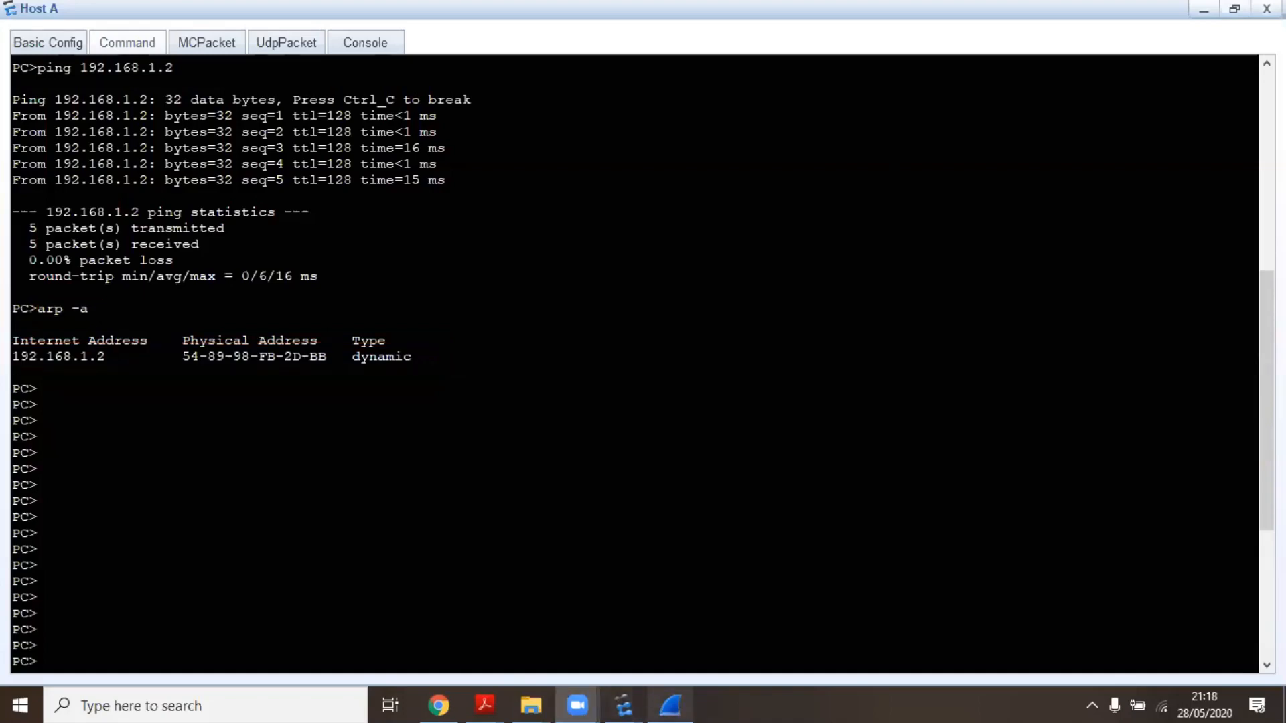
Step: Switch to Wireshark and mark packet 24 as the end of the current capture list, leaving no packet selected
{"action": "left_click", "coordinate": [669, 705]}
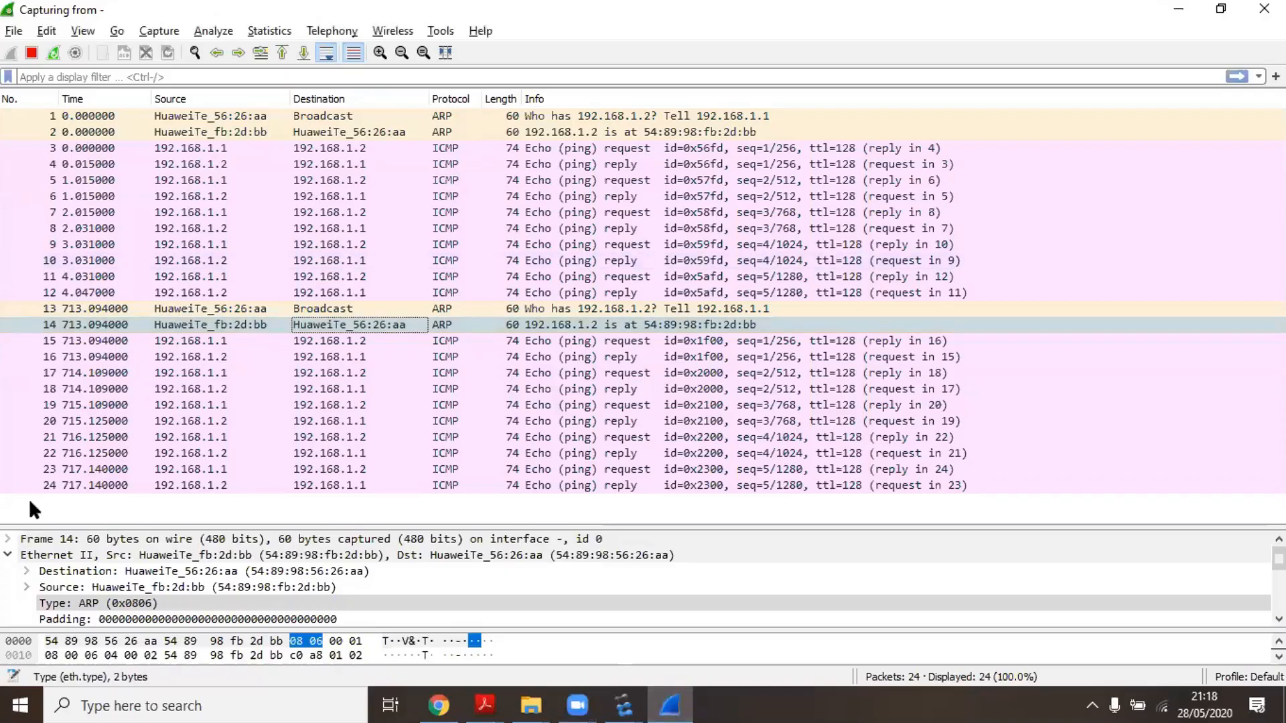
{"action": "left_click", "coordinate": [40, 484]}
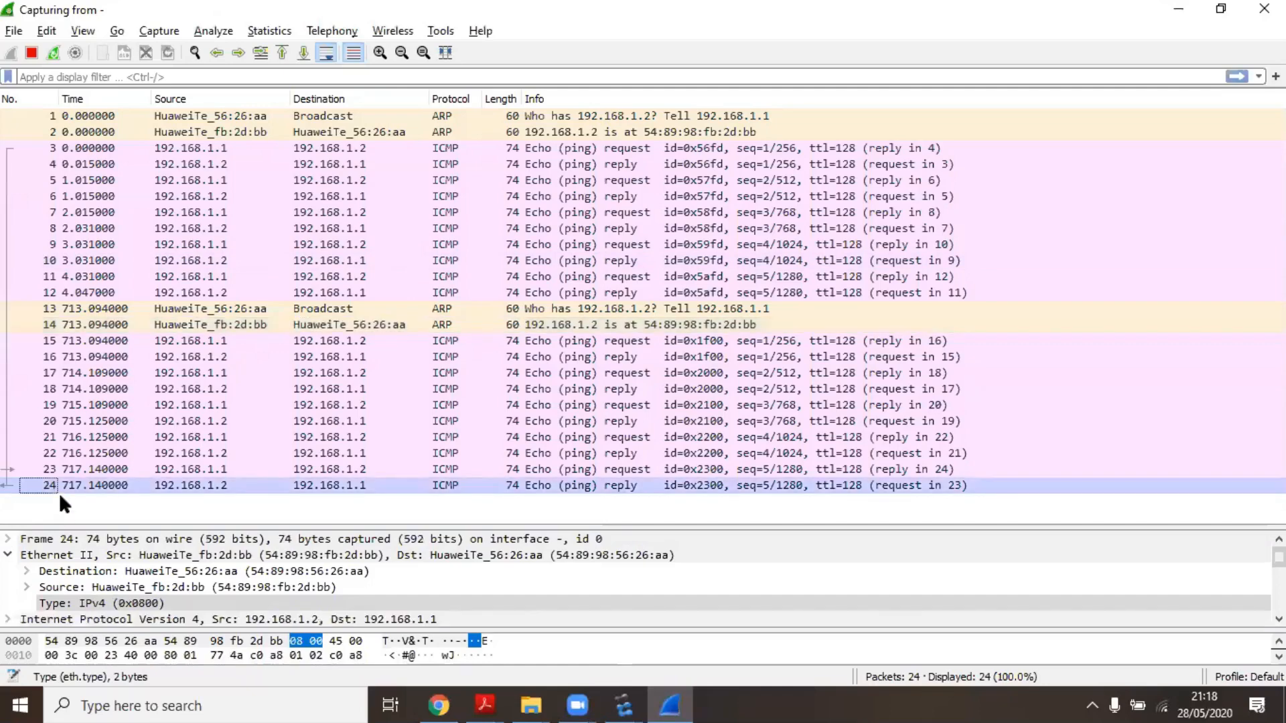
{"action": "left_click", "coordinate": [61, 509]}
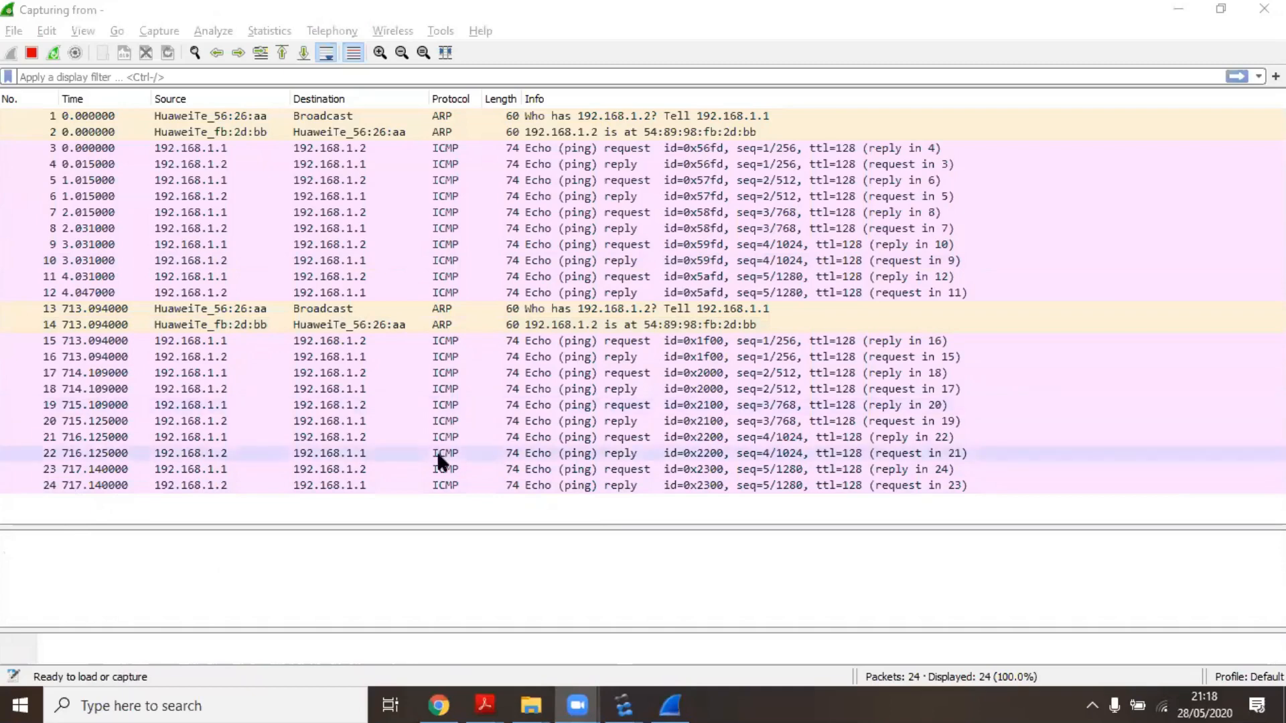
Step: Return to Host A, push the old output away with empty prompts, and ping 192.168.1.2 once more
{"action": "key", "text": "alt+Tab"}
{"action": "key", "text": "alt+Tab"}
{"action": "key", "text": "alt+Tab"}
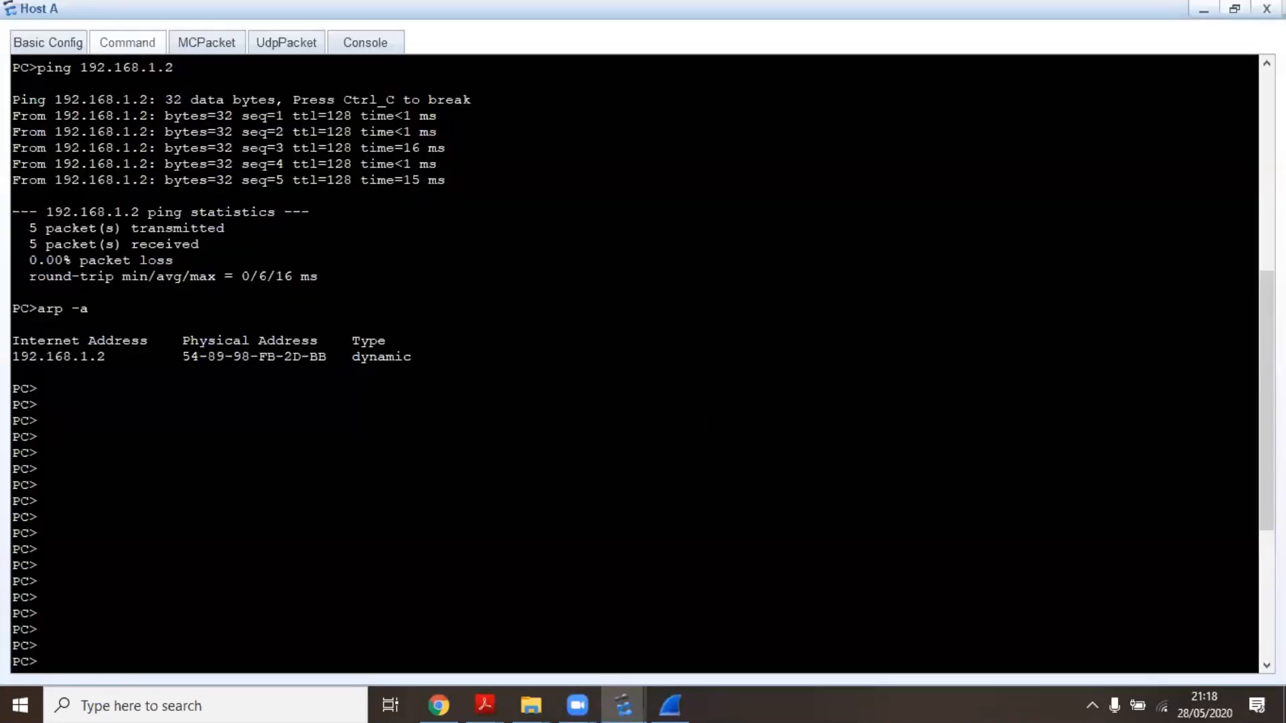
{"action": "key", "text": "Return"}
{"action": "key", "text": "Return"}
{"action": "key", "text": "Return"}
{"action": "key", "text": "Return"}
{"action": "key", "text": "Return"}
{"action": "key", "text": "Return"}
{"action": "key", "text": "Return"}
{"action": "key", "text": "Return"}
{"action": "key", "text": "Return"}
{"action": "key", "text": "Return"}
{"action": "key", "text": "Return"}
{"action": "key", "text": "Return"}
{"action": "key", "text": "Return"}
{"action": "key", "text": "Return"}
{"action": "key", "text": "Return"}
{"action": "key", "text": "Return"}
{"action": "key", "text": "Return"}
{"action": "key", "text": "Return"}
{"action": "key", "text": "Return"}
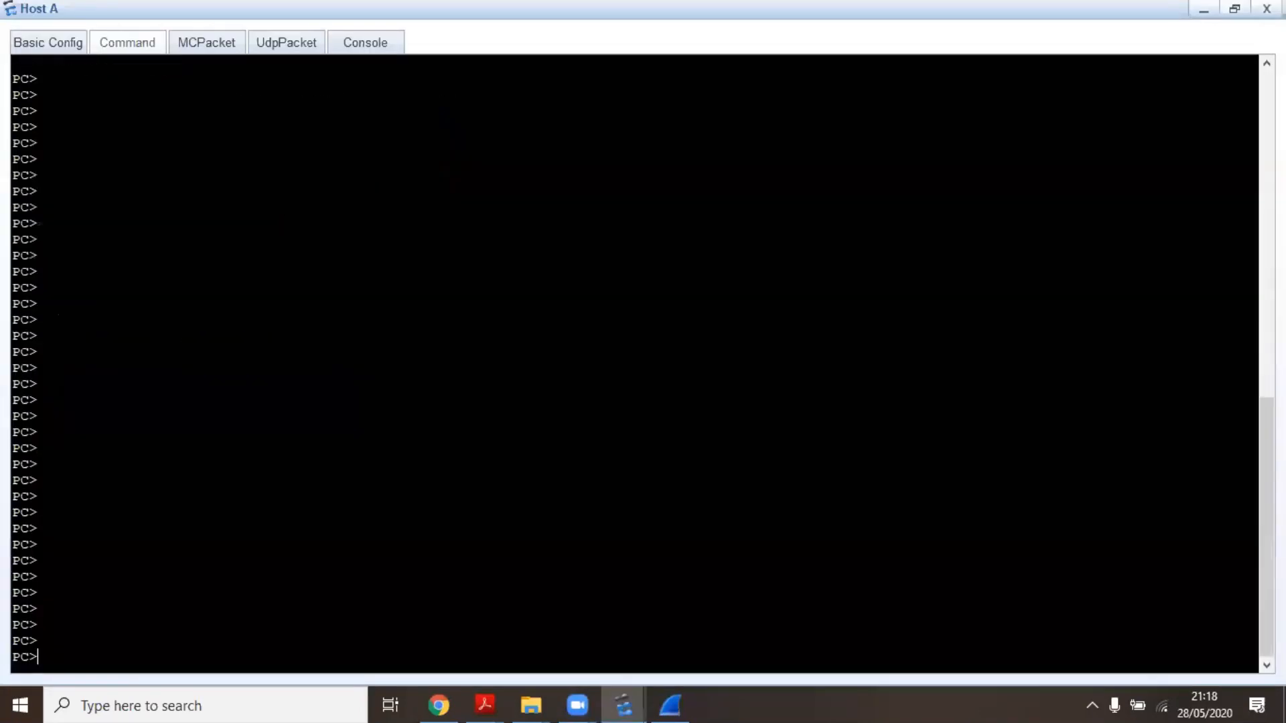
{"action": "key", "text": "Up"}
{"action": "key", "text": "Up"}
{"action": "key", "text": "Return"}
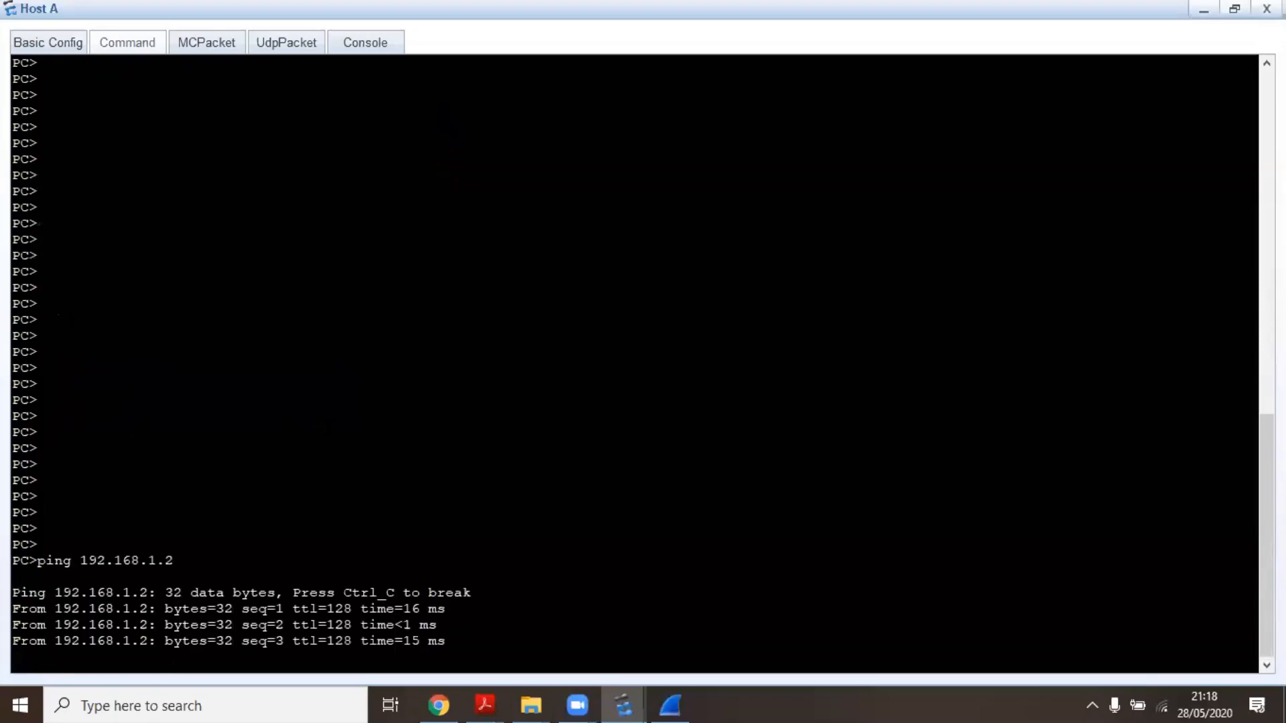
Step: Switch to Wireshark and select packet 25, the first echo request of the latest ping
{"action": "key", "text": "alt+Tab"}
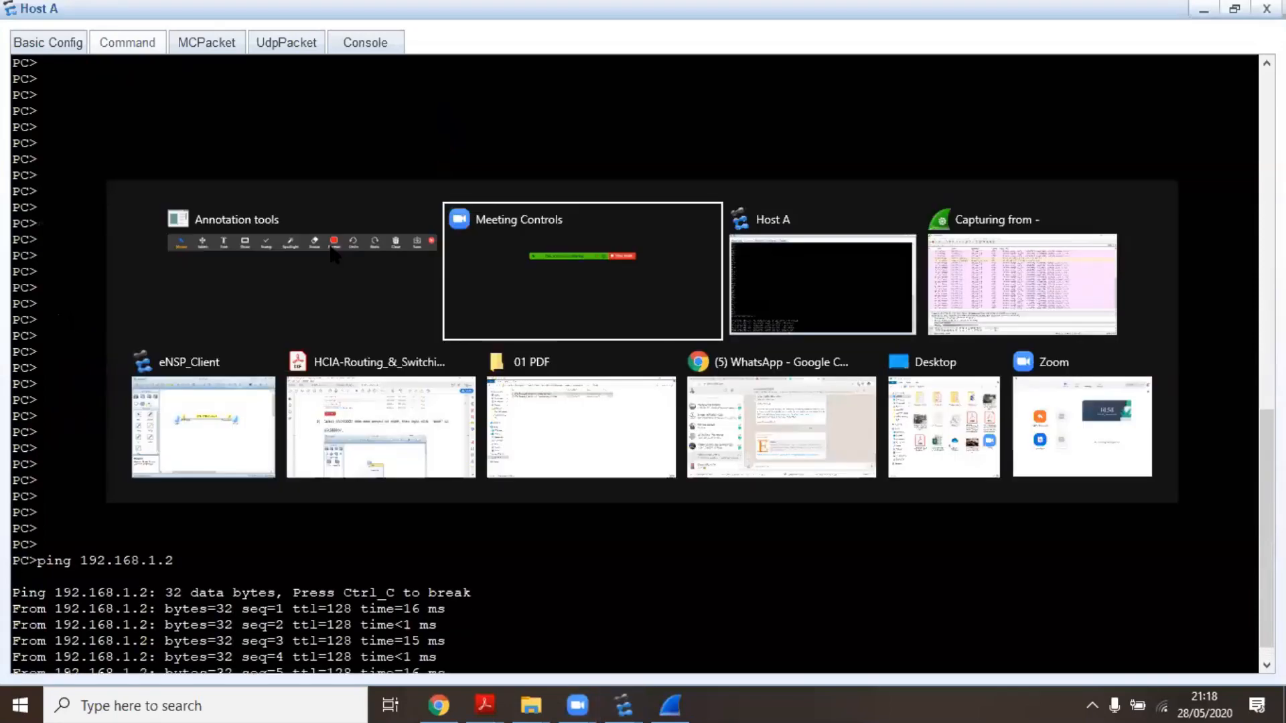
{"action": "key", "text": "alt+Tab"}
{"action": "key", "text": "alt+Tab"}
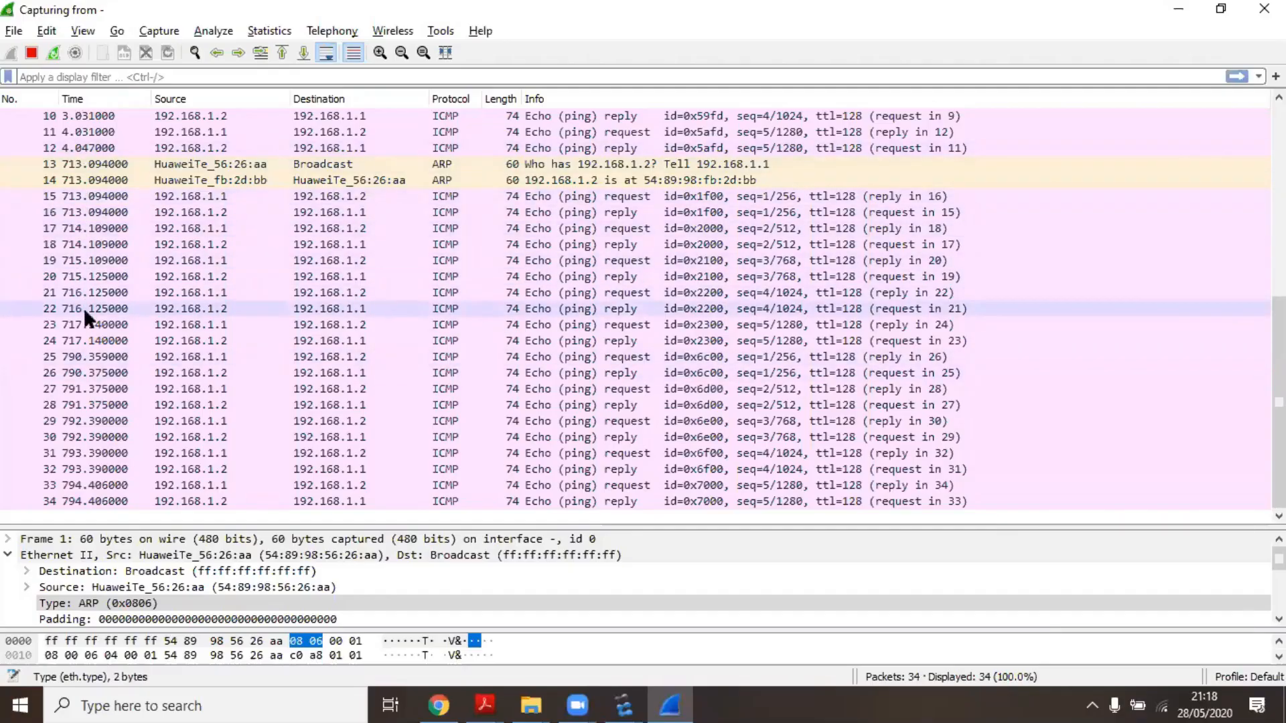
{"action": "left_click", "coordinate": [228, 357]}
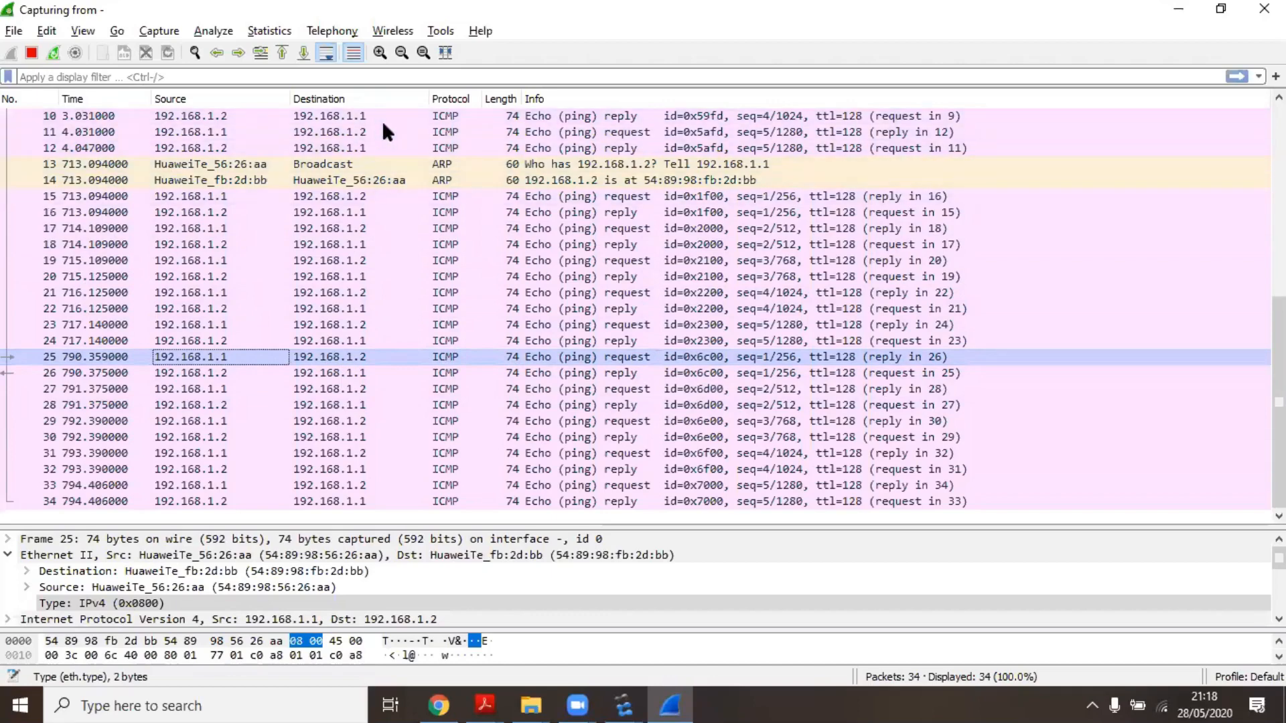
Step: Outline ARP packets 13 and 14 together and ICMP echo request packet 25 with red rectangles
{"action": "left_click", "coordinate": [420, 65]}
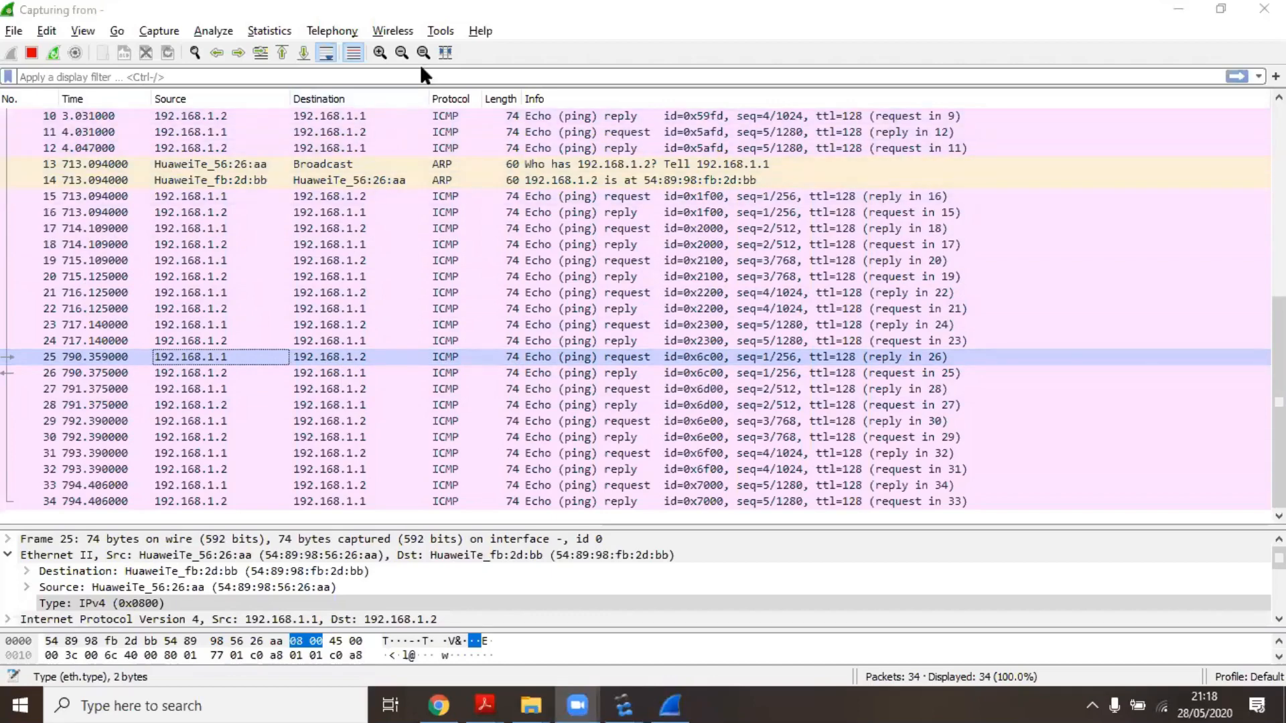
{"action": "left_click", "coordinate": [420, 64]}
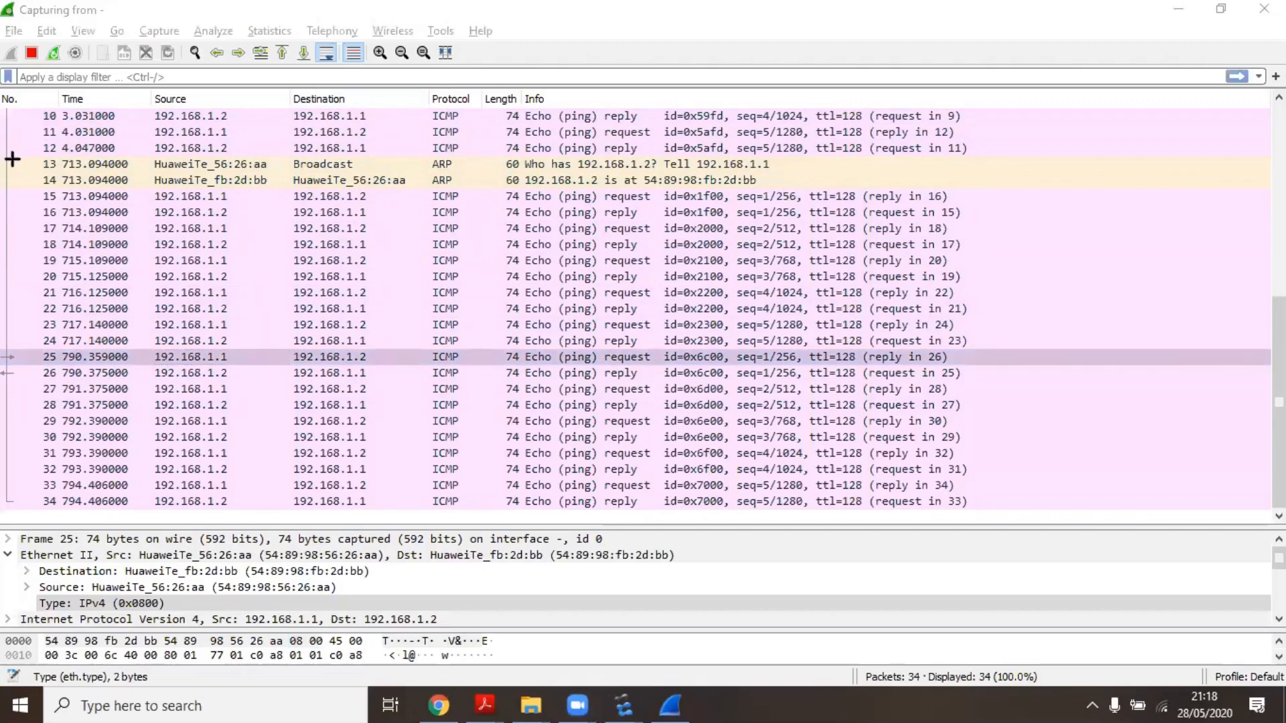
{"action": "mouse_move", "coordinate": [12, 158]}
{"action": "left_mouse_down"}
{"action": "mouse_move", "coordinate": [470, 182]}
{"action": "mouse_move", "coordinate": [979, 186]}
{"action": "left_mouse_up"}
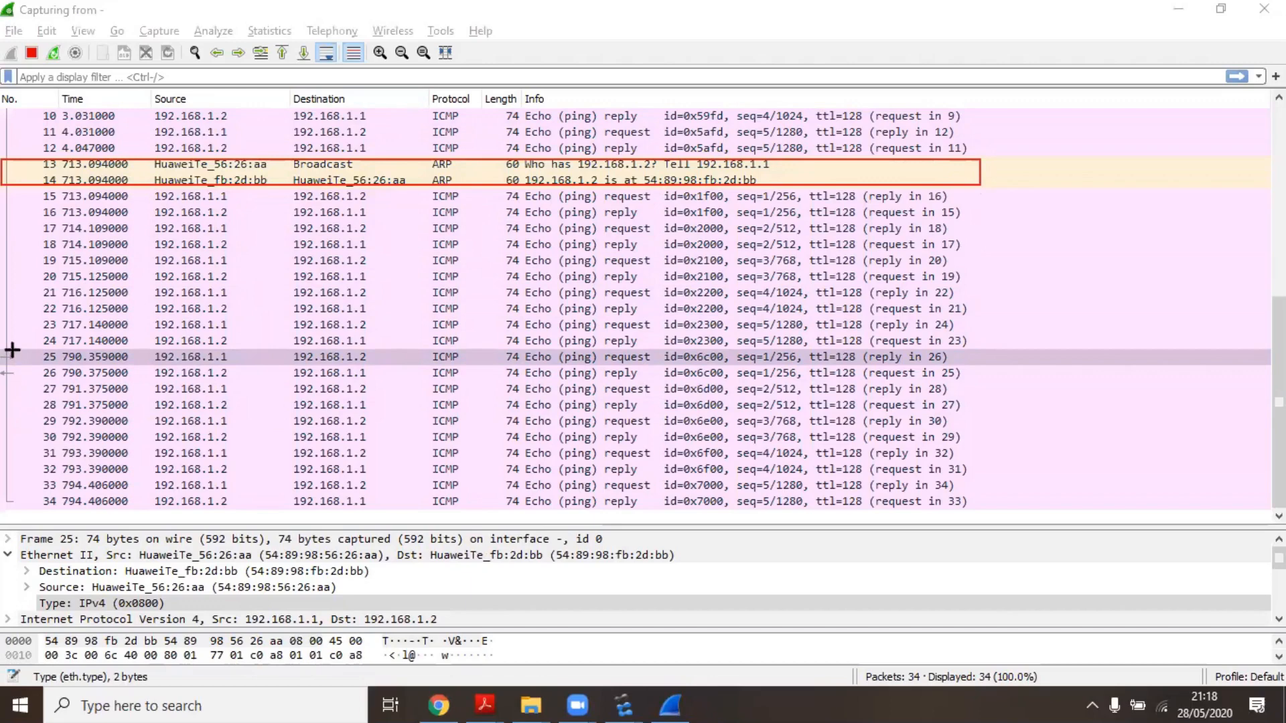
{"action": "mouse_move", "coordinate": [12, 350]}
{"action": "left_mouse_down"}
{"action": "mouse_move", "coordinate": [137, 398]}
{"action": "mouse_move", "coordinate": [1030, 365]}
{"action": "left_mouse_up"}
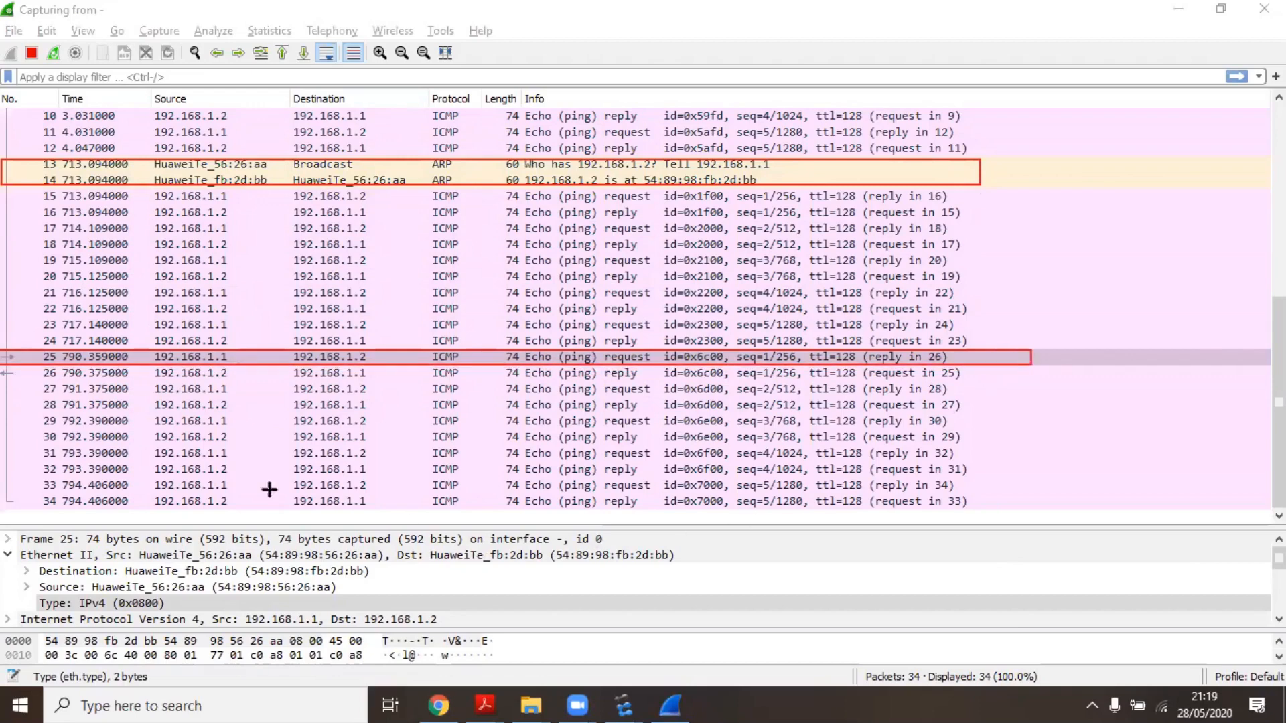